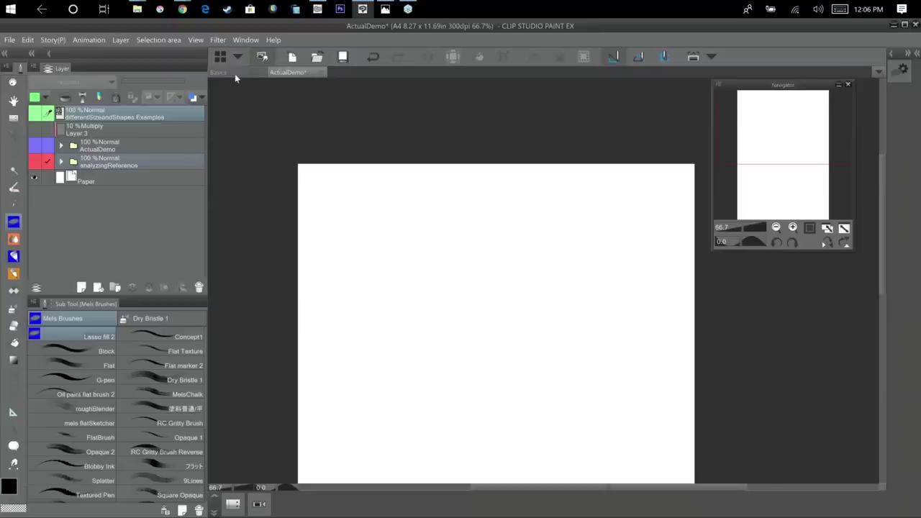
Switch to the Basics document and examine its annotated front-view face proportion diagram.
{"action": "left_click", "coordinate": [218, 72]}
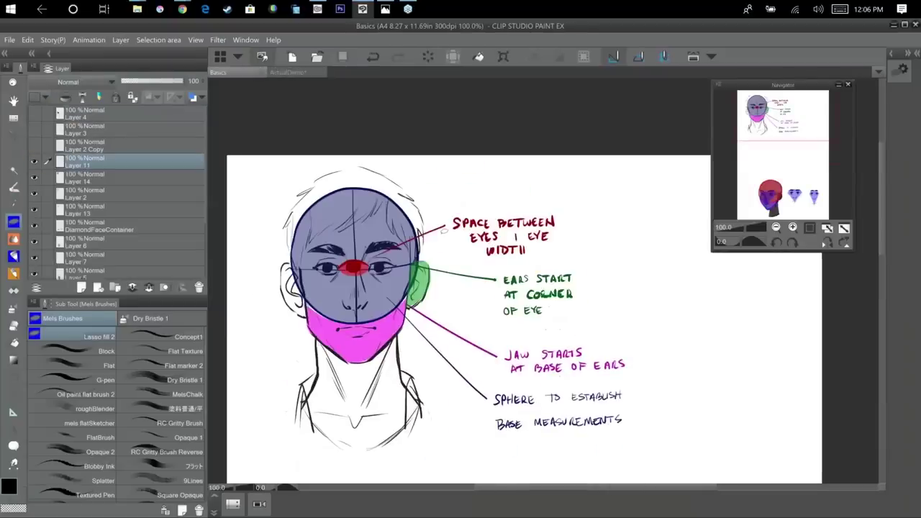
{"action": "scroll", "coordinate": [444, 231], "scroll_direction": "up", "scroll_amount": 1}
{"action": "left_click_drag", "start_coordinate": [506, 174], "coordinate": [546, 112]}
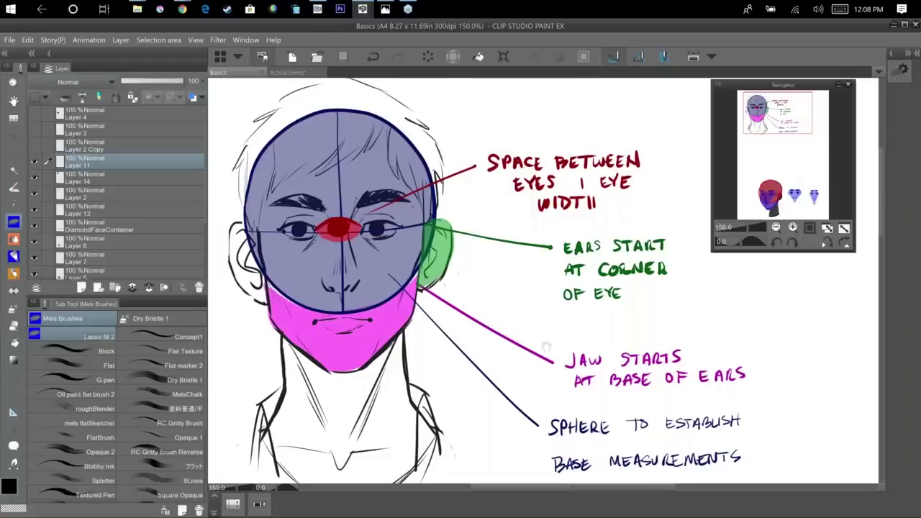
With the G-pen, sketch two circles with curved vertical and horizontal guidelines in the blank area above the red-tinted head.
{"action": "left_click_drag", "start_coordinate": [820, 273], "coordinate": [450, 314]}
{"action": "left_click_drag", "start_coordinate": [381, 471], "coordinate": [624, 148]}
{"action": "scroll", "coordinate": [581, 259], "scroll_direction": "up", "scroll_amount": 1}
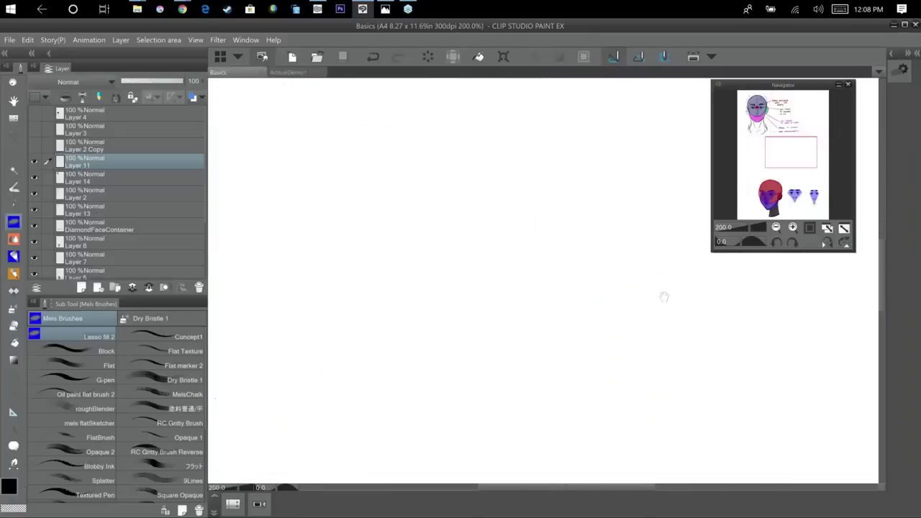
{"action": "scroll", "coordinate": [637, 273], "scroll_direction": "left", "scroll_amount": 3}
{"action": "key", "text": "p"}
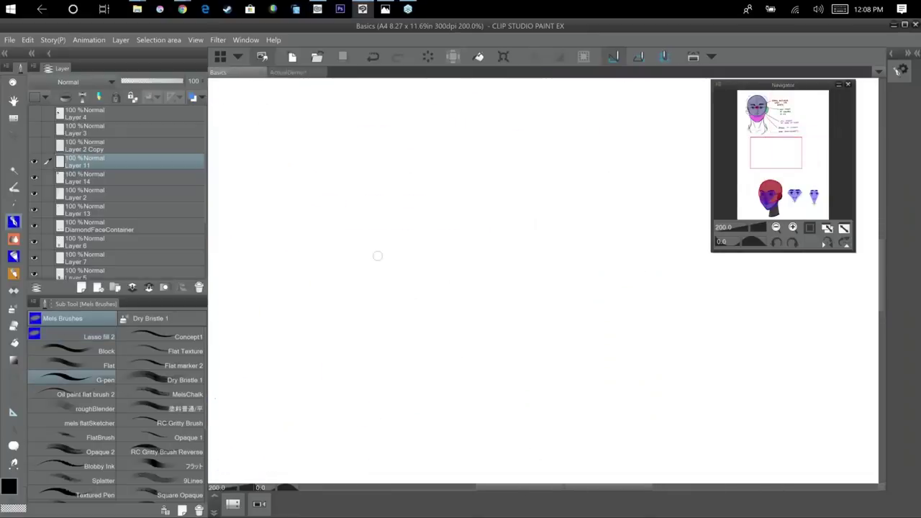
{"action": "mouse_move", "coordinate": [352, 220]}
{"action": "left_mouse_down"}
{"action": "mouse_move", "coordinate": [309, 226]}
{"action": "mouse_move", "coordinate": [339, 224]}
{"action": "mouse_move", "coordinate": [335, 346]}
{"action": "left_mouse_up"}
{"action": "mouse_move", "coordinate": [261, 280]}
{"action": "left_mouse_down"}
{"action": "mouse_move", "coordinate": [282, 292]}
{"action": "mouse_move", "coordinate": [406, 288]}
{"action": "left_mouse_up"}
{"action": "mouse_move", "coordinate": [507, 232]}
{"action": "left_mouse_down"}
{"action": "mouse_move", "coordinate": [592, 248]}
{"action": "mouse_move", "coordinate": [496, 229]}
{"action": "mouse_move", "coordinate": [553, 302]}
{"action": "mouse_move", "coordinate": [542, 336]}
{"action": "left_mouse_up"}
{"action": "left_click_drag", "start_coordinate": [446, 273], "coordinate": [601, 249]}
Sketch a third circle with guidelines in the same row, and another one starting a second row below.
{"action": "scroll", "coordinate": [633, 342], "scroll_direction": "right", "scroll_amount": 3}
{"action": "mouse_move", "coordinate": [523, 208]}
{"action": "left_mouse_down"}
{"action": "mouse_move", "coordinate": [469, 255]}
{"action": "mouse_move", "coordinate": [545, 204]}
{"action": "mouse_move", "coordinate": [512, 208]}
{"action": "left_mouse_up"}
{"action": "mouse_move", "coordinate": [532, 207]}
{"action": "left_mouse_down"}
{"action": "mouse_move", "coordinate": [515, 230]}
{"action": "mouse_move", "coordinate": [510, 334]}
{"action": "left_mouse_up"}
{"action": "mouse_move", "coordinate": [450, 265]}
{"action": "left_mouse_down"}
{"action": "mouse_move", "coordinate": [520, 309]}
{"action": "mouse_move", "coordinate": [584, 295]}
{"action": "left_mouse_up"}
{"action": "left_click_drag", "start_coordinate": [792, 154], "coordinate": [764, 165]}
{"action": "mouse_move", "coordinate": [333, 226]}
{"action": "left_mouse_down"}
{"action": "mouse_move", "coordinate": [267, 324]}
{"action": "mouse_move", "coordinate": [324, 228]}
{"action": "mouse_move", "coordinate": [319, 371]}
{"action": "left_mouse_up"}
{"action": "left_click_drag", "start_coordinate": [260, 332], "coordinate": [446, 315]}
Draw four more plain circles to complete the lower row of head spheres.
{"action": "scroll", "coordinate": [506, 292], "scroll_direction": "right", "scroll_amount": 3}
{"action": "scroll", "coordinate": [506, 292], "scroll_direction": "down", "scroll_amount": 1}
{"action": "mouse_move", "coordinate": [457, 202]}
{"action": "left_mouse_down"}
{"action": "mouse_move", "coordinate": [395, 312]}
{"action": "mouse_move", "coordinate": [536, 243]}
{"action": "mouse_move", "coordinate": [460, 203]}
{"action": "left_mouse_up"}
{"action": "mouse_move", "coordinate": [604, 315]}
{"action": "left_mouse_down"}
{"action": "mouse_move", "coordinate": [540, 302]}
{"action": "mouse_move", "coordinate": [400, 303]}
{"action": "left_mouse_up"}
{"action": "mouse_move", "coordinate": [432, 213]}
{"action": "left_mouse_down"}
{"action": "mouse_move", "coordinate": [397, 335]}
{"action": "mouse_move", "coordinate": [419, 220]}
{"action": "left_mouse_up"}
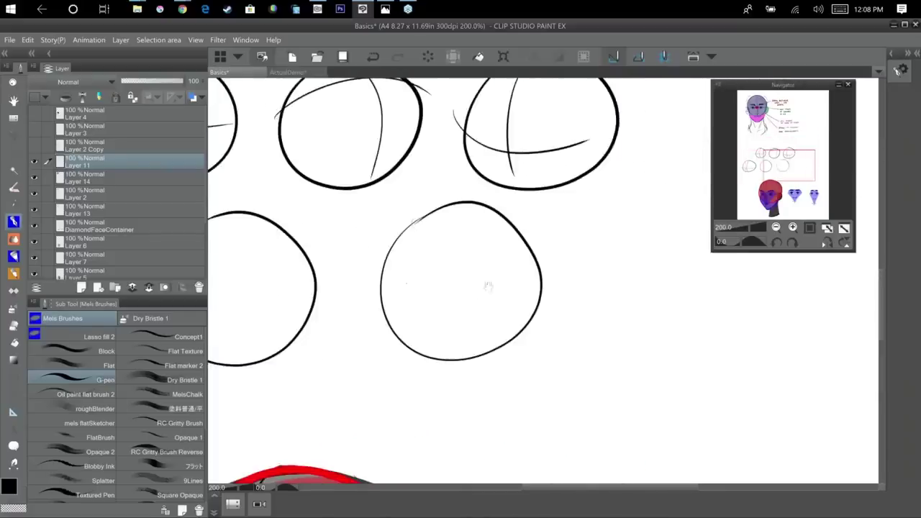
{"action": "left_click_drag", "start_coordinate": [487, 286], "coordinate": [349, 267]}
{"action": "left_click_drag", "start_coordinate": [504, 193], "coordinate": [487, 206]}
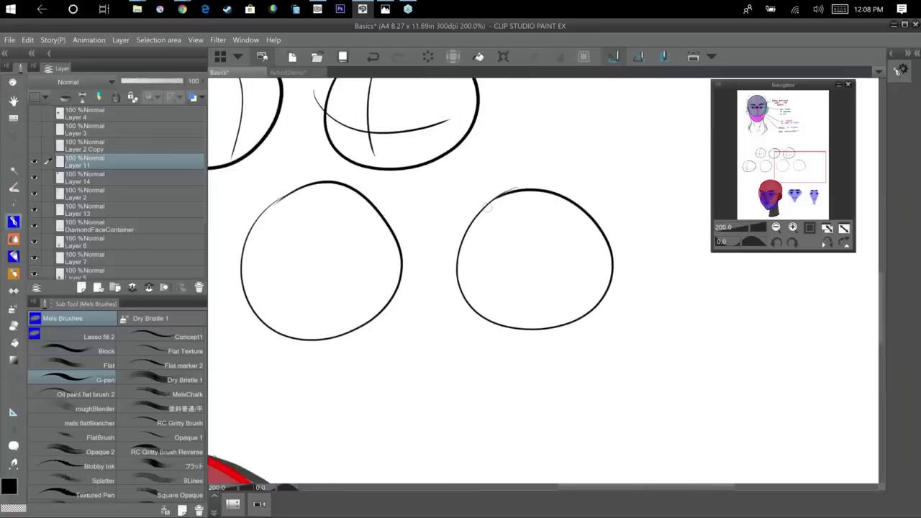
{"action": "left_click_drag", "start_coordinate": [660, 386], "coordinate": [527, 369]}
{"action": "mouse_move", "coordinate": [593, 169]}
{"action": "left_mouse_down"}
{"action": "mouse_move", "coordinate": [530, 264]}
{"action": "mouse_move", "coordinate": [626, 167]}
{"action": "left_mouse_up"}
{"action": "left_click_drag", "start_coordinate": [626, 172], "coordinate": [667, 205]}
Draw differently tilted vertical and horizontal guidelines across the last four circles of the lower row.
{"action": "left_click_drag", "start_coordinate": [442, 208], "coordinate": [450, 354]}
{"action": "left_click_drag", "start_coordinate": [349, 310], "coordinate": [509, 316]}
{"action": "left_click_drag", "start_coordinate": [386, 354], "coordinate": [235, 340]}
{"action": "left_click_drag", "start_coordinate": [497, 184], "coordinate": [554, 332]}
{"action": "mouse_move", "coordinate": [435, 275]}
{"action": "left_mouse_down"}
{"action": "mouse_move", "coordinate": [547, 194]}
{"action": "mouse_move", "coordinate": [592, 195]}
{"action": "left_mouse_up"}
{"action": "mouse_move", "coordinate": [444, 357]}
{"action": "left_mouse_down"}
{"action": "mouse_move", "coordinate": [378, 346]}
{"action": "mouse_move", "coordinate": [239, 367]}
{"action": "left_mouse_up"}
{"action": "left_click_drag", "start_coordinate": [516, 201], "coordinate": [480, 345]}
{"action": "left_click_drag", "start_coordinate": [436, 248], "coordinate": [575, 322]}
{"action": "left_click_drag", "start_coordinate": [538, 353], "coordinate": [347, 337]}
{"action": "left_click_drag", "start_coordinate": [514, 180], "coordinate": [552, 316]}
{"action": "mouse_move", "coordinate": [451, 267]}
{"action": "left_mouse_down"}
{"action": "mouse_move", "coordinate": [482, 244]}
{"action": "mouse_move", "coordinate": [597, 230]}
{"action": "left_mouse_up"}
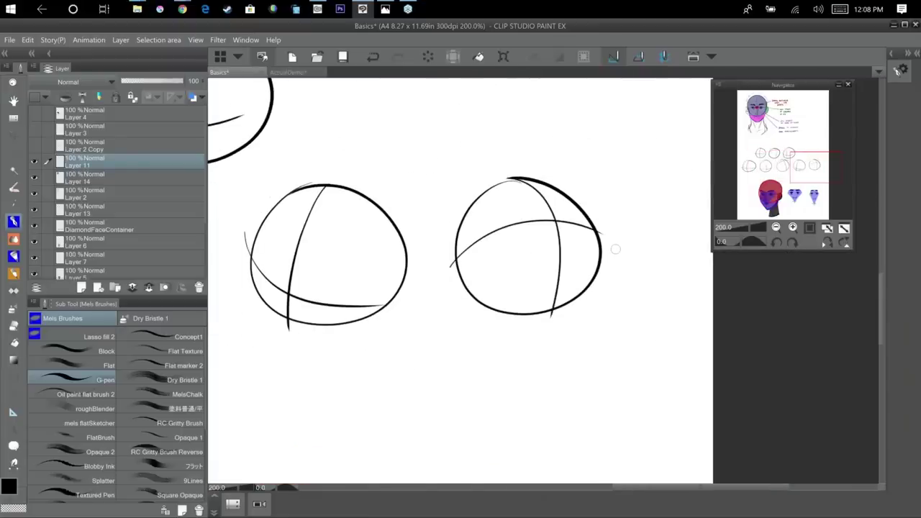
Draw ears at the ends of the horizontal guidelines on the three upper spheres and the first lower one.
{"action": "scroll", "coordinate": [615, 249], "scroll_direction": "down", "scroll_amount": 5}
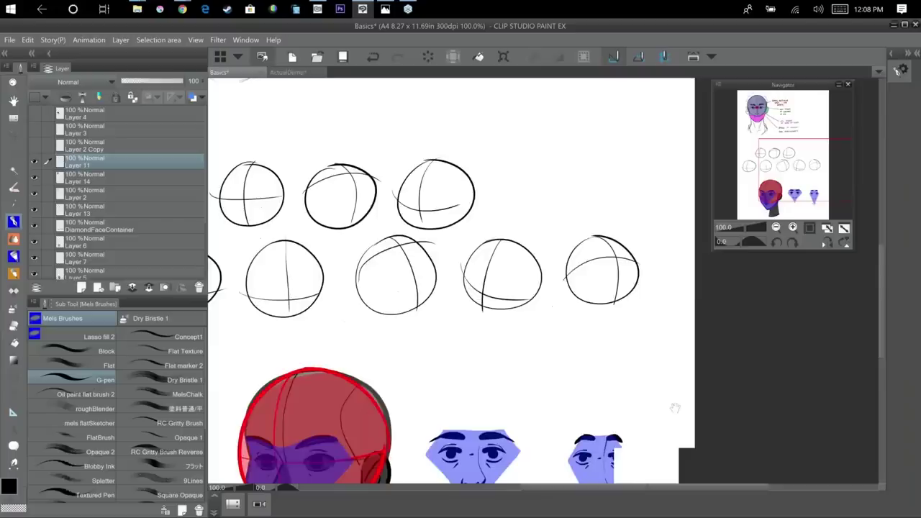
{"action": "scroll", "coordinate": [676, 408], "scroll_direction": "up", "scroll_amount": 3}
{"action": "left_click_drag", "start_coordinate": [652, 299], "coordinate": [719, 324]}
{"action": "left_click_drag", "start_coordinate": [389, 97], "coordinate": [593, 142]}
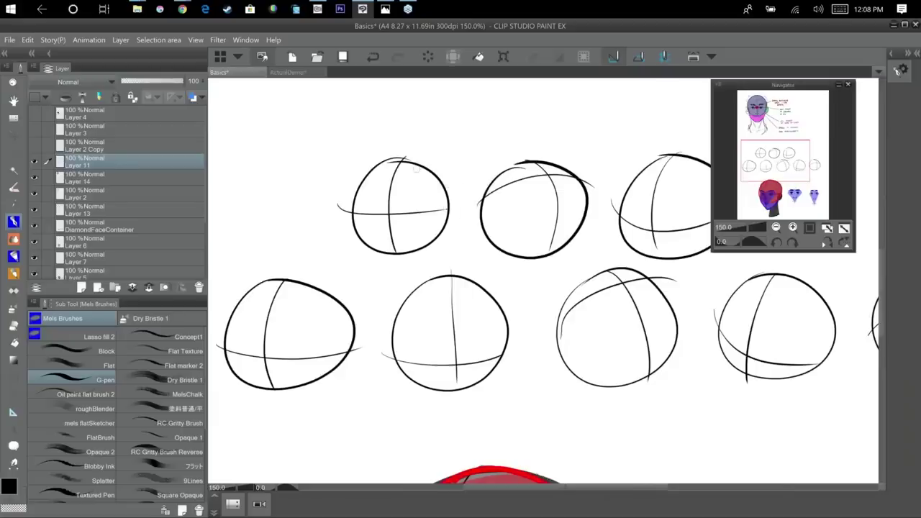
{"action": "mouse_move", "coordinate": [446, 203]}
{"action": "left_mouse_down"}
{"action": "mouse_move", "coordinate": [459, 207]}
{"action": "mouse_move", "coordinate": [441, 237]}
{"action": "left_mouse_up"}
{"action": "mouse_move", "coordinate": [349, 203]}
{"action": "left_mouse_down"}
{"action": "mouse_move", "coordinate": [341, 210]}
{"action": "mouse_move", "coordinate": [368, 231]}
{"action": "left_mouse_up"}
{"action": "left_click_drag", "start_coordinate": [520, 265], "coordinate": [422, 254]}
{"action": "left_click_drag", "start_coordinate": [592, 151], "coordinate": [617, 231]}
{"action": "left_click_drag", "start_coordinate": [624, 195], "coordinate": [630, 229]}
{"action": "mouse_move", "coordinate": [216, 322]}
{"action": "left_mouse_down"}
{"action": "mouse_move", "coordinate": [388, 254]}
{"action": "mouse_move", "coordinate": [423, 262]}
{"action": "mouse_move", "coordinate": [423, 299]}
{"action": "mouse_move", "coordinate": [409, 301]}
{"action": "left_mouse_up"}
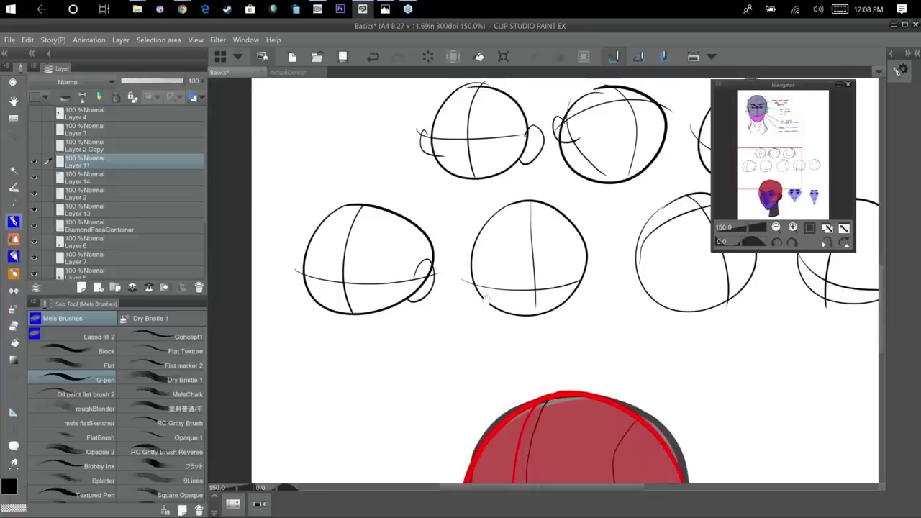
Add ears to the remaining four spheres of the lower row, matching each one's tilt.
{"action": "left_click_drag", "start_coordinate": [486, 299], "coordinate": [471, 263]}
{"action": "left_click_drag", "start_coordinate": [420, 230], "coordinate": [429, 269]}
{"action": "left_click_drag", "start_coordinate": [528, 316], "coordinate": [428, 328]}
{"action": "left_click_drag", "start_coordinate": [428, 246], "coordinate": [430, 268]}
{"action": "left_click_drag", "start_coordinate": [484, 241], "coordinate": [498, 262]}
{"action": "left_click_drag", "start_coordinate": [522, 339], "coordinate": [421, 339]}
{"action": "mouse_move", "coordinate": [640, 265]}
{"action": "left_mouse_down"}
{"action": "mouse_move", "coordinate": [651, 276]}
{"action": "mouse_move", "coordinate": [637, 280]}
{"action": "left_mouse_up"}
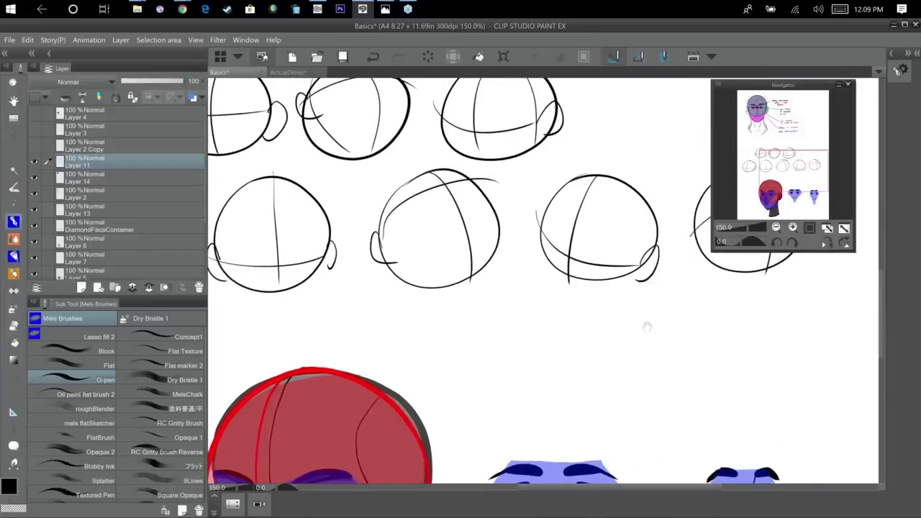
{"action": "left_click_drag", "start_coordinate": [551, 335], "coordinate": [440, 357]}
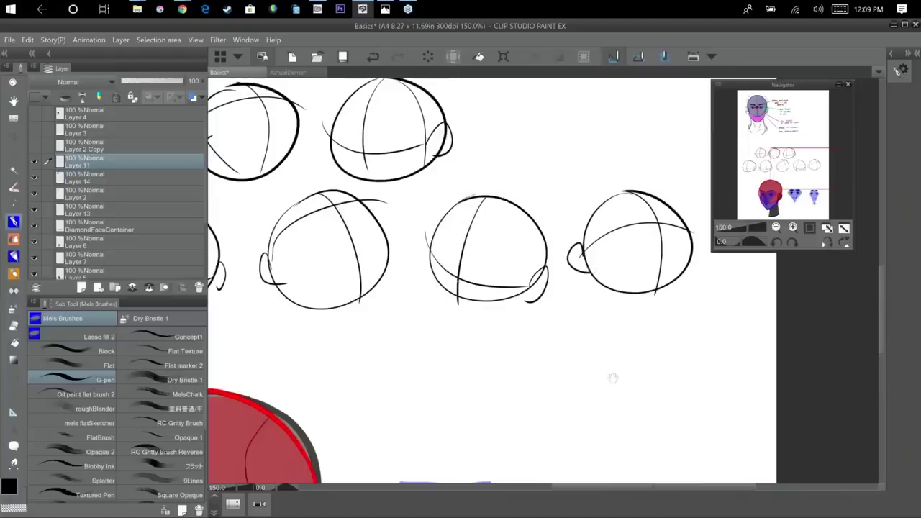
Sketch jawlines running from the ears down to the chin on the three upper-row heads.
{"action": "left_click_drag", "start_coordinate": [650, 458], "coordinate": [783, 465]}
{"action": "left_click_drag", "start_coordinate": [576, 282], "coordinate": [636, 123]}
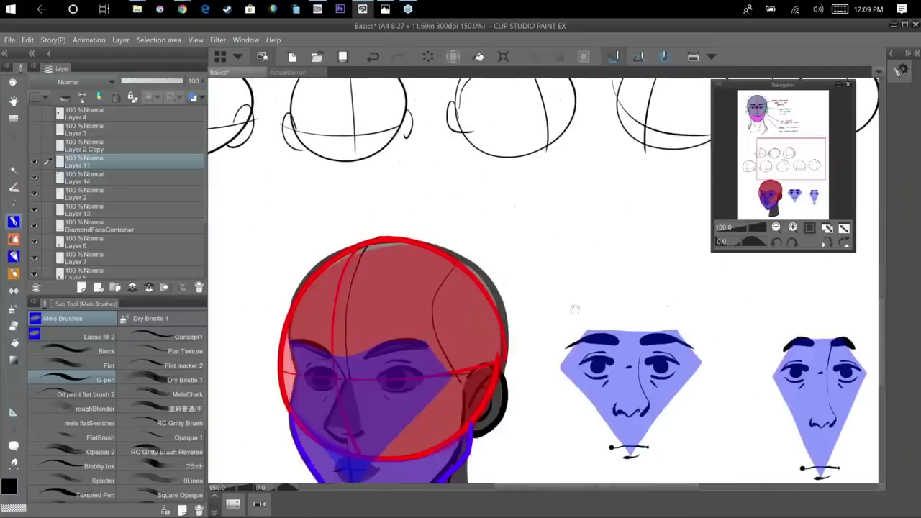
{"action": "left_click_drag", "start_coordinate": [575, 308], "coordinate": [551, 448]}
{"action": "mouse_move", "coordinate": [371, 108]}
{"action": "left_mouse_down"}
{"action": "mouse_move", "coordinate": [495, 202]}
{"action": "mouse_move", "coordinate": [494, 211]}
{"action": "left_mouse_up"}
{"action": "mouse_move", "coordinate": [379, 167]}
{"action": "left_mouse_down"}
{"action": "mouse_move", "coordinate": [399, 218]}
{"action": "mouse_move", "coordinate": [430, 206]}
{"action": "left_mouse_up"}
{"action": "mouse_move", "coordinate": [463, 169]}
{"action": "left_mouse_down"}
{"action": "mouse_move", "coordinate": [454, 192]}
{"action": "mouse_move", "coordinate": [399, 218]}
{"action": "left_mouse_up"}
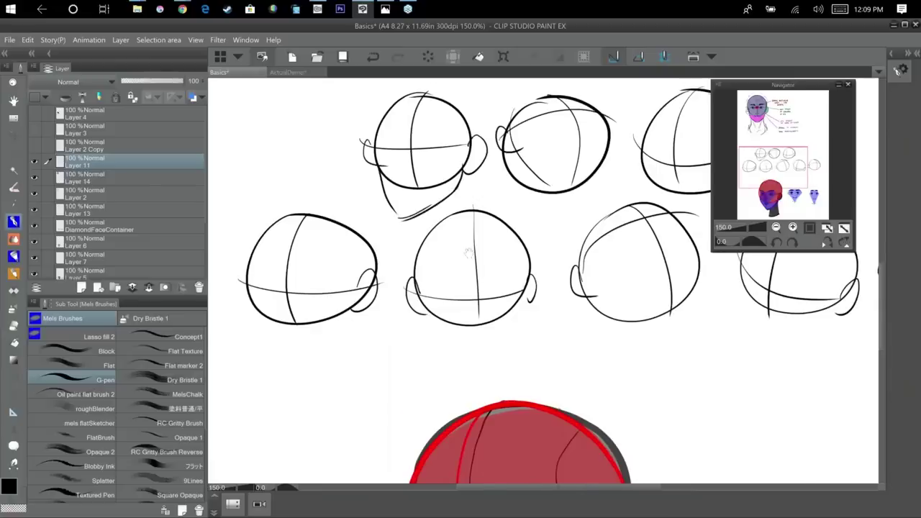
{"action": "left_click_drag", "start_coordinate": [469, 253], "coordinate": [378, 265]}
{"action": "mouse_move", "coordinate": [426, 143]}
{"action": "left_mouse_down"}
{"action": "mouse_move", "coordinate": [489, 196]}
{"action": "mouse_move", "coordinate": [514, 196]}
{"action": "left_mouse_up"}
{"action": "left_click_drag", "start_coordinate": [517, 131], "coordinate": [512, 193]}
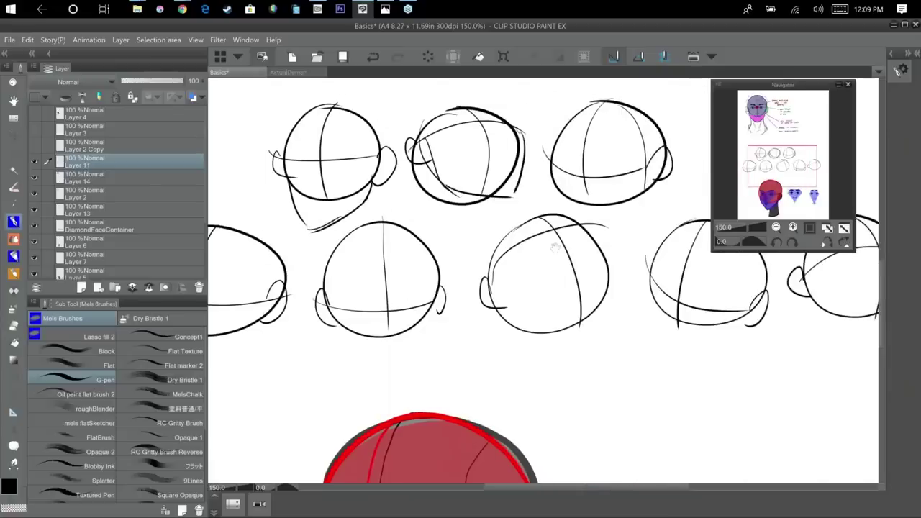
{"action": "left_click_drag", "start_coordinate": [555, 248], "coordinate": [543, 253]}
{"action": "left_click_drag", "start_coordinate": [551, 189], "coordinate": [590, 229]}
{"action": "left_click_drag", "start_coordinate": [656, 186], "coordinate": [593, 230]}
Sketch the jaw and chin on the first two heads of the lower row.
{"action": "left_click_drag", "start_coordinate": [727, 264], "coordinate": [686, 256]}
{"action": "left_click_drag", "start_coordinate": [359, 310], "coordinate": [515, 236]}
{"action": "left_click_drag", "start_coordinate": [263, 231], "coordinate": [285, 280]}
{"action": "left_click_drag", "start_coordinate": [299, 293], "coordinate": [373, 243]}
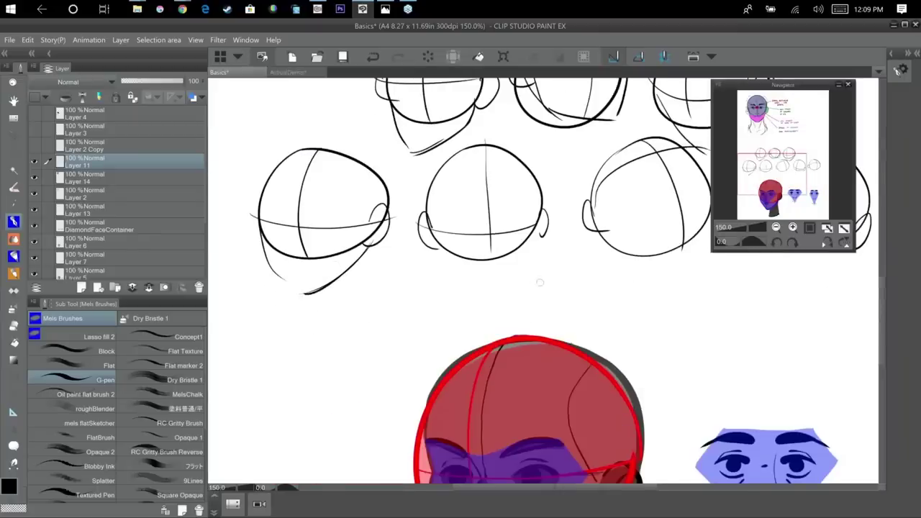
{"action": "left_click_drag", "start_coordinate": [545, 294], "coordinate": [528, 265]}
{"action": "mouse_move", "coordinate": [412, 210]}
{"action": "left_mouse_down"}
{"action": "mouse_move", "coordinate": [440, 256]}
{"action": "mouse_move", "coordinate": [481, 266]}
{"action": "left_mouse_up"}
{"action": "left_click_drag", "start_coordinate": [525, 200], "coordinate": [482, 268]}
{"action": "left_click_drag", "start_coordinate": [481, 267], "coordinate": [509, 248]}
Sketch jawlines on the last three heads of the lower row, following each head's tilt.
{"action": "left_click_drag", "start_coordinate": [481, 283], "coordinate": [366, 271]}
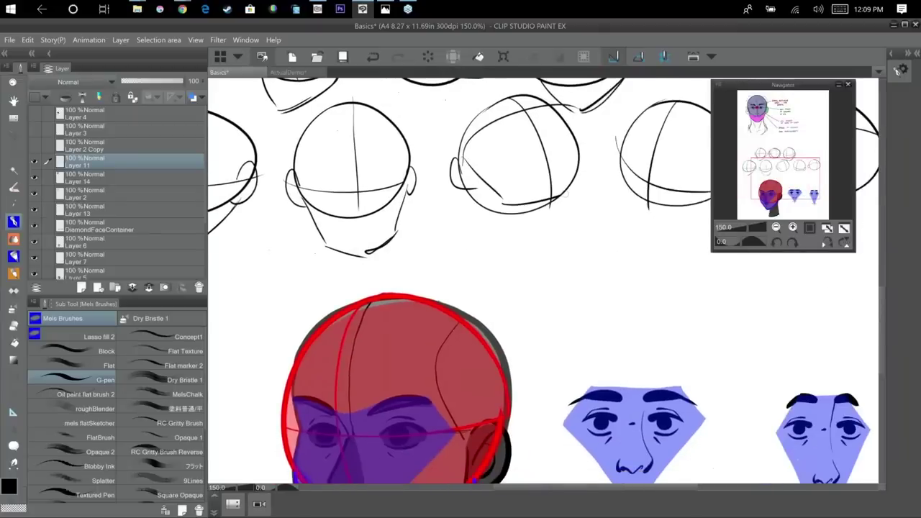
{"action": "left_click_drag", "start_coordinate": [574, 132], "coordinate": [577, 195]}
{"action": "left_click_drag", "start_coordinate": [528, 300], "coordinate": [422, 355]}
{"action": "left_click_drag", "start_coordinate": [519, 222], "coordinate": [535, 286]}
{"action": "left_click_drag", "start_coordinate": [610, 260], "coordinate": [532, 295]}
{"action": "left_click_drag", "start_coordinate": [489, 356], "coordinate": [347, 367]}
{"action": "mouse_move", "coordinate": [531, 215]}
{"action": "left_mouse_down"}
{"action": "mouse_move", "coordinate": [554, 261]}
{"action": "mouse_move", "coordinate": [595, 270]}
{"action": "left_mouse_up"}
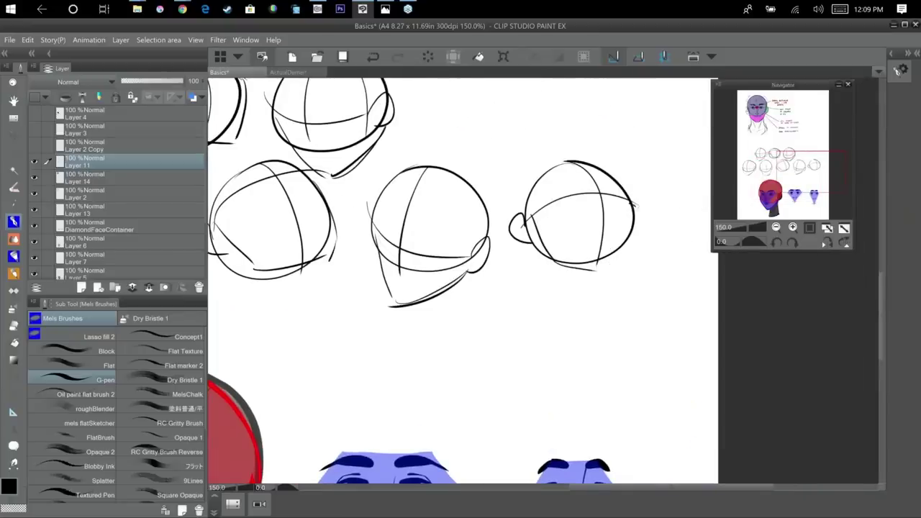
{"action": "right_click", "coordinate": [627, 249]}
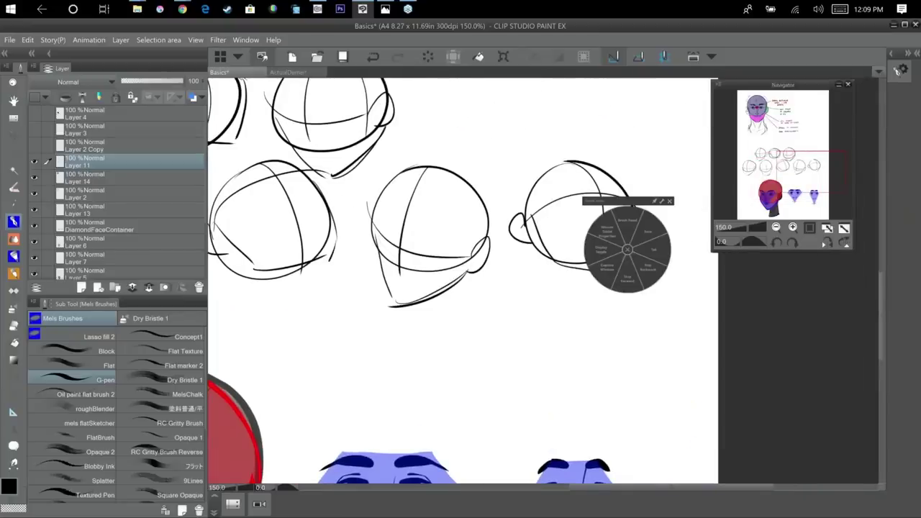
{"action": "left_click", "coordinate": [628, 250]}
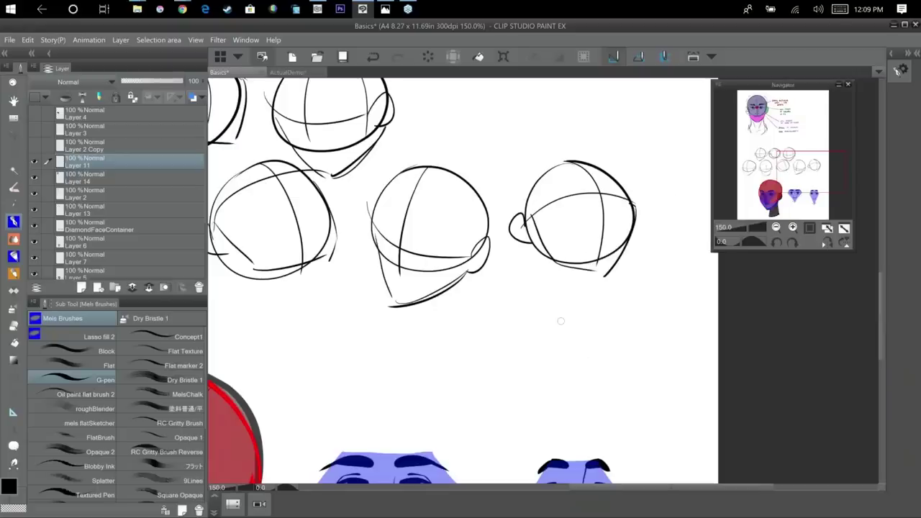
Using the coloured head as reference, draw the diamond-shaped face area with brow line and mouth mark on the first upper-row head.
{"action": "left_click_drag", "start_coordinate": [522, 291], "coordinate": [701, 79]}
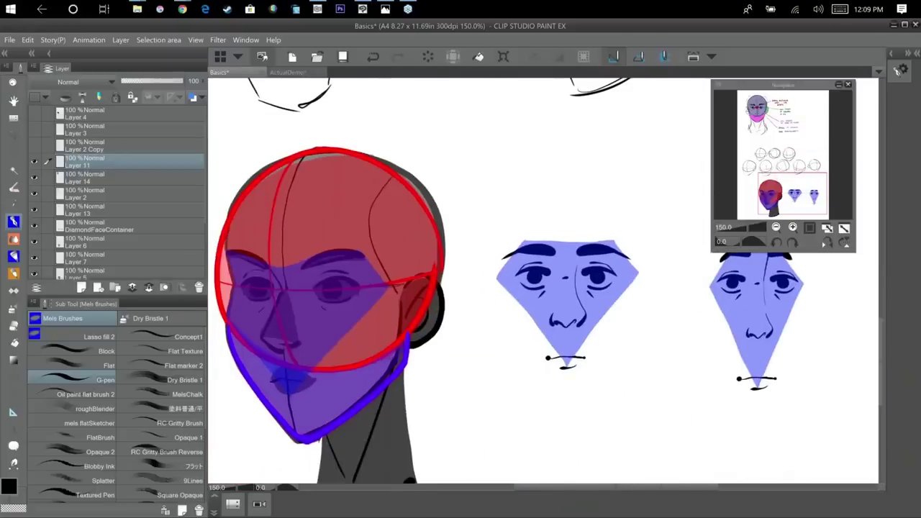
{"action": "mouse_move", "coordinate": [564, 187]}
{"action": "left_mouse_down"}
{"action": "mouse_move", "coordinate": [629, 414]}
{"action": "mouse_move", "coordinate": [726, 451]}
{"action": "left_mouse_up"}
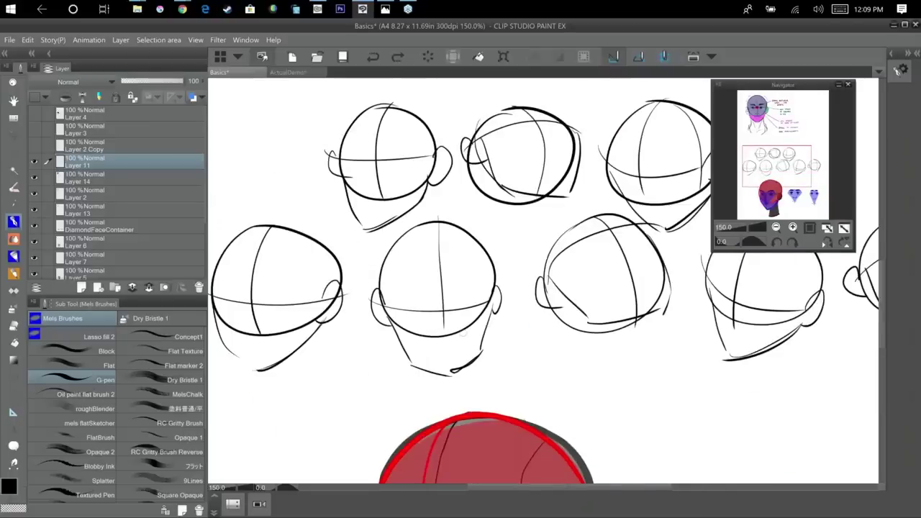
{"action": "left_click_drag", "start_coordinate": [533, 229], "coordinate": [521, 121]}
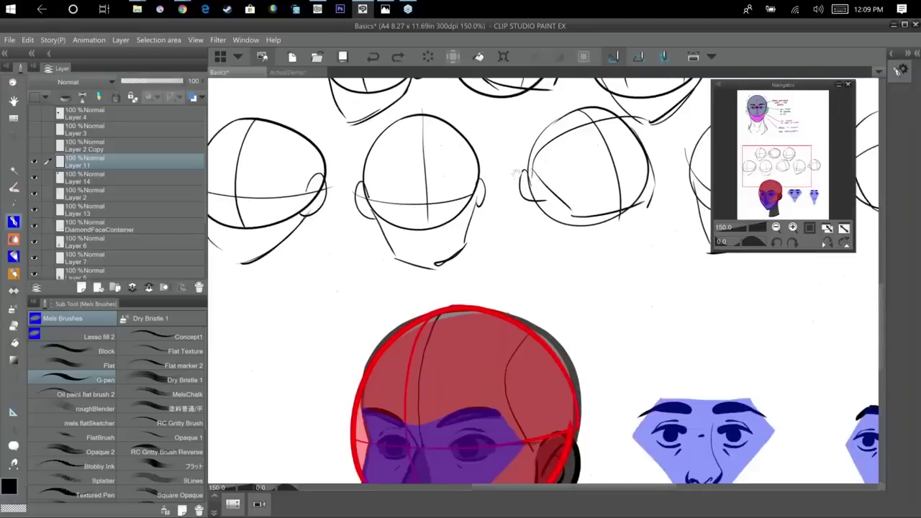
{"action": "left_click_drag", "start_coordinate": [546, 258], "coordinate": [518, 172]}
{"action": "left_click_drag", "start_coordinate": [544, 363], "coordinate": [544, 292]}
{"action": "left_click_drag", "start_coordinate": [615, 426], "coordinate": [616, 430]}
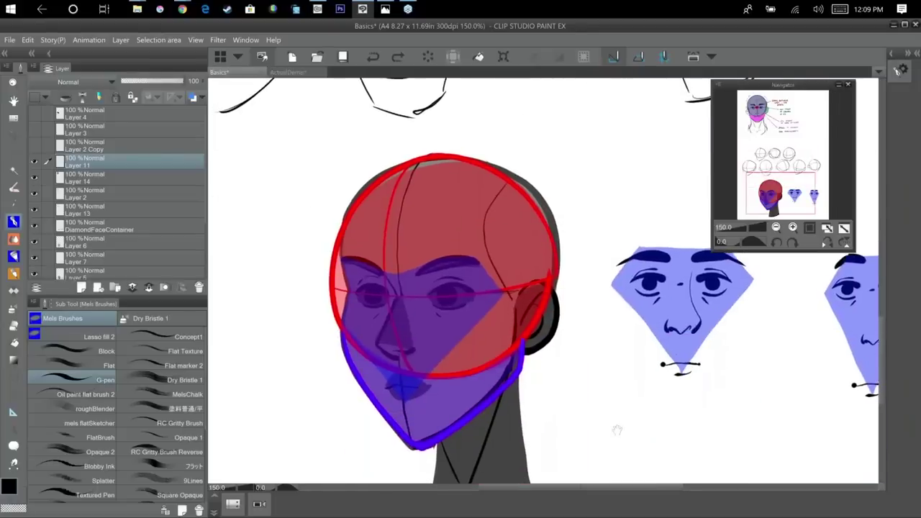
{"action": "left_click_drag", "start_coordinate": [500, 119], "coordinate": [635, 437]}
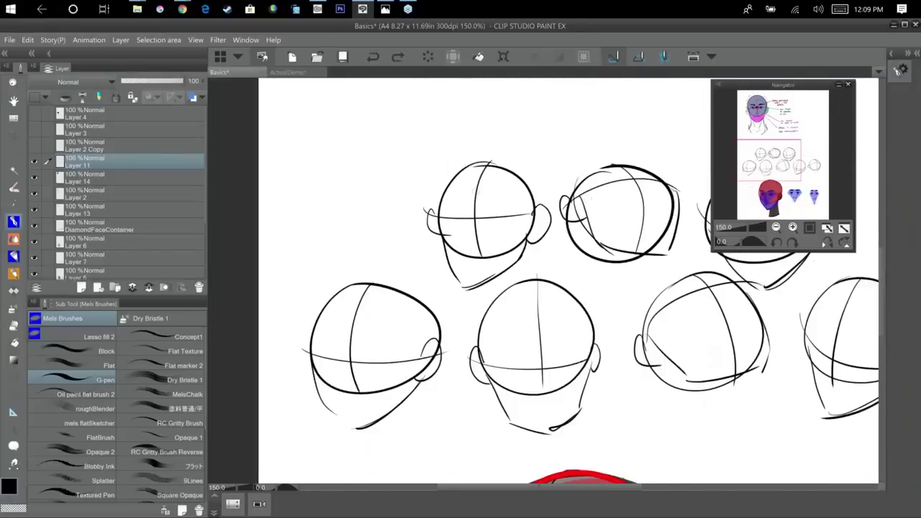
{"action": "mouse_move", "coordinate": [440, 201]}
{"action": "left_mouse_down"}
{"action": "mouse_move", "coordinate": [511, 201]}
{"action": "mouse_move", "coordinate": [500, 200]}
{"action": "mouse_move", "coordinate": [521, 213]}
{"action": "left_mouse_up"}
{"action": "left_click_drag", "start_coordinate": [523, 211], "coordinate": [474, 260]}
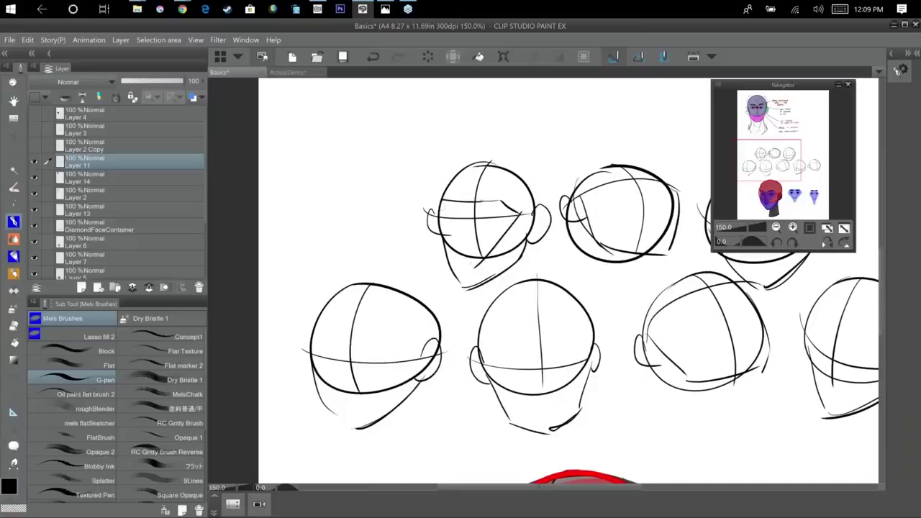
{"action": "left_click_drag", "start_coordinate": [466, 272], "coordinate": [474, 269]}
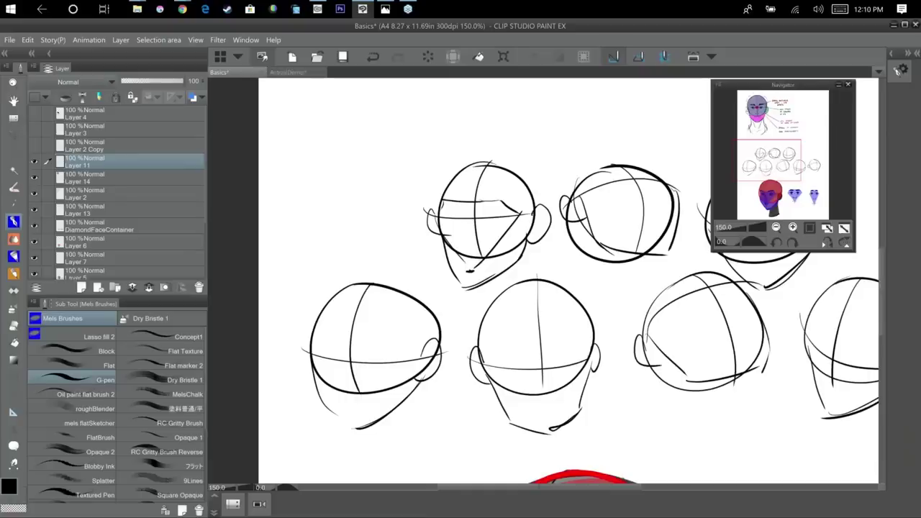
Draw the diamond-shaped face area on the second and third heads of the upper row.
{"action": "left_click_drag", "start_coordinate": [561, 216], "coordinate": [530, 132]}
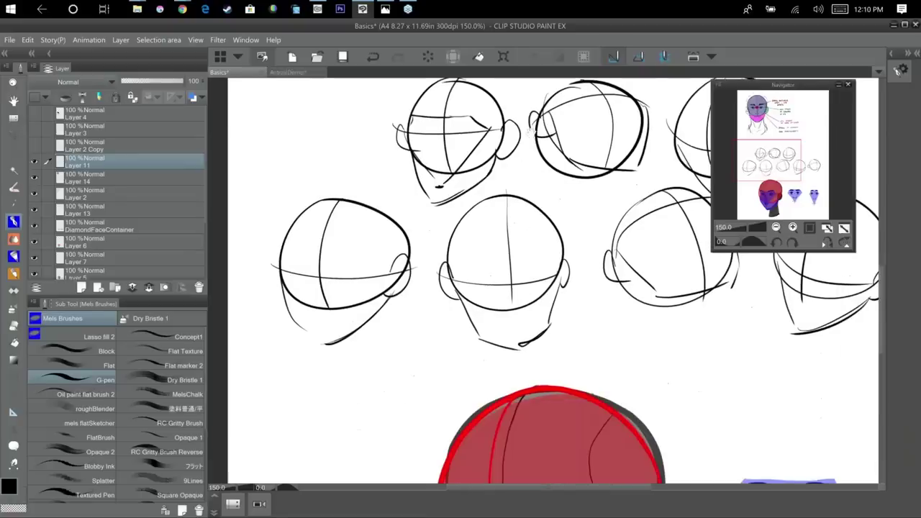
{"action": "left_click_drag", "start_coordinate": [601, 391], "coordinate": [532, 99]}
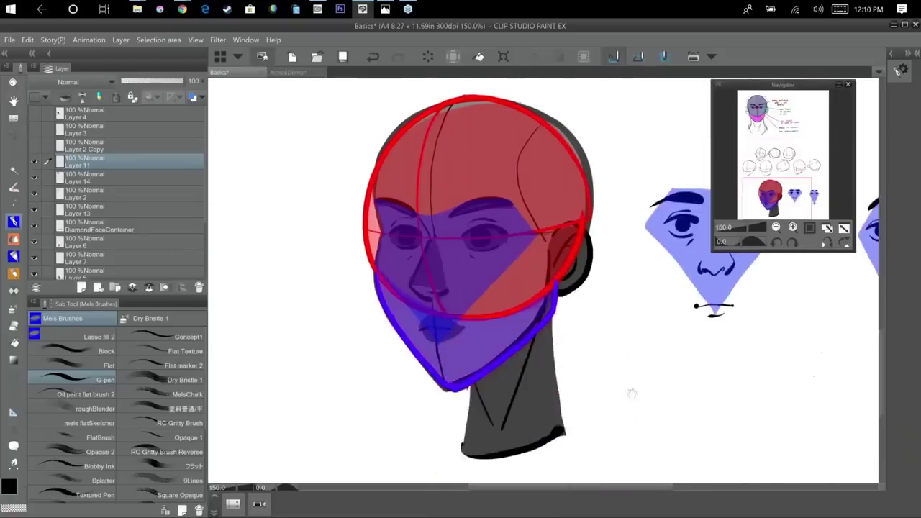
{"action": "left_click_drag", "start_coordinate": [631, 391], "coordinate": [659, 462]}
{"action": "left_click_drag", "start_coordinate": [605, 273], "coordinate": [645, 378]}
{"action": "left_click_drag", "start_coordinate": [598, 320], "coordinate": [619, 498]}
{"action": "left_click_drag", "start_coordinate": [606, 375], "coordinate": [608, 379]}
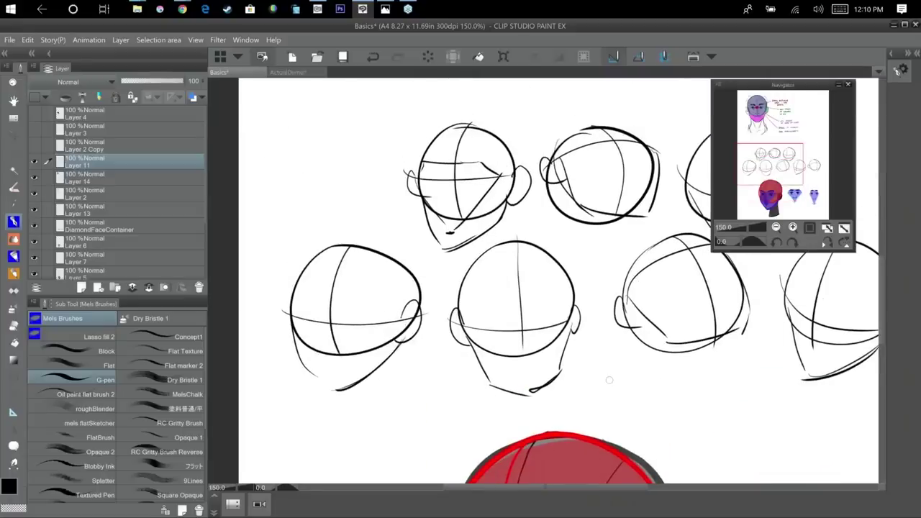
{"action": "left_click_drag", "start_coordinate": [586, 321], "coordinate": [524, 412]}
{"action": "mouse_move", "coordinate": [524, 220]}
{"action": "left_mouse_down"}
{"action": "mouse_move", "coordinate": [507, 241]}
{"action": "mouse_move", "coordinate": [571, 282]}
{"action": "left_mouse_up"}
{"action": "left_click_drag", "start_coordinate": [589, 246], "coordinate": [569, 289]}
{"action": "mouse_move", "coordinate": [647, 288]}
{"action": "left_mouse_down"}
{"action": "mouse_move", "coordinate": [528, 286]}
{"action": "mouse_move", "coordinate": [531, 252]}
{"action": "left_mouse_up"}
{"action": "left_click_drag", "start_coordinate": [511, 259], "coordinate": [575, 264]}
{"action": "mouse_move", "coordinate": [573, 262]}
{"action": "left_mouse_down"}
{"action": "mouse_move", "coordinate": [597, 277]}
{"action": "mouse_move", "coordinate": [557, 327]}
{"action": "left_mouse_up"}
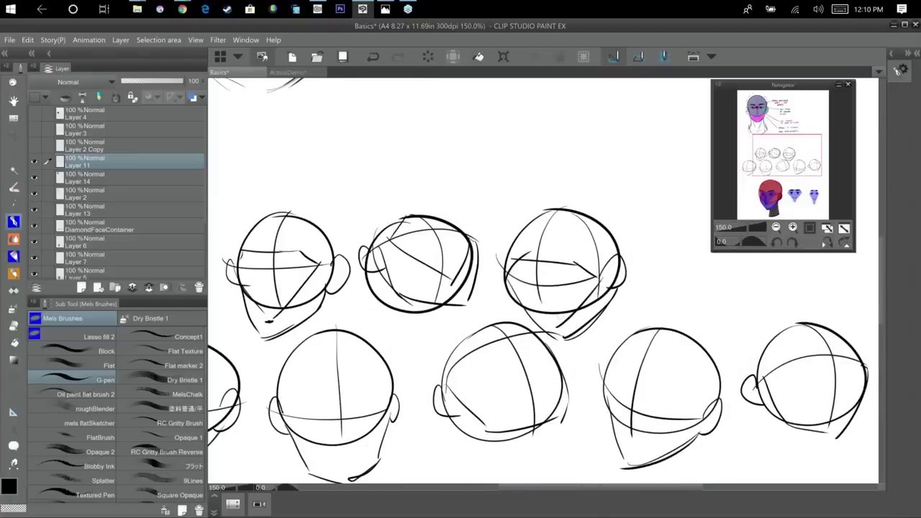
{"action": "left_click_drag", "start_coordinate": [509, 276], "coordinate": [560, 328]}
Draw the diamond-shaped face area, from brow line to chin, on the first two lower-row heads.
{"action": "mouse_move", "coordinate": [587, 376]}
{"action": "left_mouse_down"}
{"action": "mouse_move", "coordinate": [697, 266]}
{"action": "mouse_move", "coordinate": [877, 144]}
{"action": "mouse_move", "coordinate": [920, 129]}
{"action": "left_mouse_up"}
{"action": "mouse_move", "coordinate": [338, 281]}
{"action": "left_mouse_down"}
{"action": "mouse_move", "coordinate": [383, 264]}
{"action": "mouse_move", "coordinate": [441, 267]}
{"action": "left_mouse_up"}
{"action": "left_click_drag", "start_coordinate": [420, 263], "coordinate": [434, 281]}
{"action": "left_click_drag", "start_coordinate": [441, 279], "coordinate": [392, 330]}
{"action": "left_click_drag", "start_coordinate": [336, 274], "coordinate": [390, 339]}
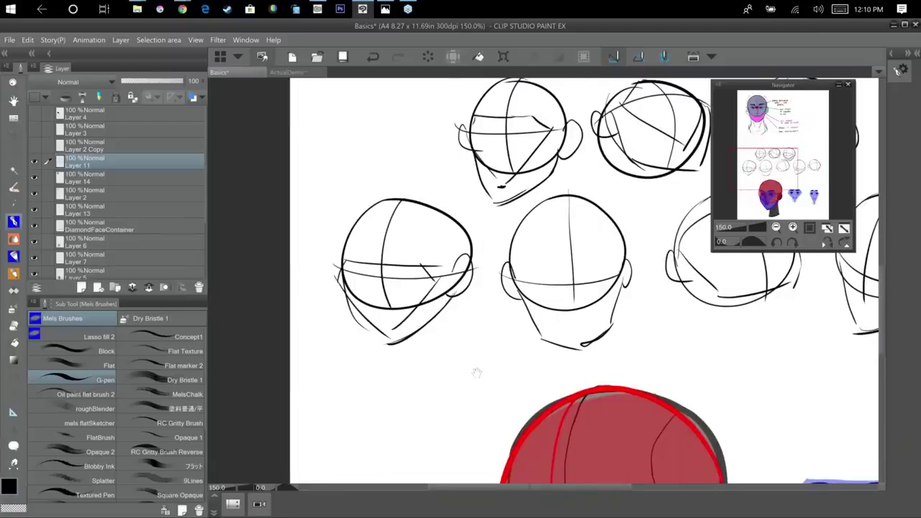
{"action": "left_click_drag", "start_coordinate": [535, 326], "coordinate": [459, 321]}
{"action": "mouse_move", "coordinate": [449, 280]}
{"action": "left_mouse_down"}
{"action": "mouse_move", "coordinate": [532, 260]}
{"action": "mouse_move", "coordinate": [543, 271]}
{"action": "mouse_move", "coordinate": [507, 339]}
{"action": "left_mouse_up"}
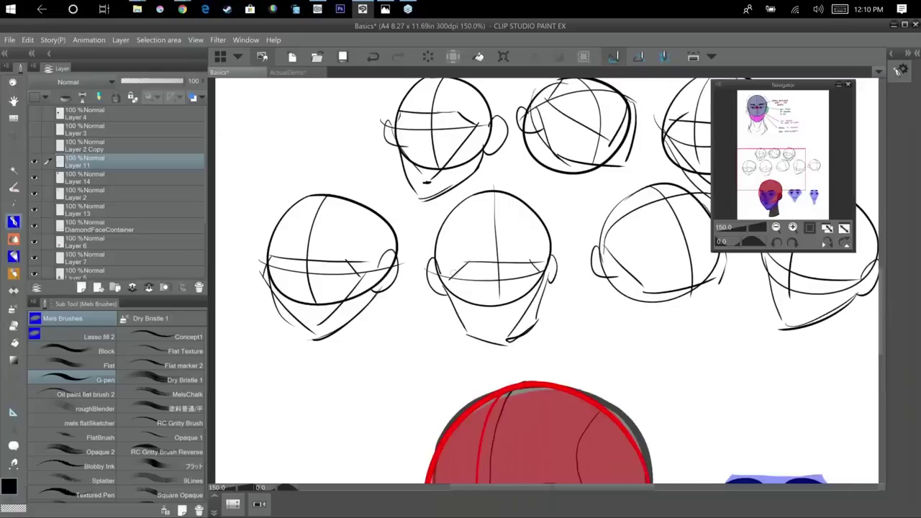
{"action": "left_click_drag", "start_coordinate": [454, 273], "coordinate": [508, 340]}
Add tilted brow lines and tapering diamond sides to the third and fourth lower-row heads.
{"action": "left_click_drag", "start_coordinate": [633, 288], "coordinate": [500, 275]}
{"action": "left_click_drag", "start_coordinate": [496, 183], "coordinate": [485, 210]}
{"action": "left_click_drag", "start_coordinate": [484, 210], "coordinate": [559, 250]}
{"action": "left_click_drag", "start_coordinate": [573, 189], "coordinate": [571, 207]}
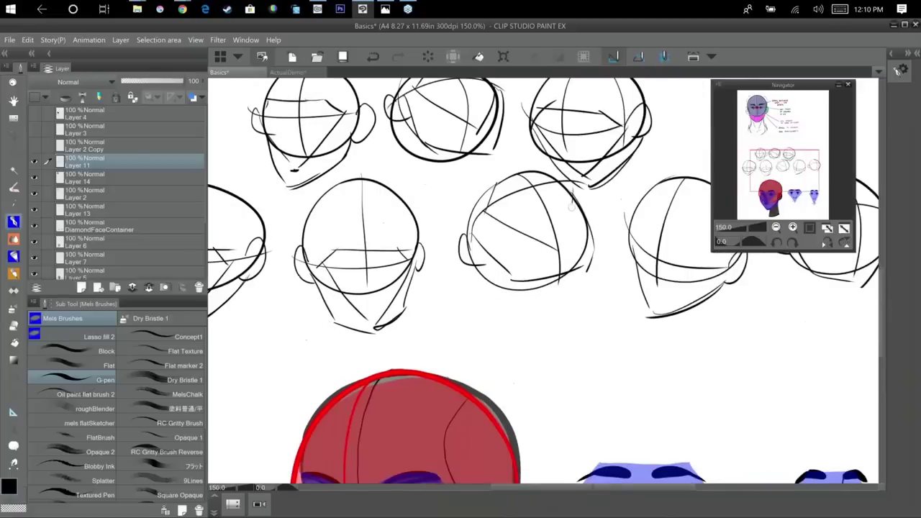
{"action": "left_click_drag", "start_coordinate": [537, 358], "coordinate": [442, 356]}
{"action": "mouse_move", "coordinate": [536, 239]}
{"action": "left_mouse_down"}
{"action": "mouse_move", "coordinate": [619, 257]}
{"action": "mouse_move", "coordinate": [607, 281]}
{"action": "left_mouse_up"}
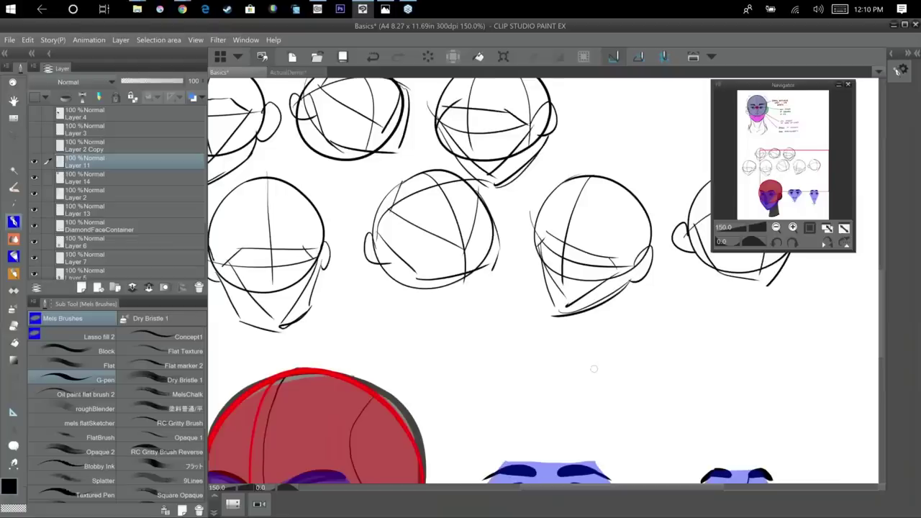
Add a nose line, nose base and mouth beneath the eyes on the first upper-row head.
{"action": "left_click_drag", "start_coordinate": [540, 350], "coordinate": [216, 461]}
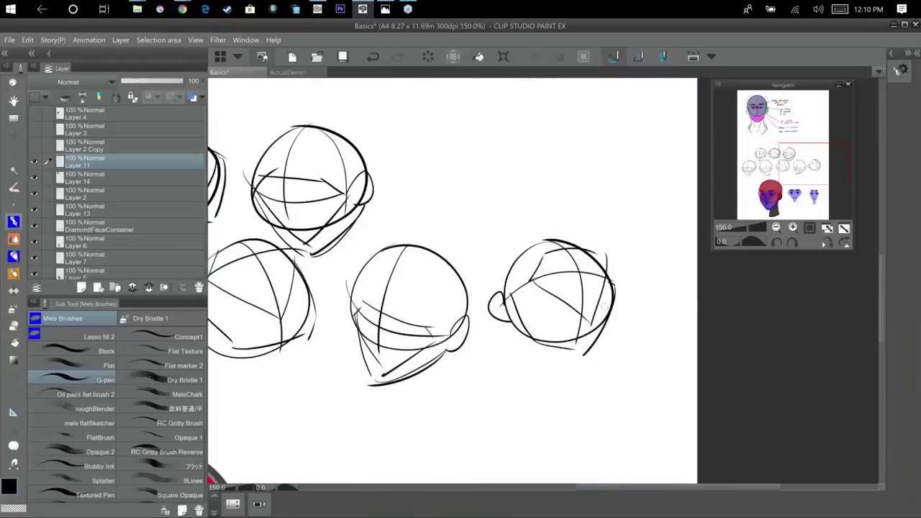
{"action": "left_click_drag", "start_coordinate": [519, 333], "coordinate": [663, 346]}
{"action": "left_click_drag", "start_coordinate": [330, 317], "coordinate": [599, 302]}
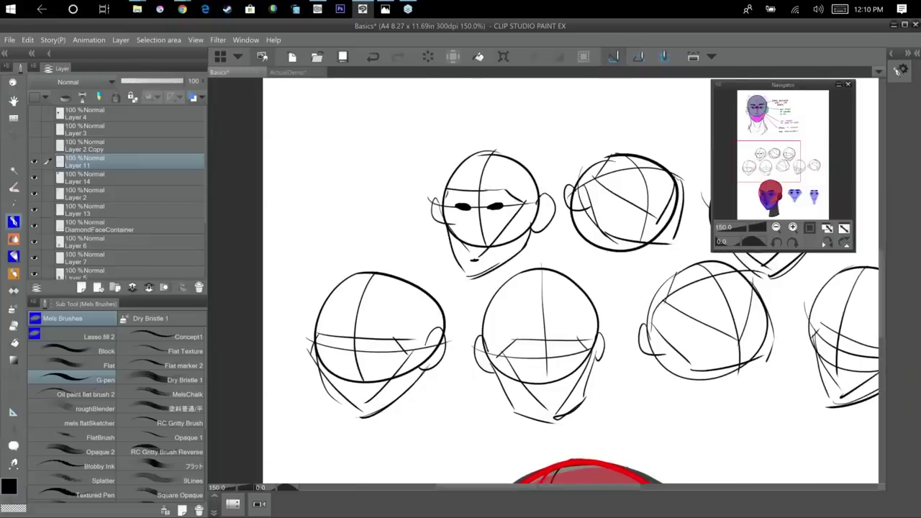
{"action": "left_click_drag", "start_coordinate": [473, 208], "coordinate": [469, 231]}
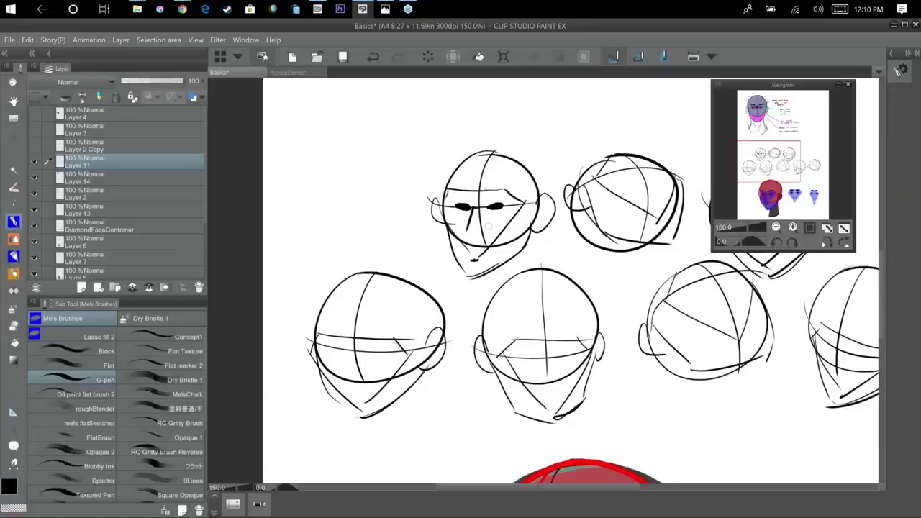
{"action": "mouse_move", "coordinate": [467, 232]}
{"action": "left_mouse_down"}
{"action": "mouse_move", "coordinate": [480, 229]}
{"action": "mouse_move", "coordinate": [481, 246]}
{"action": "left_mouse_up"}
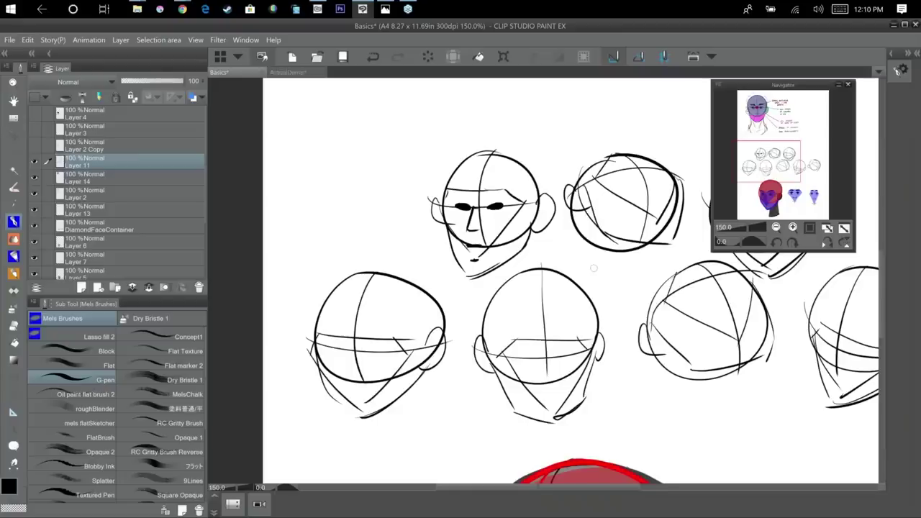
Add small eyes, nose and mouth marks to the second and third upper-row heads, following their tilted guidelines.
{"action": "left_click_drag", "start_coordinate": [594, 268], "coordinate": [460, 338]}
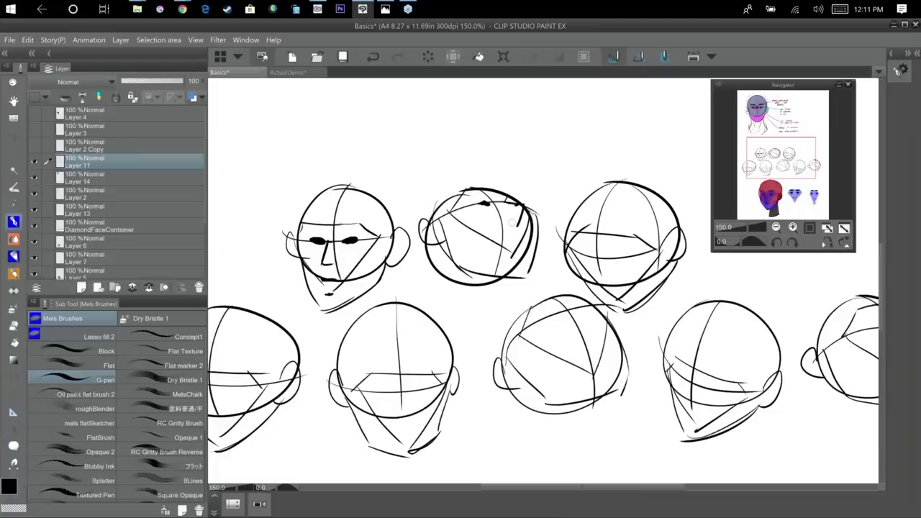
{"action": "left_click_drag", "start_coordinate": [498, 204], "coordinate": [515, 225]}
{"action": "left_click_drag", "start_coordinate": [510, 257], "coordinate": [528, 237]}
{"action": "mouse_move", "coordinate": [625, 236]}
{"action": "left_mouse_down"}
{"action": "mouse_move", "coordinate": [566, 251]}
{"action": "mouse_move", "coordinate": [516, 209]}
{"action": "mouse_move", "coordinate": [480, 208]}
{"action": "left_mouse_up"}
{"action": "left_click_drag", "start_coordinate": [511, 211], "coordinate": [519, 208]}
{"action": "left_click_drag", "start_coordinate": [488, 240], "coordinate": [500, 229]}
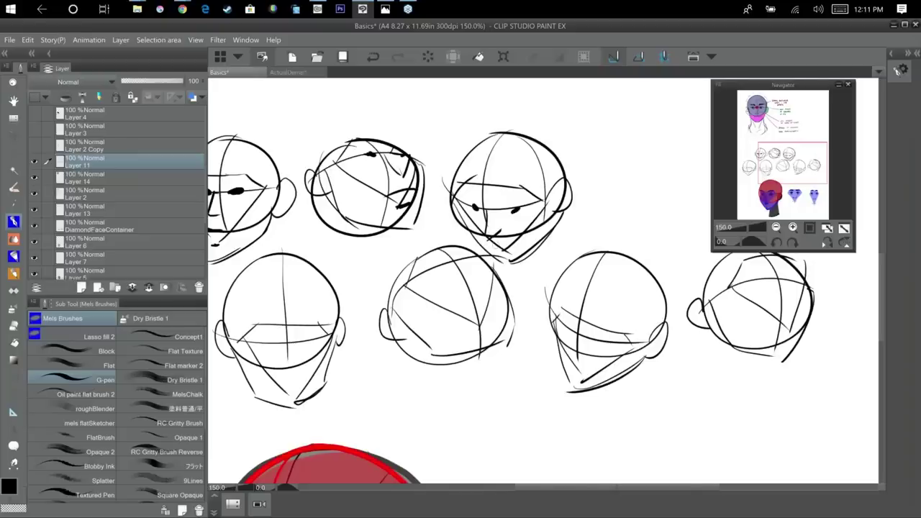
Undo the last stray stroke and compare the sketched heads with the labelled front-view head and the coloured reference head.
{"action": "left_click_drag", "start_coordinate": [516, 277], "coordinate": [561, 223]}
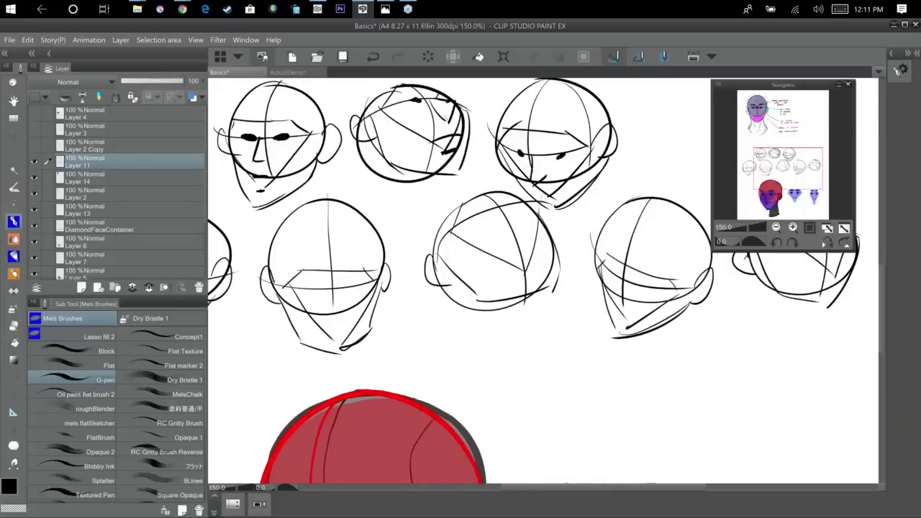
{"action": "key", "text": "ctrl+minus"}
{"action": "left_click_drag", "start_coordinate": [410, 415], "coordinate": [501, 402]}
{"action": "left_click_drag", "start_coordinate": [640, 234], "coordinate": [485, 410]}
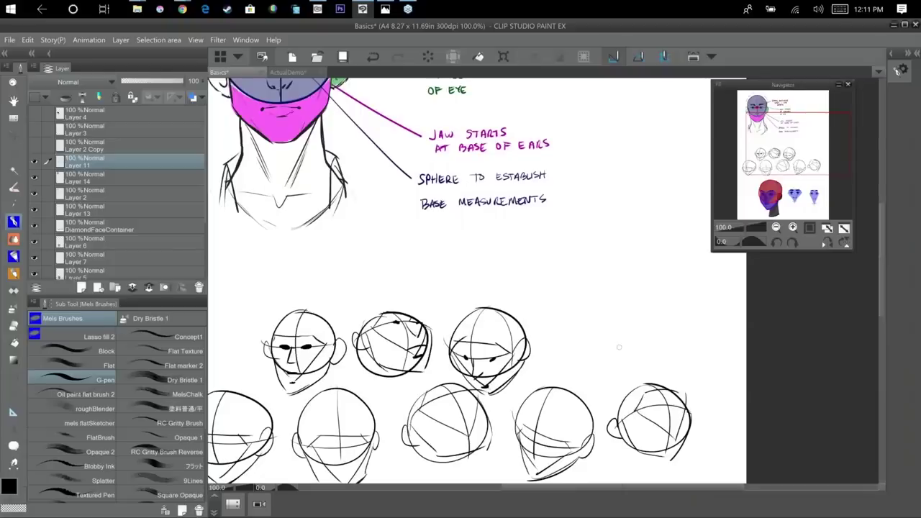
{"action": "key", "text": "ctrl+z"}
{"action": "left_click_drag", "start_coordinate": [552, 110], "coordinate": [551, 106]}
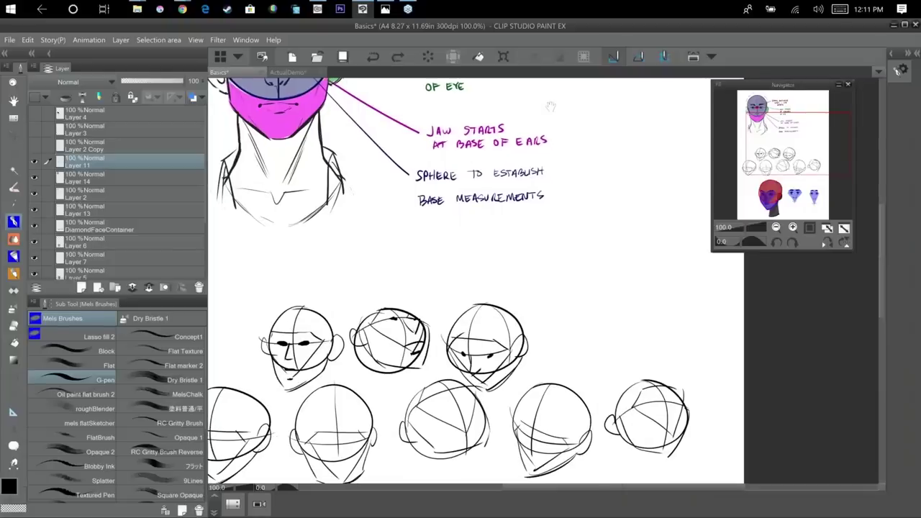
{"action": "left_click_drag", "start_coordinate": [568, 403], "coordinate": [572, 121]}
{"action": "left_click_drag", "start_coordinate": [617, 386], "coordinate": [695, 282]}
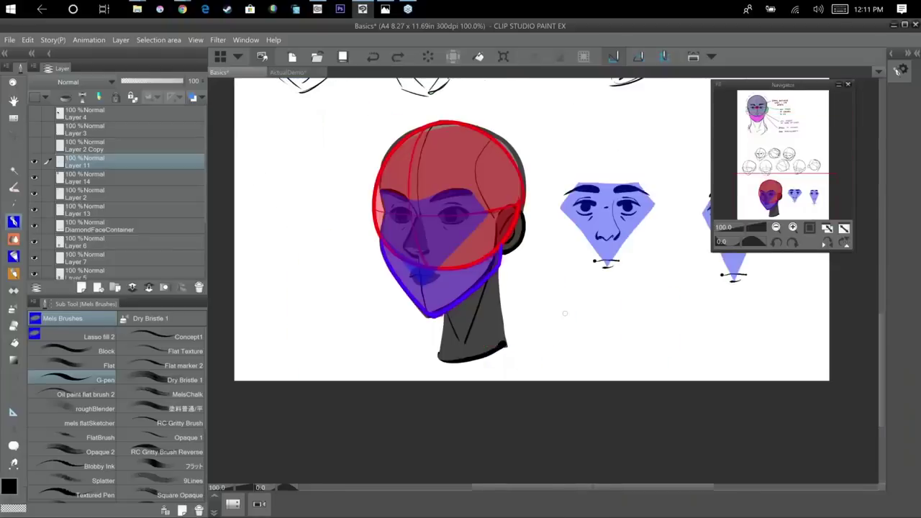
Sketch a wide hatched bowl-shaped jaw and a narrow U-shaped jaw beneath the diamond-shaped face examples.
{"action": "left_click_drag", "start_coordinate": [565, 311], "coordinate": [586, 345]}
{"action": "left_click_drag", "start_coordinate": [627, 317], "coordinate": [604, 348]}
{"action": "left_click_drag", "start_coordinate": [563, 307], "coordinate": [631, 309]}
{"action": "left_click_drag", "start_coordinate": [561, 310], "coordinate": [559, 338]}
{"action": "left_click_drag", "start_coordinate": [630, 312], "coordinate": [602, 345]}
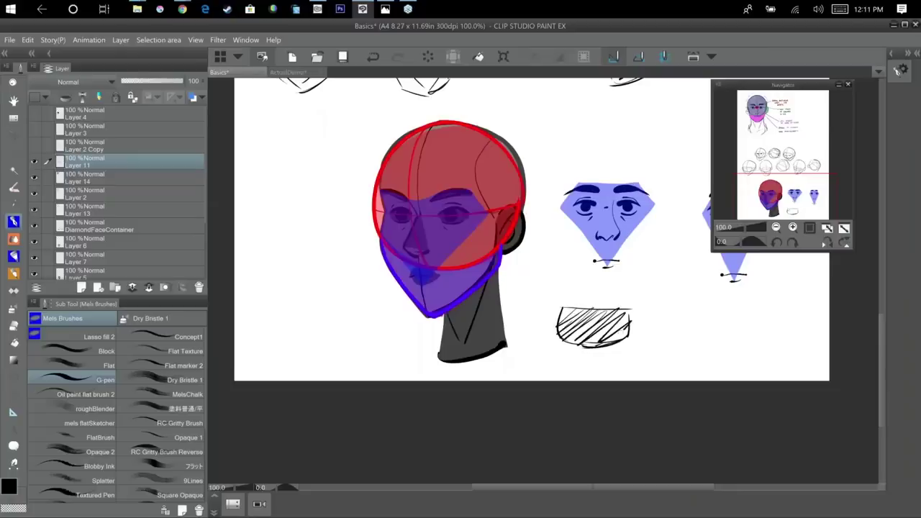
{"action": "left_click_drag", "start_coordinate": [717, 304], "coordinate": [655, 281]}
{"action": "mouse_move", "coordinate": [605, 296]}
{"action": "left_mouse_down"}
{"action": "mouse_move", "coordinate": [616, 341]}
{"action": "mouse_move", "coordinate": [637, 294]}
{"action": "mouse_move", "coordinate": [646, 295]}
{"action": "mouse_move", "coordinate": [623, 337]}
{"action": "left_mouse_up"}
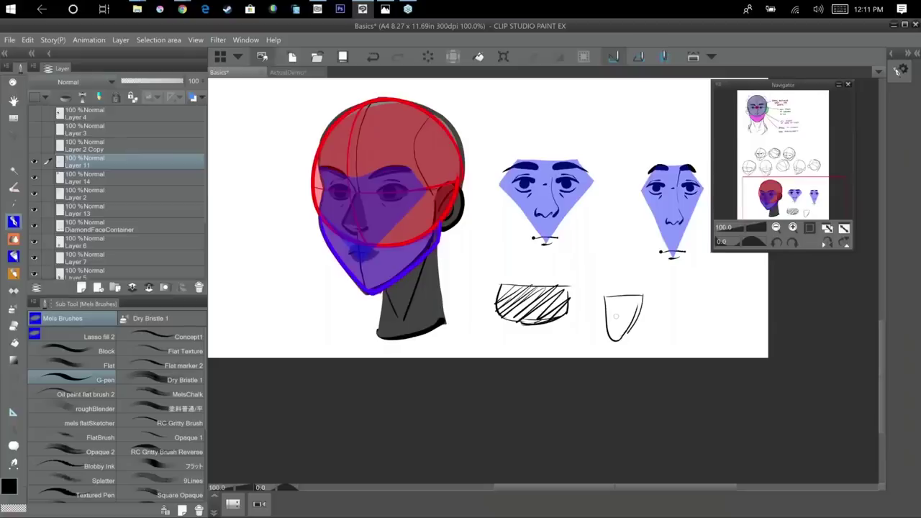
Sketch a small sphere with curved vertical and horizontal guidelines in the blank area beside the coloured head.
{"action": "left_click_drag", "start_coordinate": [456, 276], "coordinate": [639, 303]}
{"action": "mouse_move", "coordinate": [395, 180]}
{"action": "left_mouse_down"}
{"action": "mouse_move", "coordinate": [435, 200]}
{"action": "mouse_move", "coordinate": [395, 178]}
{"action": "mouse_move", "coordinate": [403, 234]}
{"action": "left_mouse_up"}
{"action": "left_click_drag", "start_coordinate": [368, 208], "coordinate": [436, 211]}
Sketch a small rounded head below the sphere with low-set eyes, brow line, shallow jaw, mouth and ear.
{"action": "mouse_move", "coordinate": [393, 247]}
{"action": "left_mouse_down"}
{"action": "mouse_move", "coordinate": [380, 257]}
{"action": "mouse_move", "coordinate": [421, 285]}
{"action": "left_mouse_up"}
{"action": "left_click_drag", "start_coordinate": [403, 242], "coordinate": [423, 247]}
{"action": "mouse_move", "coordinate": [382, 273]}
{"action": "left_mouse_down"}
{"action": "mouse_move", "coordinate": [394, 288]}
{"action": "mouse_move", "coordinate": [431, 281]}
{"action": "left_mouse_up"}
{"action": "mouse_move", "coordinate": [392, 243]}
{"action": "left_mouse_down"}
{"action": "mouse_move", "coordinate": [429, 291]}
{"action": "mouse_move", "coordinate": [391, 281]}
{"action": "left_mouse_up"}
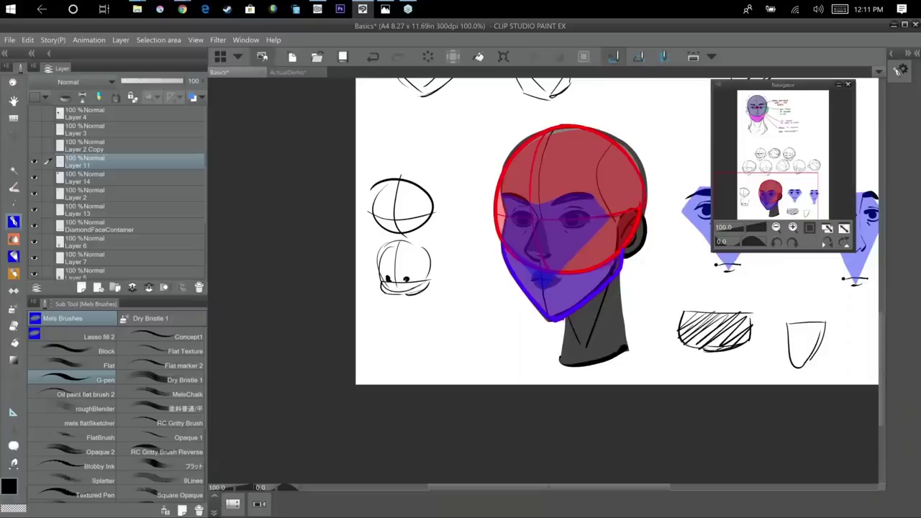
{"action": "left_click_drag", "start_coordinate": [375, 295], "coordinate": [430, 289]}
{"action": "mouse_move", "coordinate": [380, 271]}
{"action": "left_mouse_down"}
{"action": "mouse_move", "coordinate": [422, 274]}
{"action": "mouse_move", "coordinate": [421, 291]}
{"action": "mouse_move", "coordinate": [413, 282]}
{"action": "mouse_move", "coordinate": [398, 291]}
{"action": "left_mouse_up"}
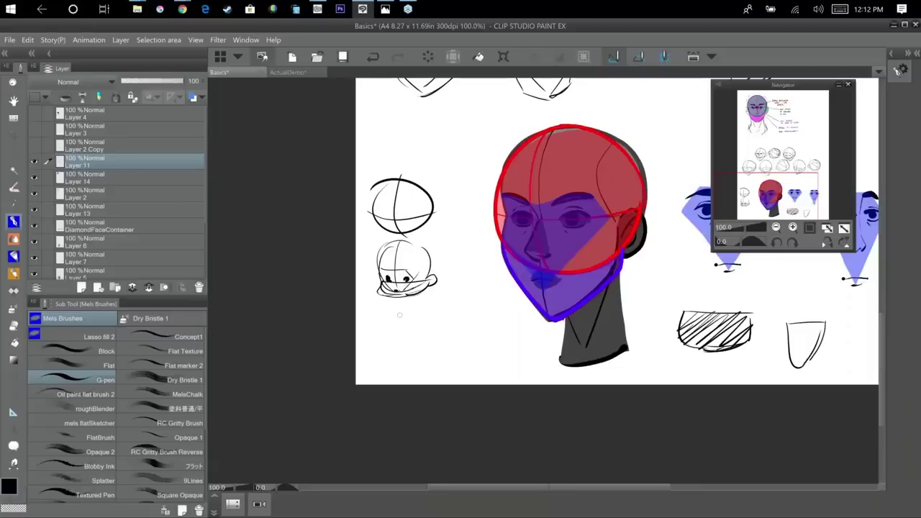
Review the head rows and diamond face examples, up to the annotated front-view head.
{"action": "key", "text": "space"}
{"action": "mouse_move", "coordinate": [590, 343]}
{"action": "left_mouse_down"}
{"action": "mouse_move", "coordinate": [452, 441]}
{"action": "mouse_move", "coordinate": [396, 444]}
{"action": "left_mouse_up"}
{"action": "key", "text": "space"}
{"action": "mouse_move", "coordinate": [694, 390]}
{"action": "left_mouse_down"}
{"action": "mouse_move", "coordinate": [743, 477]}
{"action": "mouse_move", "coordinate": [746, 446]}
{"action": "left_mouse_up"}
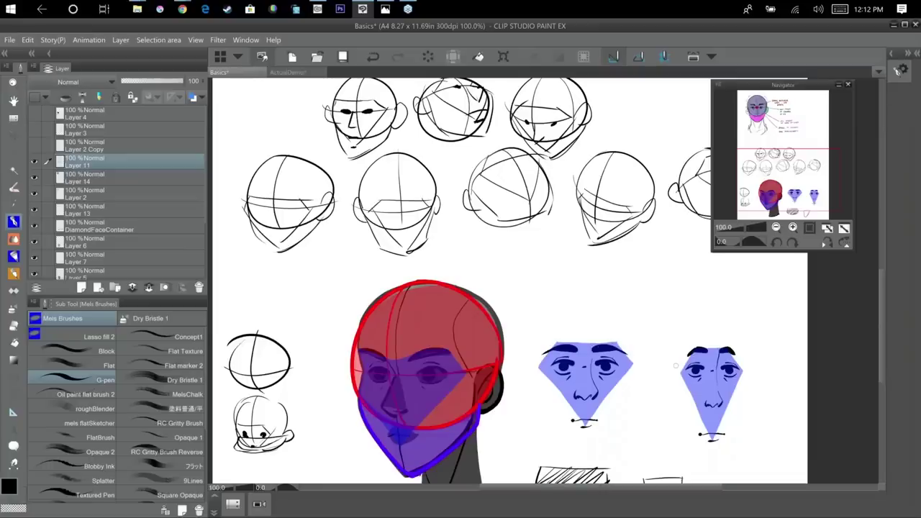
{"action": "left_click_drag", "start_coordinate": [600, 327], "coordinate": [589, 414]}
{"action": "left_click_drag", "start_coordinate": [568, 224], "coordinate": [546, 395]}
{"action": "left_click_drag", "start_coordinate": [611, 356], "coordinate": [602, 461]}
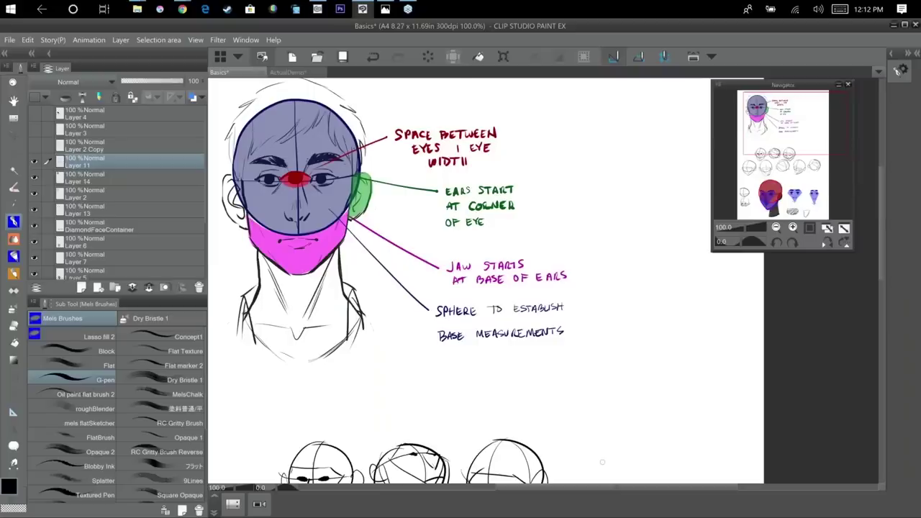
Draw an eye on a horizontal guideline beside the notes, with lids, filled iris, crease and thick eyebrow.
{"action": "left_click_drag", "start_coordinate": [594, 287], "coordinate": [545, 345]}
{"action": "key", "text": "ctrl+plus"}
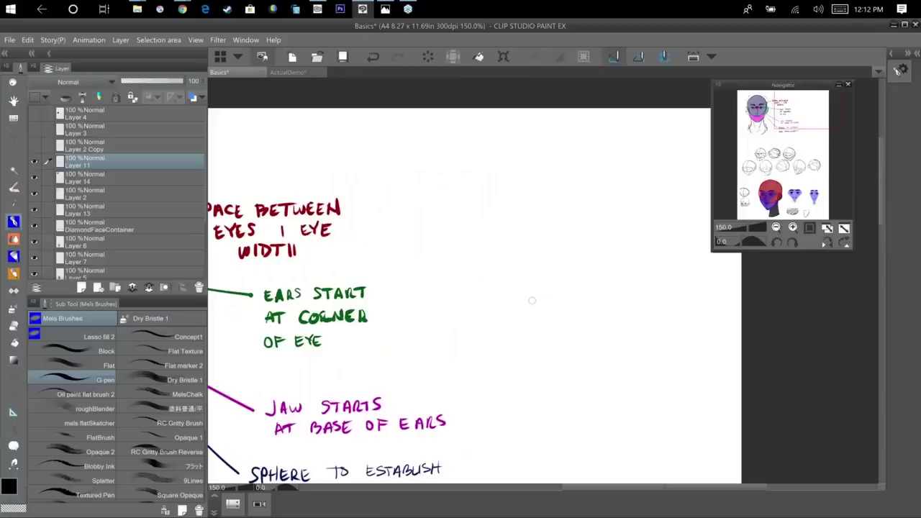
{"action": "left_click_drag", "start_coordinate": [446, 223], "coordinate": [557, 224]}
{"action": "mouse_move", "coordinate": [467, 223]}
{"action": "left_mouse_down"}
{"action": "mouse_move", "coordinate": [512, 202]}
{"action": "mouse_move", "coordinate": [496, 241]}
{"action": "mouse_move", "coordinate": [469, 228]}
{"action": "left_mouse_up"}
{"action": "left_click_drag", "start_coordinate": [503, 202], "coordinate": [534, 219]}
{"action": "mouse_move", "coordinate": [464, 209]}
{"action": "left_mouse_down"}
{"action": "mouse_move", "coordinate": [492, 188]}
{"action": "mouse_move", "coordinate": [515, 189]}
{"action": "left_mouse_up"}
{"action": "mouse_move", "coordinate": [503, 248]}
{"action": "left_mouse_down"}
{"action": "mouse_move", "coordinate": [474, 240]}
{"action": "mouse_move", "coordinate": [486, 249]}
{"action": "left_mouse_up"}
{"action": "mouse_move", "coordinate": [497, 204]}
{"action": "left_mouse_down"}
{"action": "mouse_move", "coordinate": [495, 227]}
{"action": "mouse_move", "coordinate": [517, 209]}
{"action": "left_mouse_up"}
{"action": "mouse_move", "coordinate": [447, 185]}
{"action": "left_mouse_down"}
{"action": "mouse_move", "coordinate": [521, 157]}
{"action": "mouse_move", "coordinate": [506, 157]}
{"action": "mouse_move", "coordinate": [551, 165]}
{"action": "left_mouse_up"}
{"action": "mouse_move", "coordinate": [468, 218]}
{"action": "left_mouse_down"}
{"action": "mouse_move", "coordinate": [488, 206]}
{"action": "mouse_move", "coordinate": [550, 213]}
{"action": "left_mouse_up"}
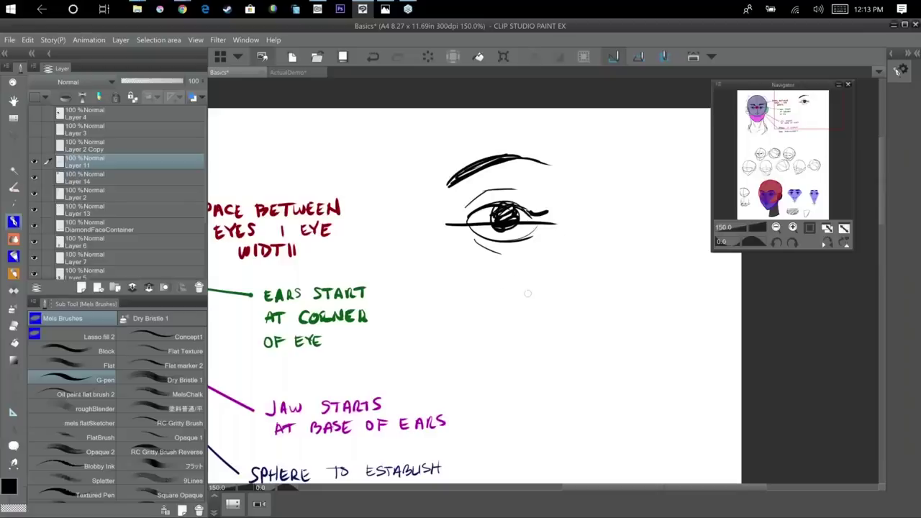
Sketch two smaller eyes below on oppositely slanted guidelines, with lids, filled irises and arrowheads at the inner ends.
{"action": "mouse_move", "coordinate": [549, 273]}
{"action": "left_mouse_down"}
{"action": "mouse_move", "coordinate": [556, 270]}
{"action": "mouse_move", "coordinate": [458, 327]}
{"action": "mouse_move", "coordinate": [536, 279]}
{"action": "mouse_move", "coordinate": [538, 309]}
{"action": "mouse_move", "coordinate": [487, 322]}
{"action": "mouse_move", "coordinate": [528, 324]}
{"action": "left_mouse_up"}
{"action": "left_click_drag", "start_coordinate": [499, 279], "coordinate": [533, 319]}
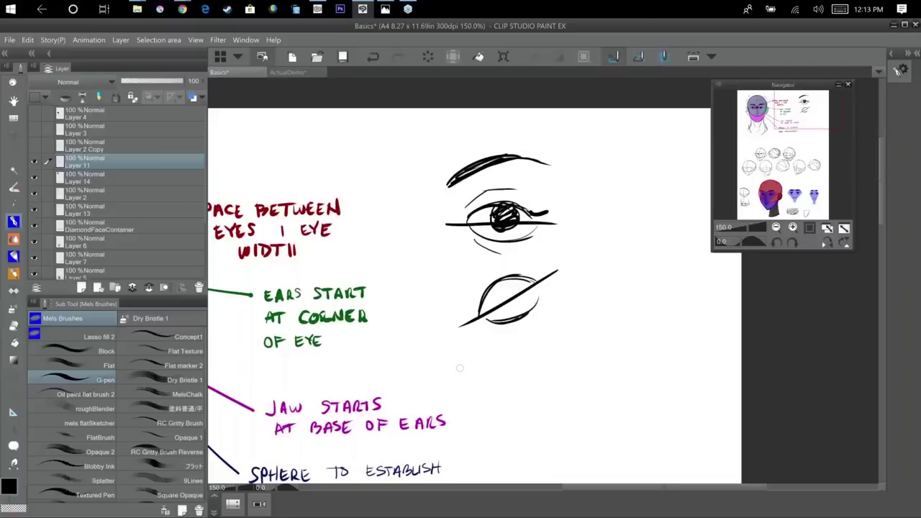
{"action": "mouse_move", "coordinate": [460, 368]}
{"action": "left_mouse_down"}
{"action": "mouse_move", "coordinate": [552, 395]}
{"action": "mouse_move", "coordinate": [524, 368]}
{"action": "left_mouse_up"}
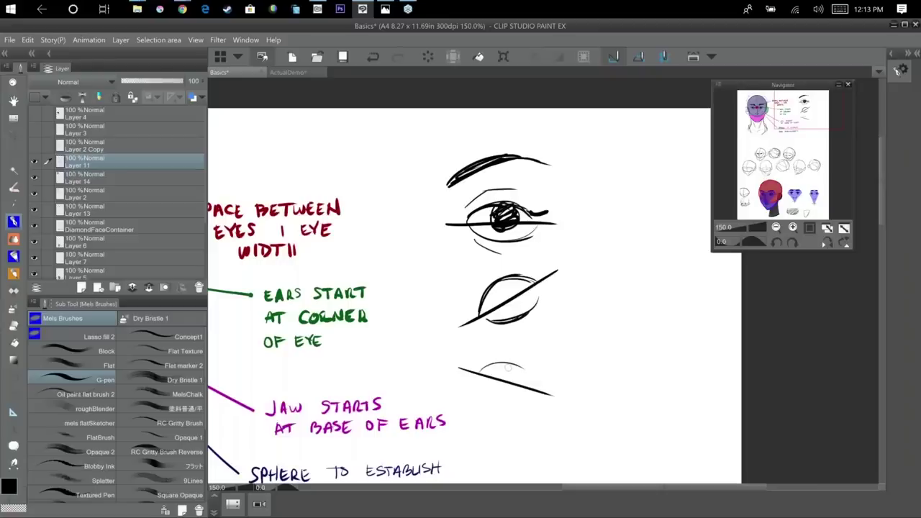
{"action": "mouse_move", "coordinate": [477, 374]}
{"action": "left_mouse_down"}
{"action": "mouse_move", "coordinate": [532, 390]}
{"action": "mouse_move", "coordinate": [504, 381]}
{"action": "left_mouse_up"}
{"action": "mouse_move", "coordinate": [503, 285]}
{"action": "left_mouse_down"}
{"action": "mouse_move", "coordinate": [492, 302]}
{"action": "mouse_move", "coordinate": [509, 289]}
{"action": "mouse_move", "coordinate": [503, 306]}
{"action": "mouse_move", "coordinate": [519, 302]}
{"action": "left_mouse_up"}
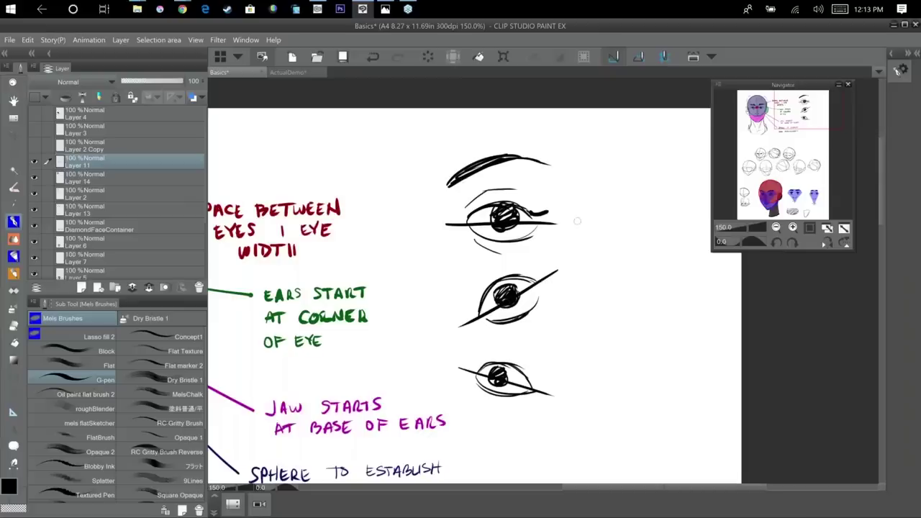
{"action": "left_click_drag", "start_coordinate": [455, 320], "coordinate": [461, 329]}
{"action": "left_click_drag", "start_coordinate": [458, 361], "coordinate": [459, 375]}
Draw a front-view nose beside the top eye with side wings, rounded tip, wavy base line and philtrum mark.
{"action": "left_click_drag", "start_coordinate": [620, 367], "coordinate": [481, 336]}
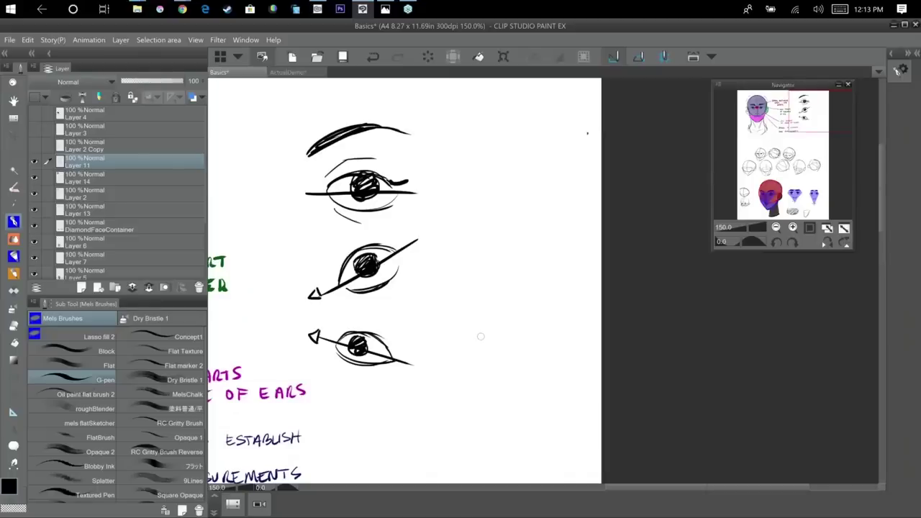
{"action": "left_click_drag", "start_coordinate": [437, 246], "coordinate": [416, 247]}
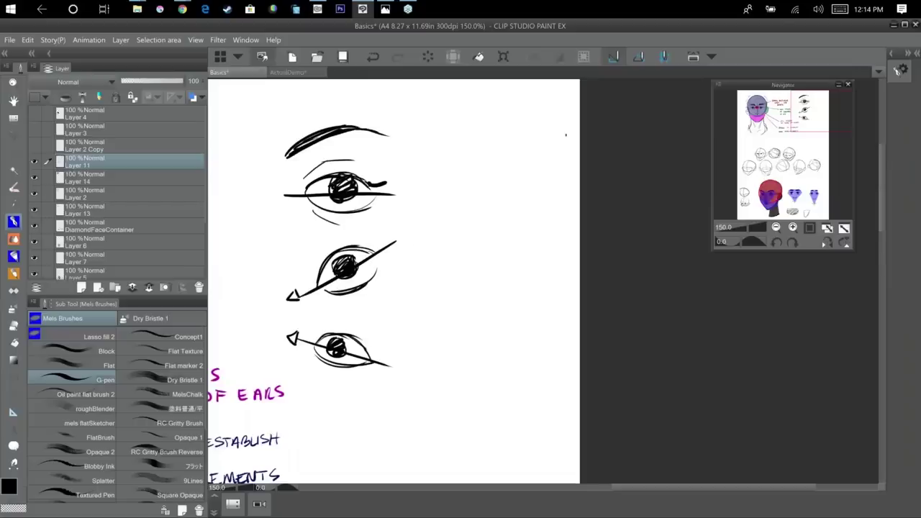
{"action": "scroll", "coordinate": [416, 247], "scroll_direction": "up", "scroll_amount": 3}
{"action": "left_click_drag", "start_coordinate": [494, 389], "coordinate": [463, 394]}
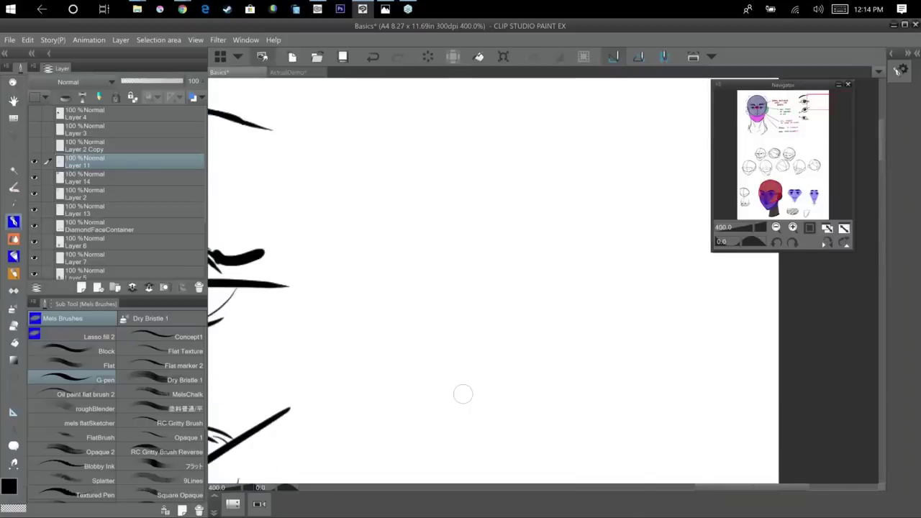
{"action": "left_click_drag", "start_coordinate": [436, 161], "coordinate": [392, 255]}
{"action": "mouse_move", "coordinate": [415, 249]}
{"action": "left_mouse_down"}
{"action": "mouse_move", "coordinate": [423, 240]}
{"action": "mouse_move", "coordinate": [482, 260]}
{"action": "mouse_move", "coordinate": [523, 249]}
{"action": "left_mouse_up"}
{"action": "left_click_drag", "start_coordinate": [529, 163], "coordinate": [543, 244]}
{"action": "mouse_move", "coordinate": [433, 161]}
{"action": "left_mouse_down"}
{"action": "mouse_move", "coordinate": [403, 205]}
{"action": "mouse_move", "coordinate": [412, 245]}
{"action": "left_mouse_up"}
{"action": "mouse_move", "coordinate": [464, 147]}
{"action": "left_mouse_down"}
{"action": "mouse_move", "coordinate": [432, 197]}
{"action": "mouse_move", "coordinate": [495, 224]}
{"action": "left_mouse_up"}
{"action": "left_click_drag", "start_coordinate": [522, 157], "coordinate": [499, 223]}
{"action": "mouse_move", "coordinate": [467, 257]}
{"action": "left_mouse_down"}
{"action": "mouse_move", "coordinate": [472, 284]}
{"action": "mouse_move", "coordinate": [491, 283]}
{"action": "left_mouse_up"}
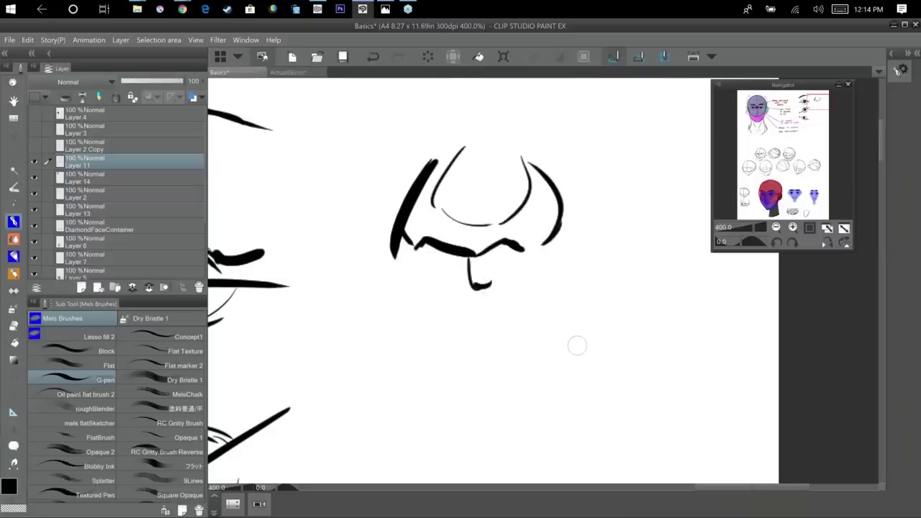
Sketch a nose seen from below under the first one, with round tip, nostrils, philtrum and an inverted-V guide.
{"action": "left_click_drag", "start_coordinate": [580, 343], "coordinate": [548, 264]}
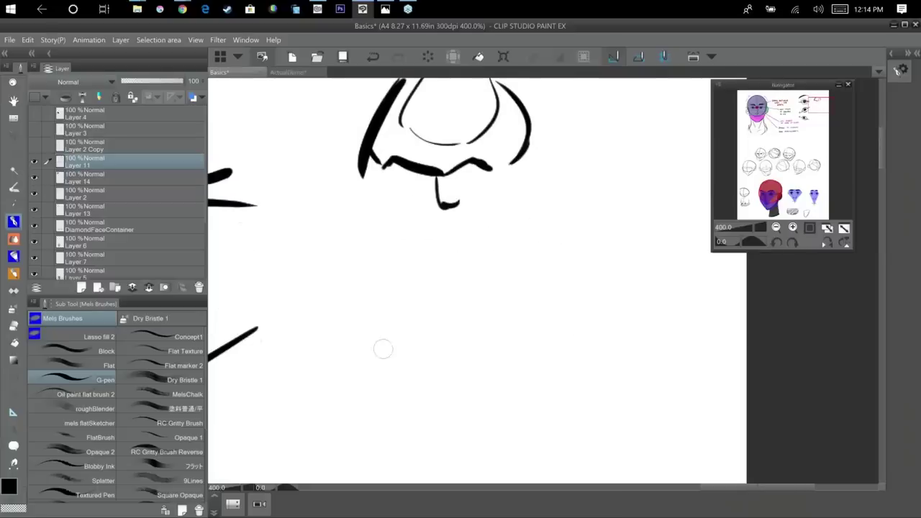
{"action": "mouse_move", "coordinate": [366, 313]}
{"action": "left_mouse_down"}
{"action": "mouse_move", "coordinate": [401, 352]}
{"action": "mouse_move", "coordinate": [444, 329]}
{"action": "mouse_move", "coordinate": [494, 339]}
{"action": "left_mouse_up"}
{"action": "left_click_drag", "start_coordinate": [430, 338], "coordinate": [464, 325]}
{"action": "mouse_move", "coordinate": [414, 288]}
{"action": "left_mouse_down"}
{"action": "mouse_move", "coordinate": [412, 306]}
{"action": "mouse_move", "coordinate": [471, 292]}
{"action": "left_mouse_up"}
{"action": "mouse_move", "coordinate": [499, 296]}
{"action": "left_mouse_down"}
{"action": "mouse_move", "coordinate": [512, 341]}
{"action": "mouse_move", "coordinate": [466, 331]}
{"action": "mouse_move", "coordinate": [482, 345]}
{"action": "left_mouse_up"}
{"action": "mouse_move", "coordinate": [414, 332]}
{"action": "left_mouse_down"}
{"action": "mouse_move", "coordinate": [399, 350]}
{"action": "mouse_move", "coordinate": [453, 385]}
{"action": "left_mouse_up"}
{"action": "left_click_drag", "start_coordinate": [416, 345], "coordinate": [400, 354]}
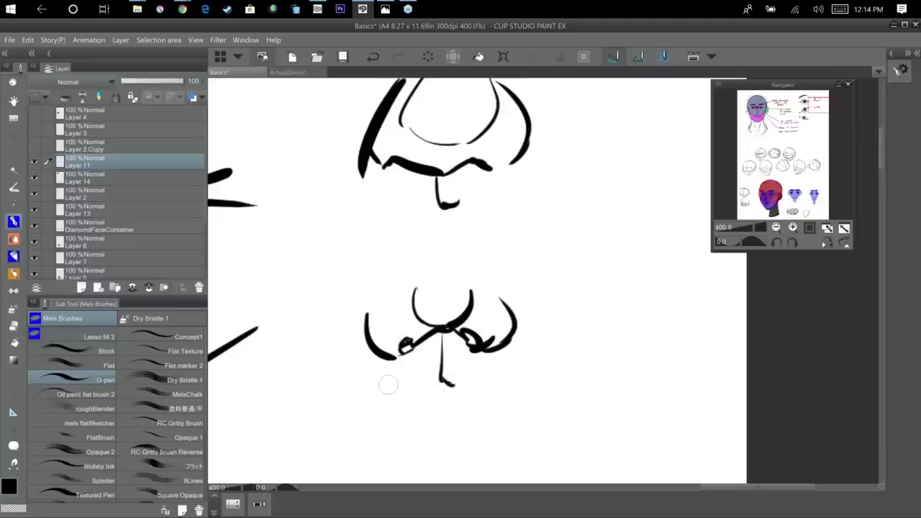
{"action": "left_click_drag", "start_coordinate": [379, 392], "coordinate": [444, 342]}
{"action": "left_click_drag", "start_coordinate": [446, 342], "coordinate": [494, 383]}
Sketch a downward-pointing nose below the second one, with wings, a hatched bridge and a V-shaped guide underneath.
{"action": "left_click_drag", "start_coordinate": [587, 302], "coordinate": [584, 119]}
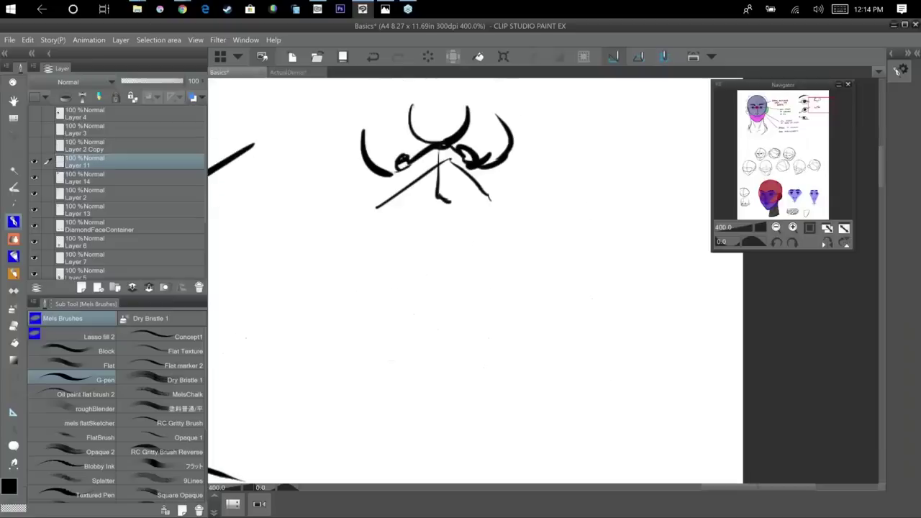
{"action": "mouse_move", "coordinate": [393, 280]}
{"action": "left_mouse_down"}
{"action": "mouse_move", "coordinate": [407, 333]}
{"action": "mouse_move", "coordinate": [432, 352]}
{"action": "mouse_move", "coordinate": [456, 332]}
{"action": "mouse_move", "coordinate": [469, 282]}
{"action": "left_mouse_up"}
{"action": "left_click_drag", "start_coordinate": [381, 346], "coordinate": [428, 395]}
{"action": "left_click_drag", "start_coordinate": [486, 349], "coordinate": [430, 396]}
{"action": "mouse_move", "coordinate": [431, 261]}
{"action": "left_mouse_down"}
{"action": "mouse_move", "coordinate": [409, 328]}
{"action": "mouse_move", "coordinate": [452, 331]}
{"action": "left_mouse_up"}
{"action": "left_click_drag", "start_coordinate": [430, 276], "coordinate": [420, 314]}
{"action": "mouse_move", "coordinate": [436, 260]}
{"action": "left_mouse_down"}
{"action": "mouse_move", "coordinate": [422, 311]}
{"action": "mouse_move", "coordinate": [433, 309]}
{"action": "left_mouse_up"}
{"action": "left_click_drag", "start_coordinate": [440, 276], "coordinate": [442, 312]}
{"action": "left_click_drag", "start_coordinate": [446, 277], "coordinate": [452, 307]}
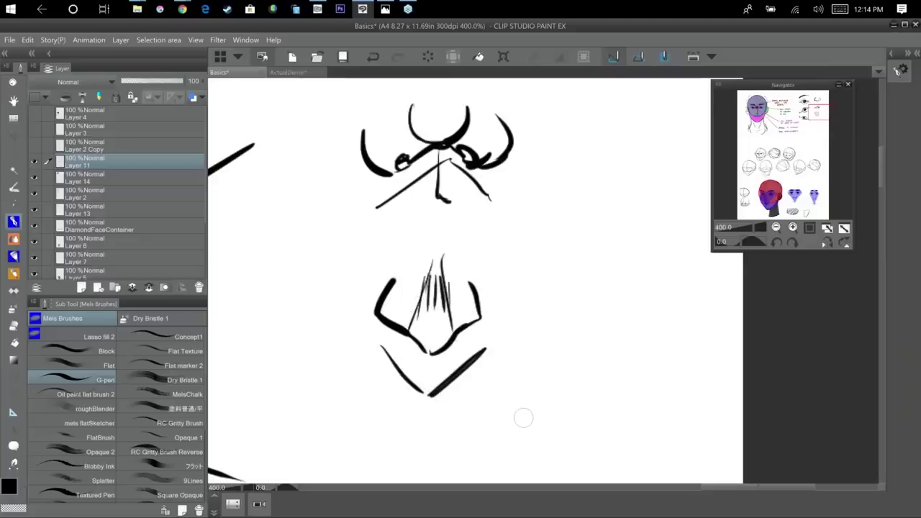
Draw a front-view mouth in the blank area below the noses, with straight centre line, peaked upper lip and lower lip.
{"action": "scroll", "coordinate": [480, 363], "scroll_direction": "down", "scroll_amount": 3}
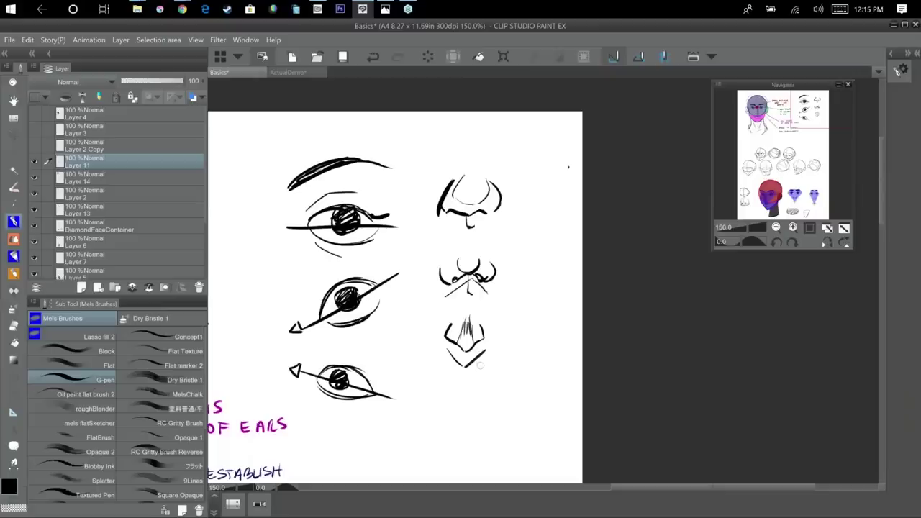
{"action": "scroll", "coordinate": [621, 300], "scroll_direction": "down", "scroll_amount": 3}
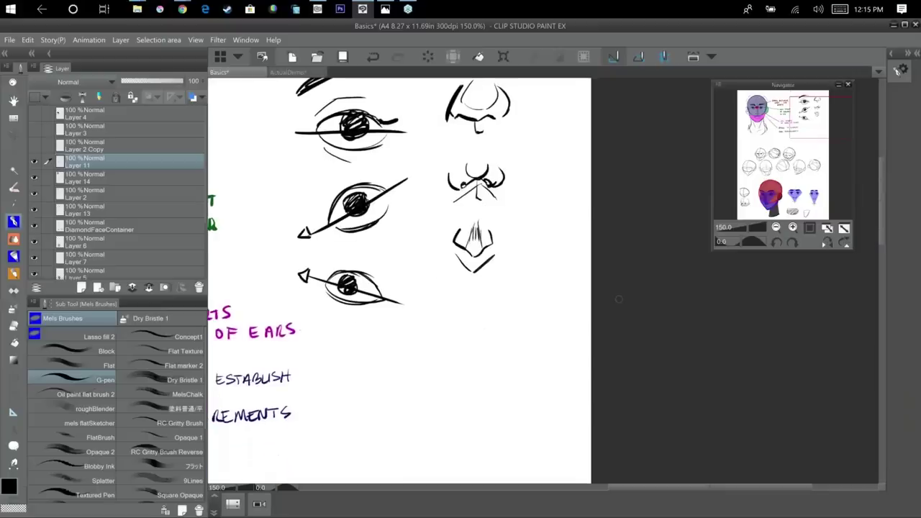
{"action": "scroll", "coordinate": [624, 258], "scroll_direction": "up", "scroll_amount": 1}
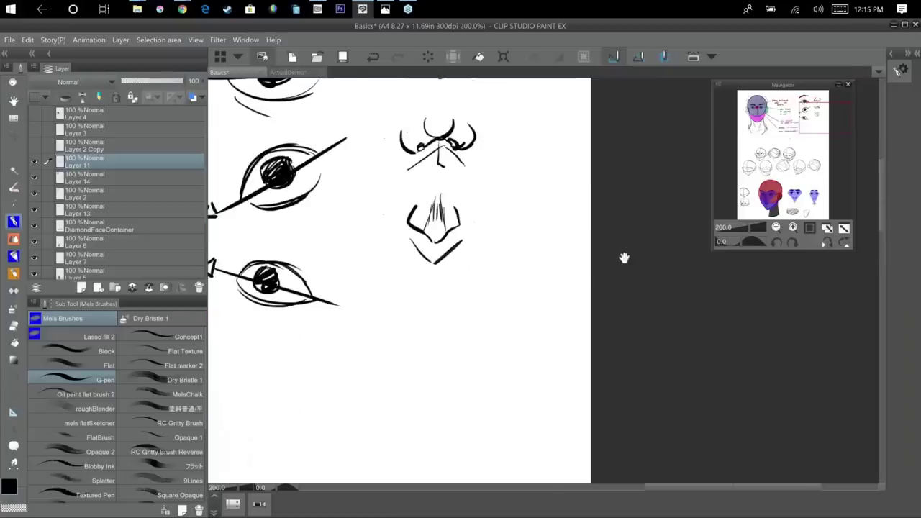
{"action": "scroll", "coordinate": [623, 258], "scroll_direction": "down", "scroll_amount": 3}
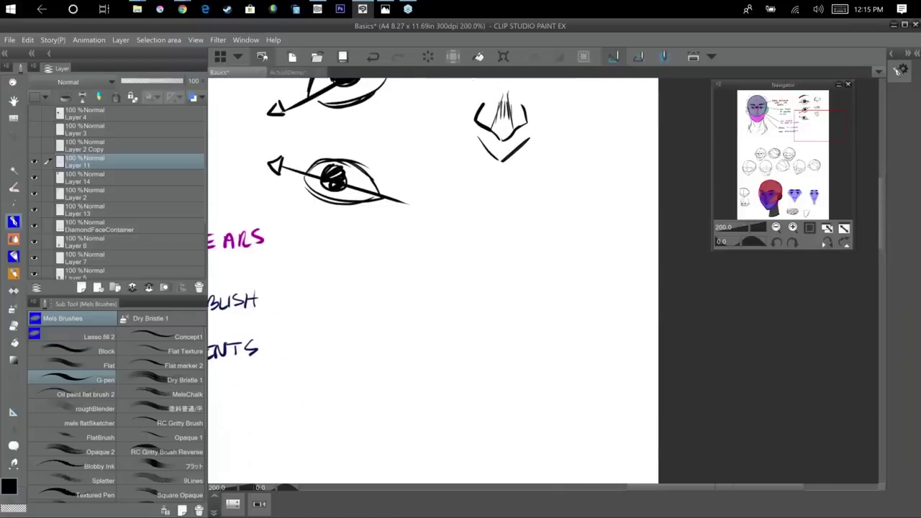
{"action": "scroll", "coordinate": [609, 252], "scroll_direction": "down", "scroll_amount": 3}
{"action": "key", "text": "ctrl+plus"}
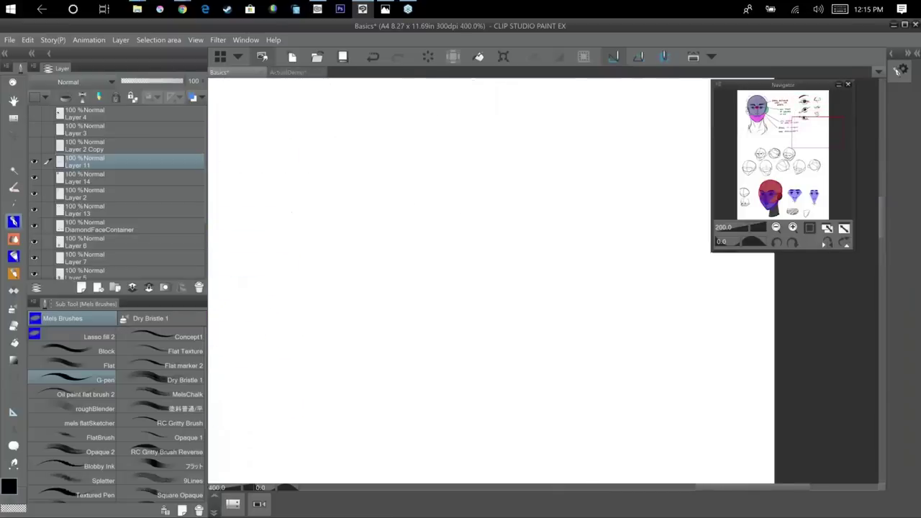
{"action": "mouse_move", "coordinate": [370, 282]}
{"action": "left_mouse_down"}
{"action": "mouse_move", "coordinate": [400, 280]}
{"action": "mouse_move", "coordinate": [545, 285]}
{"action": "left_mouse_up"}
{"action": "mouse_move", "coordinate": [401, 305]}
{"action": "left_mouse_down"}
{"action": "mouse_move", "coordinate": [483, 323]}
{"action": "mouse_move", "coordinate": [511, 317]}
{"action": "left_mouse_up"}
{"action": "left_click_drag", "start_coordinate": [400, 267], "coordinate": [437, 248]}
{"action": "mouse_move", "coordinate": [442, 252]}
{"action": "left_mouse_down"}
{"action": "mouse_move", "coordinate": [453, 260]}
{"action": "mouse_move", "coordinate": [477, 252]}
{"action": "left_mouse_up"}
{"action": "left_click_drag", "start_coordinate": [486, 248], "coordinate": [519, 273]}
Sketch a second mouth below with a V-shaped centre line, peaked upper lip and rounded lower lip.
{"action": "left_click_drag", "start_coordinate": [537, 333], "coordinate": [421, 263]}
{"action": "mouse_move", "coordinate": [321, 361]}
{"action": "left_mouse_down"}
{"action": "mouse_move", "coordinate": [408, 390]}
{"action": "mouse_move", "coordinate": [462, 359]}
{"action": "left_mouse_up"}
{"action": "mouse_move", "coordinate": [351, 350]}
{"action": "left_mouse_down"}
{"action": "mouse_move", "coordinate": [430, 336]}
{"action": "mouse_move", "coordinate": [443, 360]}
{"action": "left_mouse_up"}
{"action": "mouse_move", "coordinate": [455, 383]}
{"action": "left_mouse_down"}
{"action": "mouse_move", "coordinate": [441, 407]}
{"action": "mouse_move", "coordinate": [364, 404]}
{"action": "mouse_move", "coordinate": [405, 423]}
{"action": "left_mouse_up"}
Sketch a third mouth beside the others with an upward-peaked centre line, arched upper lip and short lower lip.
{"action": "mouse_move", "coordinate": [537, 333]}
{"action": "left_mouse_down"}
{"action": "mouse_move", "coordinate": [523, 276]}
{"action": "mouse_move", "coordinate": [469, 272]}
{"action": "left_mouse_up"}
{"action": "mouse_move", "coordinate": [449, 211]}
{"action": "left_mouse_down"}
{"action": "mouse_move", "coordinate": [503, 179]}
{"action": "mouse_move", "coordinate": [540, 202]}
{"action": "left_mouse_up"}
{"action": "left_click_drag", "start_coordinate": [456, 194], "coordinate": [537, 180]}
{"action": "left_click_drag", "start_coordinate": [476, 233], "coordinate": [529, 230]}
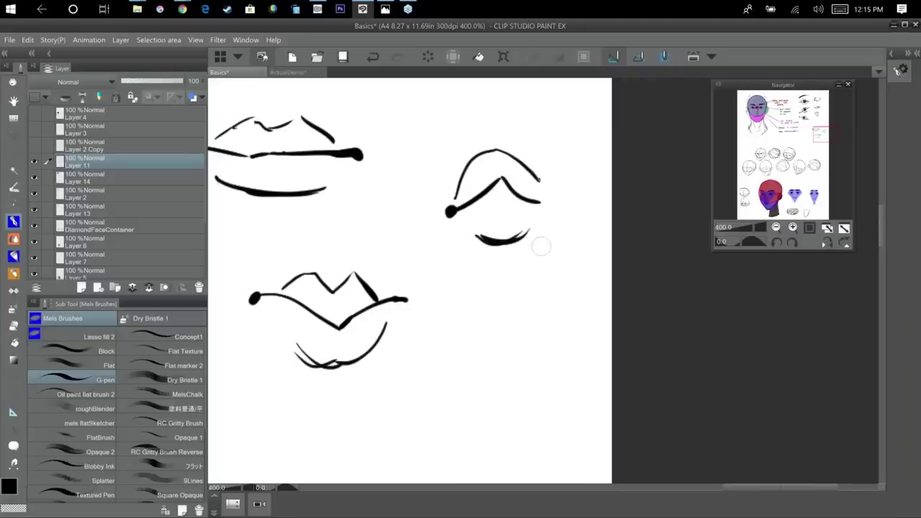
Review the mouth, nose and eye studies together with the head construction sketches across the Basics page.
{"action": "scroll", "coordinate": [548, 265], "scroll_direction": "down", "scroll_amount": 4}
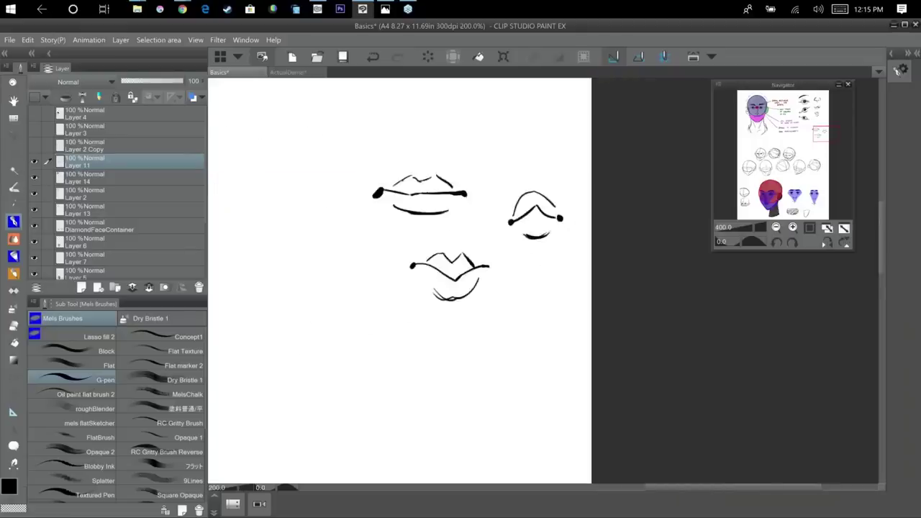
{"action": "left_click_drag", "start_coordinate": [619, 320], "coordinate": [639, 438]}
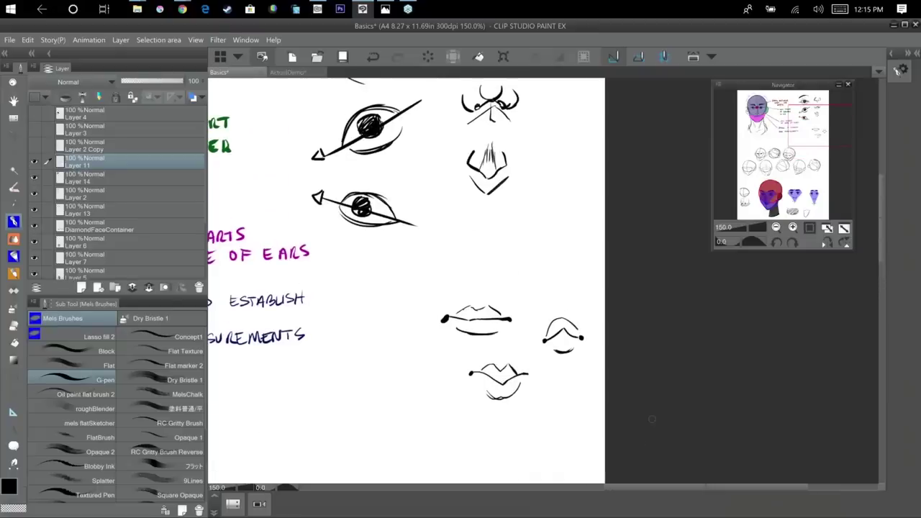
{"action": "scroll", "coordinate": [637, 360], "scroll_direction": "up", "scroll_amount": 3}
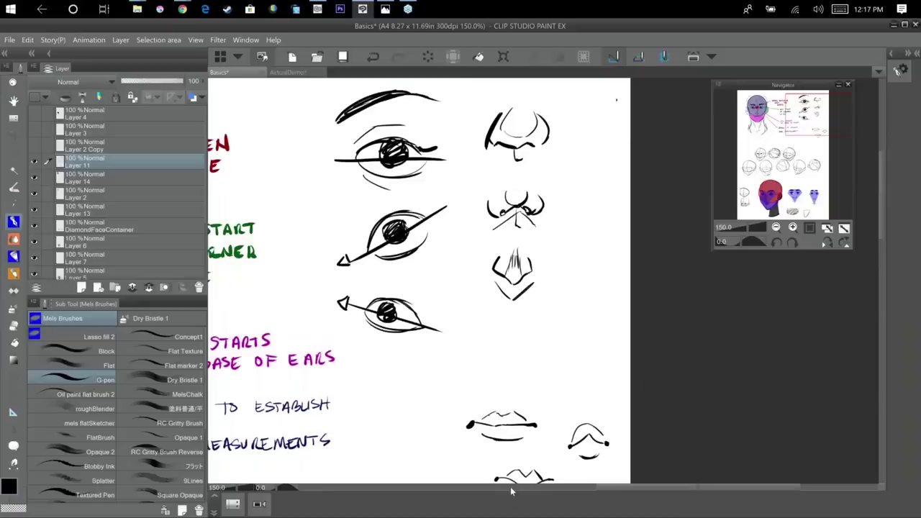
{"action": "left_click_drag", "start_coordinate": [561, 365], "coordinate": [630, 259]}
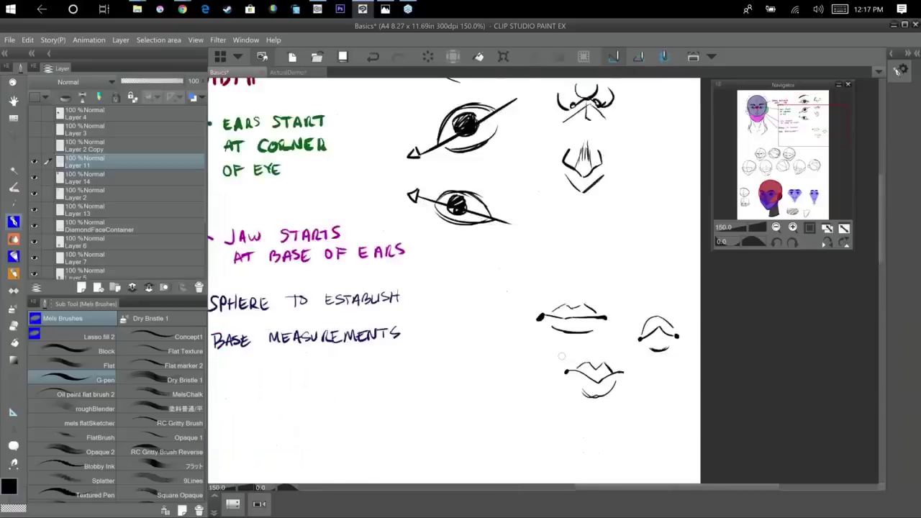
{"action": "scroll", "coordinate": [545, 252], "scroll_direction": "down", "scroll_amount": 1}
{"action": "scroll", "coordinate": [545, 252], "scroll_direction": "down", "scroll_amount": 3}
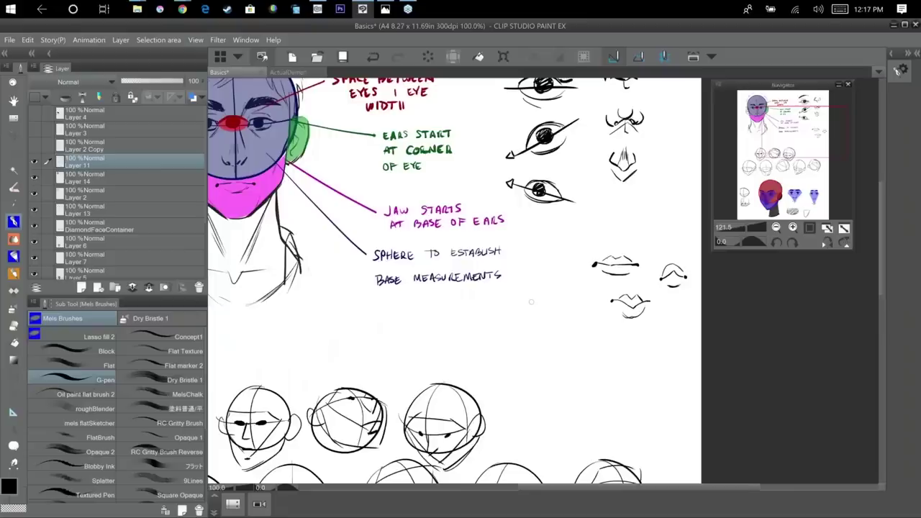
{"action": "scroll", "coordinate": [545, 279], "scroll_direction": "down", "scroll_amount": 1}
{"action": "scroll", "coordinate": [545, 279], "scroll_direction": "down", "scroll_amount": 3}
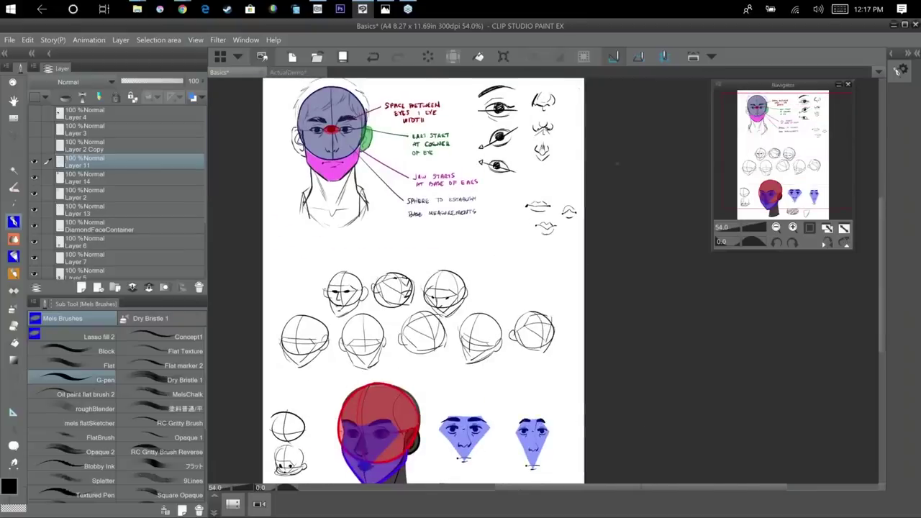
In the ActualDemo document, show and expand the analyzingReference folder and hide its annotation overlays so only the reference photo remains.
{"action": "left_click", "coordinate": [320, 73]}
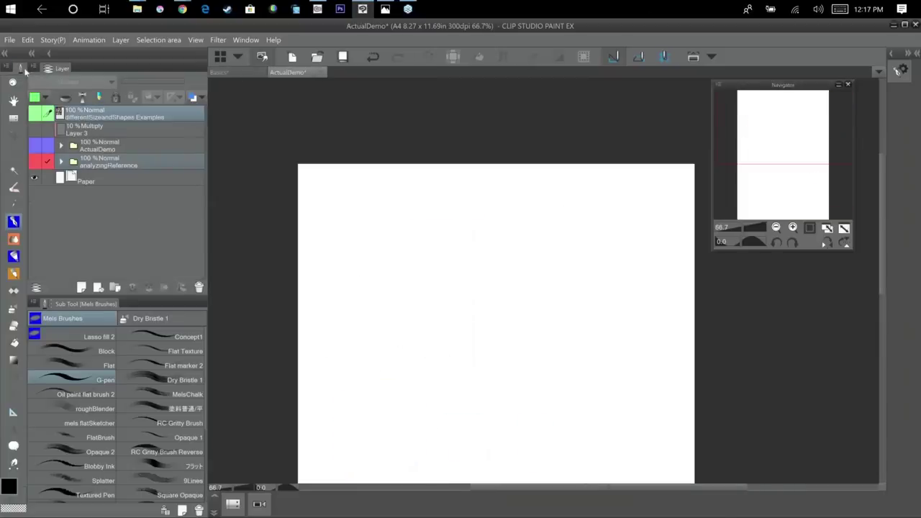
{"action": "left_click", "coordinate": [34, 162]}
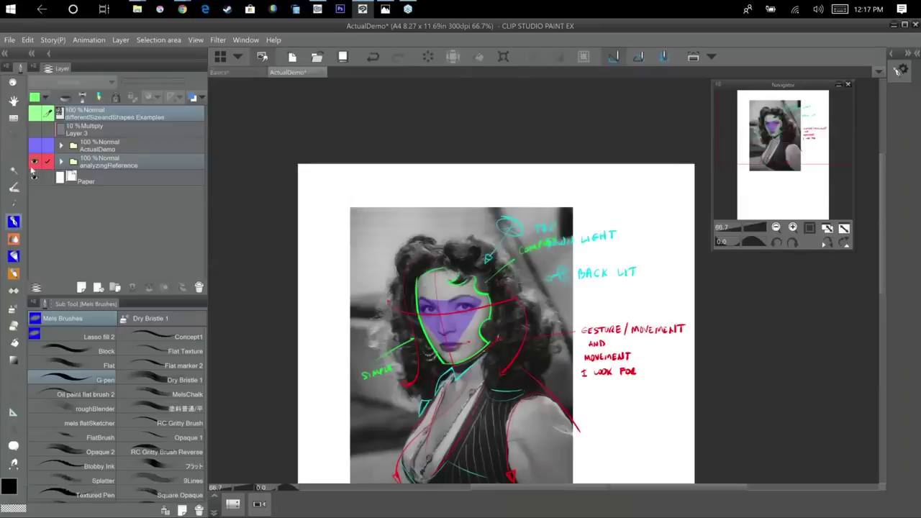
{"action": "left_click", "coordinate": [62, 162]}
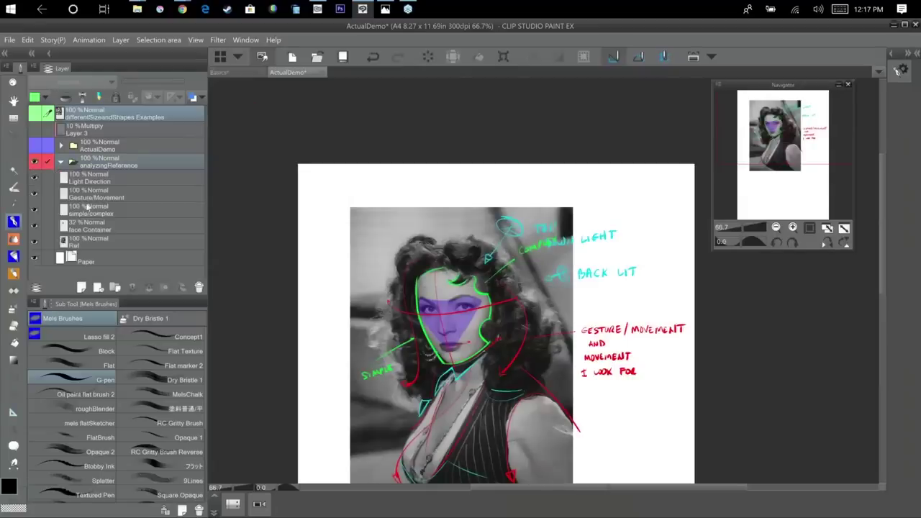
{"action": "left_click", "coordinate": [35, 194]}
{"action": "left_click", "coordinate": [34, 210]}
{"action": "left_click", "coordinate": [34, 226]}
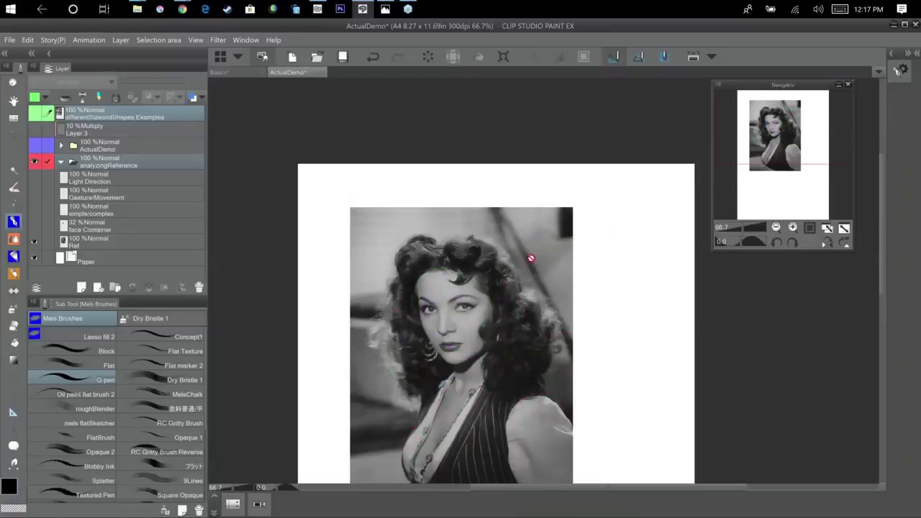
Show the face Container overlay on the portrait and view it enlarged around the face.
{"action": "scroll", "coordinate": [579, 245], "scroll_direction": "down", "scroll_amount": 3}
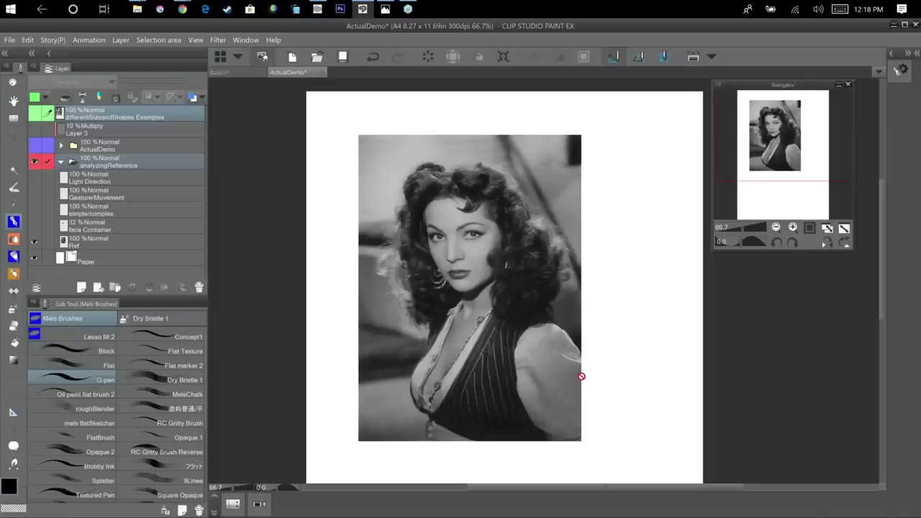
{"action": "left_click", "coordinate": [35, 230]}
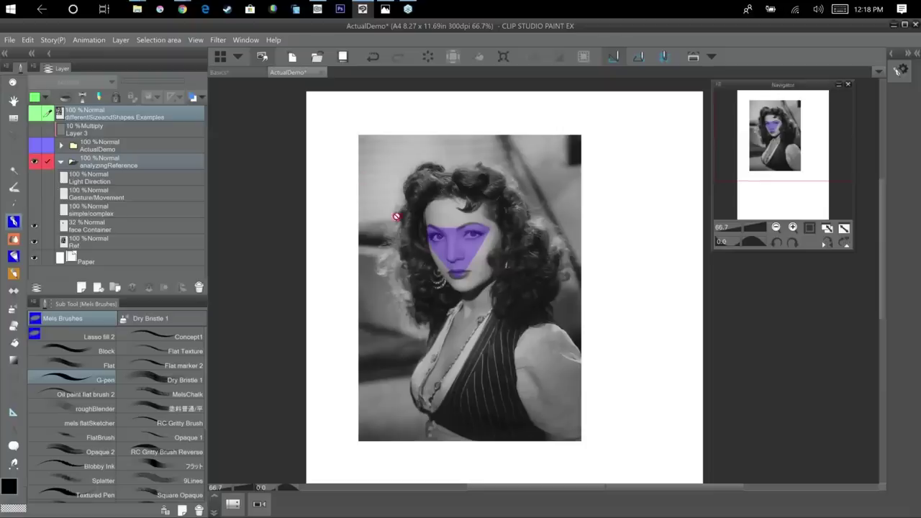
{"action": "scroll", "coordinate": [461, 282], "scroll_direction": "up", "scroll_amount": 1}
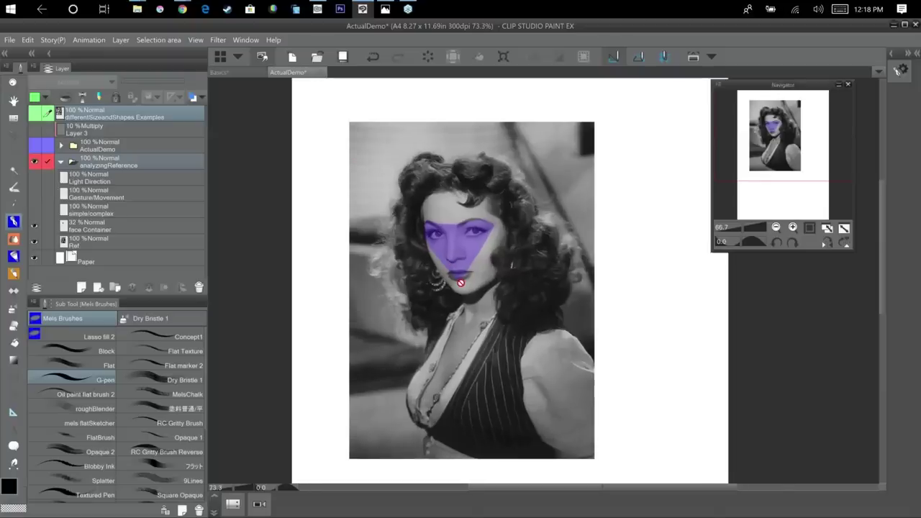
{"action": "scroll", "coordinate": [460, 283], "scroll_direction": "up", "scroll_amount": 1}
{"action": "scroll", "coordinate": [494, 309], "scroll_direction": "up", "scroll_amount": 1}
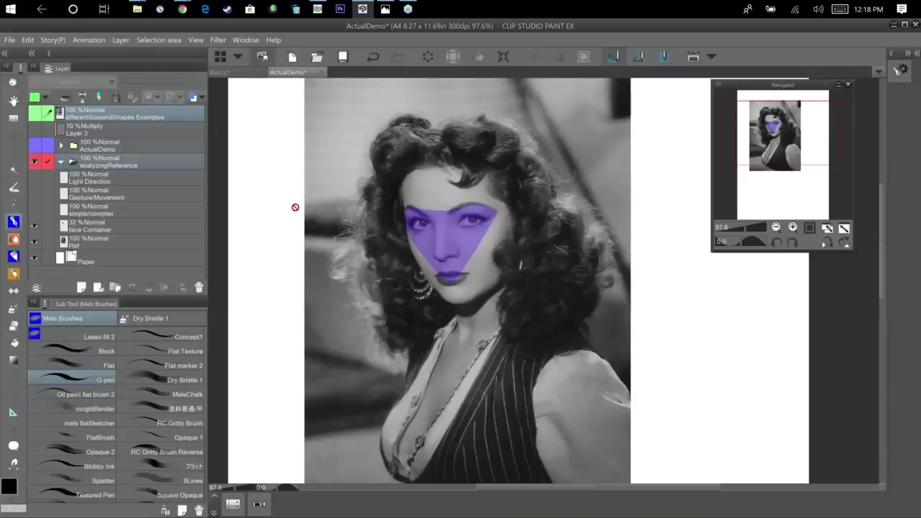
Reveal the simple/complex, Gesture/Movement and Light Direction annotation layers over the portrait, one after another.
{"action": "left_click", "coordinate": [34, 209]}
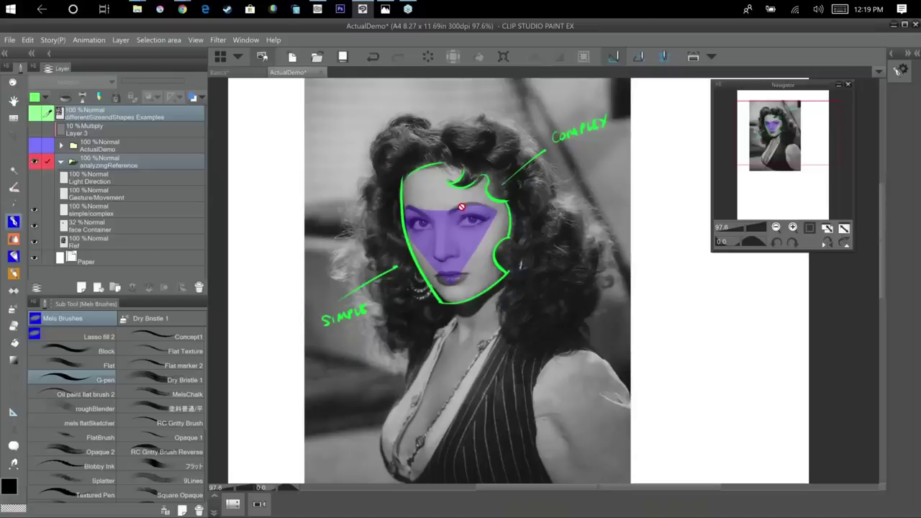
{"action": "left_click", "coordinate": [34, 192]}
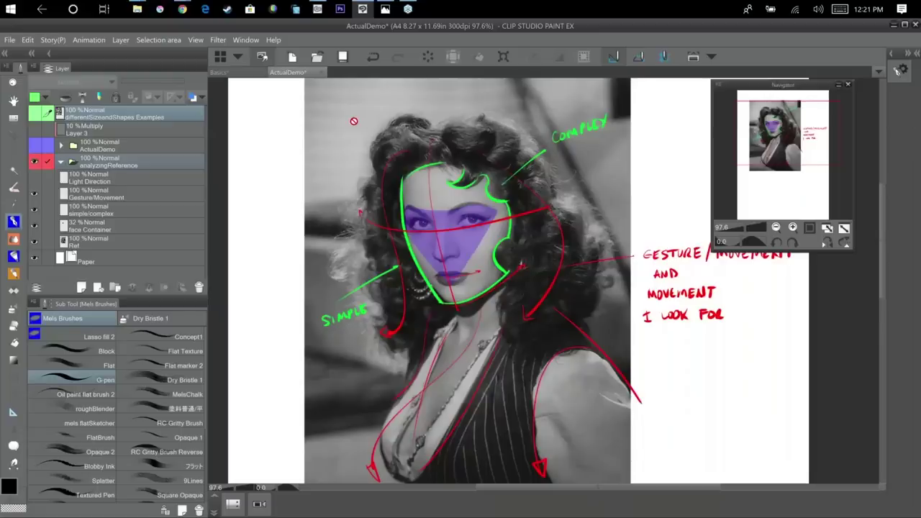
{"action": "left_click", "coordinate": [35, 178]}
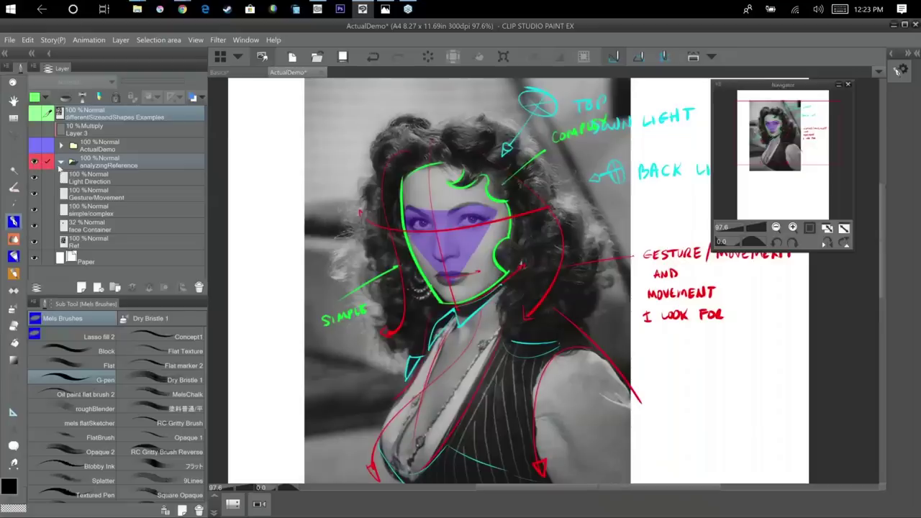
Collapse and hide the analyzingReference folder and show the ActualDemo folder with its small reference and block-in.
{"action": "left_click", "coordinate": [61, 163]}
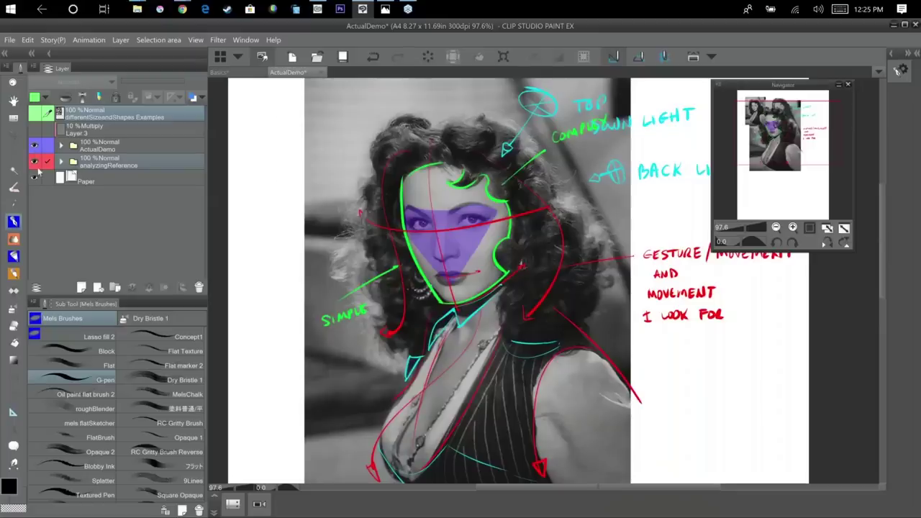
{"action": "left_click", "coordinate": [34, 146]}
{"action": "left_click", "coordinate": [35, 163]}
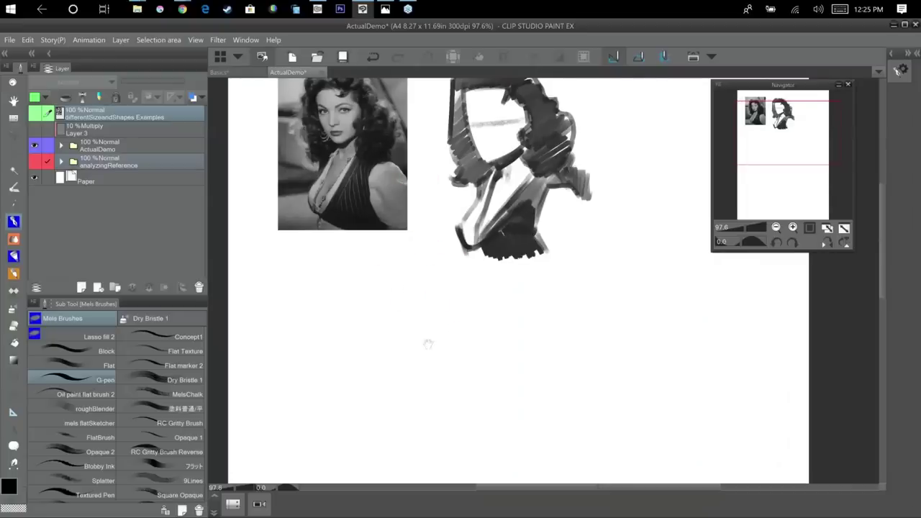
{"action": "left_click_drag", "start_coordinate": [428, 344], "coordinate": [453, 374]}
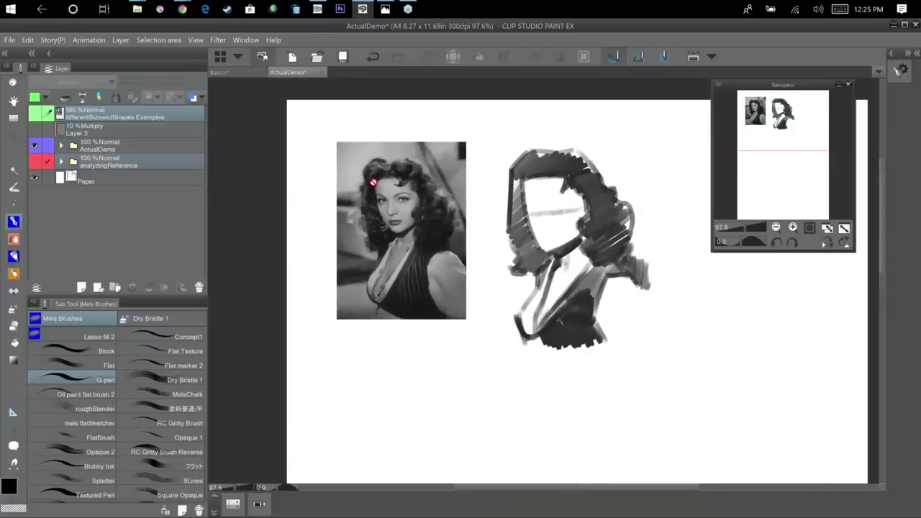
Temporarily show the differentSizeandShapes Examples layer to examine the varied head shapes in the portrait grid, and hide it again.
{"action": "left_click", "coordinate": [36, 113]}
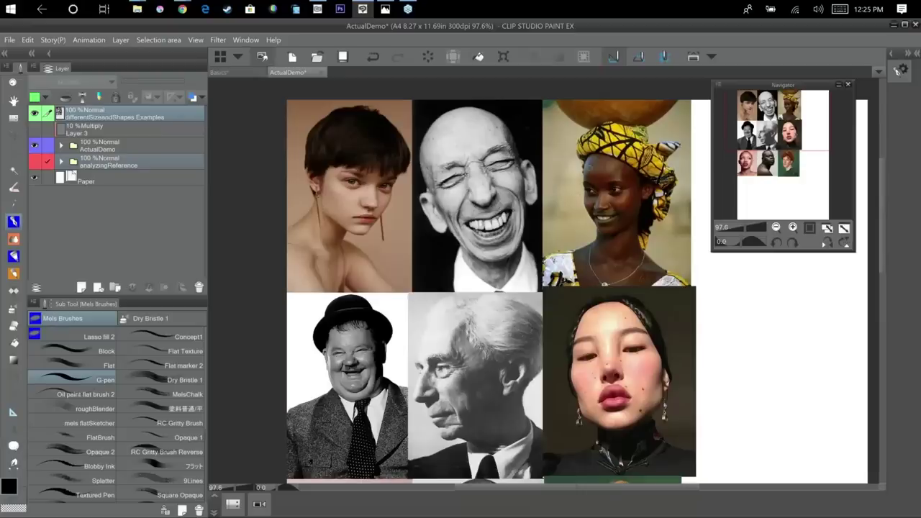
{"action": "scroll", "coordinate": [586, 175], "scroll_direction": "down", "scroll_amount": 2}
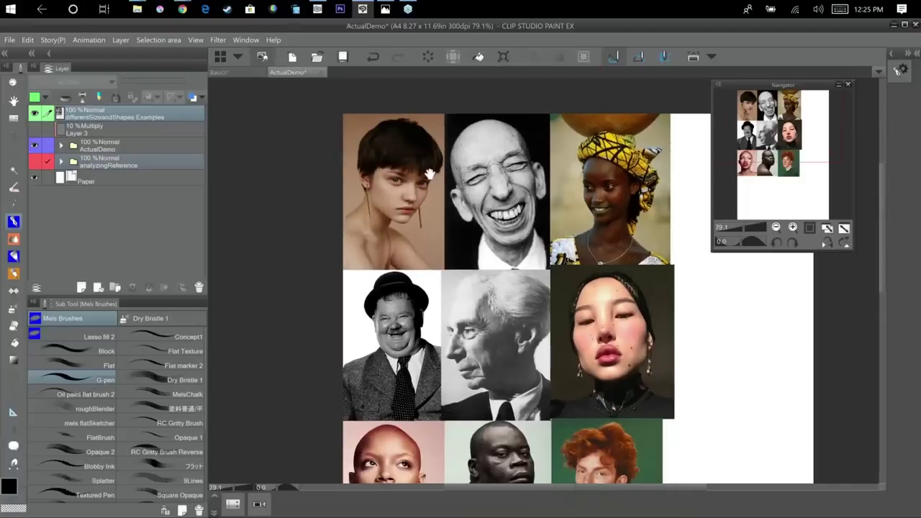
{"action": "left_click_drag", "start_coordinate": [430, 174], "coordinate": [356, 99]}
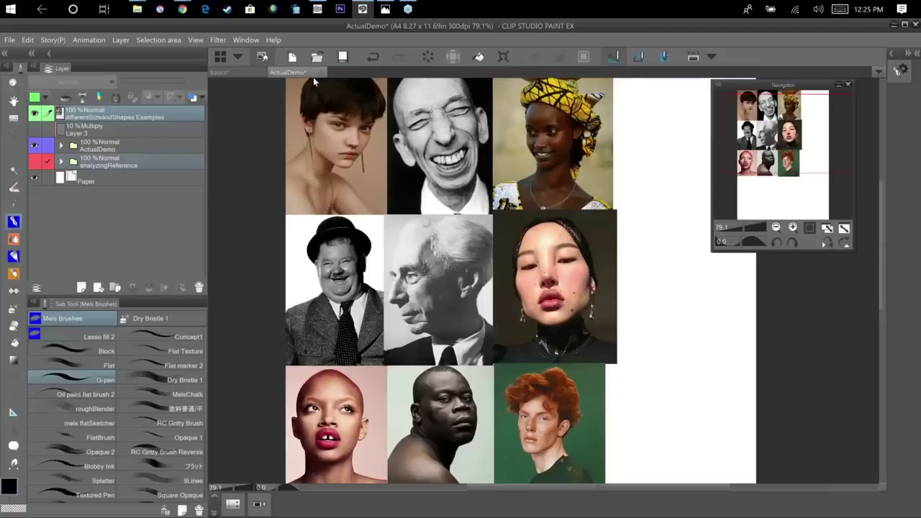
{"action": "left_click", "coordinate": [34, 116]}
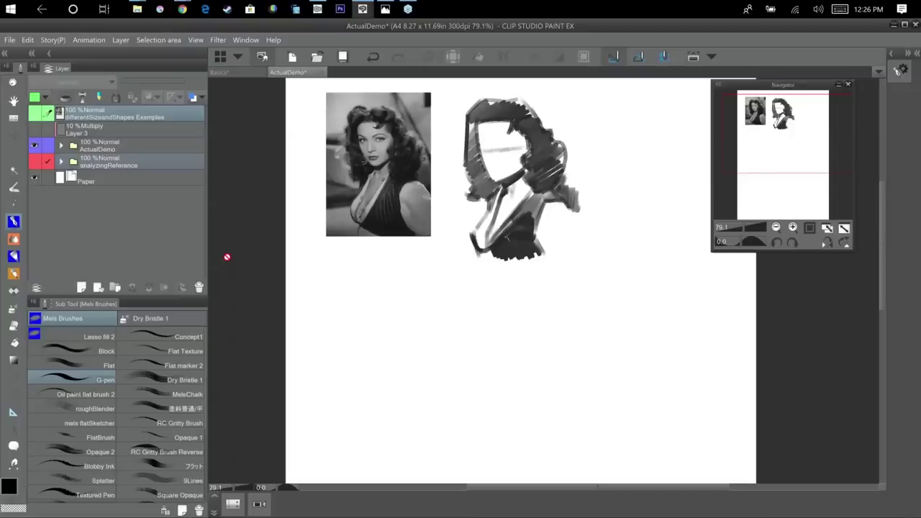
Expand the ActualDemo folder and make the "first Block 10 mins" layer active, with reference and block-in enlarged side by side.
{"action": "key", "text": "ctrl+alt+0"}
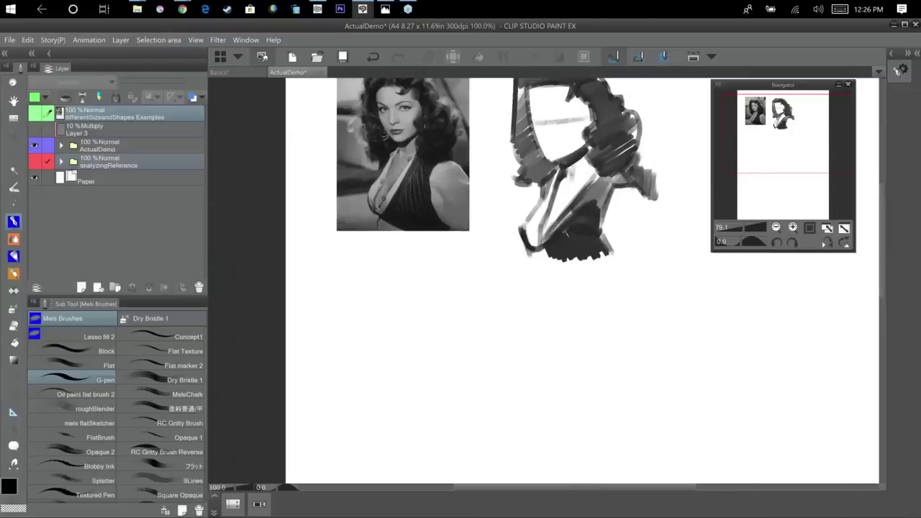
{"action": "key", "text": "ctrl+plus"}
{"action": "left_click_drag", "start_coordinate": [618, 236], "coordinate": [509, 420]}
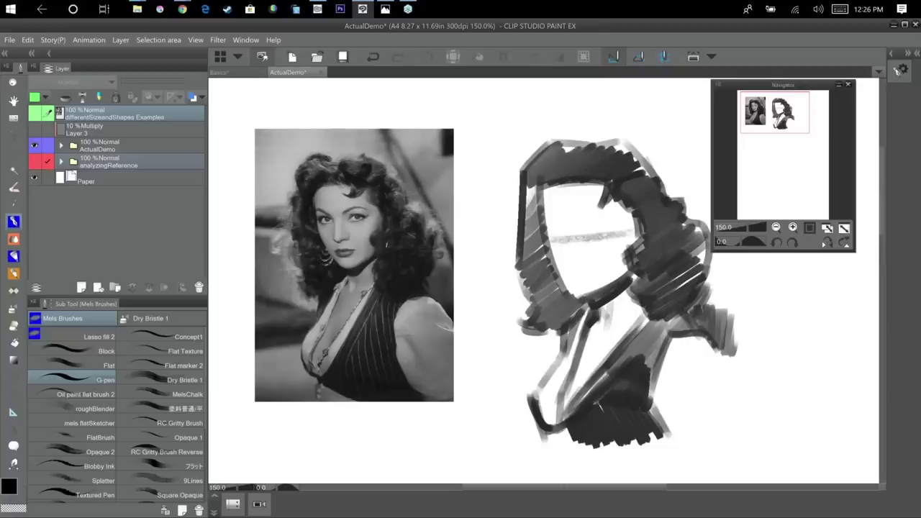
{"action": "left_click_drag", "start_coordinate": [605, 292], "coordinate": [565, 290]}
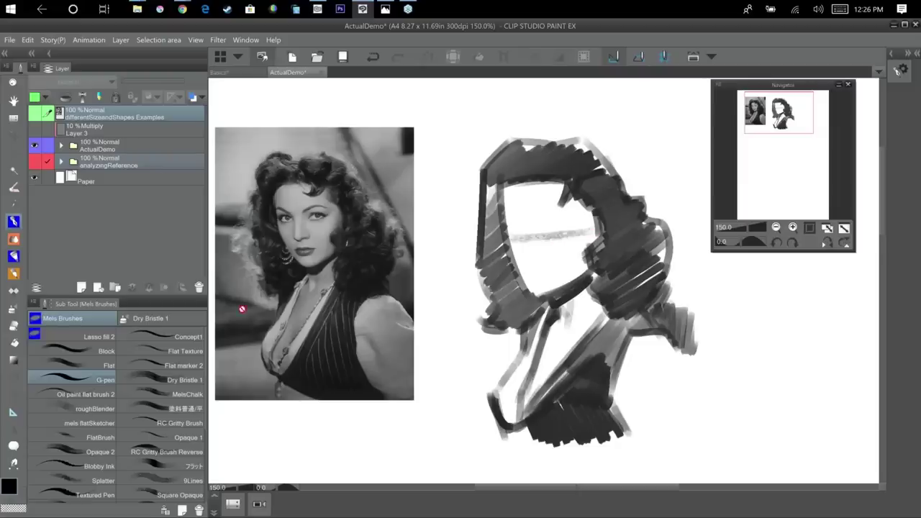
{"action": "left_click", "coordinate": [61, 145]}
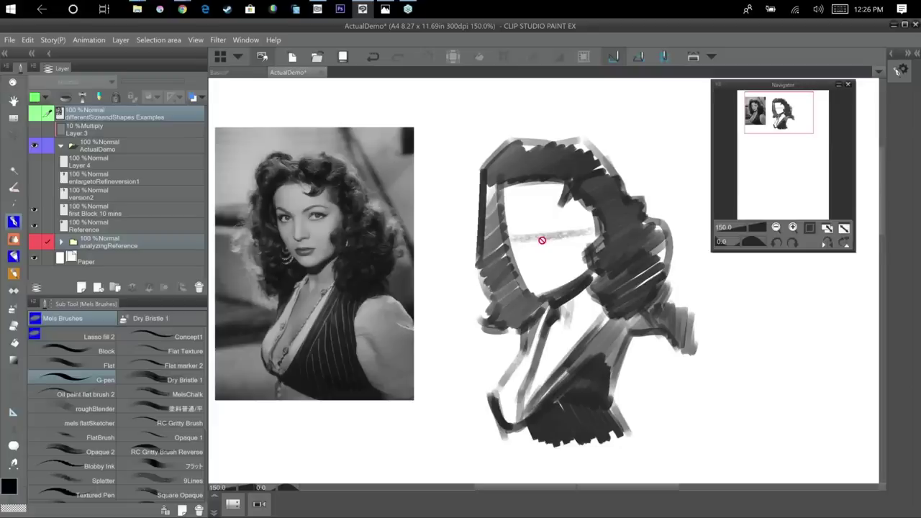
{"action": "left_click", "coordinate": [144, 208]}
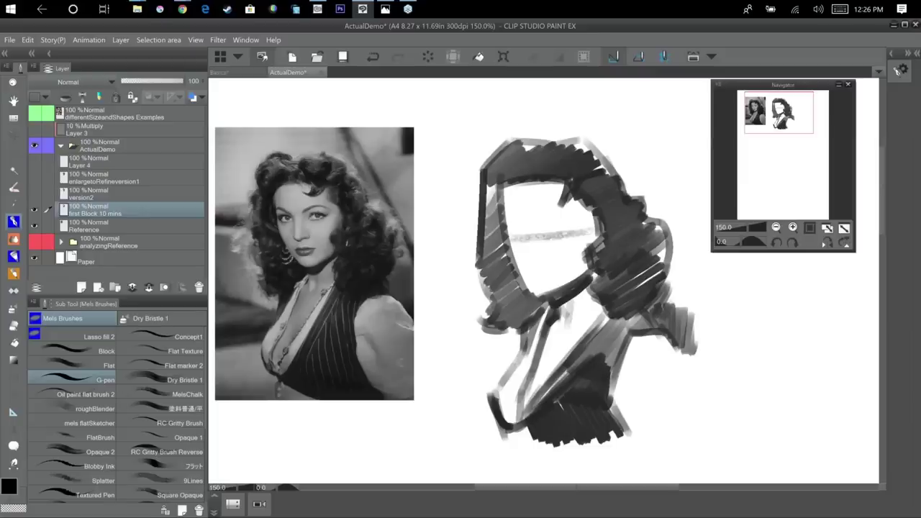
Set the drawing colour to mid-grey 8C8C8C and undo the G-pen test stroke on the face.
{"action": "double_click", "coordinate": [9, 487]}
{"action": "left_click", "coordinate": [126, 387]}
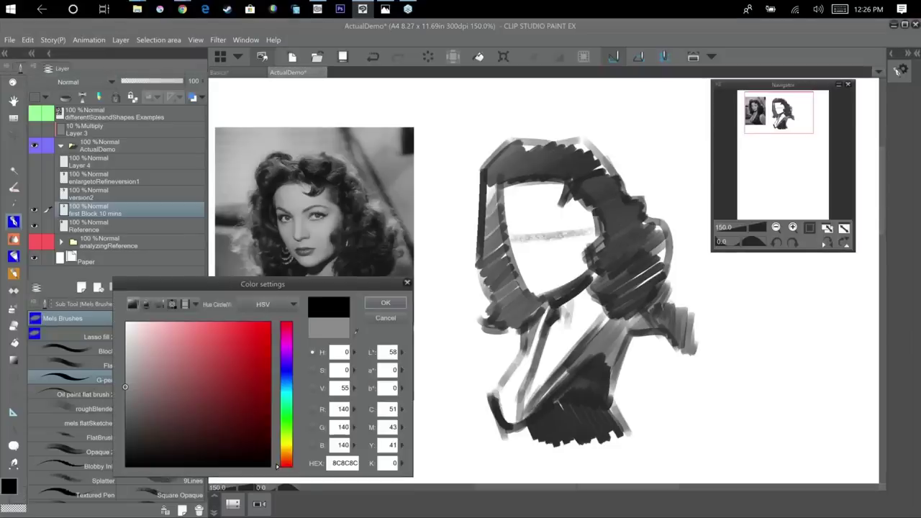
{"action": "left_click", "coordinate": [384, 302]}
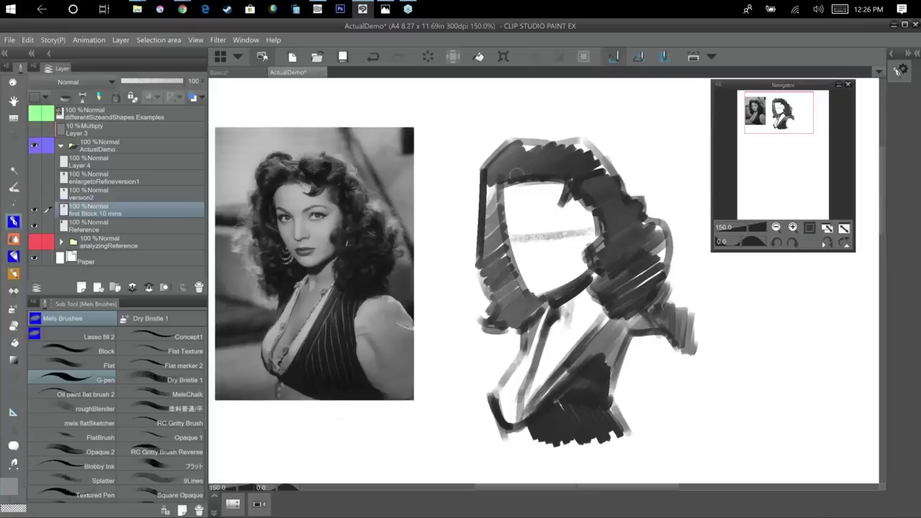
{"action": "left_click_drag", "start_coordinate": [508, 185], "coordinate": [511, 219]}
{"action": "key", "text": "ctrl+z"}
With the Block brush, fill the block-in's face, neck, chest and shoulder with light grey strokes.
{"action": "left_click", "coordinate": [107, 351]}
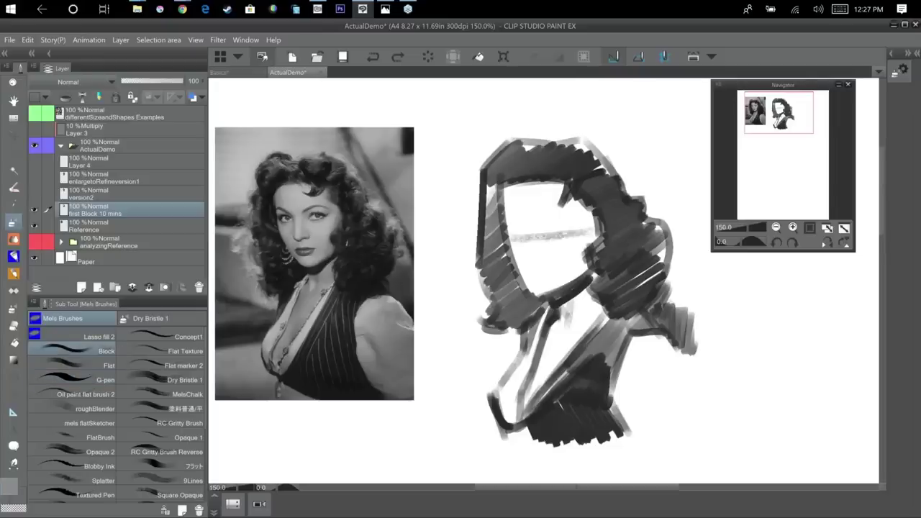
{"action": "left_click_drag", "start_coordinate": [508, 189], "coordinate": [512, 240]}
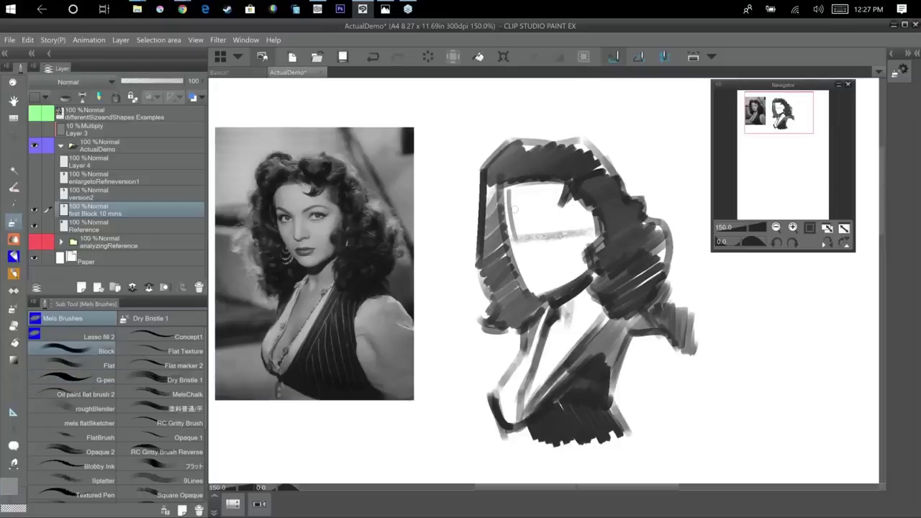
{"action": "left_click_drag", "start_coordinate": [524, 179], "coordinate": [525, 241]}
{"action": "mouse_move", "coordinate": [558, 183]}
{"action": "left_mouse_down"}
{"action": "mouse_move", "coordinate": [560, 240]}
{"action": "mouse_move", "coordinate": [537, 285]}
{"action": "left_mouse_up"}
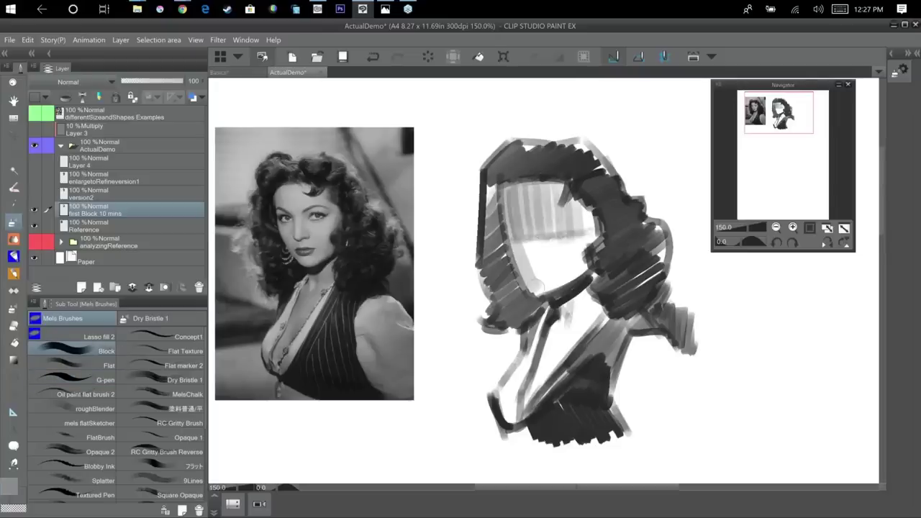
{"action": "left_click_drag", "start_coordinate": [529, 260], "coordinate": [585, 233]}
{"action": "mouse_move", "coordinate": [561, 287]}
{"action": "left_mouse_down"}
{"action": "mouse_move", "coordinate": [594, 300]}
{"action": "mouse_move", "coordinate": [535, 382]}
{"action": "left_mouse_up"}
{"action": "mouse_move", "coordinate": [622, 395]}
{"action": "left_mouse_down"}
{"action": "mouse_move", "coordinate": [659, 339]}
{"action": "mouse_move", "coordinate": [648, 403]}
{"action": "left_mouse_up"}
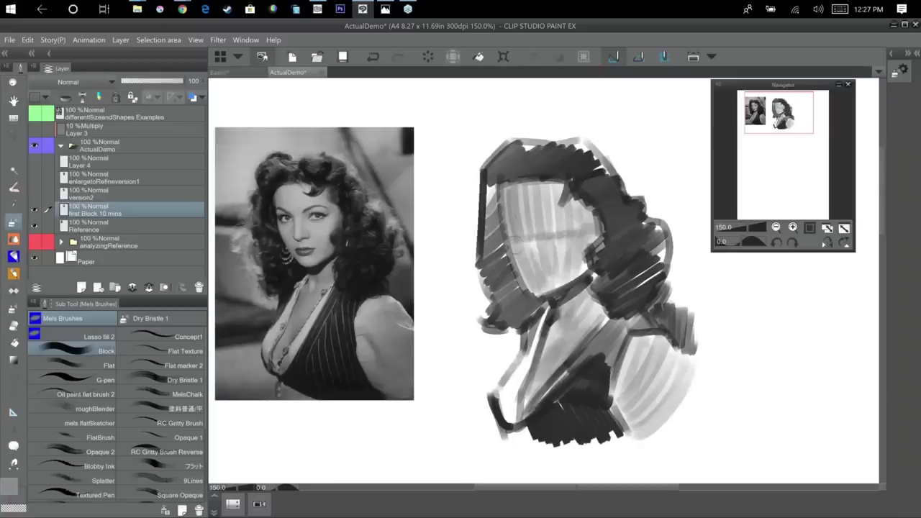
Even out the light grey on the block-in's face and paint thin dark strokes for both eyebrows.
{"action": "left_click_drag", "start_coordinate": [536, 186], "coordinate": [516, 272]}
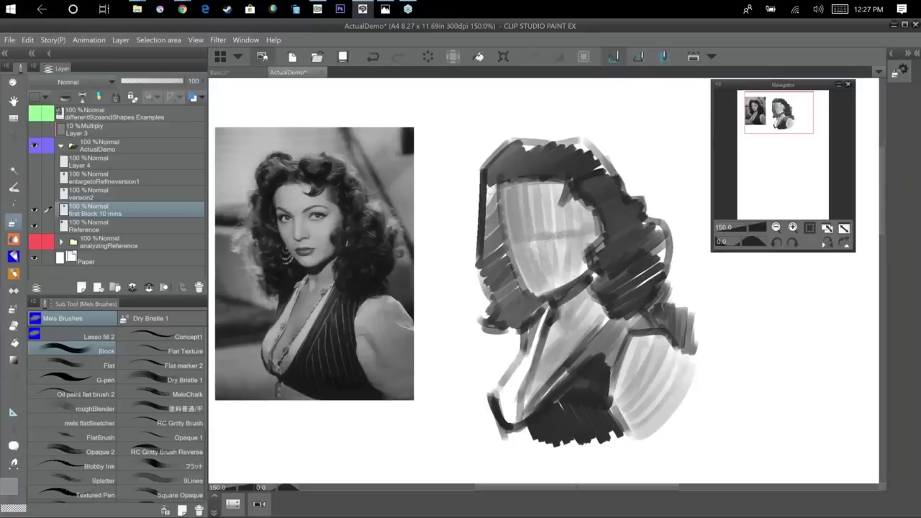
{"action": "left_click_drag", "start_coordinate": [503, 214], "coordinate": [520, 224]}
{"action": "left_click_drag", "start_coordinate": [539, 218], "coordinate": [584, 205]}
{"action": "left_click", "coordinate": [537, 209], "text": "alt"}
{"action": "left_click", "coordinate": [552, 234], "text": "alt"}
{"action": "mouse_move", "coordinate": [504, 212]}
{"action": "left_mouse_down"}
{"action": "mouse_move", "coordinate": [528, 224]}
{"action": "mouse_move", "coordinate": [520, 224]}
{"action": "left_mouse_up"}
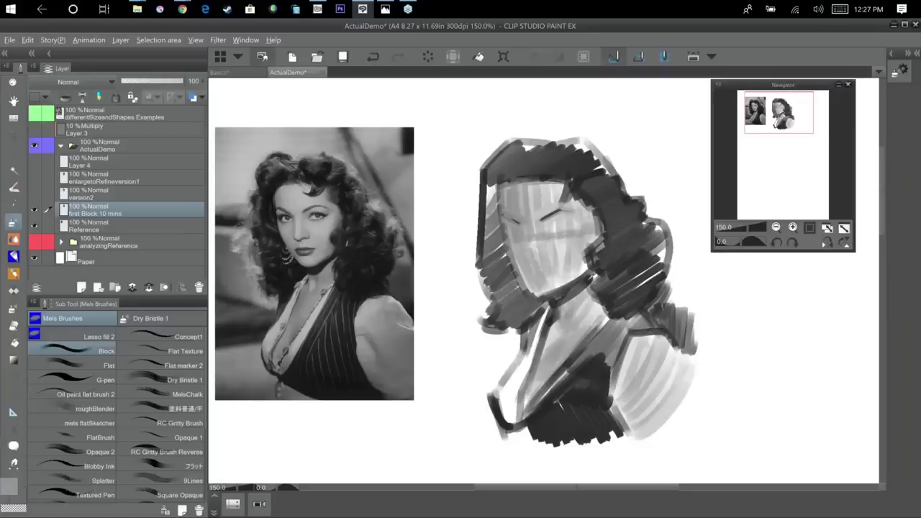
{"action": "left_click", "coordinate": [591, 276], "text": "alt"}
{"action": "left_click_drag", "start_coordinate": [502, 215], "coordinate": [517, 222]}
Enlarge the brush slightly and block in both eye sockets as dark grey ovals beneath the eyebrows.
{"action": "left_click", "coordinate": [512, 229], "text": "alt"}
{"action": "key", "text": "bracketright"}
{"action": "left_click_drag", "start_coordinate": [551, 229], "coordinate": [568, 228]}
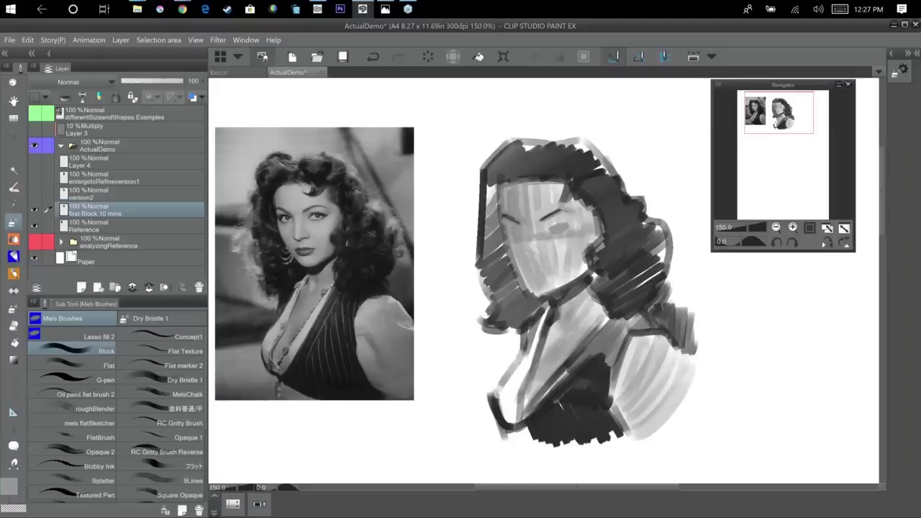
{"action": "mouse_move", "coordinate": [552, 213]}
{"action": "left_mouse_down"}
{"action": "mouse_move", "coordinate": [559, 210]}
{"action": "mouse_move", "coordinate": [565, 227]}
{"action": "left_mouse_up"}
{"action": "left_click", "coordinate": [551, 215], "text": "alt"}
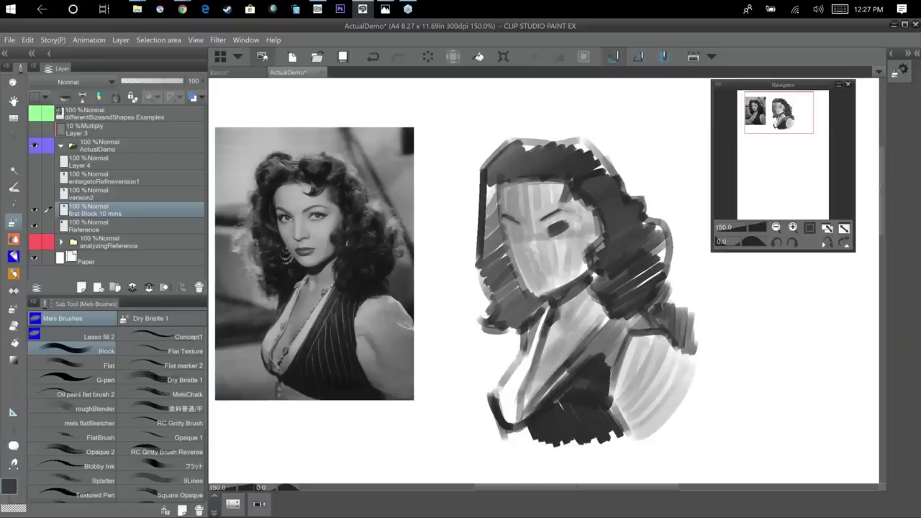
{"action": "left_click", "coordinate": [573, 217], "text": "alt"}
{"action": "left_click", "coordinate": [572, 224], "text": "alt"}
{"action": "mouse_move", "coordinate": [558, 233]}
{"action": "left_mouse_down"}
{"action": "mouse_move", "coordinate": [571, 224]}
{"action": "mouse_move", "coordinate": [562, 237]}
{"action": "mouse_move", "coordinate": [563, 220]}
{"action": "left_mouse_up"}
{"action": "left_click", "coordinate": [558, 237], "text": "alt"}
{"action": "left_click", "coordinate": [559, 225], "text": "alt"}
{"action": "left_click_drag", "start_coordinate": [507, 228], "coordinate": [517, 238]}
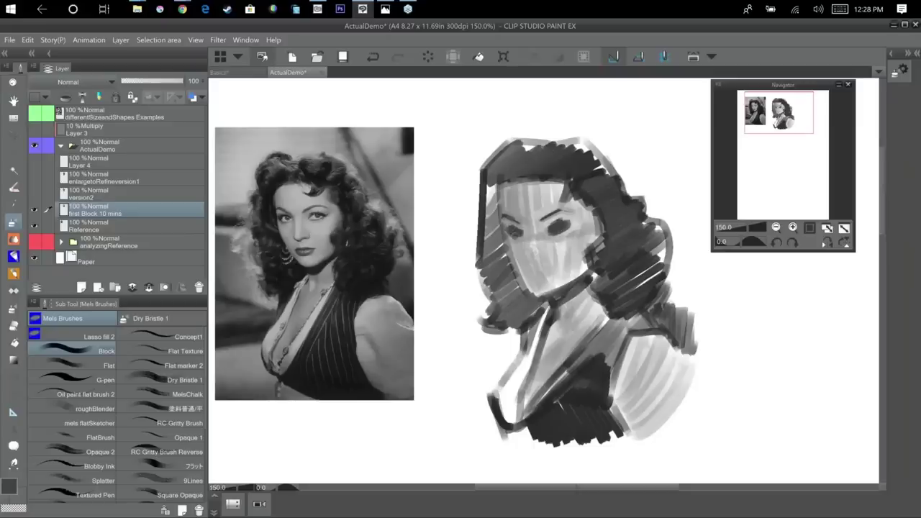
Smooth the forehead, cheeks and lower face with sampled light greys, and undo the last stroke.
{"action": "key", "text": "x"}
{"action": "key", "text": "x"}
{"action": "key", "text": "x"}
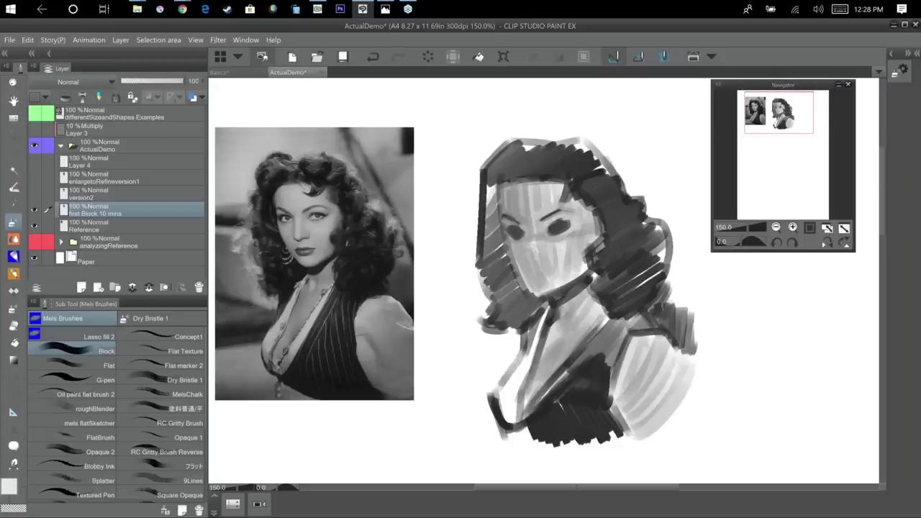
{"action": "mouse_move", "coordinate": [557, 197]}
{"action": "left_mouse_down"}
{"action": "mouse_move", "coordinate": [520, 221]}
{"action": "mouse_move", "coordinate": [547, 210]}
{"action": "left_mouse_up"}
{"action": "left_click", "coordinate": [515, 209], "text": "alt"}
{"action": "left_click", "coordinate": [551, 205], "text": "alt"}
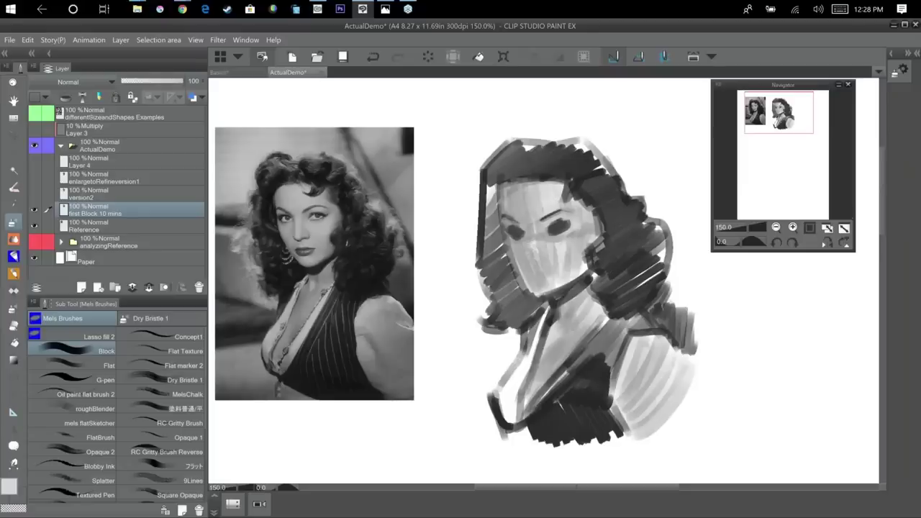
{"action": "left_click", "coordinate": [566, 247], "text": "alt"}
{"action": "mouse_move", "coordinate": [563, 243]}
{"action": "left_mouse_down"}
{"action": "mouse_move", "coordinate": [547, 265]}
{"action": "mouse_move", "coordinate": [525, 220]}
{"action": "left_mouse_up"}
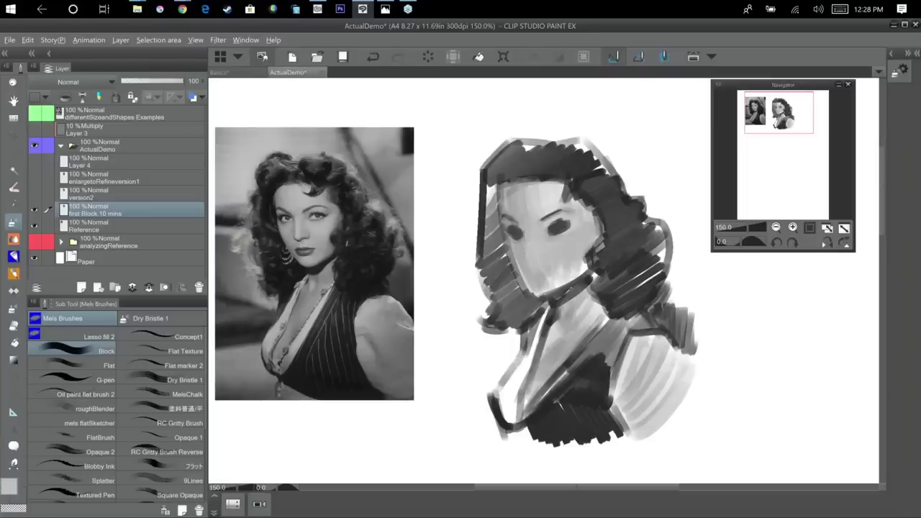
{"action": "key", "text": "ctrl+z"}
Paint the dark shadow under the chin and jaw, and clean its lower edge with a lighter neck tone.
{"action": "left_click", "coordinate": [556, 295], "text": "alt"}
{"action": "left_click", "coordinate": [556, 295], "text": "alt"}
{"action": "left_click_drag", "start_coordinate": [556, 297], "coordinate": [594, 281]}
{"action": "left_click", "coordinate": [585, 299], "text": "alt"}
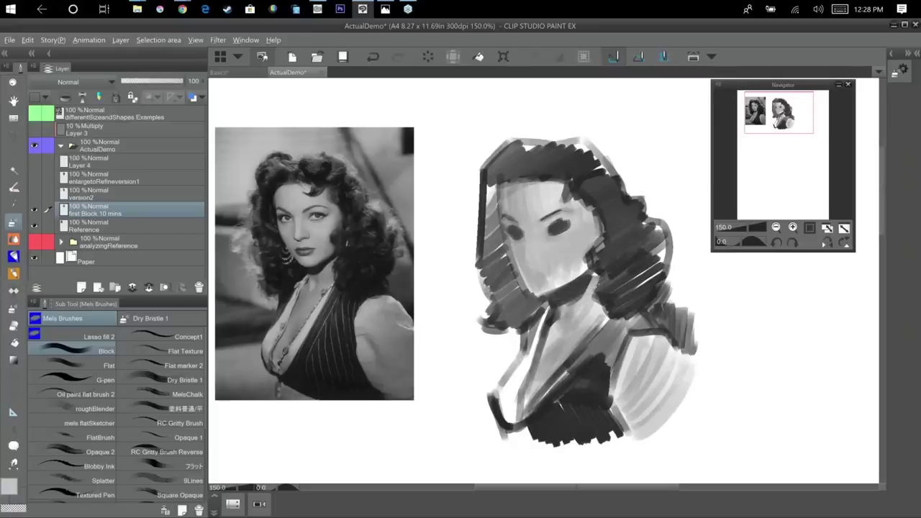
{"action": "left_click_drag", "start_coordinate": [577, 303], "coordinate": [594, 276]}
{"action": "left_click", "coordinate": [564, 298], "text": "alt"}
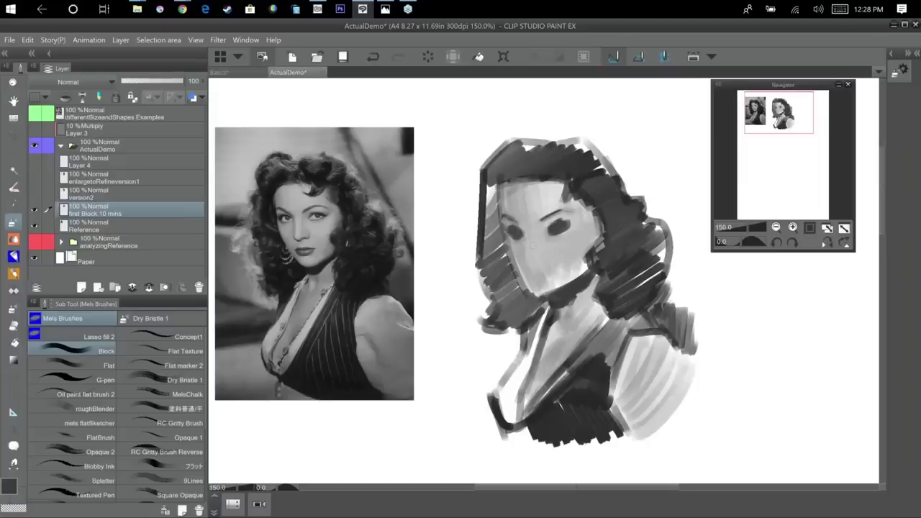
Block in the nose shadow and refine the brow area with lighter strokes above the eyes.
{"action": "mouse_move", "coordinate": [535, 235]}
{"action": "left_mouse_down"}
{"action": "mouse_move", "coordinate": [525, 235]}
{"action": "mouse_move", "coordinate": [540, 238]}
{"action": "mouse_move", "coordinate": [531, 259]}
{"action": "left_mouse_up"}
{"action": "left_click", "coordinate": [531, 246], "text": "alt"}
{"action": "key", "text": "ctrl+z"}
{"action": "left_click", "coordinate": [532, 249], "text": "alt"}
{"action": "left_click_drag", "start_coordinate": [542, 218], "coordinate": [522, 221]}
{"action": "left_click_drag", "start_coordinate": [548, 217], "coordinate": [585, 214]}
Model the right cheek with grey strokes and block in the mouth as a dark shape.
{"action": "mouse_move", "coordinate": [581, 221]}
{"action": "left_mouse_down"}
{"action": "mouse_move", "coordinate": [541, 280]}
{"action": "mouse_move", "coordinate": [565, 255]}
{"action": "mouse_move", "coordinate": [550, 276]}
{"action": "mouse_move", "coordinate": [533, 272]}
{"action": "mouse_move", "coordinate": [561, 272]}
{"action": "mouse_move", "coordinate": [553, 276]}
{"action": "mouse_move", "coordinate": [551, 265]}
{"action": "left_mouse_up"}
{"action": "left_click", "coordinate": [581, 225], "text": "alt"}
{"action": "left_click", "coordinate": [516, 231], "text": "alt"}
{"action": "left_click", "coordinate": [529, 280], "text": "alt"}
{"action": "left_click", "coordinate": [542, 268], "text": "alt"}
{"action": "left_click", "coordinate": [564, 265], "text": "alt"}
{"action": "left_click", "coordinate": [563, 263], "text": "alt"}
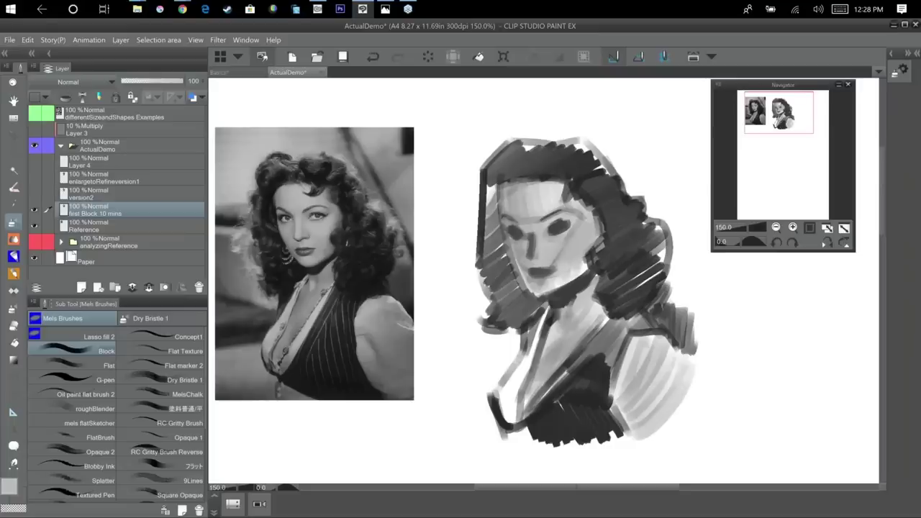
Shade a mid-grey band across the eyes, nose and cheeks, and undo the last stroke.
{"action": "left_click", "coordinate": [521, 232], "text": "alt"}
{"action": "mouse_move", "coordinate": [502, 239]}
{"action": "left_mouse_down"}
{"action": "mouse_move", "coordinate": [597, 218]}
{"action": "mouse_move", "coordinate": [559, 239]}
{"action": "mouse_move", "coordinate": [586, 234]}
{"action": "left_mouse_up"}
{"action": "left_click", "coordinate": [590, 232], "text": "alt"}
{"action": "left_click", "coordinate": [531, 251], "text": "alt"}
{"action": "left_click", "coordinate": [519, 246], "text": "alt"}
{"action": "mouse_move", "coordinate": [510, 239]}
{"action": "left_mouse_down"}
{"action": "mouse_move", "coordinate": [553, 236]}
{"action": "mouse_move", "coordinate": [566, 221]}
{"action": "left_mouse_up"}
{"action": "left_click", "coordinate": [552, 244], "text": "alt"}
{"action": "left_click", "coordinate": [553, 218], "text": "alt"}
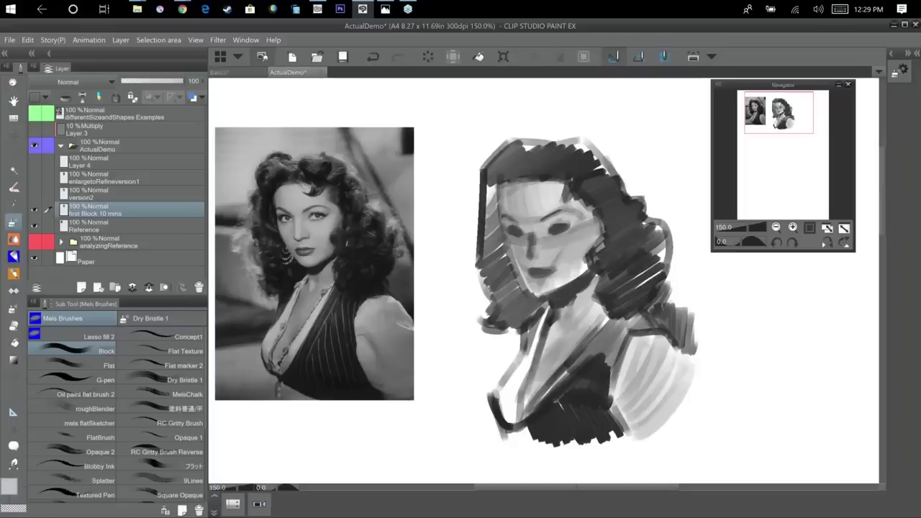
{"action": "scroll", "coordinate": [610, 325], "scroll_direction": "down", "scroll_amount": 2}
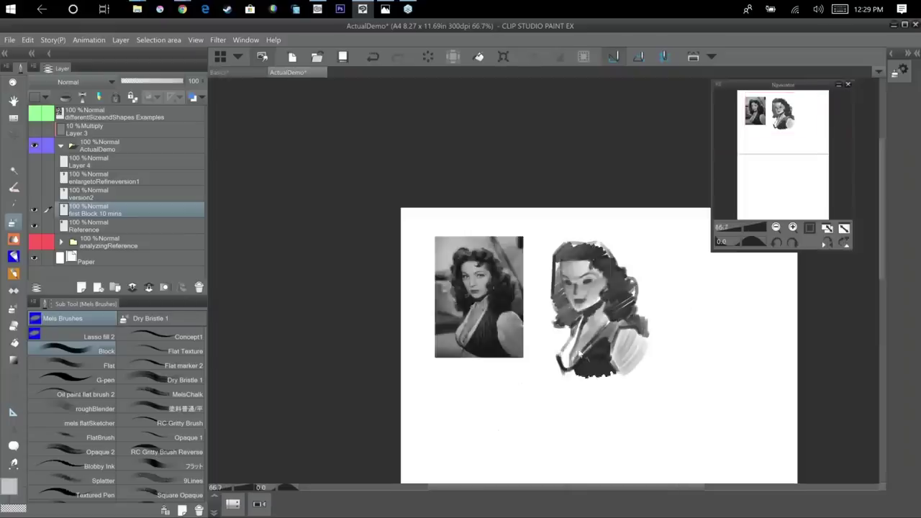
{"action": "key", "text": "ctrl+z"}
Paint the dark left side of the vest down from the hair, and fill the chest beside it with light grey.
{"action": "left_click_drag", "start_coordinate": [622, 347], "coordinate": [576, 334]}
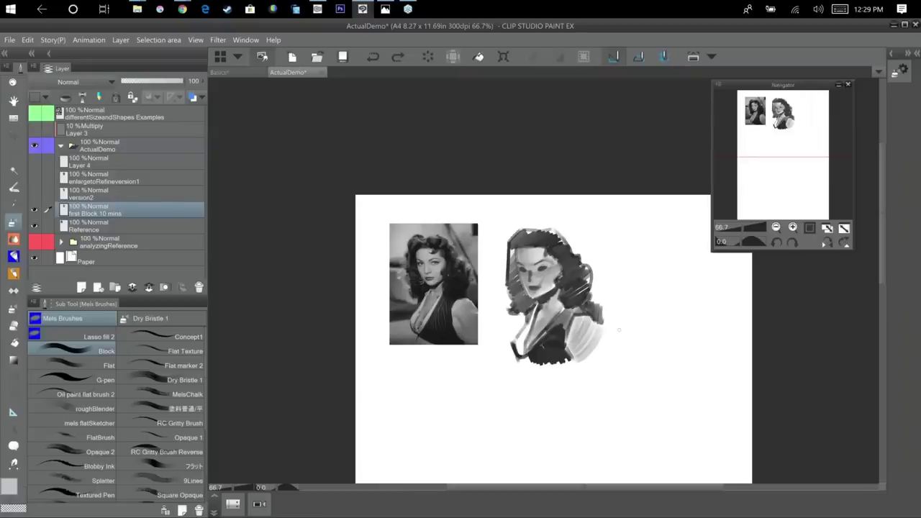
{"action": "scroll", "coordinate": [617, 330], "scroll_direction": "up", "scroll_amount": 2}
{"action": "left_click_drag", "start_coordinate": [590, 306], "coordinate": [704, 348]}
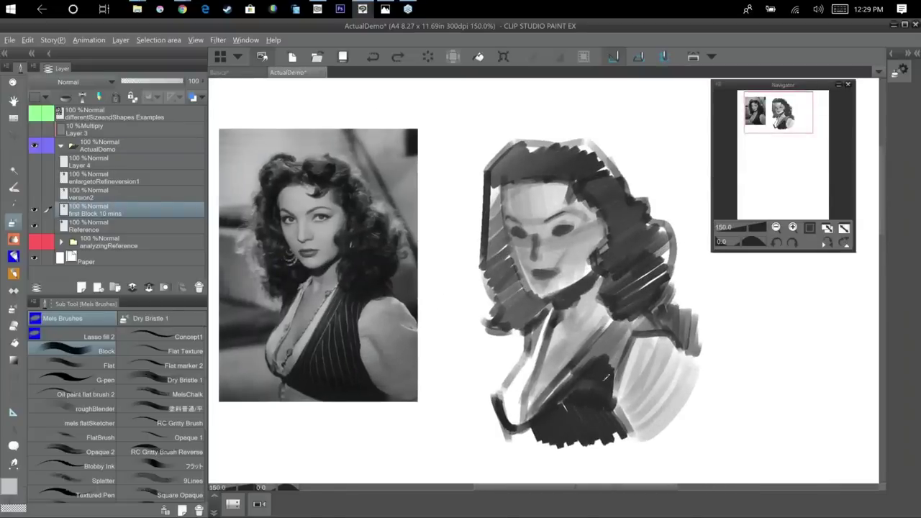
{"action": "left_click", "coordinate": [606, 377], "text": "alt"}
{"action": "mouse_move", "coordinate": [536, 321]}
{"action": "left_mouse_down"}
{"action": "mouse_move", "coordinate": [520, 364]}
{"action": "mouse_move", "coordinate": [489, 393]}
{"action": "mouse_move", "coordinate": [505, 433]}
{"action": "left_mouse_up"}
{"action": "left_click", "coordinate": [515, 394], "text": "alt"}
{"action": "left_click_drag", "start_coordinate": [502, 394], "coordinate": [509, 415]}
{"action": "mouse_move", "coordinate": [540, 356]}
{"action": "left_mouse_down"}
{"action": "mouse_move", "coordinate": [505, 392]}
{"action": "mouse_move", "coordinate": [515, 425]}
{"action": "left_mouse_up"}
{"action": "left_click", "coordinate": [572, 345], "text": "alt"}
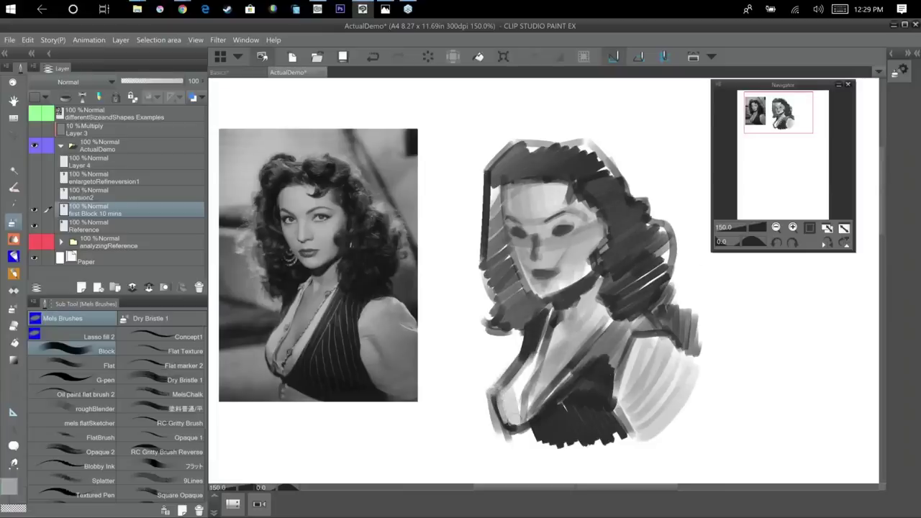
{"action": "left_click_drag", "start_coordinate": [524, 386], "coordinate": [516, 436]}
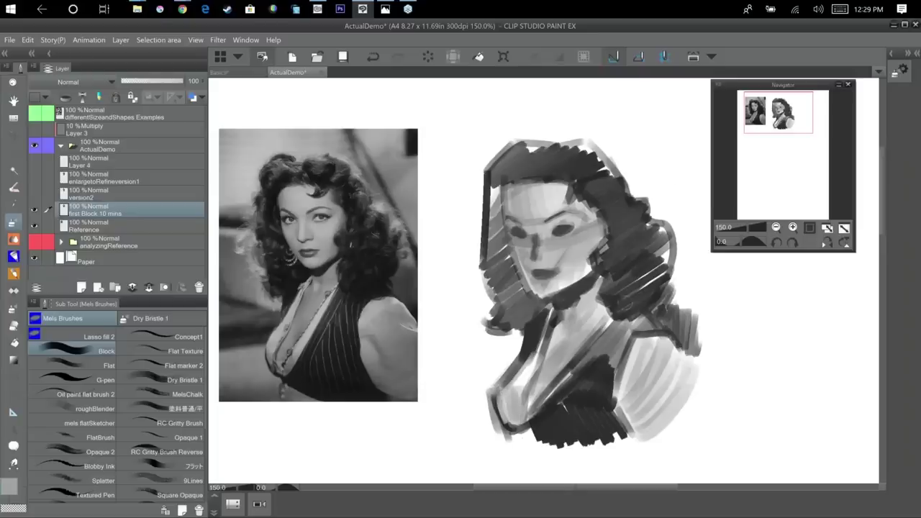
Cut a light skin-tone stroke along the right temple to reshape the hairline.
{"action": "left_click", "coordinate": [562, 197], "text": "alt"}
{"action": "mouse_move", "coordinate": [579, 199]}
{"action": "left_mouse_down"}
{"action": "mouse_move", "coordinate": [602, 225]}
{"action": "mouse_move", "coordinate": [603, 215]}
{"action": "left_mouse_up"}
Set the drawing colour to 222222 and paint dark masses into the hair on both sides of the face.
{"action": "left_click", "coordinate": [602, 197], "text": "alt"}
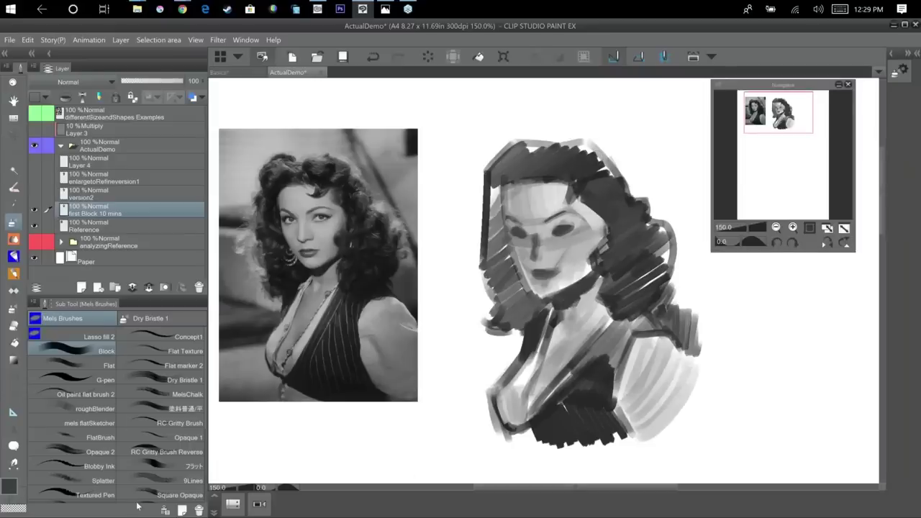
{"action": "double_click", "coordinate": [9, 487]}
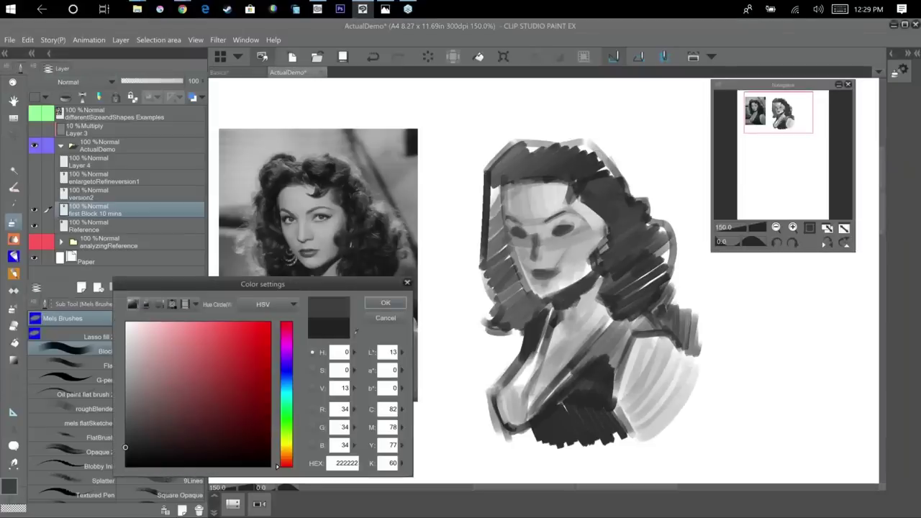
{"action": "left_click", "coordinate": [385, 302]}
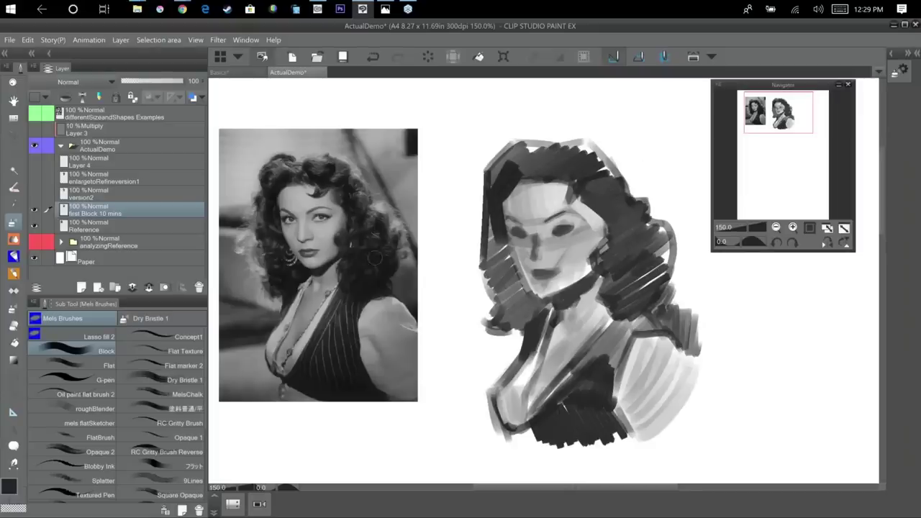
{"action": "mouse_move", "coordinate": [610, 281]}
{"action": "left_mouse_down"}
{"action": "mouse_move", "coordinate": [632, 298]}
{"action": "mouse_move", "coordinate": [663, 269]}
{"action": "mouse_move", "coordinate": [674, 282]}
{"action": "mouse_move", "coordinate": [649, 256]}
{"action": "mouse_move", "coordinate": [634, 271]}
{"action": "mouse_move", "coordinate": [619, 263]}
{"action": "left_mouse_up"}
{"action": "mouse_move", "coordinate": [619, 298]}
{"action": "left_mouse_down"}
{"action": "mouse_move", "coordinate": [655, 304]}
{"action": "mouse_move", "coordinate": [650, 296]}
{"action": "left_mouse_up"}
{"action": "mouse_move", "coordinate": [537, 315]}
{"action": "left_mouse_down"}
{"action": "mouse_move", "coordinate": [510, 328]}
{"action": "mouse_move", "coordinate": [535, 319]}
{"action": "mouse_move", "coordinate": [504, 317]}
{"action": "mouse_move", "coordinate": [495, 334]}
{"action": "left_mouse_up"}
{"action": "left_click_drag", "start_coordinate": [503, 250], "coordinate": [488, 276]}
{"action": "left_click_drag", "start_coordinate": [513, 248], "coordinate": [503, 279]}
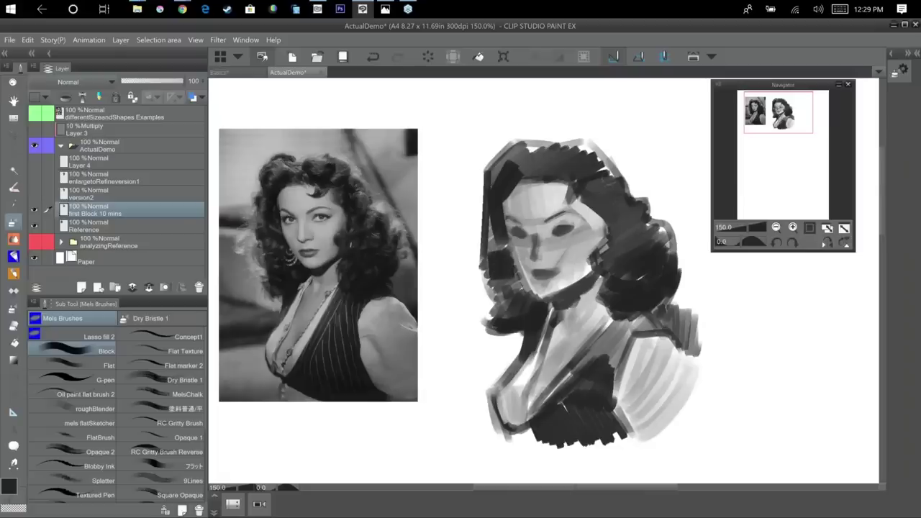
{"action": "left_click_drag", "start_coordinate": [590, 196], "coordinate": [608, 231]}
{"action": "mouse_move", "coordinate": [596, 187]}
{"action": "left_mouse_down"}
{"action": "mouse_move", "coordinate": [618, 212]}
{"action": "mouse_move", "coordinate": [613, 230]}
{"action": "left_mouse_up"}
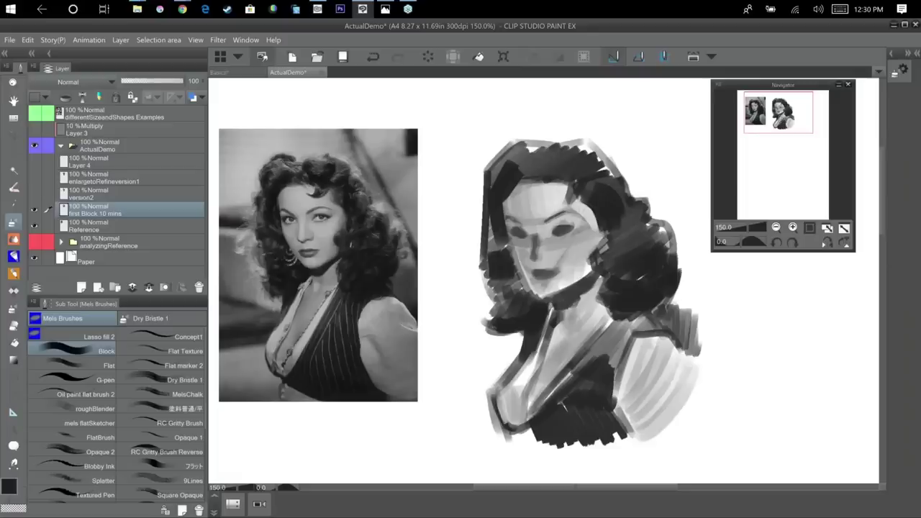
Refine the hairline at the right temple with alternating sampled skin and dark hair tones.
{"action": "left_click", "coordinate": [586, 201], "text": "alt"}
{"action": "mouse_move", "coordinate": [586, 193]}
{"action": "left_mouse_down"}
{"action": "mouse_move", "coordinate": [577, 206]}
{"action": "mouse_move", "coordinate": [595, 208]}
{"action": "left_mouse_up"}
{"action": "left_click", "coordinate": [610, 208], "text": "alt"}
{"action": "left_click", "coordinate": [584, 206], "text": "alt"}
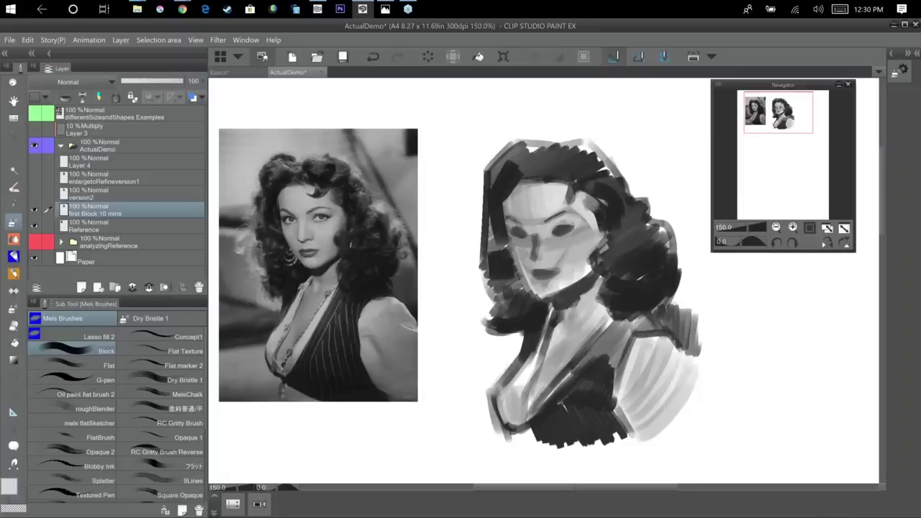
{"action": "left_click", "coordinate": [606, 213], "text": "alt"}
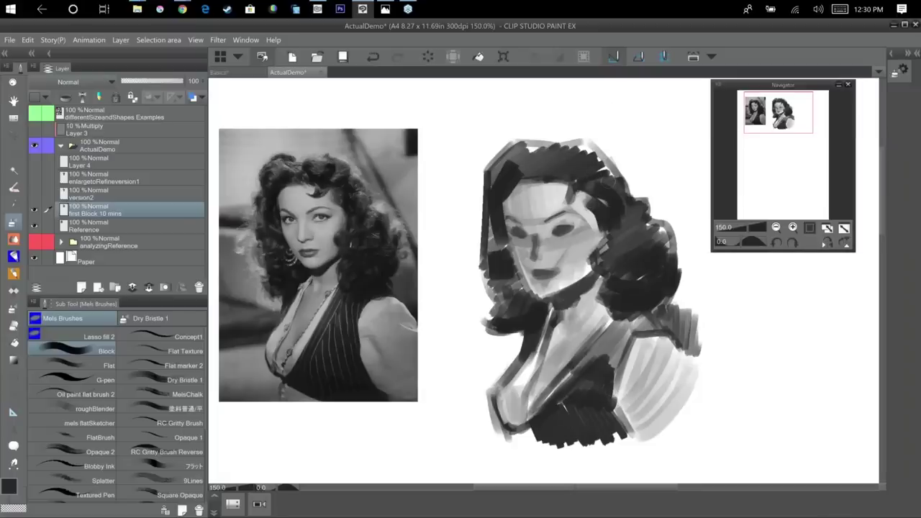
Paint a dark pointed lock of hair falling onto the forehead, switching between the dark and light colours.
{"action": "mouse_move", "coordinate": [564, 181]}
{"action": "left_mouse_down"}
{"action": "mouse_move", "coordinate": [569, 193]}
{"action": "mouse_move", "coordinate": [556, 207]}
{"action": "left_mouse_up"}
{"action": "key", "text": "x"}
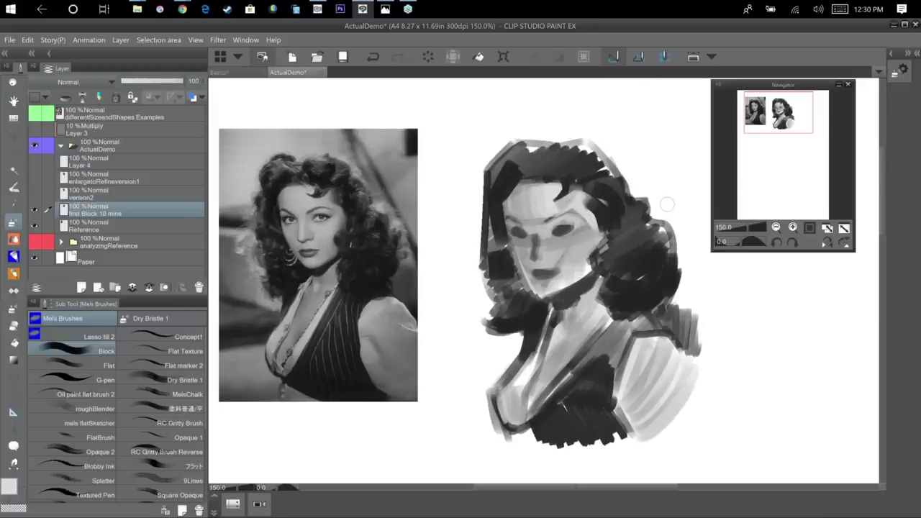
{"action": "key", "text": "x"}
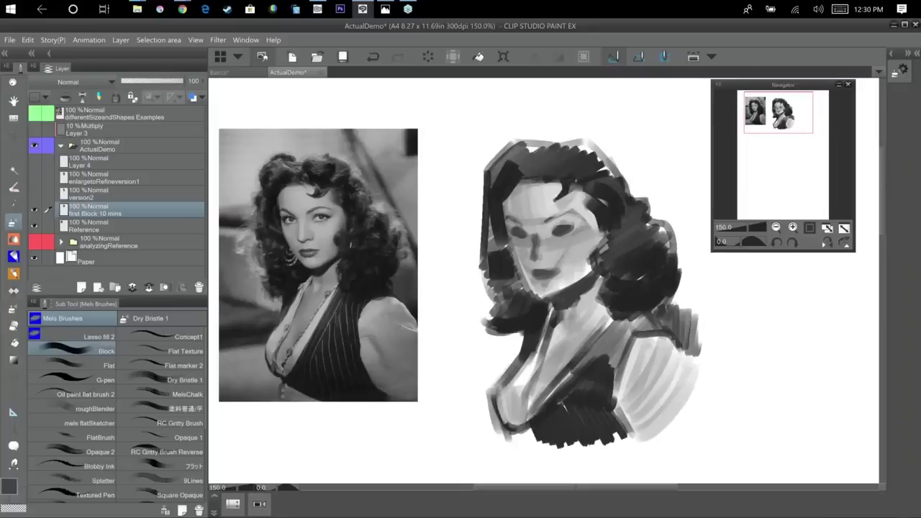
{"action": "left_click_drag", "start_coordinate": [570, 184], "coordinate": [555, 209]}
{"action": "key", "text": "x"}
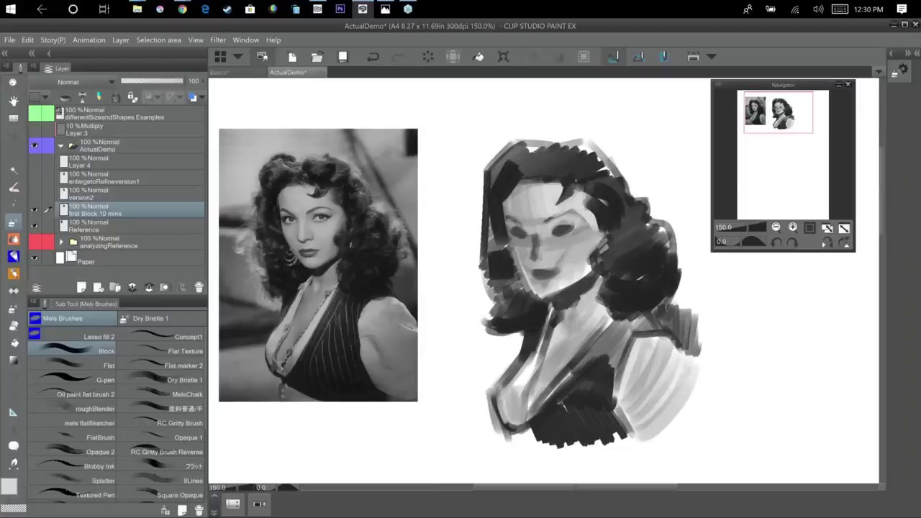
Reshape the eye sockets and nose bridge, and shade the left side of the face mid-grey down to the chin.
{"action": "left_click", "coordinate": [559, 231], "text": "alt"}
{"action": "mouse_move", "coordinate": [554, 231]}
{"action": "left_mouse_down"}
{"action": "mouse_move", "coordinate": [574, 228]}
{"action": "mouse_move", "coordinate": [550, 232]}
{"action": "mouse_move", "coordinate": [563, 223]}
{"action": "left_mouse_up"}
{"action": "left_click", "coordinate": [569, 224], "text": "alt"}
{"action": "left_click", "coordinate": [526, 231], "text": "alt"}
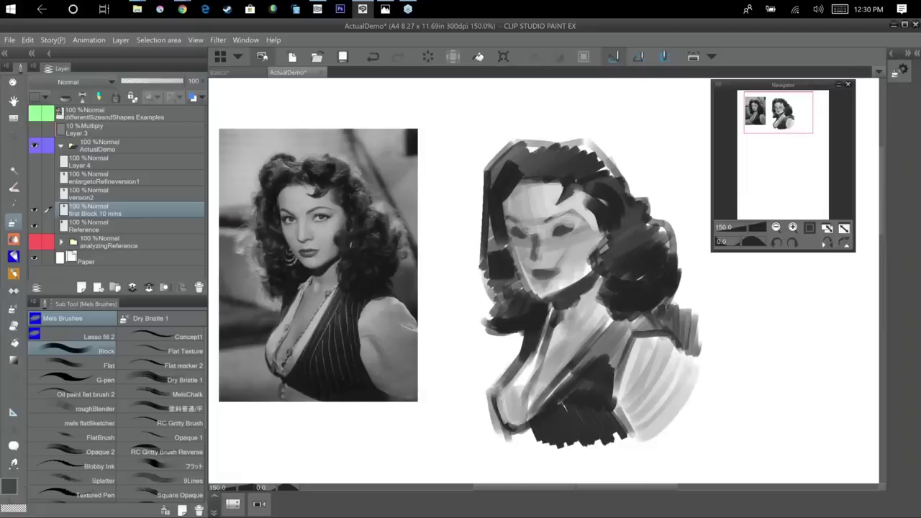
{"action": "left_click_drag", "start_coordinate": [525, 231], "coordinate": [530, 226]}
{"action": "left_click", "coordinate": [520, 219], "text": "alt"}
{"action": "left_click", "coordinate": [518, 233], "text": "alt"}
{"action": "mouse_move", "coordinate": [511, 237]}
{"action": "left_mouse_down"}
{"action": "mouse_move", "coordinate": [541, 293]}
{"action": "mouse_move", "coordinate": [519, 284]}
{"action": "mouse_move", "coordinate": [554, 300]}
{"action": "left_mouse_up"}
{"action": "left_click", "coordinate": [505, 263], "text": "alt"}
With the Lasso fill 2 brush and the colour C0C0C0, fill in the whites of both eyes.
{"action": "left_click", "coordinate": [110, 335]}
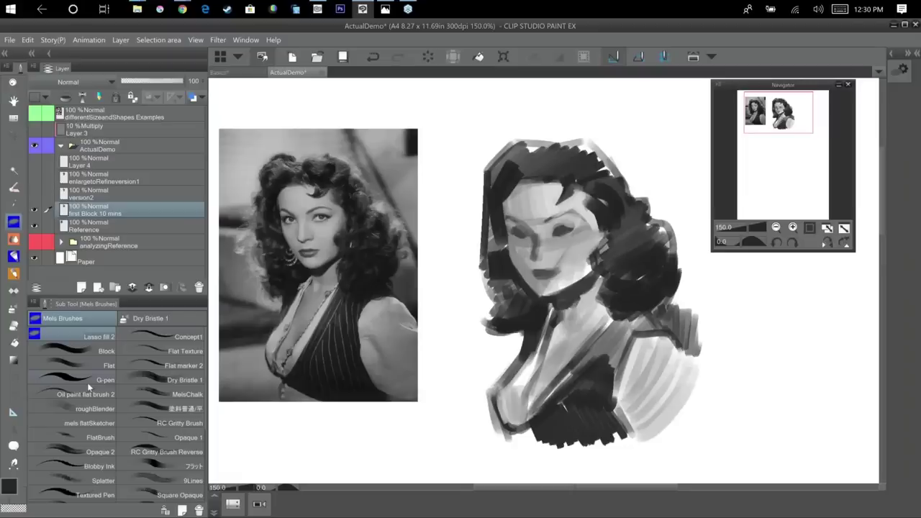
{"action": "key", "text": "ctrl+plus"}
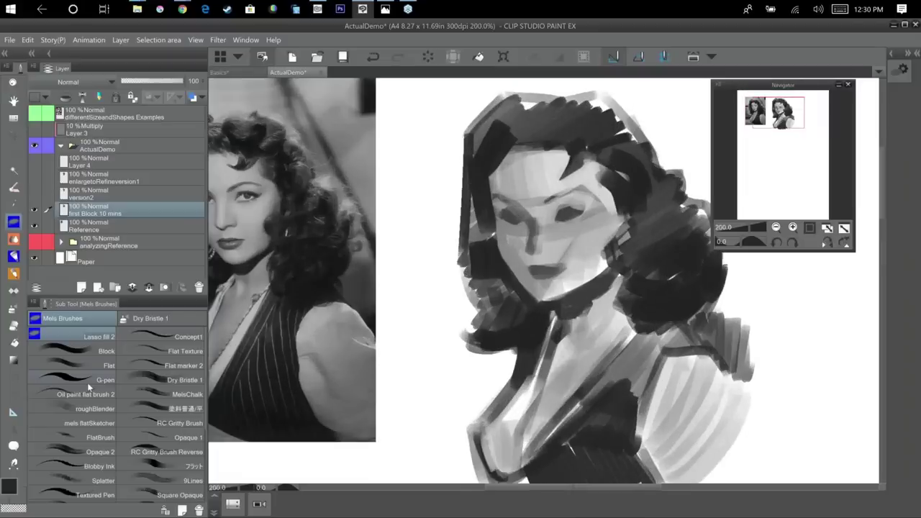
{"action": "left_click_drag", "start_coordinate": [569, 445], "coordinate": [622, 446]}
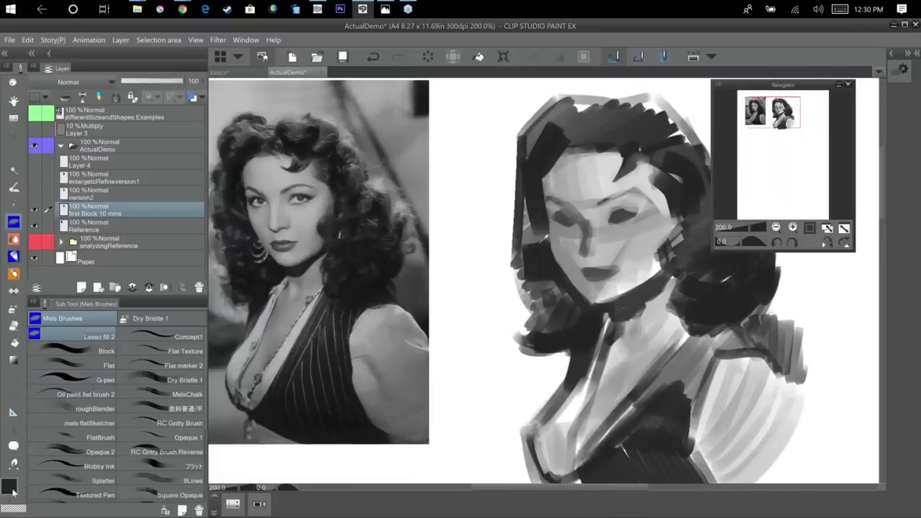
{"action": "double_click", "coordinate": [10, 488]}
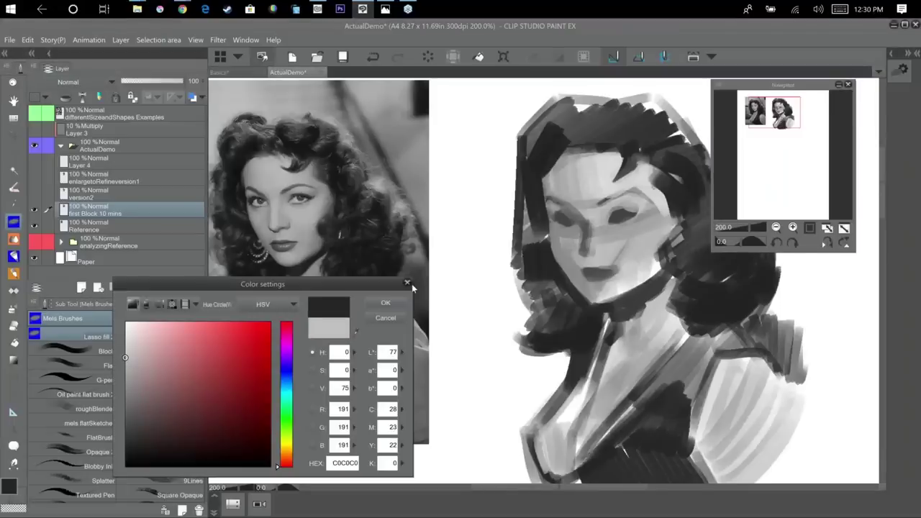
{"action": "key", "text": "Return"}
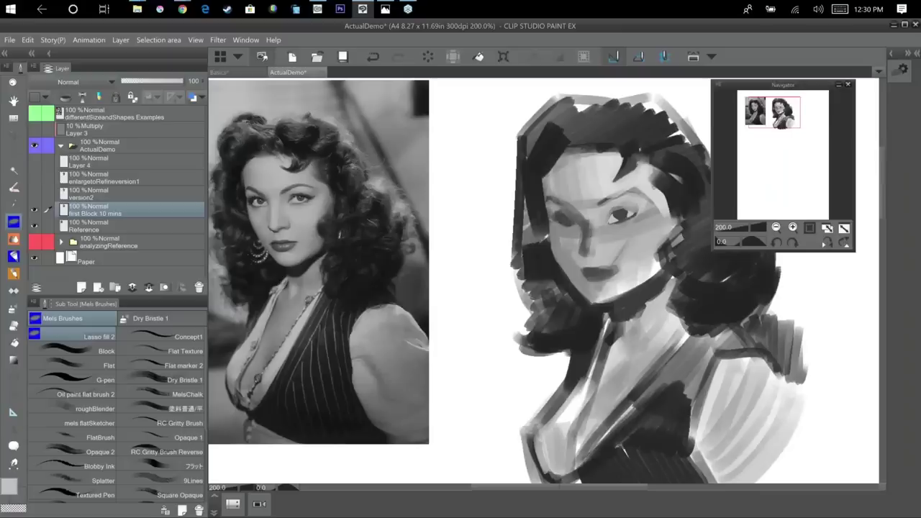
{"action": "left_click_drag", "start_coordinate": [559, 213], "coordinate": [557, 223]}
Set the drawing colour to 484848 and add a dark grey lasso-filled shape to the left eye.
{"action": "left_click", "coordinate": [16, 489]}
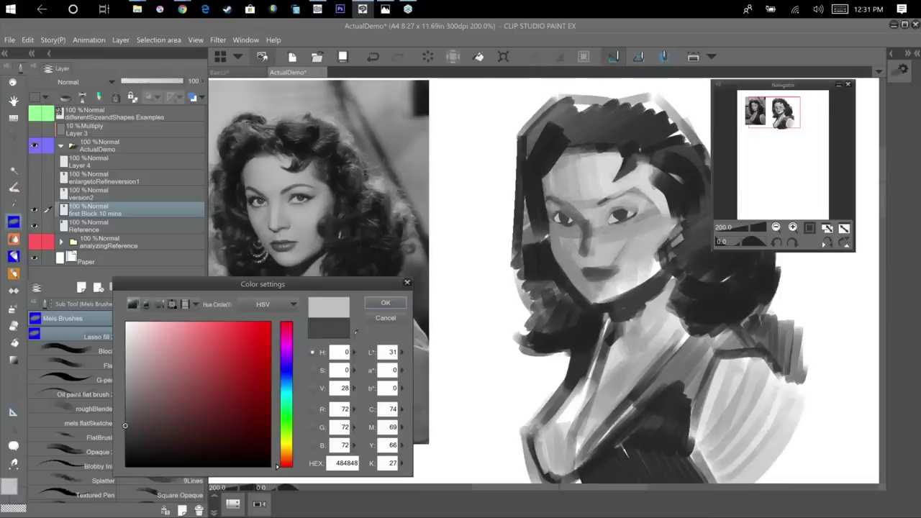
{"action": "key", "text": "Return"}
{"action": "left_click_drag", "start_coordinate": [555, 213], "coordinate": [568, 211]}
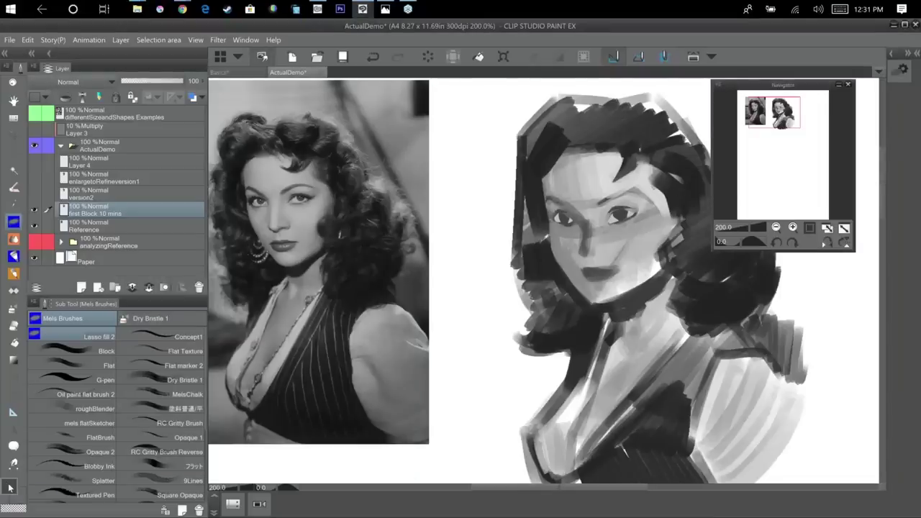
Set the drawing colour to near-black and lasso-fill both eyebrows and the dark pupils of both eyes.
{"action": "left_click", "coordinate": [126, 448]}
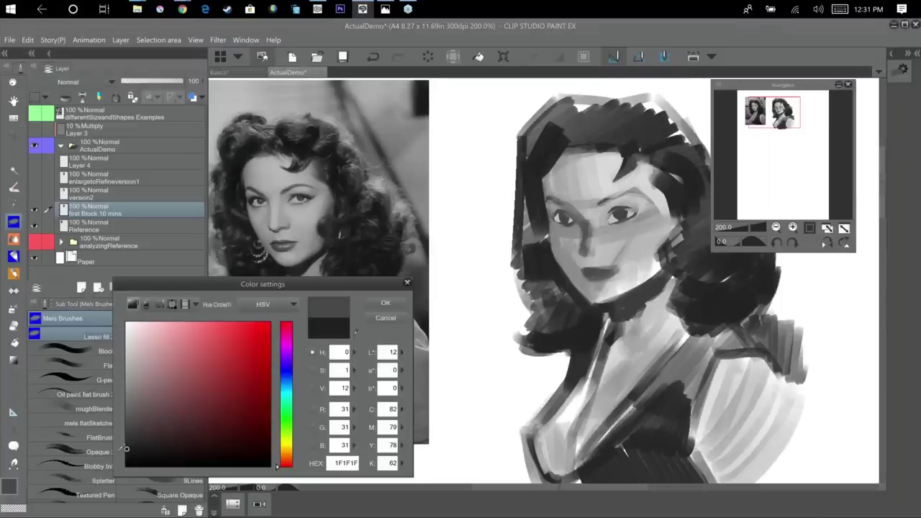
{"action": "left_click", "coordinate": [125, 456]}
{"action": "left_click", "coordinate": [386, 303]}
{"action": "left_click_drag", "start_coordinate": [598, 203], "coordinate": [648, 192]}
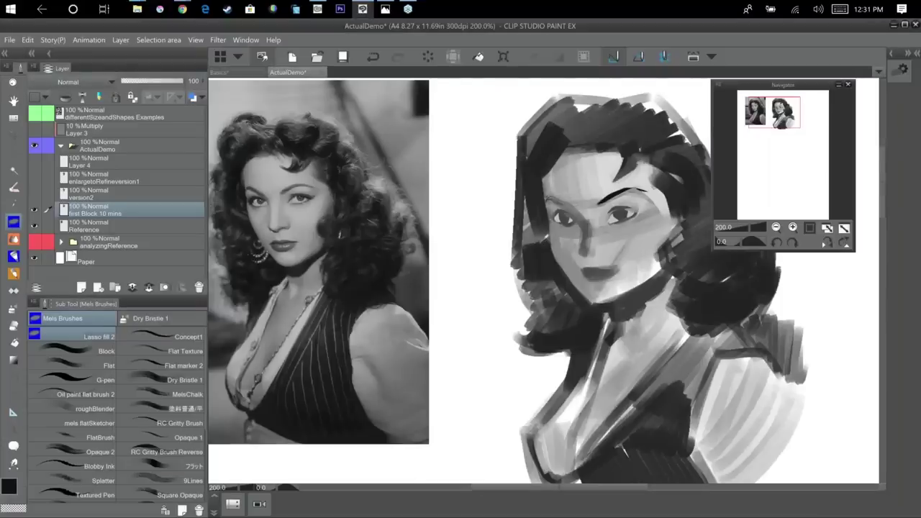
{"action": "left_click_drag", "start_coordinate": [572, 196], "coordinate": [544, 198]}
{"action": "left_click_drag", "start_coordinate": [615, 213], "coordinate": [628, 213]}
{"action": "left_click_drag", "start_coordinate": [563, 215], "coordinate": [569, 217]}
Lasso-fill a dark shape along the lower lip, then trim it with the grey sampled from the lips.
{"action": "mouse_move", "coordinate": [583, 275]}
{"action": "left_mouse_down"}
{"action": "mouse_move", "coordinate": [618, 269]}
{"action": "mouse_move", "coordinate": [607, 286]}
{"action": "left_mouse_up"}
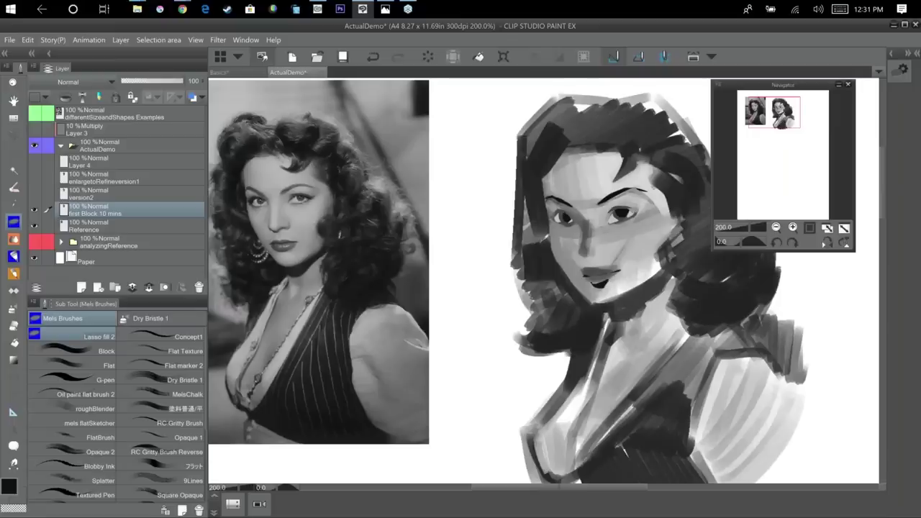
{"action": "left_click", "coordinate": [602, 273], "text": "alt"}
{"action": "left_click_drag", "start_coordinate": [590, 282], "coordinate": [610, 284]}
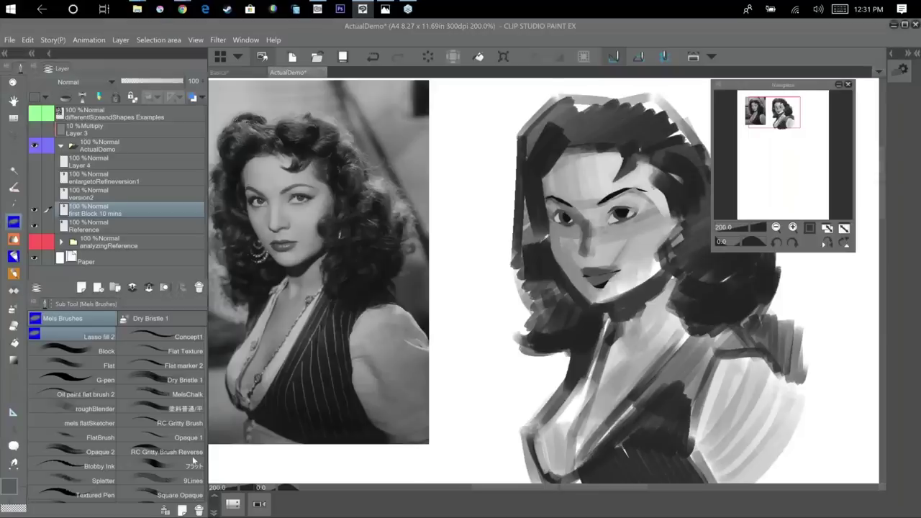
Set the drawing colour to a very dark grey and fill the edge of the jaw where it meets the right-hand hair.
{"action": "double_click", "coordinate": [10, 486]}
{"action": "left_click", "coordinate": [125, 446]}
{"action": "key", "text": "Return"}
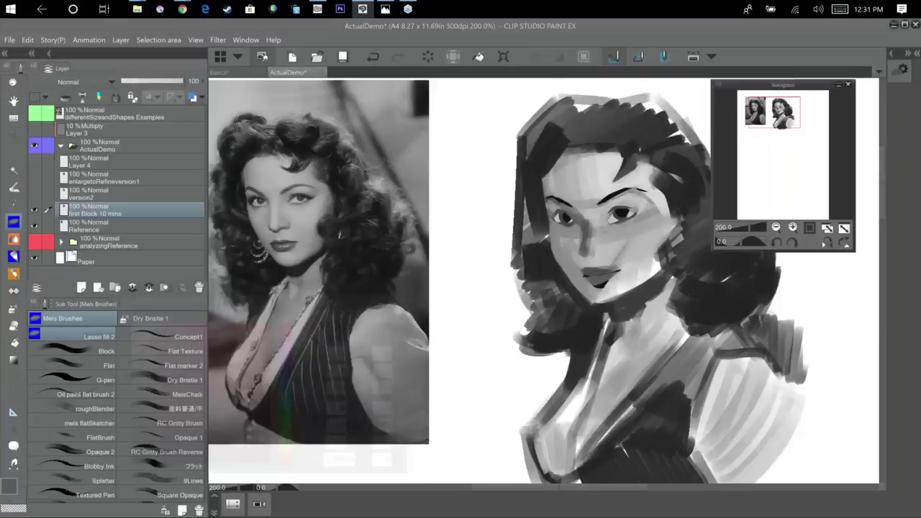
{"action": "mouse_move", "coordinate": [666, 273]}
{"action": "left_mouse_down"}
{"action": "mouse_move", "coordinate": [610, 315]}
{"action": "mouse_move", "coordinate": [663, 281]}
{"action": "left_mouse_up"}
{"action": "mouse_move", "coordinate": [598, 405]}
{"action": "left_mouse_down"}
{"action": "mouse_move", "coordinate": [523, 428]}
{"action": "mouse_move", "coordinate": [539, 419]}
{"action": "left_mouse_up"}
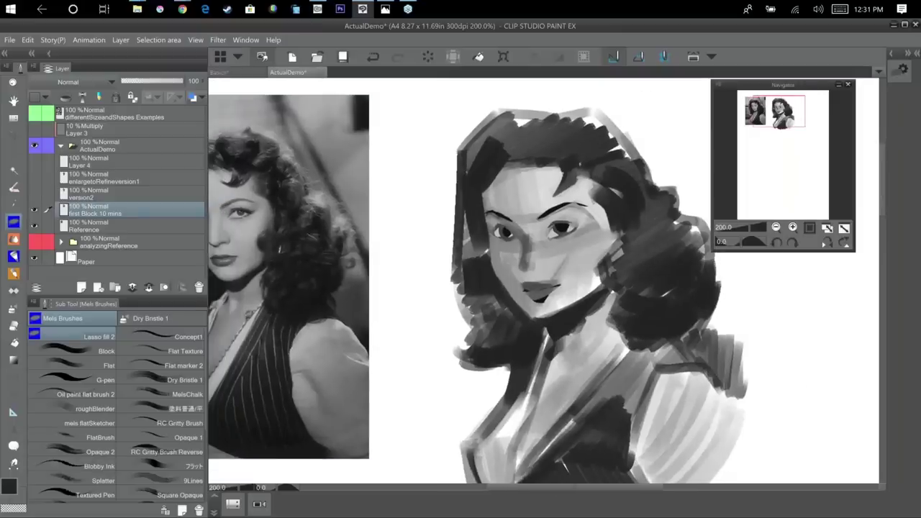
Set the drawing colour to 151515 and lasso-fill shadow shapes into the curls on both sides of the face.
{"action": "double_click", "coordinate": [10, 486]}
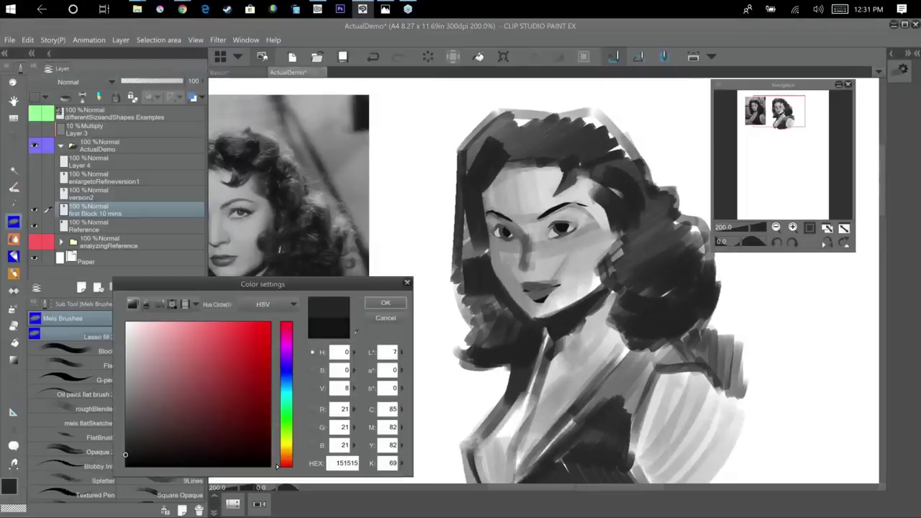
{"action": "left_click", "coordinate": [385, 303]}
{"action": "mouse_move", "coordinate": [634, 203]}
{"action": "left_mouse_down"}
{"action": "mouse_move", "coordinate": [652, 215]}
{"action": "mouse_move", "coordinate": [643, 245]}
{"action": "left_mouse_up"}
{"action": "mouse_move", "coordinate": [672, 349]}
{"action": "left_mouse_down"}
{"action": "mouse_move", "coordinate": [655, 352]}
{"action": "mouse_move", "coordinate": [669, 337]}
{"action": "left_mouse_up"}
{"action": "mouse_move", "coordinate": [686, 235]}
{"action": "left_mouse_down"}
{"action": "mouse_move", "coordinate": [668, 297]}
{"action": "mouse_move", "coordinate": [694, 305]}
{"action": "mouse_move", "coordinate": [651, 336]}
{"action": "mouse_move", "coordinate": [721, 330]}
{"action": "left_mouse_up"}
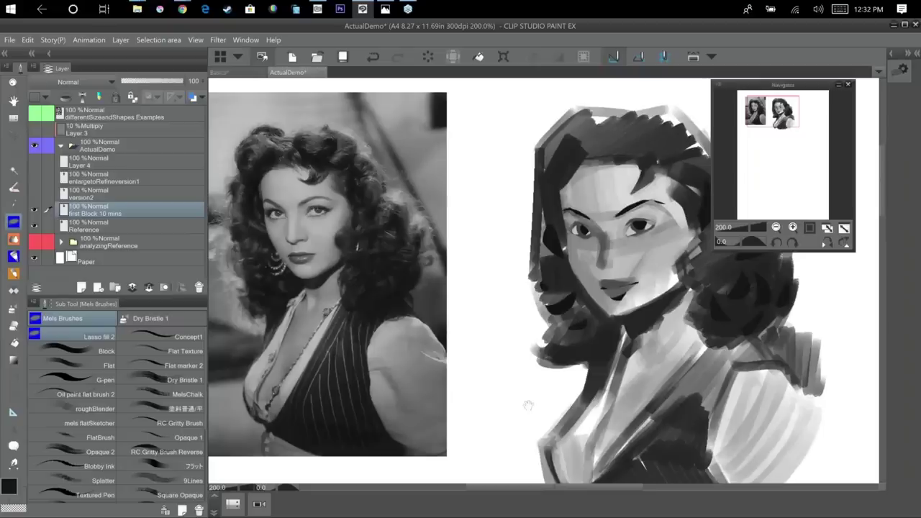
{"action": "mouse_move", "coordinate": [613, 388]}
{"action": "left_mouse_down"}
{"action": "mouse_move", "coordinate": [531, 413]}
{"action": "mouse_move", "coordinate": [540, 429]}
{"action": "left_mouse_up"}
{"action": "left_click_drag", "start_coordinate": [524, 317], "coordinate": [597, 329]}
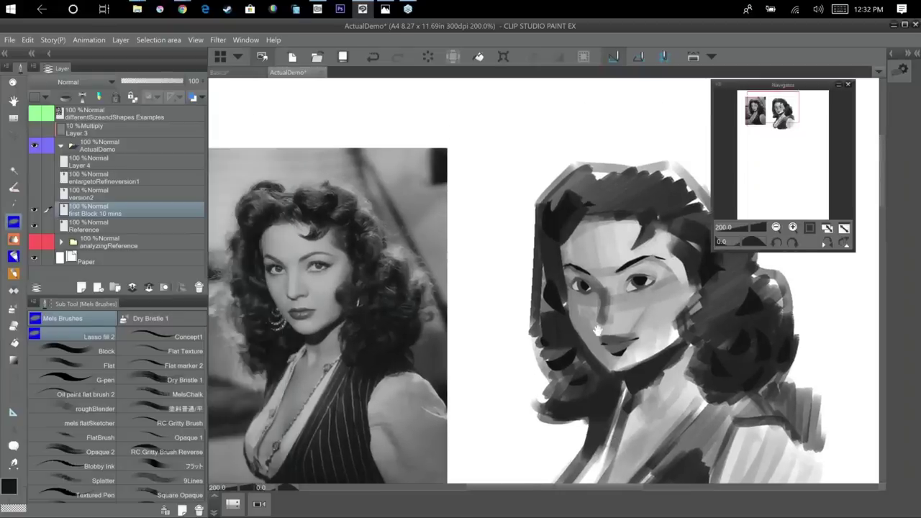
Lasso-fill more near-black shadow shapes across the crown, along the hairline and in the right-hand curls.
{"action": "left_click_drag", "start_coordinate": [638, 298], "coordinate": [592, 314]}
{"action": "mouse_move", "coordinate": [668, 334]}
{"action": "left_mouse_down"}
{"action": "mouse_move", "coordinate": [686, 340]}
{"action": "mouse_move", "coordinate": [714, 306]}
{"action": "left_mouse_up"}
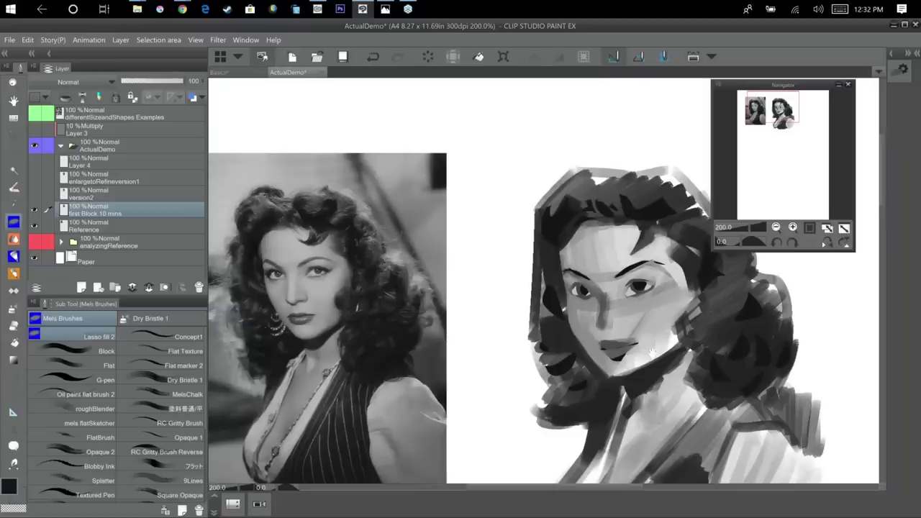
{"action": "mouse_move", "coordinate": [652, 352]}
{"action": "left_mouse_down"}
{"action": "mouse_move", "coordinate": [643, 359]}
{"action": "mouse_move", "coordinate": [584, 335]}
{"action": "mouse_move", "coordinate": [561, 312]}
{"action": "left_mouse_up"}
{"action": "left_click_drag", "start_coordinate": [641, 301], "coordinate": [680, 303]}
{"action": "mouse_move", "coordinate": [751, 295]}
{"action": "left_mouse_down"}
{"action": "mouse_move", "coordinate": [733, 299]}
{"action": "mouse_move", "coordinate": [781, 283]}
{"action": "left_mouse_up"}
{"action": "left_click_drag", "start_coordinate": [727, 297], "coordinate": [713, 360]}
{"action": "scroll", "coordinate": [712, 357], "scroll_direction": "down", "scroll_amount": 2}
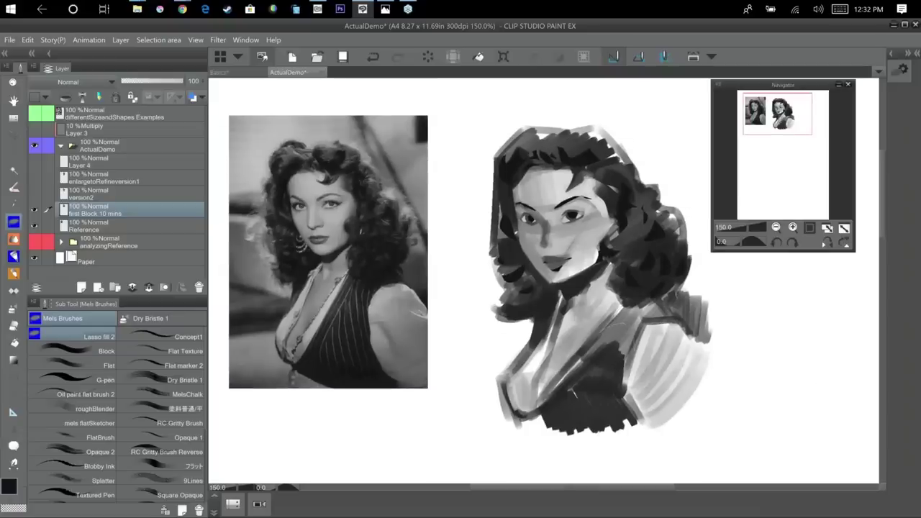
Lasso-fill the vest with a black shoulder strap, a mid-grey chest panel and a black lower section.
{"action": "left_click_drag", "start_coordinate": [633, 348], "coordinate": [610, 327]}
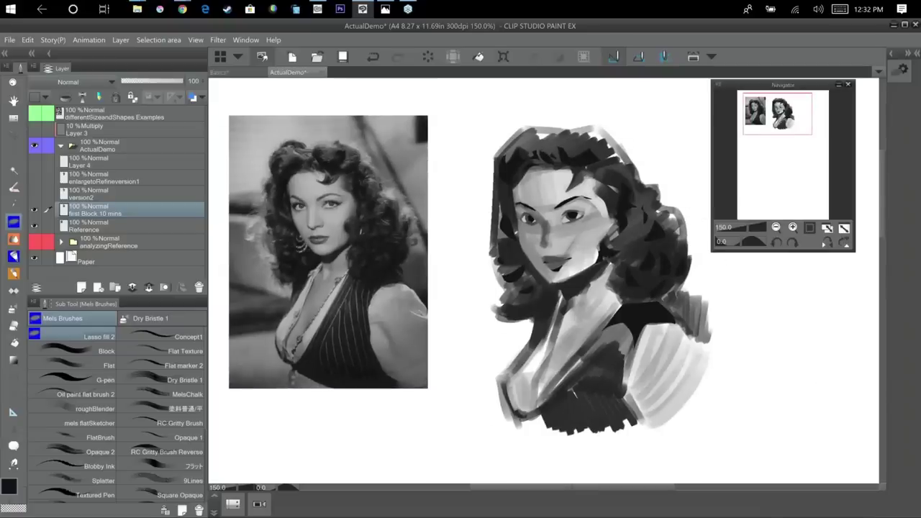
{"action": "left_click", "coordinate": [617, 340], "text": "alt"}
{"action": "mouse_move", "coordinate": [635, 351]}
{"action": "left_mouse_down"}
{"action": "mouse_move", "coordinate": [580, 377]}
{"action": "mouse_move", "coordinate": [613, 328]}
{"action": "left_mouse_up"}
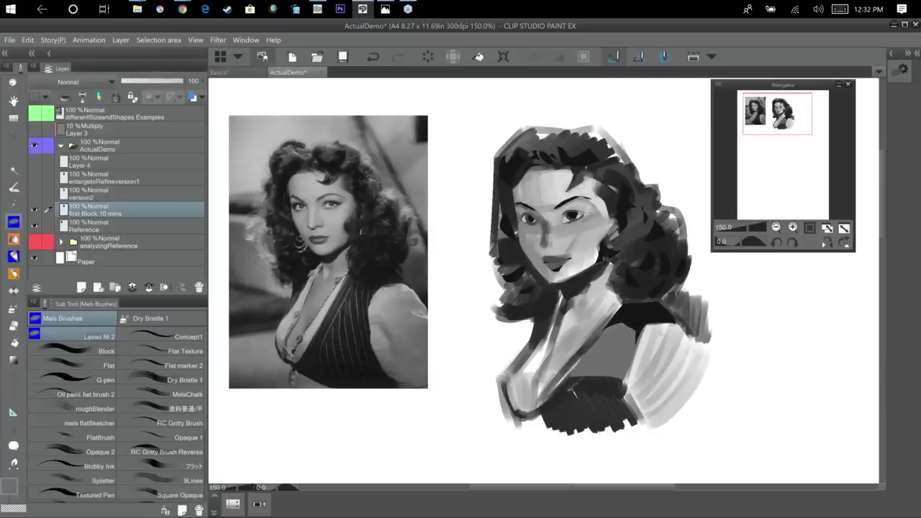
{"action": "key", "text": "x"}
{"action": "left_click_drag", "start_coordinate": [573, 392], "coordinate": [546, 388]}
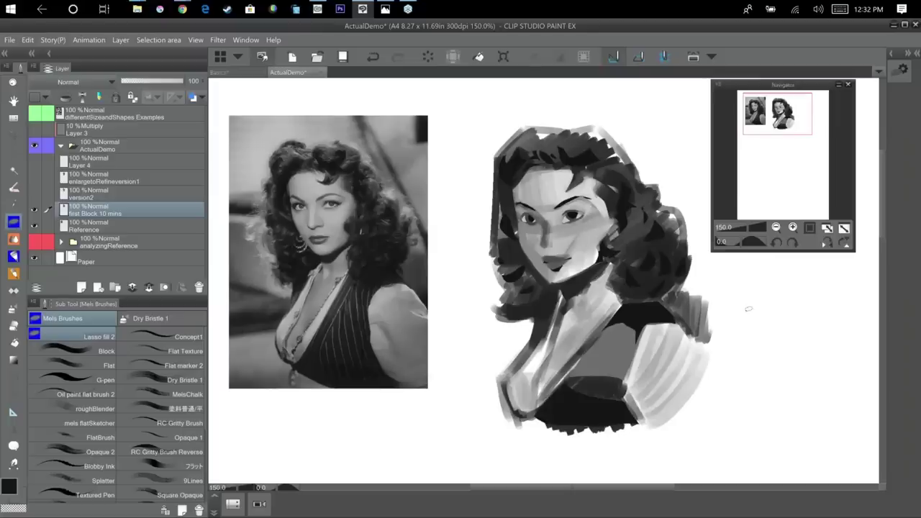
With the Flat brush, blend the black shoulder strap into the grey chest panel using tones sampled from the vest.
{"action": "left_click", "coordinate": [111, 366]}
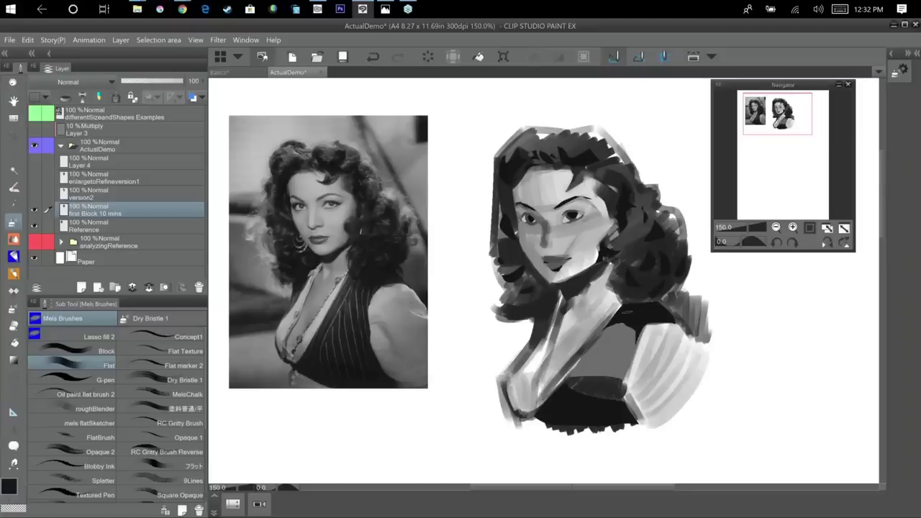
{"action": "mouse_move", "coordinate": [613, 328]}
{"action": "left_mouse_down"}
{"action": "mouse_move", "coordinate": [629, 334]}
{"action": "mouse_move", "coordinate": [646, 309]}
{"action": "mouse_move", "coordinate": [617, 341]}
{"action": "mouse_move", "coordinate": [611, 330]}
{"action": "mouse_move", "coordinate": [642, 322]}
{"action": "left_mouse_up"}
{"action": "left_click", "coordinate": [633, 336], "text": "alt"}
{"action": "left_click", "coordinate": [632, 309], "text": "alt"}
{"action": "left_click", "coordinate": [633, 319], "text": "alt"}
{"action": "left_click", "coordinate": [634, 317], "text": "alt"}
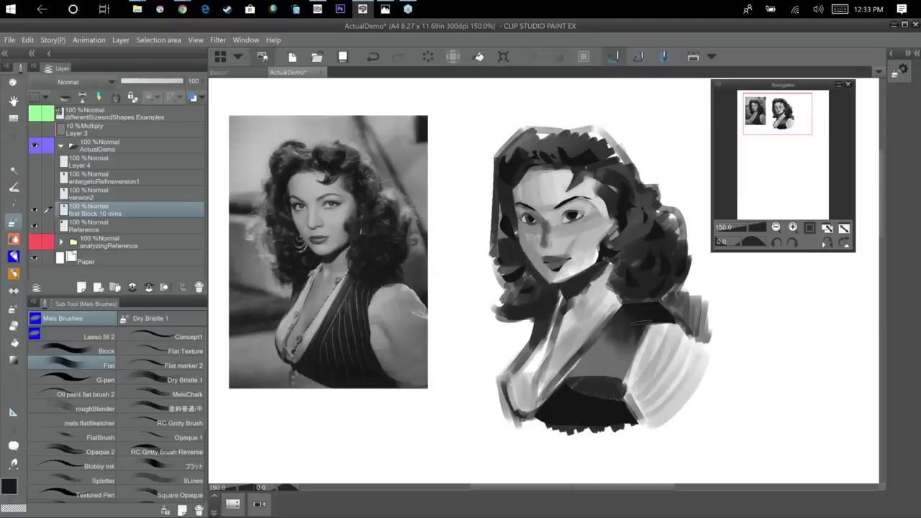
{"action": "left_click", "coordinate": [642, 322], "text": "alt"}
{"action": "left_click", "coordinate": [640, 317], "text": "alt"}
{"action": "left_click_drag", "start_coordinate": [643, 327], "coordinate": [621, 338]}
Blend the grey chest panel into the black lower vest with sampled dark tones.
{"action": "mouse_move", "coordinate": [613, 392]}
{"action": "left_mouse_down"}
{"action": "mouse_move", "coordinate": [609, 364]}
{"action": "mouse_move", "coordinate": [584, 377]}
{"action": "left_mouse_up"}
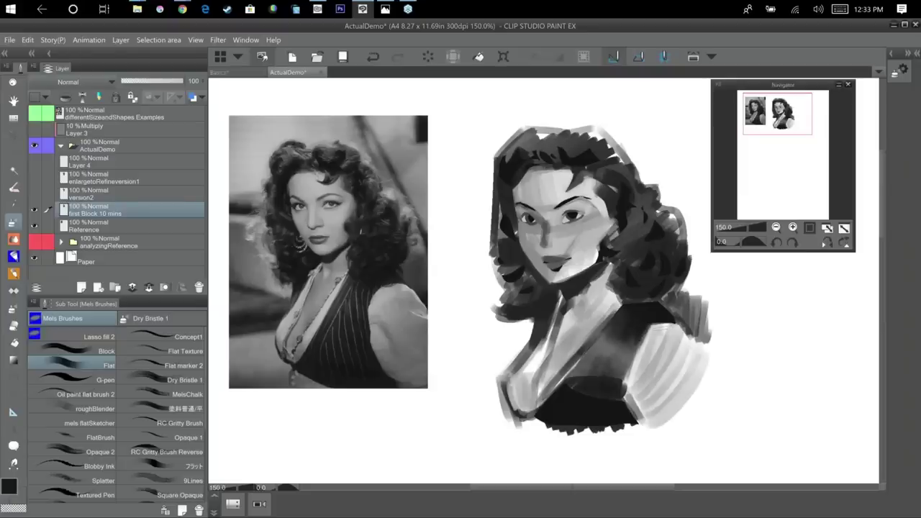
{"action": "mouse_move", "coordinate": [589, 372]}
{"action": "left_mouse_down"}
{"action": "mouse_move", "coordinate": [577, 406]}
{"action": "mouse_move", "coordinate": [620, 378]}
{"action": "mouse_move", "coordinate": [604, 352]}
{"action": "mouse_move", "coordinate": [604, 389]}
{"action": "mouse_move", "coordinate": [599, 377]}
{"action": "mouse_move", "coordinate": [613, 366]}
{"action": "mouse_move", "coordinate": [584, 375]}
{"action": "left_mouse_up"}
{"action": "left_click", "coordinate": [624, 355], "text": "alt"}
{"action": "left_click", "coordinate": [626, 350], "text": "alt"}
{"action": "left_click", "coordinate": [602, 387], "text": "alt"}
{"action": "left_click", "coordinate": [618, 410], "text": "alt"}
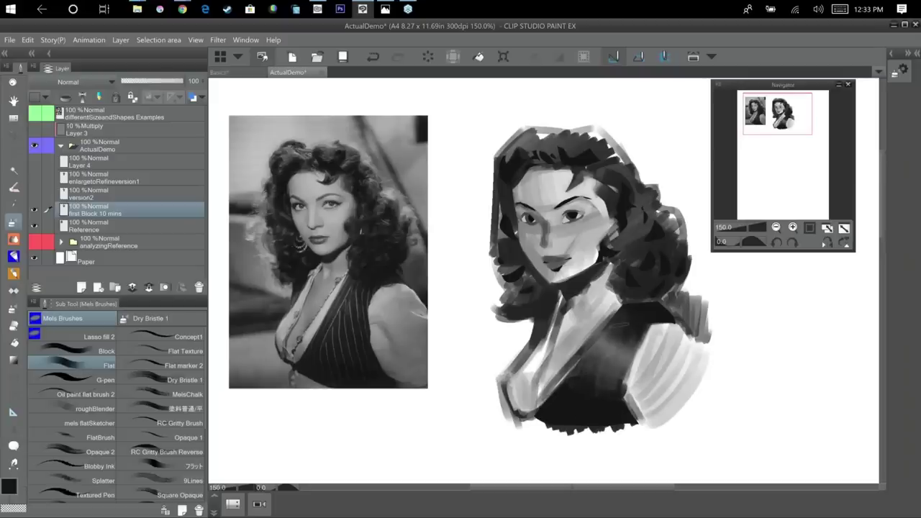
Define the armhole by painting light grey along the sleeve's edge and dark grey on the adjoining vest.
{"action": "left_click", "coordinate": [677, 340], "text": "alt"}
{"action": "mouse_move", "coordinate": [682, 332]}
{"action": "left_mouse_down"}
{"action": "mouse_move", "coordinate": [666, 316]}
{"action": "mouse_move", "coordinate": [634, 358]}
{"action": "left_mouse_up"}
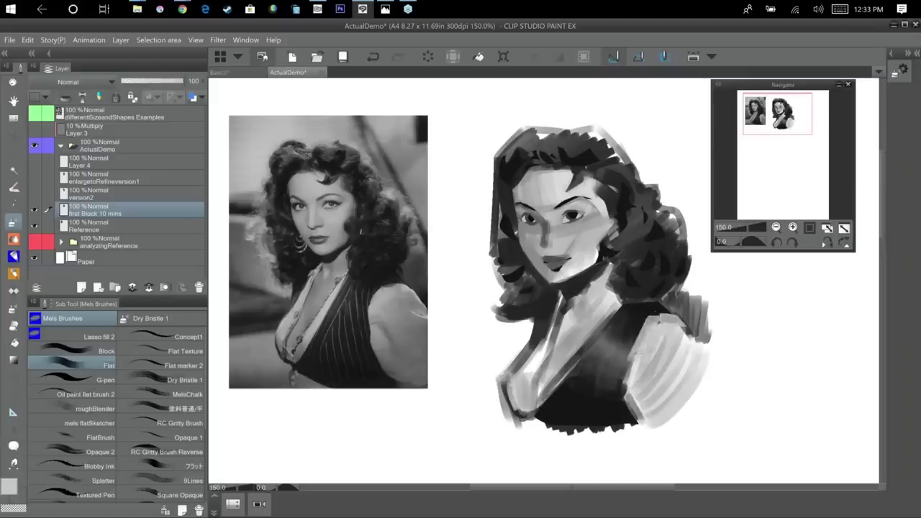
{"action": "left_click_drag", "start_coordinate": [653, 315], "coordinate": [631, 377]}
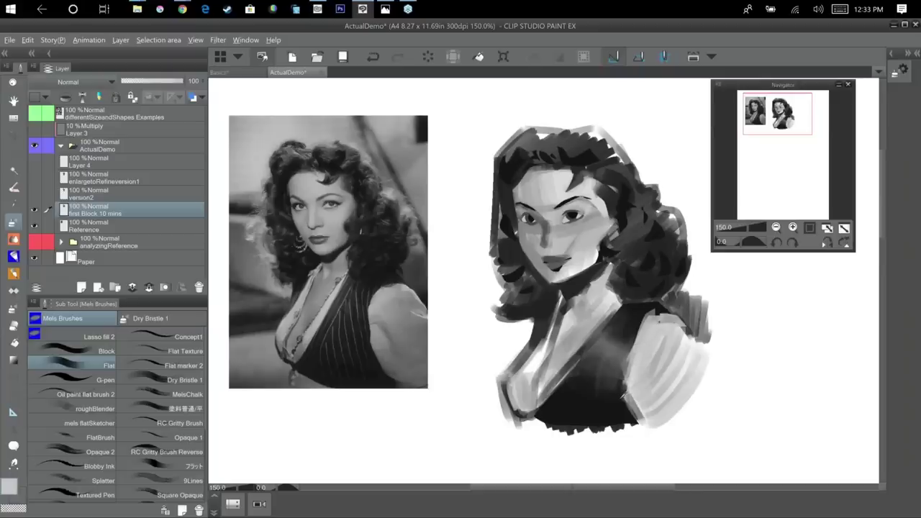
{"action": "left_click", "coordinate": [622, 394], "text": "alt"}
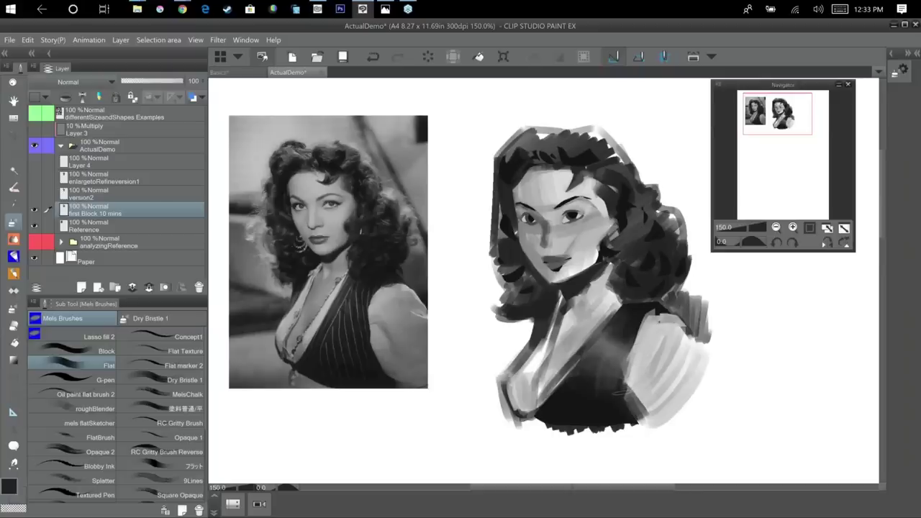
{"action": "left_click_drag", "start_coordinate": [620, 393], "coordinate": [607, 386]}
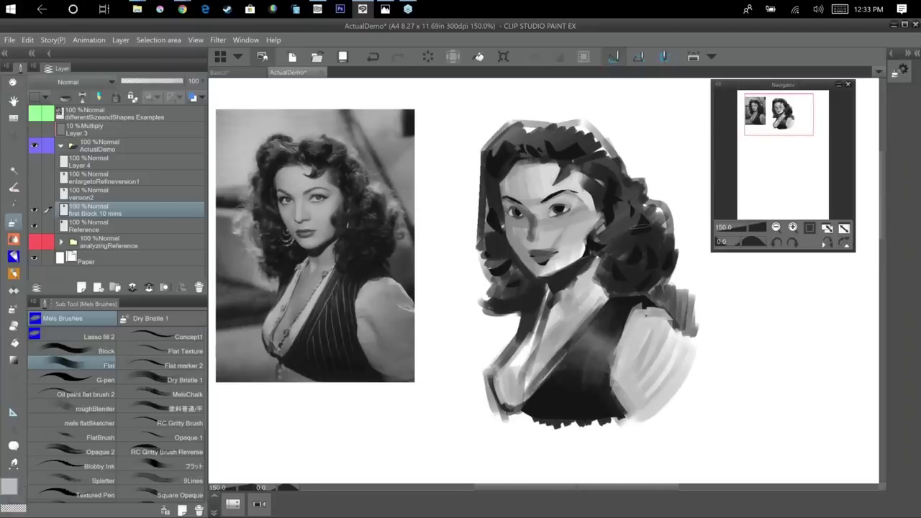
Repaint the dark hair edge along the right side of the face and smooth the forehead with sampled light grey.
{"action": "left_click_drag", "start_coordinate": [598, 202], "coordinate": [592, 249]}
{"action": "left_click_drag", "start_coordinate": [590, 179], "coordinate": [597, 220]}
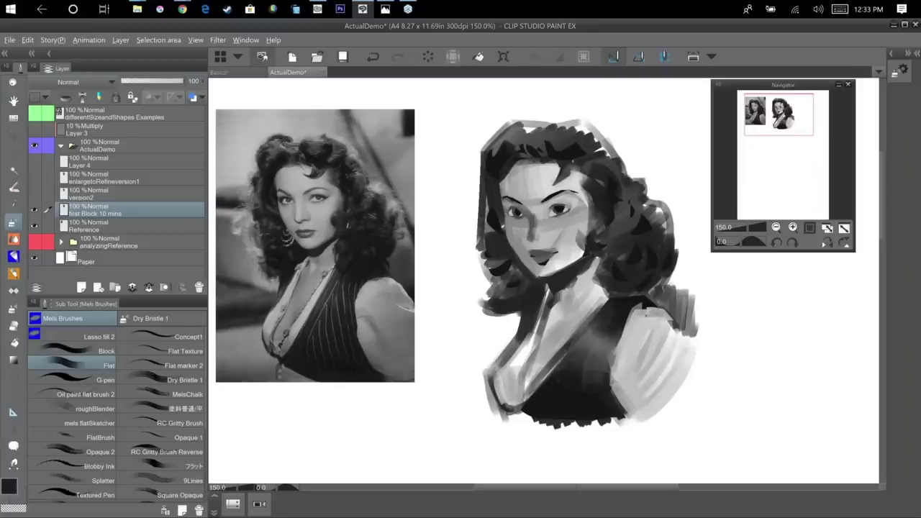
{"action": "left_click", "coordinate": [581, 193], "text": "alt"}
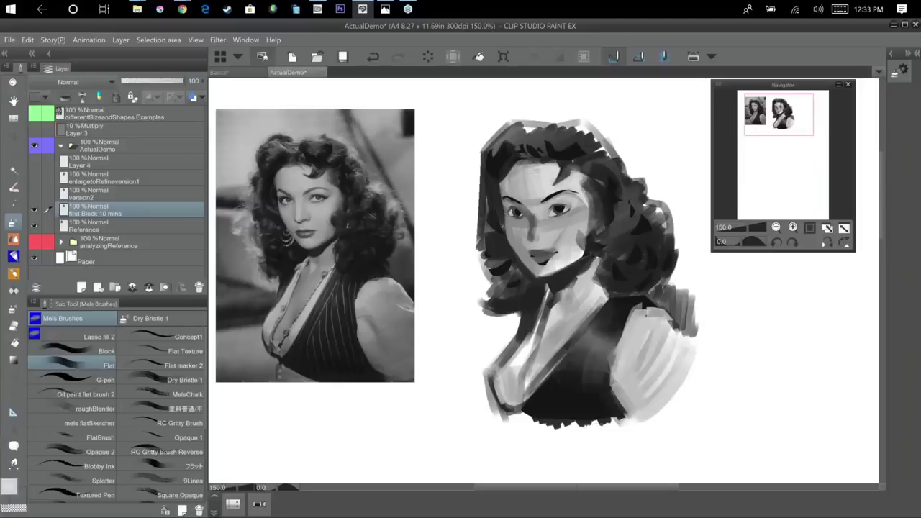
{"action": "mouse_move", "coordinate": [534, 169]}
{"action": "left_mouse_down"}
{"action": "mouse_move", "coordinate": [534, 203]}
{"action": "mouse_move", "coordinate": [568, 197]}
{"action": "left_mouse_up"}
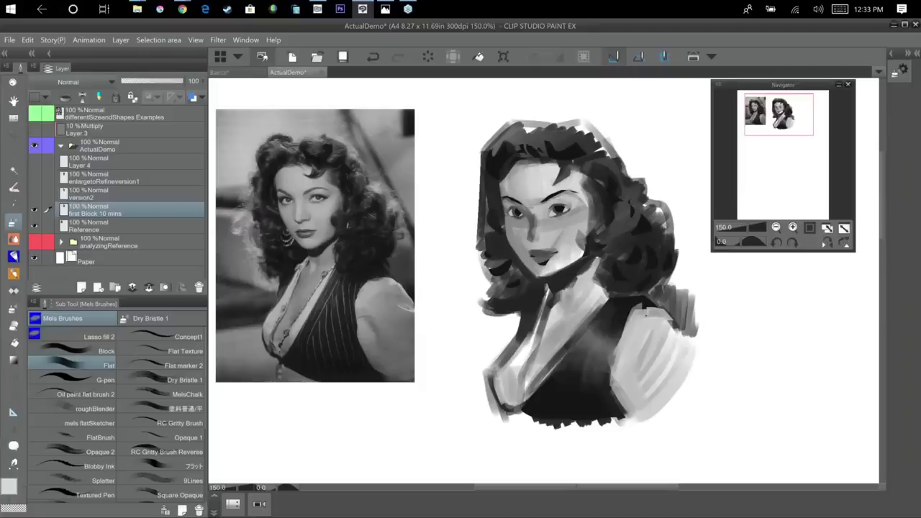
Smooth the cheeks and under-eye areas and narrow the nose shading with sampled light and mid greys.
{"action": "mouse_move", "coordinate": [528, 221]}
{"action": "left_mouse_down"}
{"action": "mouse_move", "coordinate": [513, 244]}
{"action": "mouse_move", "coordinate": [515, 234]}
{"action": "left_mouse_up"}
{"action": "mouse_move", "coordinate": [567, 222]}
{"action": "left_mouse_down"}
{"action": "mouse_move", "coordinate": [556, 246]}
{"action": "mouse_move", "coordinate": [570, 216]}
{"action": "left_mouse_up"}
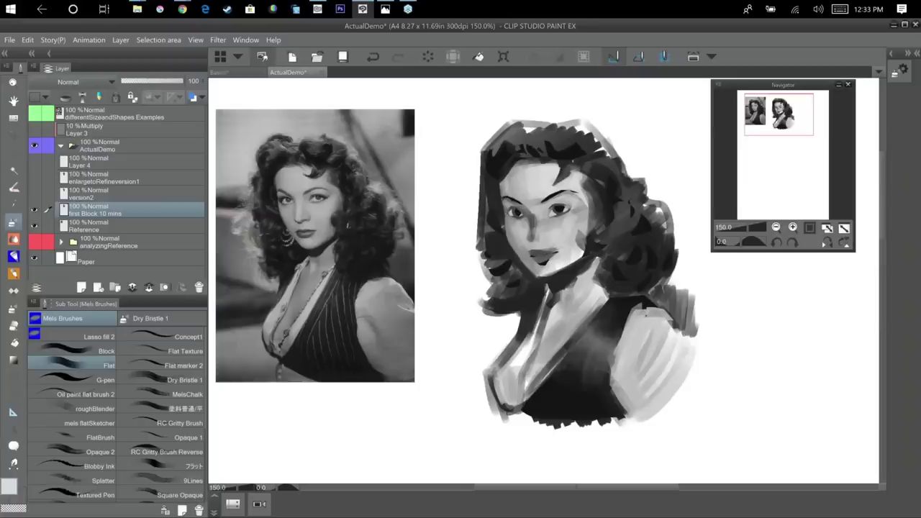
{"action": "mouse_move", "coordinate": [561, 239]}
{"action": "left_mouse_down"}
{"action": "mouse_move", "coordinate": [553, 241]}
{"action": "mouse_move", "coordinate": [558, 228]}
{"action": "mouse_move", "coordinate": [533, 230]}
{"action": "mouse_move", "coordinate": [532, 213]}
{"action": "left_mouse_up"}
{"action": "left_click", "coordinate": [565, 232], "text": "alt"}
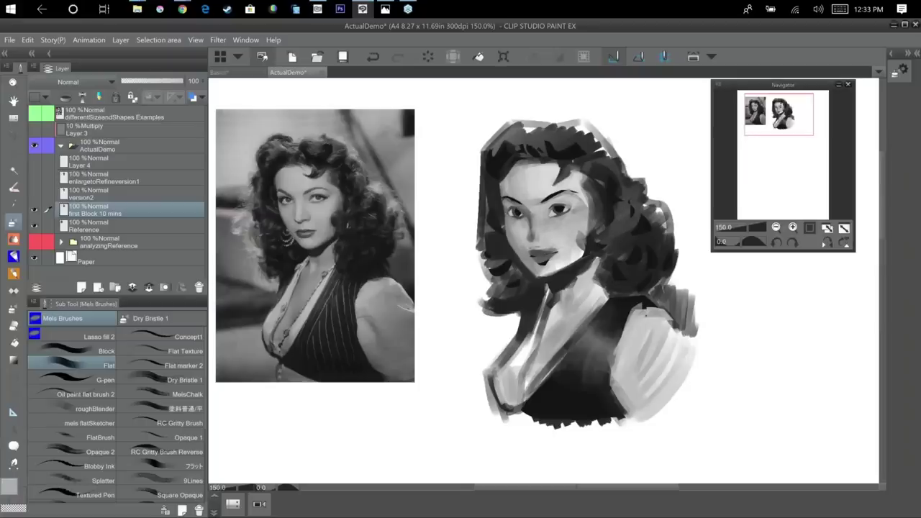
{"action": "left_click_drag", "start_coordinate": [529, 248], "coordinate": [539, 247]}
Shade the upper eyelids of both eyes with dark greys sampled from the eye and brow area.
{"action": "left_click", "coordinate": [553, 207], "text": "alt"}
{"action": "mouse_move", "coordinate": [548, 206]}
{"action": "left_mouse_down"}
{"action": "mouse_move", "coordinate": [559, 201]}
{"action": "mouse_move", "coordinate": [513, 210]}
{"action": "left_mouse_up"}
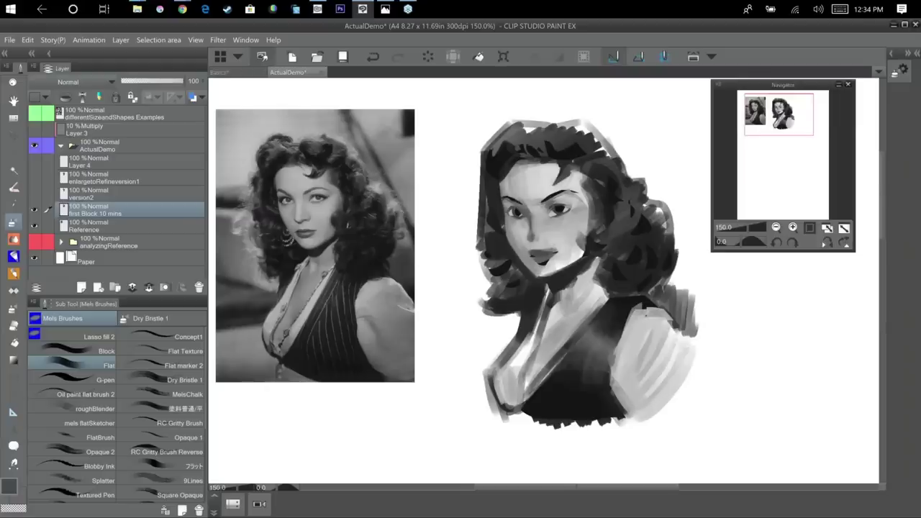
{"action": "left_click", "coordinate": [564, 197], "text": "alt"}
{"action": "left_click_drag", "start_coordinate": [560, 204], "coordinate": [565, 209]}
Reduce the Flat brush size and paint near-black upper lash lines on both eyes.
{"action": "left_click", "coordinate": [558, 208], "text": "alt"}
{"action": "key", "text": "["}
{"action": "key", "text": "["}
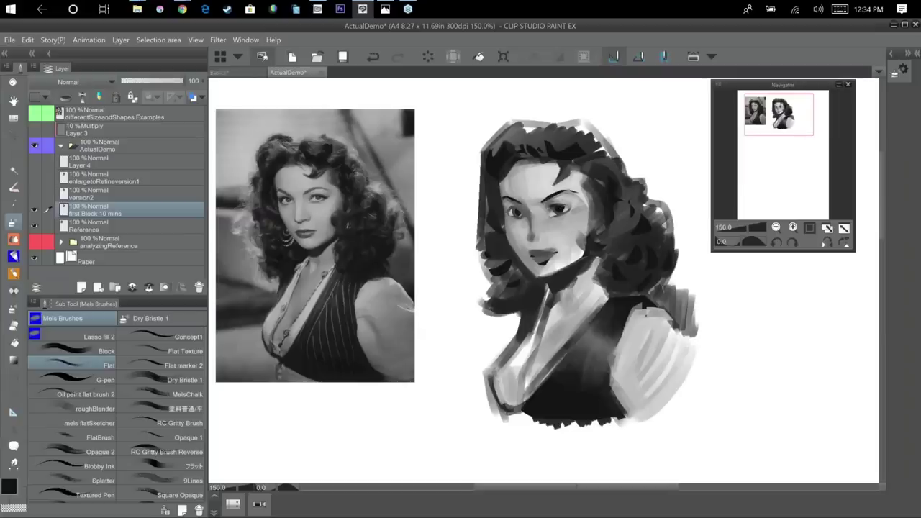
{"action": "left_click_drag", "start_coordinate": [559, 203], "coordinate": [572, 210]}
{"action": "left_click_drag", "start_coordinate": [507, 206], "coordinate": [515, 210]}
{"action": "left_click_drag", "start_coordinate": [521, 209], "coordinate": [525, 214]}
Refine the outer corner of the left eye and the iris and lower lid of the right eye with sampled tones.
{"action": "scroll", "coordinate": [533, 229], "scroll_direction": "up", "scroll_amount": 1}
{"action": "left_click", "coordinate": [503, 207], "text": "alt"}
{"action": "left_click_drag", "start_coordinate": [505, 204], "coordinate": [509, 213]}
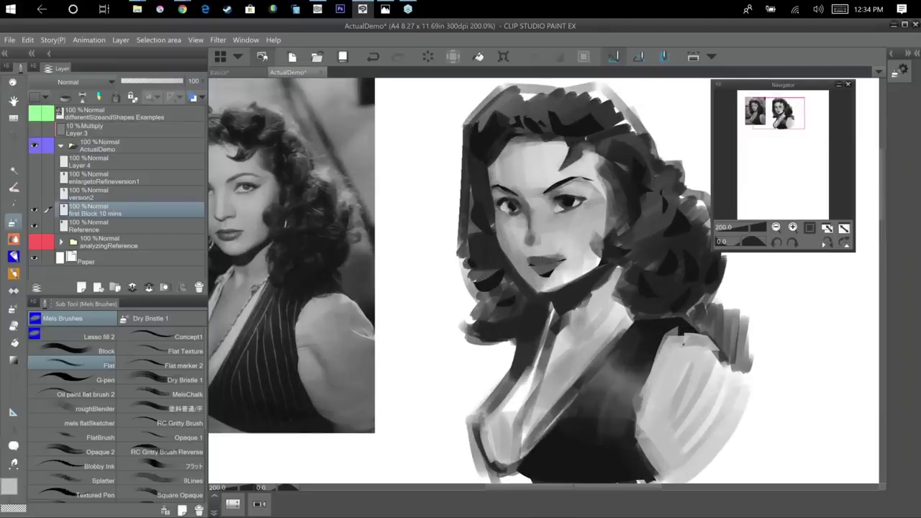
{"action": "left_click_drag", "start_coordinate": [656, 206], "coordinate": [702, 208]}
{"action": "left_click", "coordinate": [558, 210], "text": "alt"}
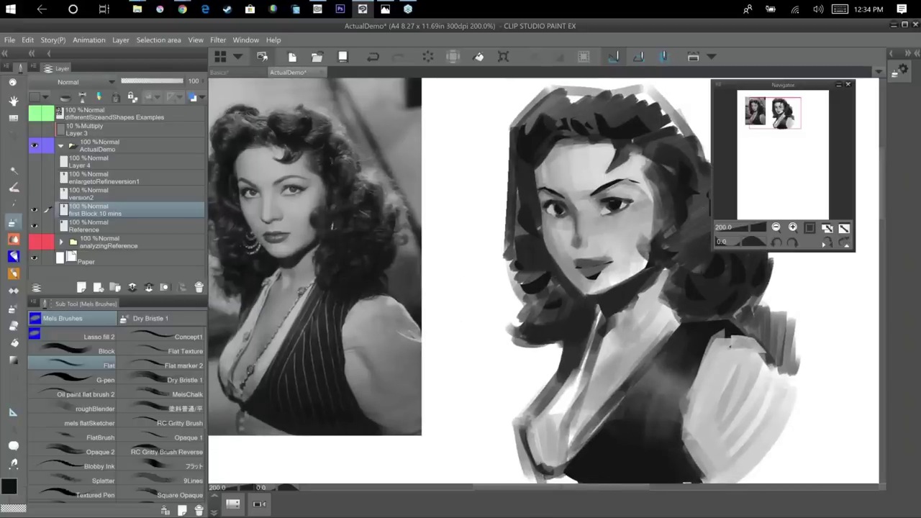
{"action": "left_click", "coordinate": [606, 209], "text": "alt"}
{"action": "left_click_drag", "start_coordinate": [619, 200], "coordinate": [615, 205]}
{"action": "left_click", "coordinate": [618, 204], "text": "alt"}
{"action": "left_click", "coordinate": [614, 206], "text": "alt"}
{"action": "left_click_drag", "start_coordinate": [616, 206], "coordinate": [613, 217]}
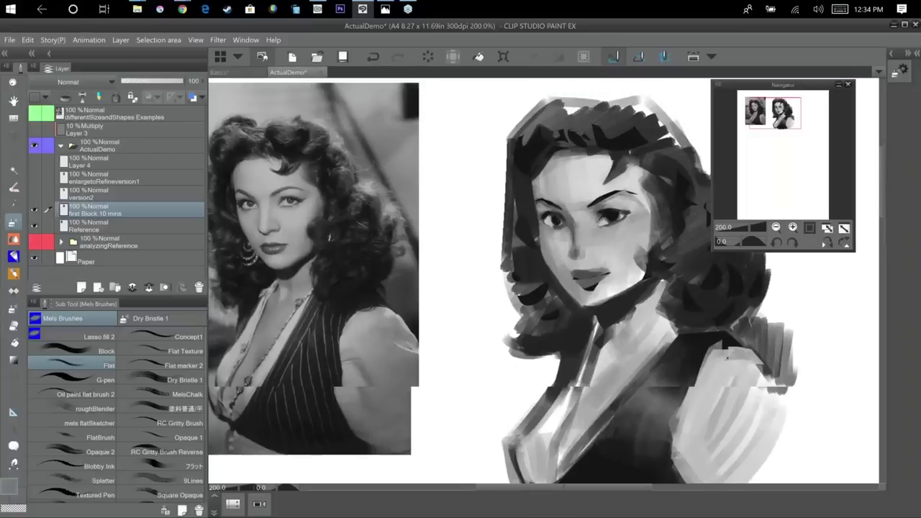
Touch up the top of the sleeve with sampled light grey and the hair beside the neck with sampled dark grey.
{"action": "left_click", "coordinate": [613, 215], "text": "alt"}
{"action": "left_click", "coordinate": [726, 356], "text": "alt"}
{"action": "left_click_drag", "start_coordinate": [726, 356], "coordinate": [695, 354]}
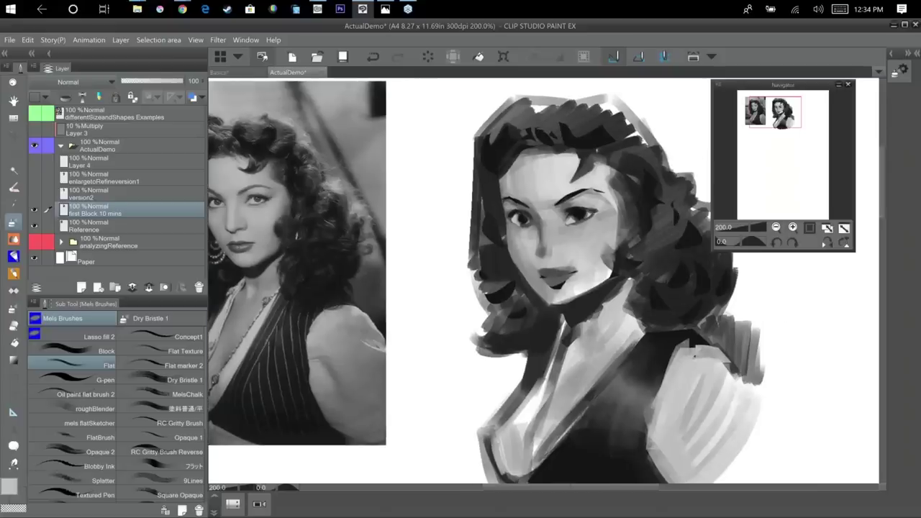
{"action": "left_click", "coordinate": [658, 258], "text": "alt"}
{"action": "left_click_drag", "start_coordinate": [658, 257], "coordinate": [696, 228]}
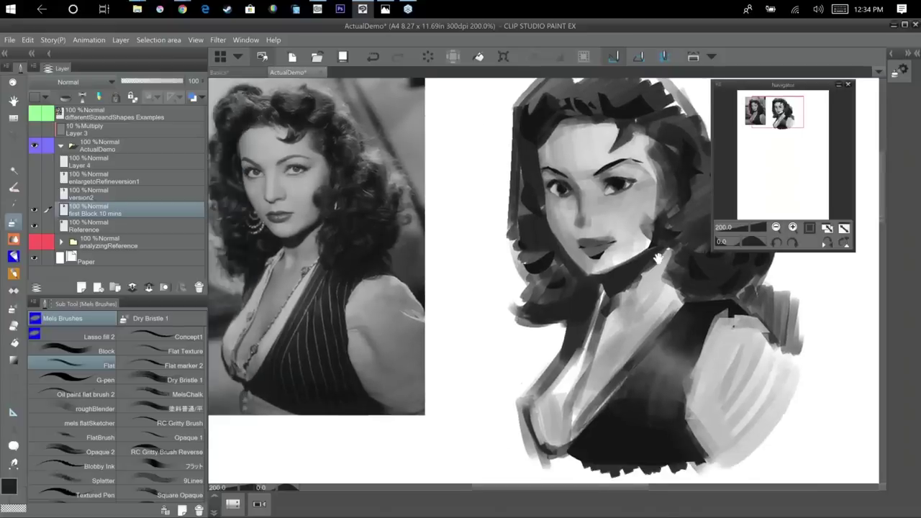
Paint a dark parting line between the lips.
{"action": "left_click", "coordinate": [595, 252], "text": "alt"}
{"action": "left_click_drag", "start_coordinate": [580, 248], "coordinate": [617, 241]}
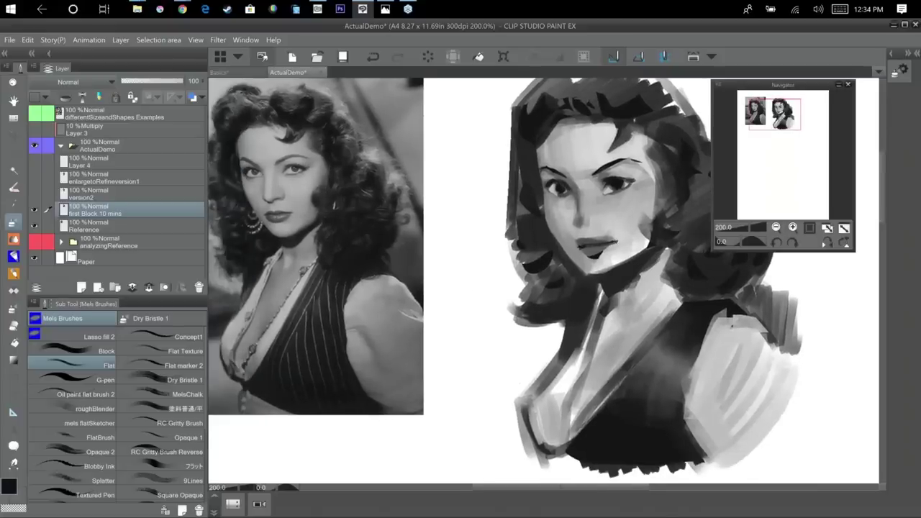
Enlarge the Flat brush and rework the neck shadow below the jaw with sampled greys.
{"action": "left_click_drag", "start_coordinate": [602, 362], "coordinate": [567, 386]}
{"action": "left_click", "coordinate": [696, 349], "text": "alt"}
{"action": "key", "text": "]"}
{"action": "left_click_drag", "start_coordinate": [626, 276], "coordinate": [598, 308]}
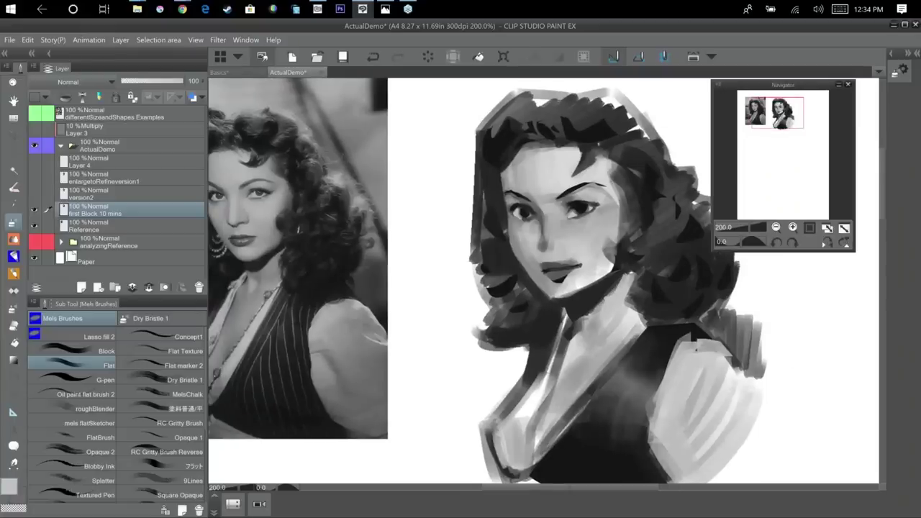
{"action": "key", "text": "x"}
{"action": "left_click", "coordinate": [603, 303], "text": "alt"}
{"action": "left_click_drag", "start_coordinate": [626, 273], "coordinate": [599, 307]}
Touch up the hair beside the cheek and neck with sampled dark greys.
{"action": "left_click_drag", "start_coordinate": [642, 337], "coordinate": [621, 314]}
{"action": "left_click", "coordinate": [620, 277], "text": "alt"}
{"action": "left_click_drag", "start_coordinate": [608, 257], "coordinate": [627, 303]}
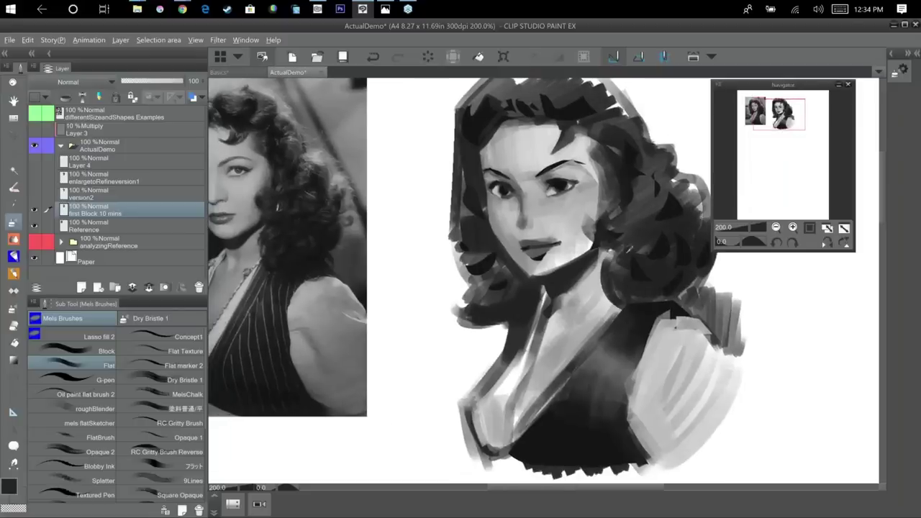
{"action": "left_click", "coordinate": [672, 210], "text": "alt"}
{"action": "mouse_move", "coordinate": [670, 193]}
{"action": "left_mouse_down"}
{"action": "mouse_move", "coordinate": [653, 221]}
{"action": "mouse_move", "coordinate": [592, 264]}
{"action": "left_mouse_up"}
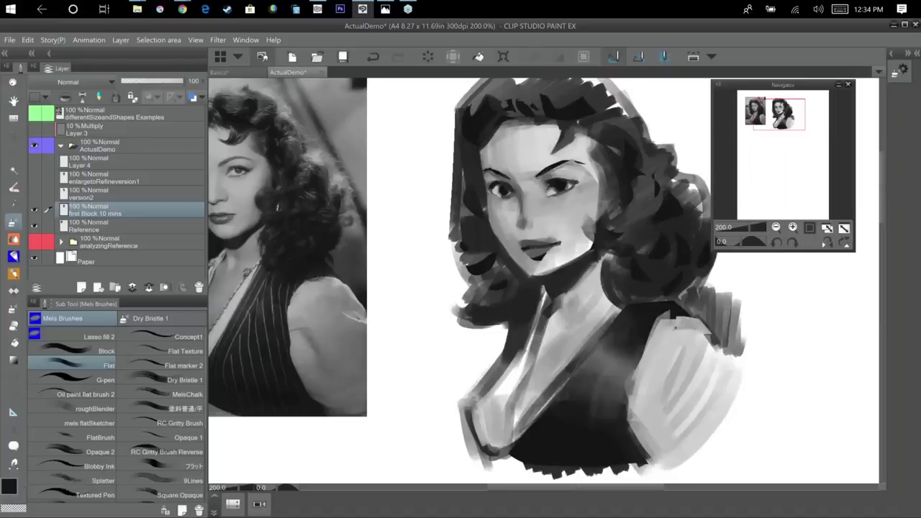
{"action": "mouse_move", "coordinate": [609, 197]}
{"action": "left_mouse_down"}
{"action": "mouse_move", "coordinate": [601, 216]}
{"action": "mouse_move", "coordinate": [606, 190]}
{"action": "left_mouse_up"}
{"action": "left_click", "coordinate": [594, 196], "text": "alt"}
{"action": "left_click", "coordinate": [609, 198], "text": "alt"}
{"action": "left_click", "coordinate": [606, 190], "text": "alt"}
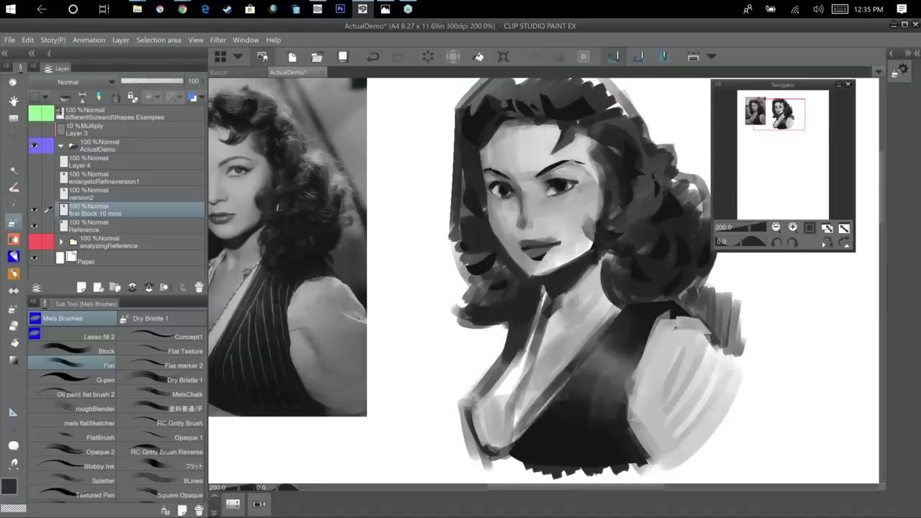
Refine the white and iris of the portrait's left eye with sampled tones.
{"action": "left_click_drag", "start_coordinate": [639, 443], "coordinate": [646, 492]}
{"action": "key", "text": "ctrl+plus"}
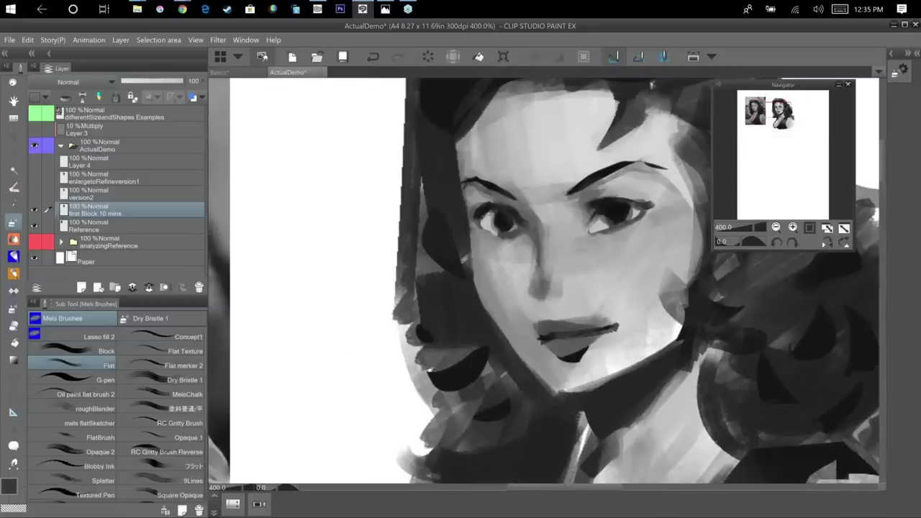
{"action": "left_click", "coordinate": [494, 220], "text": "alt"}
{"action": "left_click_drag", "start_coordinate": [492, 220], "coordinate": [502, 229]}
{"action": "left_click", "coordinate": [511, 212], "text": "alt"}
{"action": "mouse_move", "coordinate": [497, 219]}
{"action": "left_mouse_down"}
{"action": "mouse_move", "coordinate": [498, 228]}
{"action": "mouse_move", "coordinate": [509, 217]}
{"action": "mouse_move", "coordinate": [502, 201]}
{"action": "mouse_move", "coordinate": [534, 218]}
{"action": "mouse_move", "coordinate": [502, 208]}
{"action": "mouse_move", "coordinate": [523, 218]}
{"action": "left_mouse_up"}
{"action": "left_click", "coordinate": [489, 194], "text": "alt"}
{"action": "left_click", "coordinate": [486, 209], "text": "alt"}
{"action": "left_click", "coordinate": [568, 269], "text": "alt"}
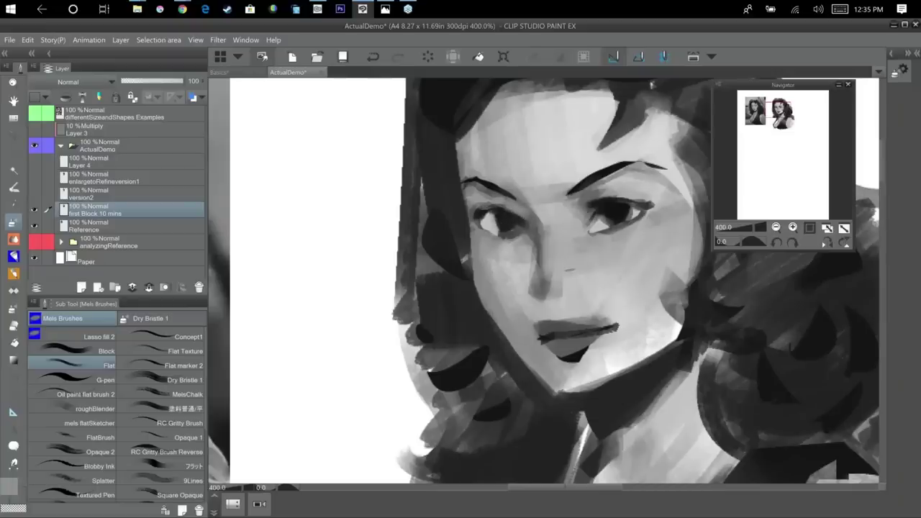
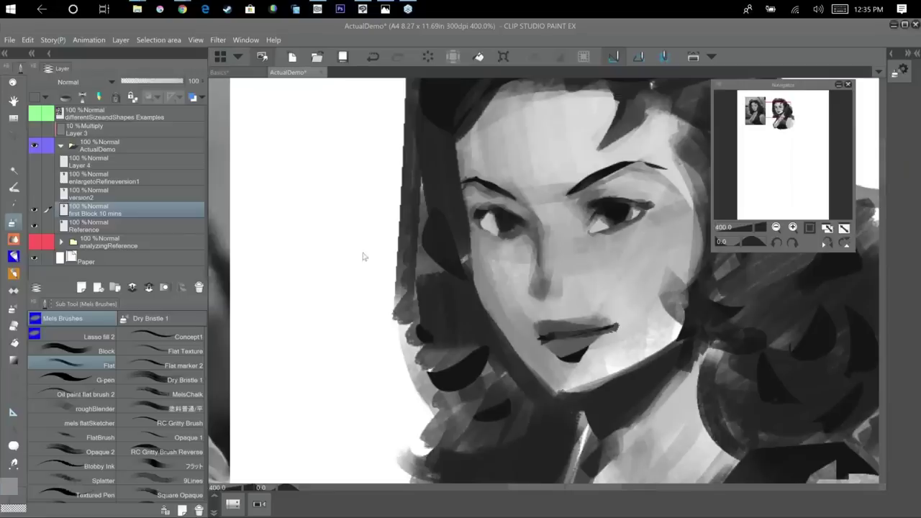
Dab a small grey mark on the blank canvas beside the head and check the painting at several zooms and rotated -15 degrees.
{"action": "left_click", "coordinate": [333, 264]}
{"action": "scroll", "coordinate": [332, 264], "scroll_direction": "up", "scroll_amount": 3}
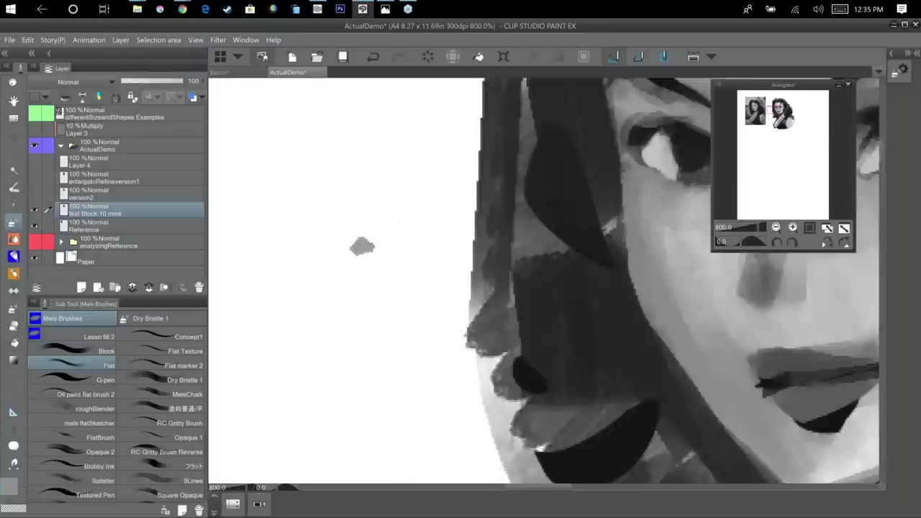
{"action": "scroll", "coordinate": [319, 291], "scroll_direction": "down", "scroll_amount": 5}
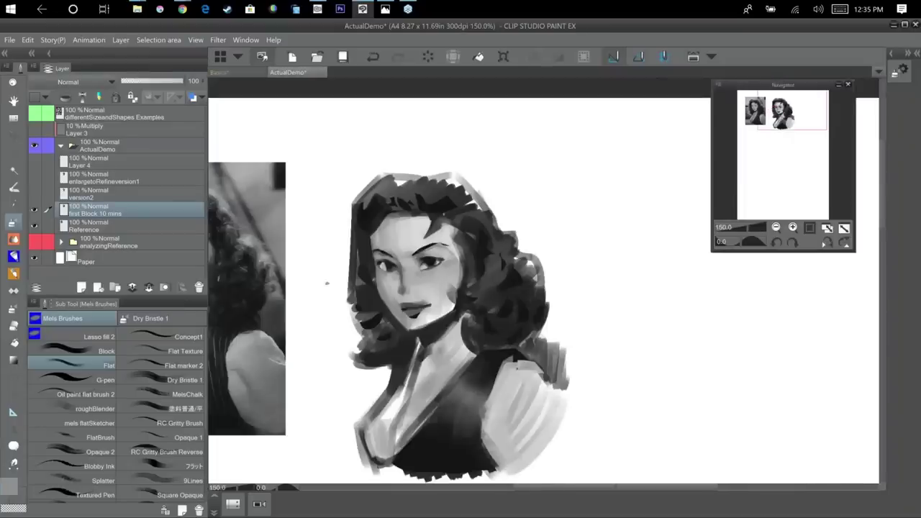
{"action": "scroll", "coordinate": [319, 291], "scroll_direction": "up", "scroll_amount": 5}
{"action": "scroll", "coordinate": [319, 292], "scroll_direction": "down", "scroll_amount": 5}
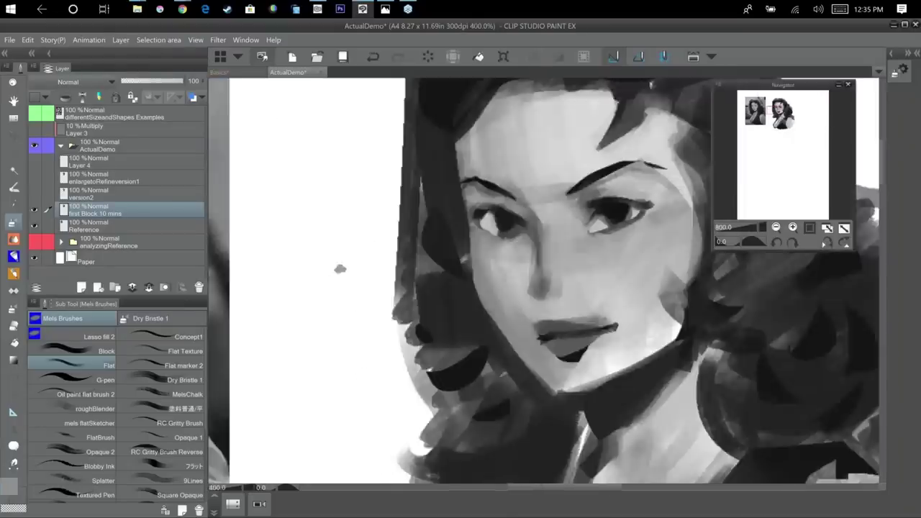
{"action": "scroll", "coordinate": [327, 282], "scroll_direction": "up", "scroll_amount": 1}
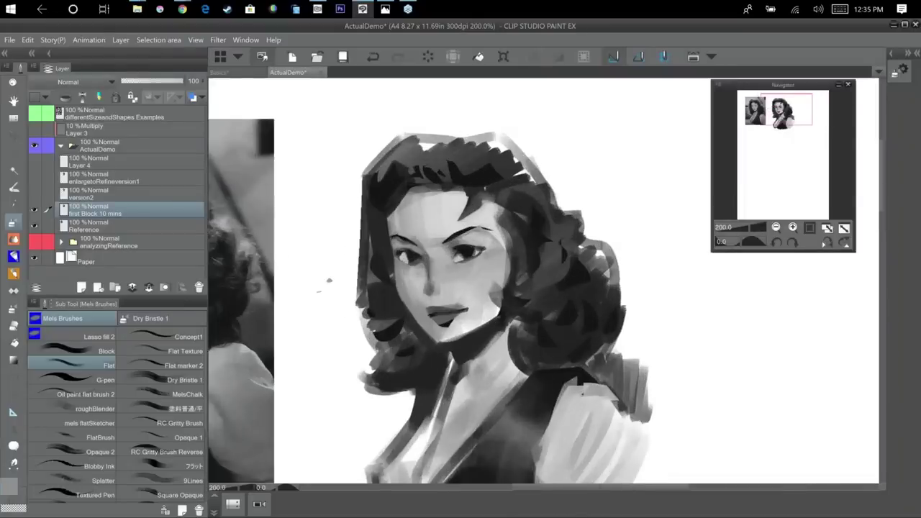
{"action": "key", "text": "minus"}
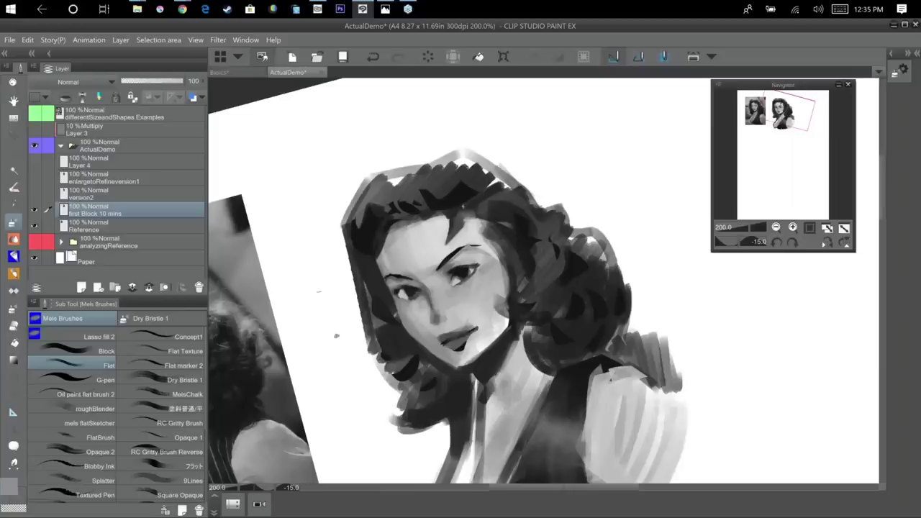
{"action": "key", "text": "asciicircum"}
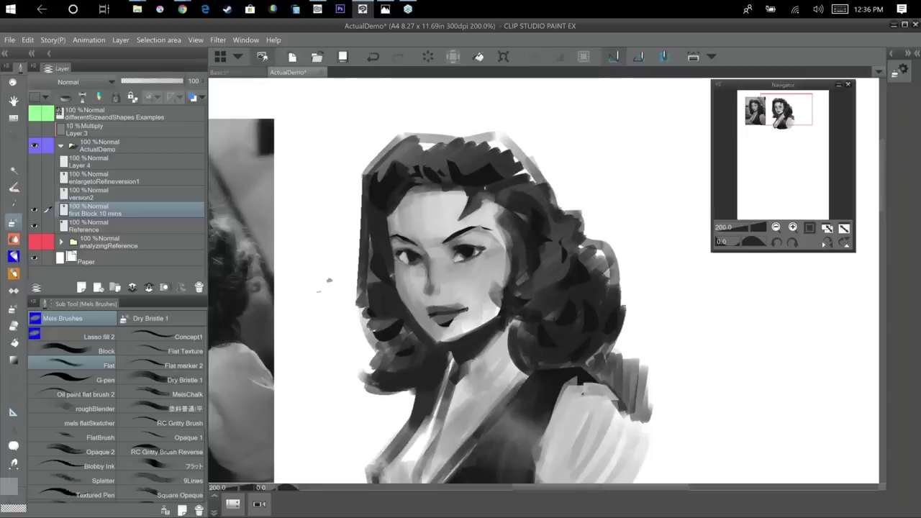
{"action": "left_click_drag", "start_coordinate": [329, 280], "coordinate": [372, 210]}
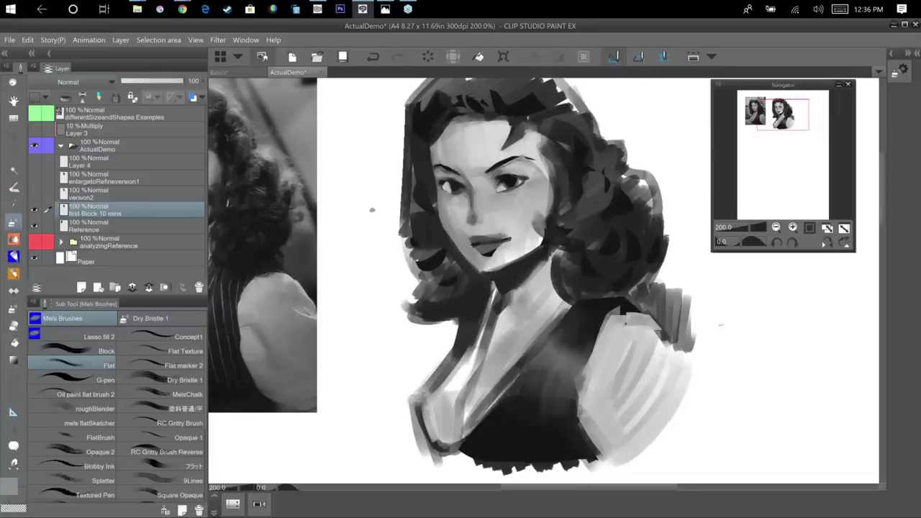
Check the portrait by flipping the canvas view horizontally and vertically, restoring the normal orientation each time.
{"action": "left_click", "coordinate": [827, 244]}
{"action": "left_click", "coordinate": [828, 244]}
{"action": "left_click", "coordinate": [826, 245]}
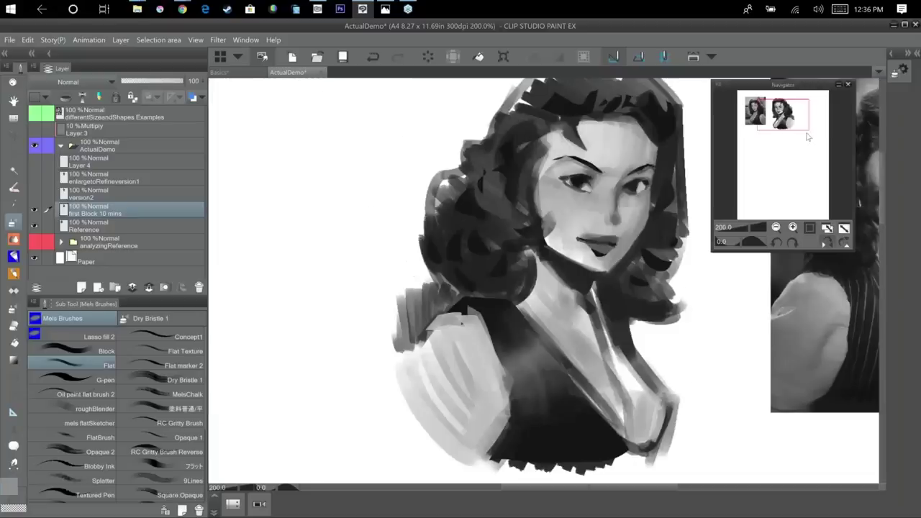
{"action": "left_click", "coordinate": [826, 245]}
{"action": "left_click", "coordinate": [844, 243]}
{"action": "left_click", "coordinate": [844, 244]}
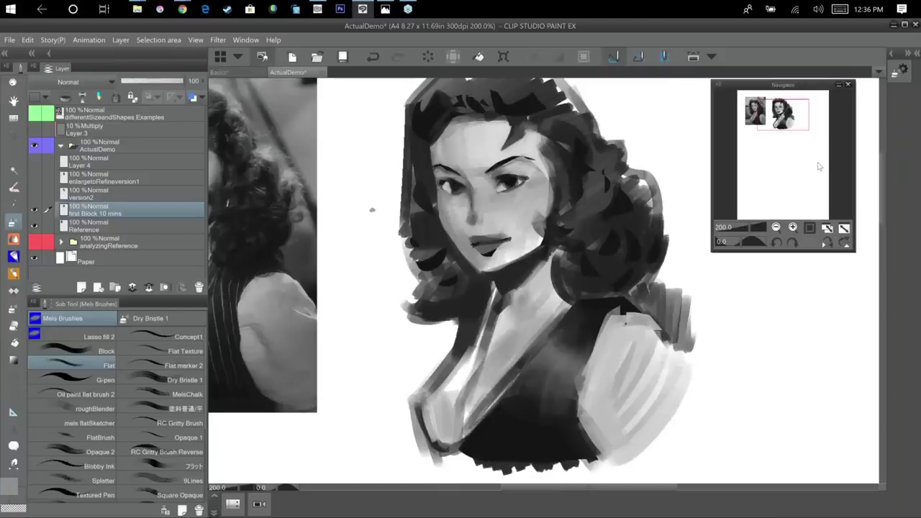
{"action": "left_click", "coordinate": [825, 245]}
{"action": "left_click", "coordinate": [825, 244]}
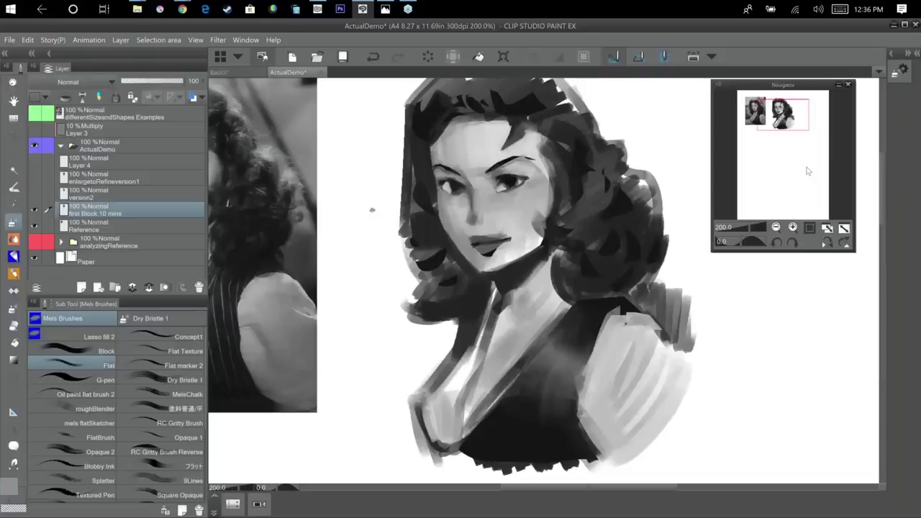
Refine the outer corner of the left eye and the cheek plane below it with sampled tones.
{"action": "left_click_drag", "start_coordinate": [649, 314], "coordinate": [741, 322]}
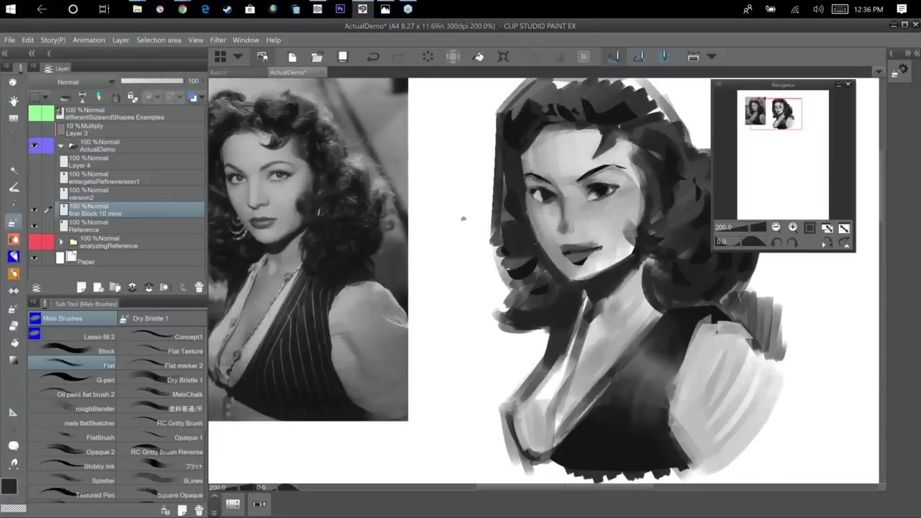
{"action": "left_click", "coordinate": [716, 331], "text": "alt"}
{"action": "left_click", "coordinate": [515, 195], "text": "alt"}
{"action": "mouse_move", "coordinate": [527, 193]}
{"action": "left_mouse_down"}
{"action": "mouse_move", "coordinate": [532, 228]}
{"action": "mouse_move", "coordinate": [525, 206]}
{"action": "left_mouse_up"}
{"action": "left_click", "coordinate": [537, 217], "text": "alt"}
{"action": "left_click", "coordinate": [531, 204], "text": "alt"}
{"action": "left_click", "coordinate": [516, 198], "text": "alt"}
{"action": "left_click_drag", "start_coordinate": [539, 244], "coordinate": [558, 268]}
{"action": "left_click", "coordinate": [555, 228], "text": "alt"}
{"action": "left_click", "coordinate": [553, 243], "text": "alt"}
{"action": "left_click", "coordinate": [541, 253], "text": "alt"}
{"action": "left_click_drag", "start_coordinate": [558, 253], "coordinate": [545, 288]}
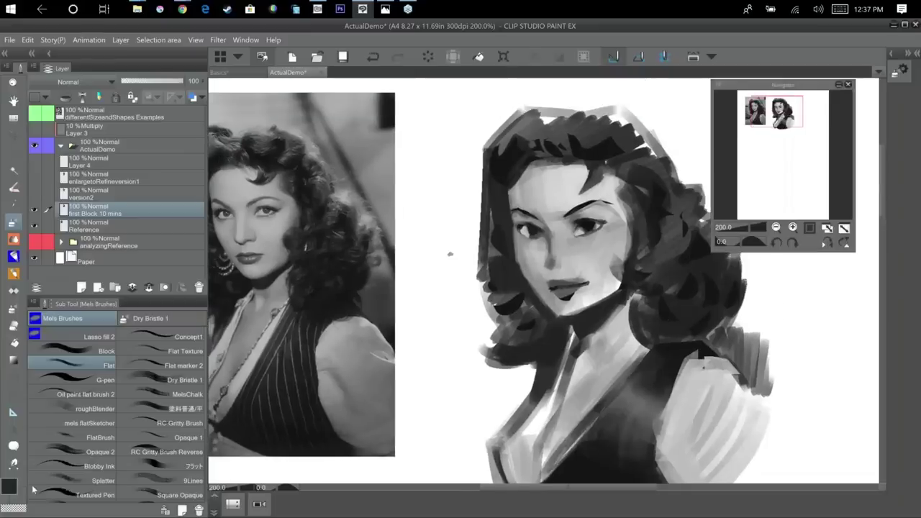
Reshape the tip and underside of the nose by alternating two sampled greys.
{"action": "double_click", "coordinate": [9, 487]}
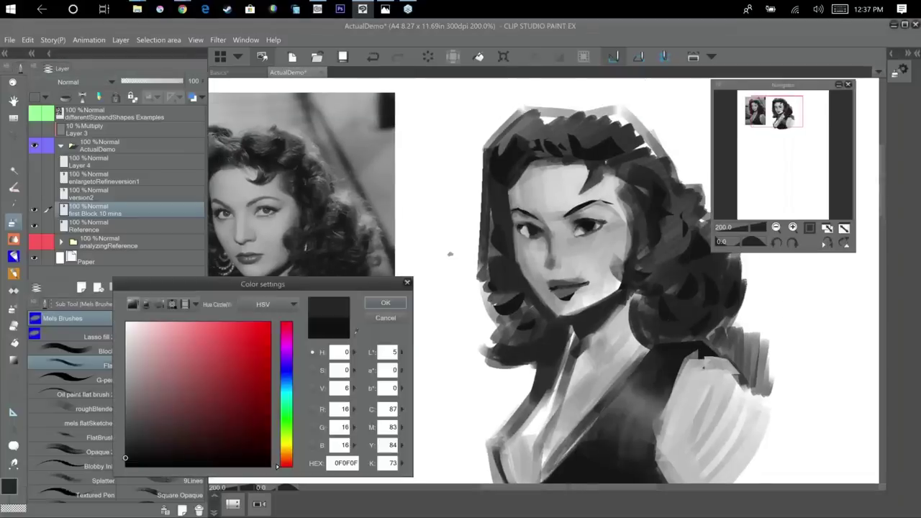
{"action": "key", "text": "Escape"}
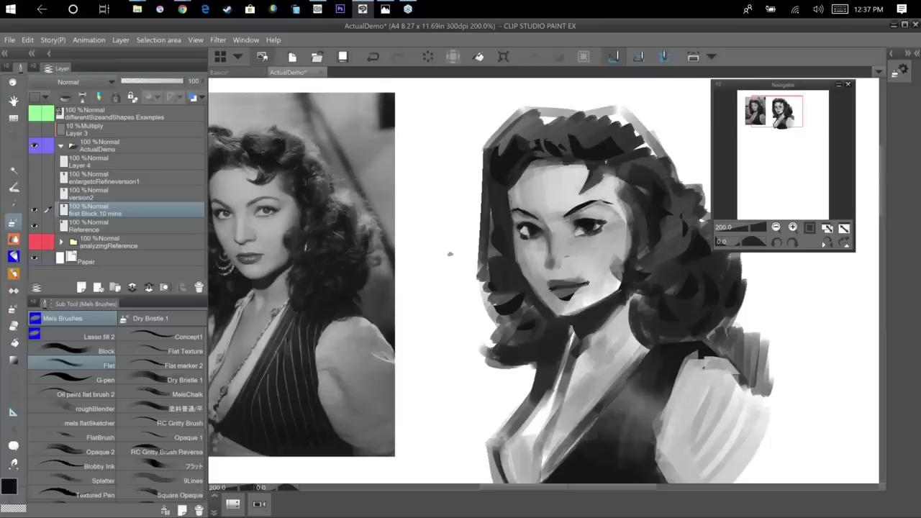
{"action": "key", "text": "x"}
{"action": "mouse_move", "coordinate": [560, 266]}
{"action": "left_mouse_down"}
{"action": "mouse_move", "coordinate": [568, 261]}
{"action": "mouse_move", "coordinate": [552, 271]}
{"action": "mouse_move", "coordinate": [571, 258]}
{"action": "mouse_move", "coordinate": [567, 250]}
{"action": "left_mouse_up"}
{"action": "left_click", "coordinate": [563, 250], "text": "alt"}
{"action": "left_click", "coordinate": [560, 267], "text": "alt"}
{"action": "key", "text": "x"}
{"action": "key", "text": "x"}
{"action": "left_click", "coordinate": [566, 253], "text": "alt"}
{"action": "key", "text": "x"}
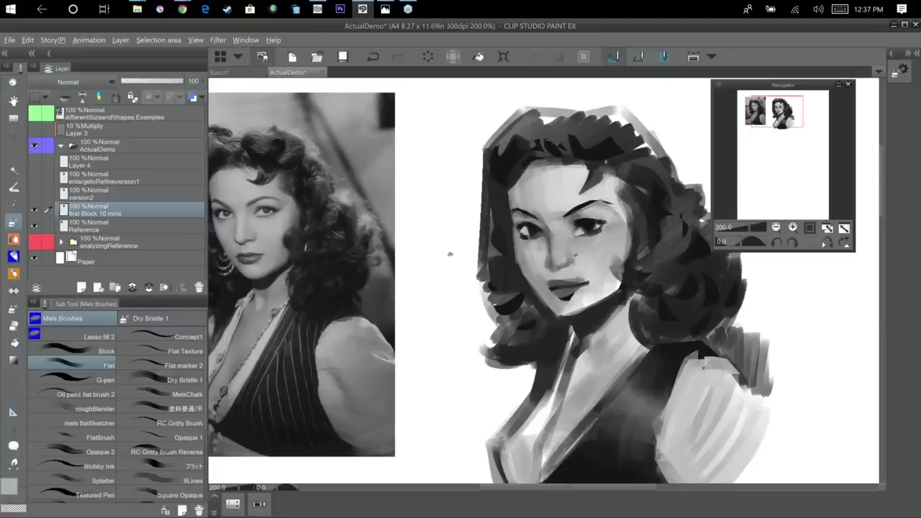
Clean up the nostril wing and the adjacent cheek with a sampled light grey.
{"action": "key", "text": "x"}
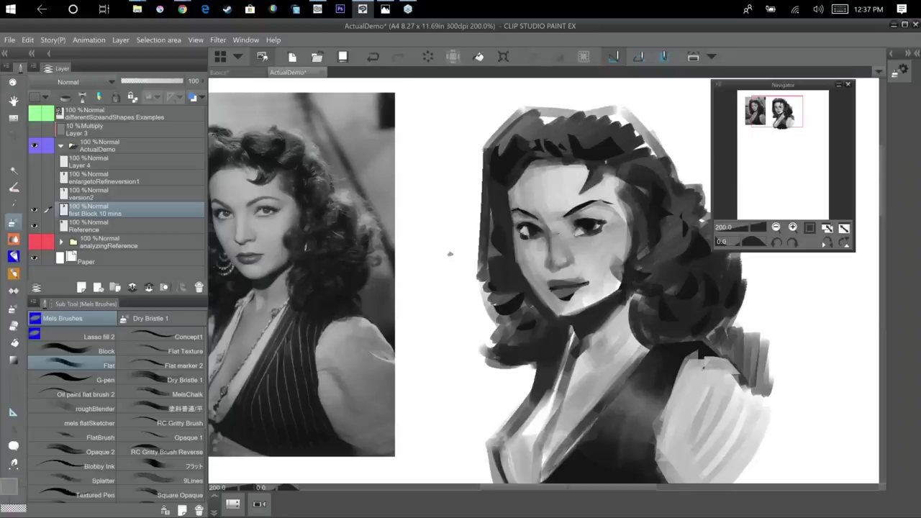
{"action": "key", "text": "x"}
{"action": "left_click", "coordinate": [580, 265], "text": "alt"}
{"action": "key", "text": "x"}
{"action": "key", "text": "x"}
{"action": "key", "text": "x"}
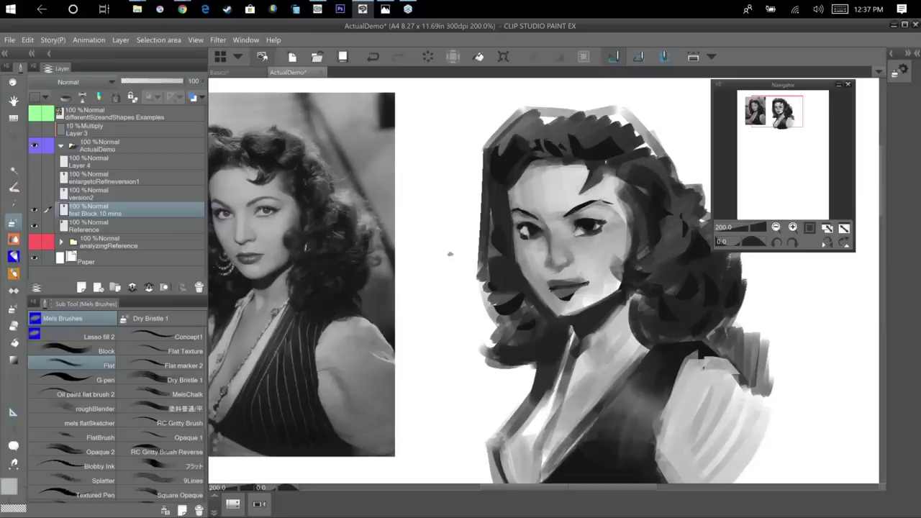
{"action": "key", "text": "x"}
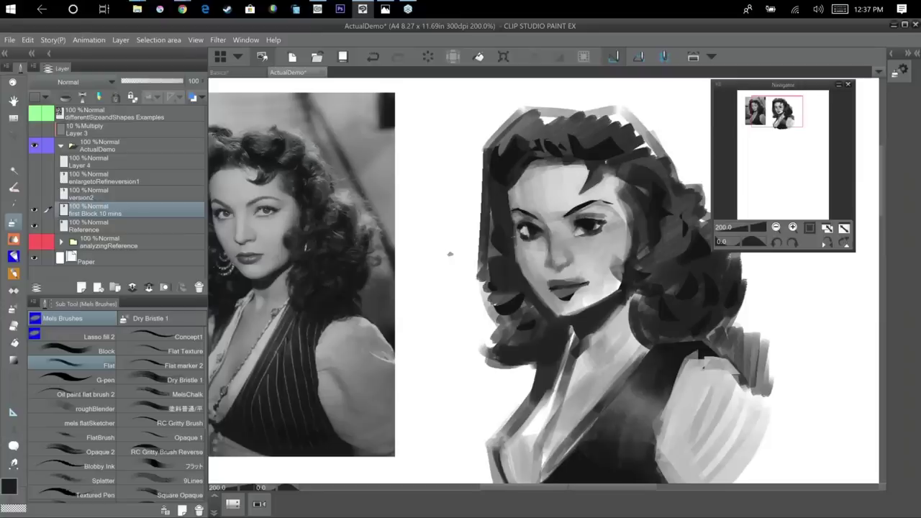
Paint the face edge beside the left eye and the left side of the forehead with sampled tones.
{"action": "left_click", "coordinate": [522, 244], "text": "alt"}
{"action": "left_click_drag", "start_coordinate": [514, 222], "coordinate": [515, 245]}
{"action": "left_click", "coordinate": [520, 248], "text": "alt"}
{"action": "left_click", "coordinate": [528, 186], "text": "alt"}
{"action": "left_click_drag", "start_coordinate": [513, 191], "coordinate": [528, 167]}
{"action": "left_click_drag", "start_coordinate": [515, 187], "coordinate": [532, 162]}
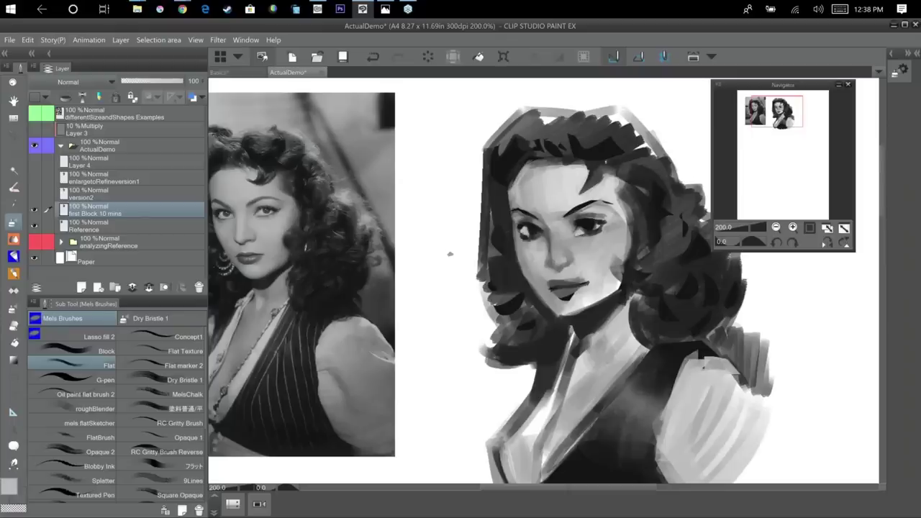
Darken the hair edge along the left side of the forehead with a sampled near-black.
{"action": "key", "text": "ctrl+minus"}
{"action": "left_click_drag", "start_coordinate": [726, 316], "coordinate": [732, 279]}
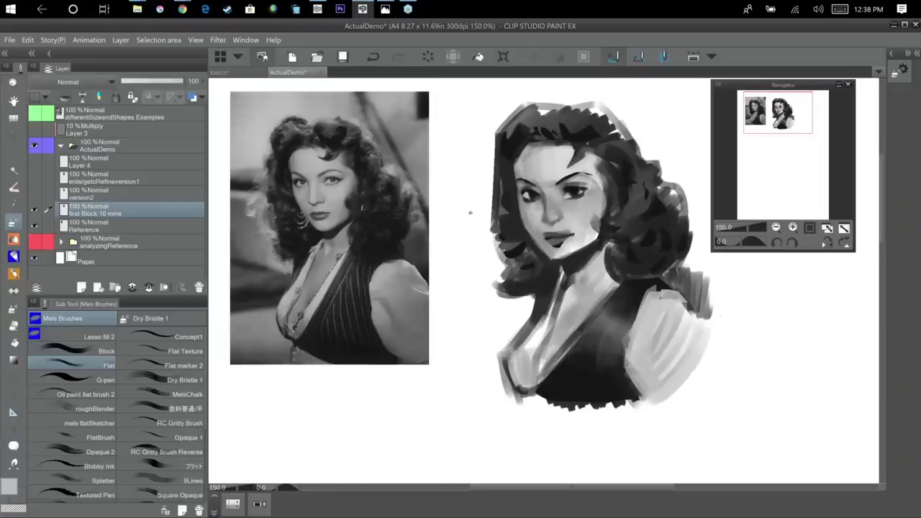
{"action": "left_click_drag", "start_coordinate": [569, 166], "coordinate": [557, 186]}
{"action": "scroll", "coordinate": [557, 186], "scroll_direction": "up", "scroll_amount": 3}
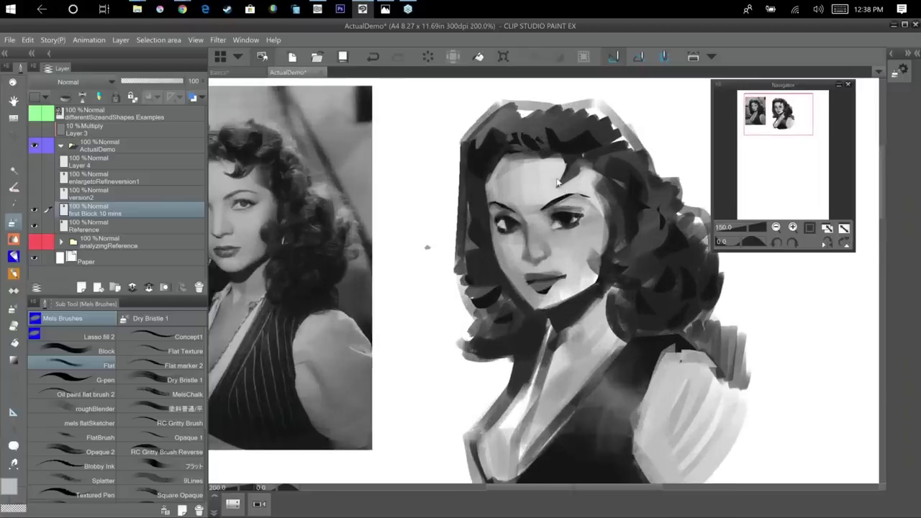
{"action": "left_click_drag", "start_coordinate": [610, 129], "coordinate": [627, 145]}
{"action": "left_click", "coordinate": [427, 229], "text": "alt"}
{"action": "left_click_drag", "start_coordinate": [435, 238], "coordinate": [451, 156]}
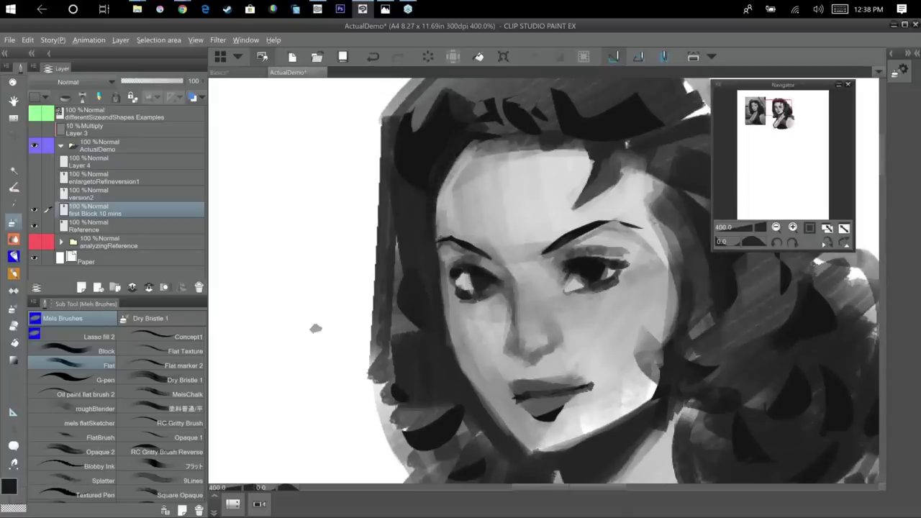
{"action": "double_click", "coordinate": [9, 487]}
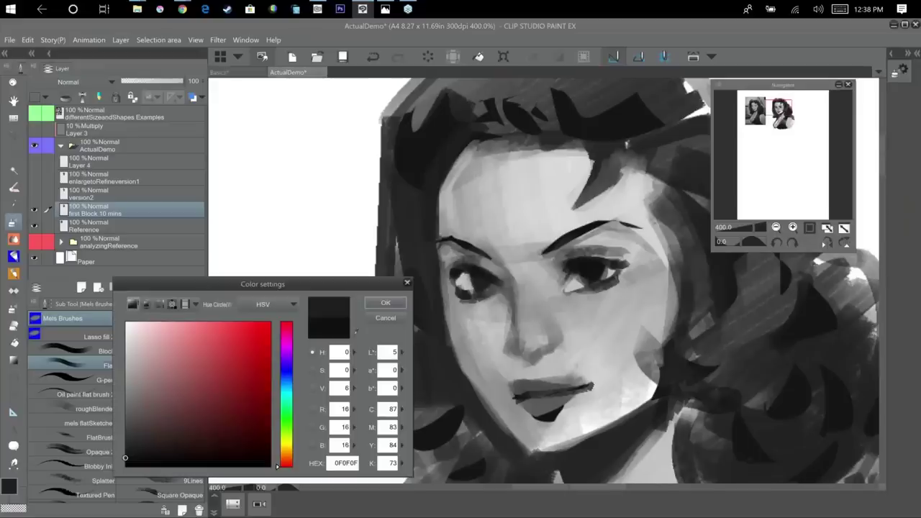
{"action": "key", "text": "Escape"}
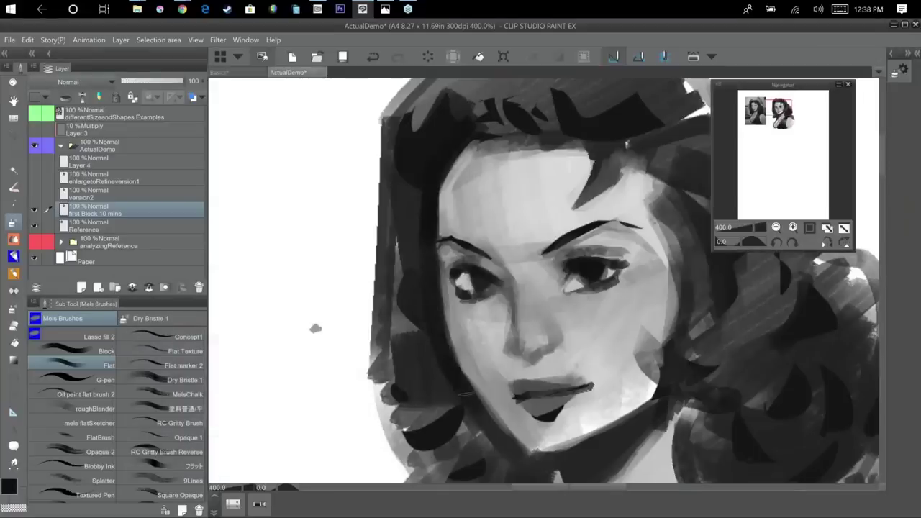
Restate the jawline from the ear to the chin with sampled light and mid greys.
{"action": "left_click_drag", "start_coordinate": [315, 328], "coordinate": [305, 243]}
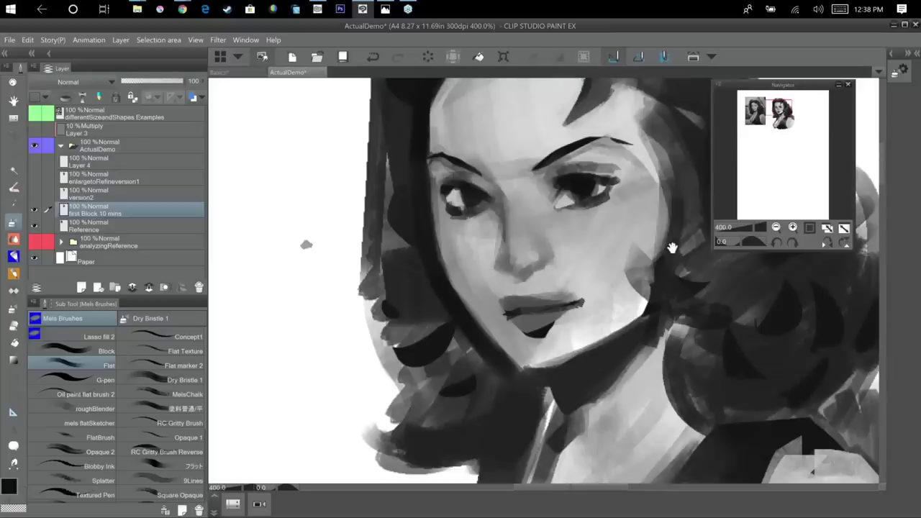
{"action": "left_click", "coordinate": [636, 317], "text": "alt"}
{"action": "left_click_drag", "start_coordinate": [636, 322], "coordinate": [558, 360]}
{"action": "left_click", "coordinate": [615, 337], "text": "alt"}
{"action": "left_click_drag", "start_coordinate": [646, 305], "coordinate": [535, 368]}
{"action": "left_click", "coordinate": [584, 344], "text": "alt"}
{"action": "left_click_drag", "start_coordinate": [587, 335], "coordinate": [535, 361]}
{"action": "left_click_drag", "start_coordinate": [637, 305], "coordinate": [542, 357]}
{"action": "left_click_drag", "start_coordinate": [632, 301], "coordinate": [518, 368]}
{"action": "left_click", "coordinate": [603, 313], "text": "alt"}
{"action": "left_click", "coordinate": [550, 355], "text": "alt"}
{"action": "left_click_drag", "start_coordinate": [608, 336], "coordinate": [535, 368]}
Deepen the shadow under the jaw with a sampled near-black and compare the portrait with the reference.
{"action": "left_click", "coordinate": [574, 366], "text": "alt"}
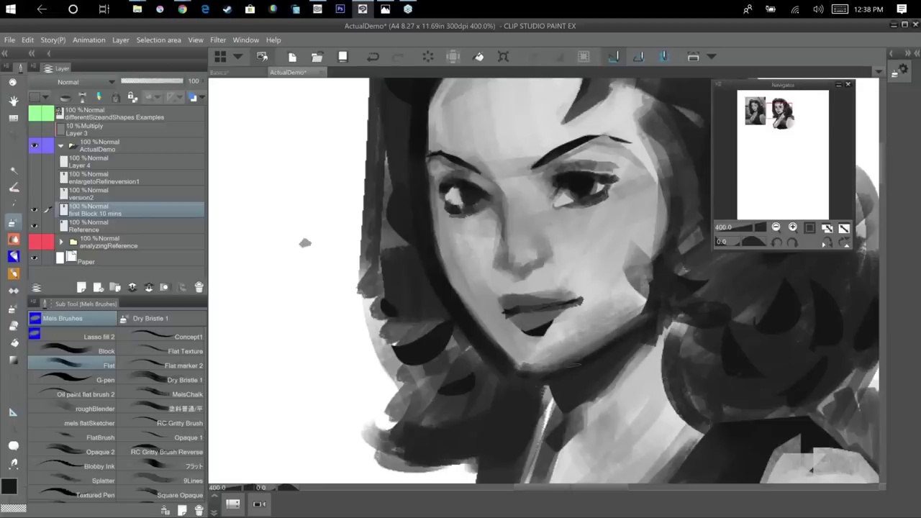
{"action": "left_click_drag", "start_coordinate": [641, 320], "coordinate": [568, 356]}
{"action": "mouse_move", "coordinate": [656, 310]}
{"action": "left_mouse_down"}
{"action": "mouse_move", "coordinate": [616, 421]}
{"action": "mouse_move", "coordinate": [617, 377]}
{"action": "left_mouse_up"}
{"action": "key", "text": "ctrl+minus"}
{"action": "left_click_drag", "start_coordinate": [641, 231], "coordinate": [715, 229]}
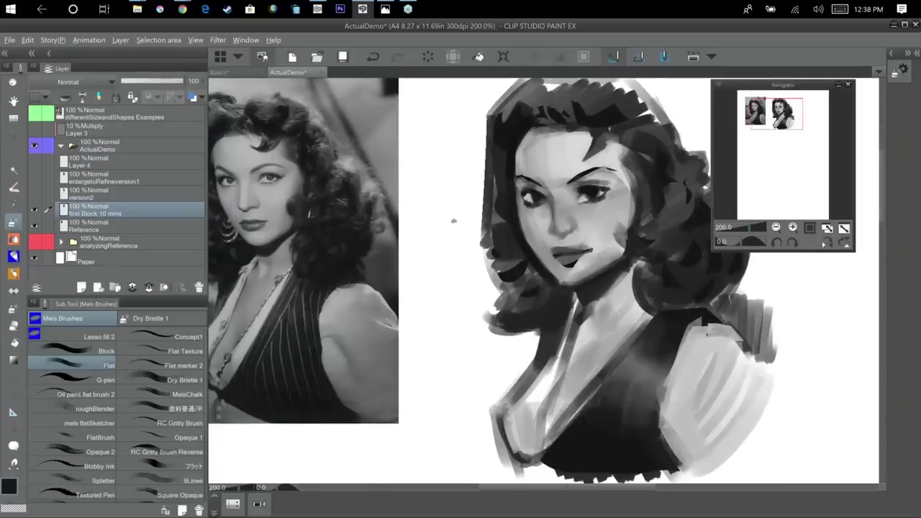
{"action": "left_click_drag", "start_coordinate": [453, 221], "coordinate": [485, 181]}
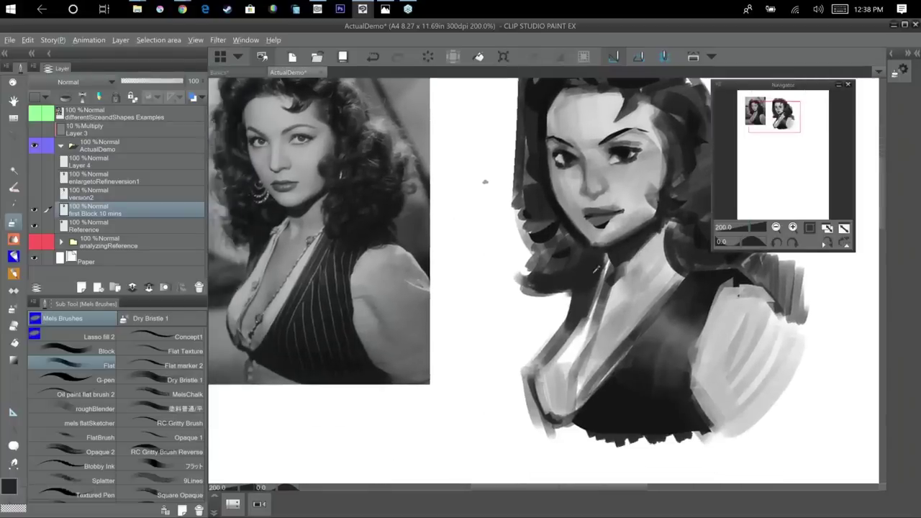
Choose a near-black with V 7 and restate the collar edge and neckline below the chin, adding sampled greys.
{"action": "double_click", "coordinate": [10, 487]}
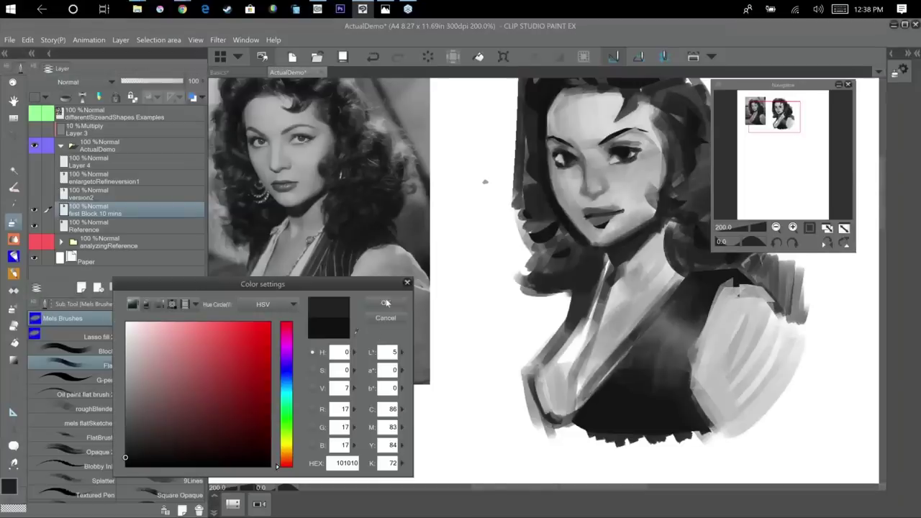
{"action": "key", "text": "Return"}
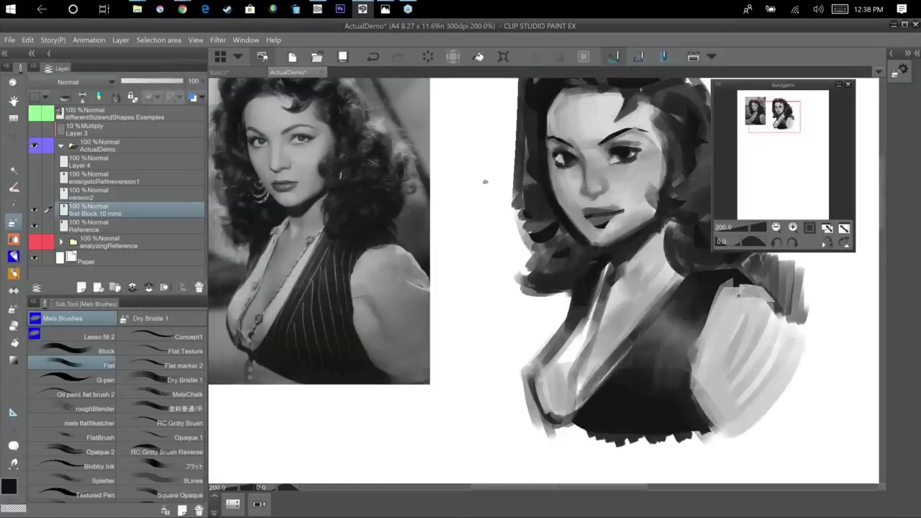
{"action": "mouse_move", "coordinate": [600, 270]}
{"action": "left_mouse_down"}
{"action": "mouse_move", "coordinate": [591, 304]}
{"action": "mouse_move", "coordinate": [558, 339]}
{"action": "mouse_move", "coordinate": [580, 304]}
{"action": "mouse_move", "coordinate": [570, 343]}
{"action": "left_mouse_up"}
{"action": "left_click", "coordinate": [568, 356], "text": "alt"}
{"action": "left_click", "coordinate": [580, 342], "text": "alt"}
{"action": "mouse_move", "coordinate": [606, 304]}
{"action": "left_mouse_down"}
{"action": "mouse_move", "coordinate": [589, 341]}
{"action": "mouse_move", "coordinate": [524, 399]}
{"action": "mouse_move", "coordinate": [545, 393]}
{"action": "left_mouse_up"}
{"action": "left_click", "coordinate": [577, 295], "text": "alt"}
{"action": "mouse_move", "coordinate": [584, 292]}
{"action": "left_mouse_down"}
{"action": "mouse_move", "coordinate": [594, 327]}
{"action": "mouse_move", "coordinate": [590, 307]}
{"action": "mouse_move", "coordinate": [589, 324]}
{"action": "mouse_move", "coordinate": [568, 319]}
{"action": "mouse_move", "coordinate": [570, 310]}
{"action": "mouse_move", "coordinate": [564, 338]}
{"action": "left_mouse_up"}
Sample greys around the base of the neck and paint light tone beside the collar.
{"action": "left_click", "coordinate": [596, 293], "text": "alt"}
{"action": "left_click", "coordinate": [592, 311], "text": "alt"}
{"action": "left_click", "coordinate": [603, 298], "text": "alt"}
{"action": "key", "text": "x"}
{"action": "left_click", "coordinate": [584, 308], "text": "alt"}
{"action": "left_click", "coordinate": [575, 293], "text": "alt"}
{"action": "left_click", "coordinate": [584, 310], "text": "alt"}
{"action": "left_click", "coordinate": [572, 293], "text": "alt"}
{"action": "left_click", "coordinate": [584, 309], "text": "alt"}
{"action": "left_click", "coordinate": [579, 306], "text": "alt"}
{"action": "key", "text": "x"}
{"action": "left_click", "coordinate": [578, 316], "text": "alt"}
{"action": "left_click_drag", "start_coordinate": [571, 321], "coordinate": [565, 339]}
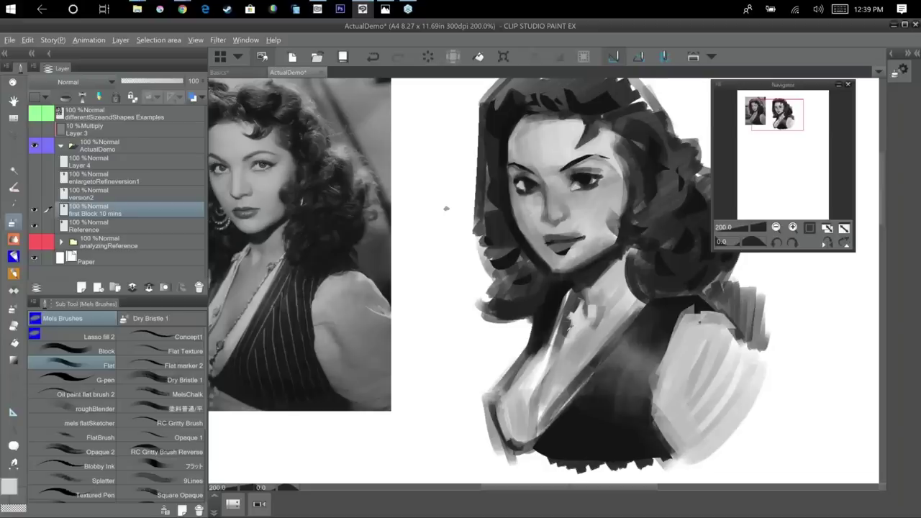
Draw a thin near-black line down the collar's inner edge from the neck to the bottom of the neckline.
{"action": "key", "text": "x"}
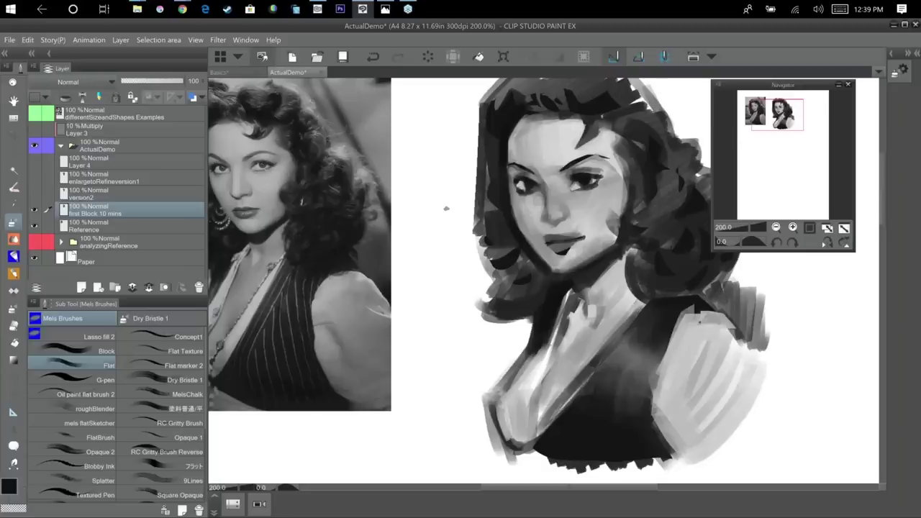
{"action": "left_click_drag", "start_coordinate": [573, 291], "coordinate": [542, 372]}
{"action": "mouse_move", "coordinate": [597, 351]}
{"action": "left_mouse_down"}
{"action": "mouse_move", "coordinate": [630, 323]}
{"action": "mouse_move", "coordinate": [565, 362]}
{"action": "mouse_move", "coordinate": [551, 400]}
{"action": "left_mouse_up"}
{"action": "left_click", "coordinate": [552, 374], "text": "alt"}
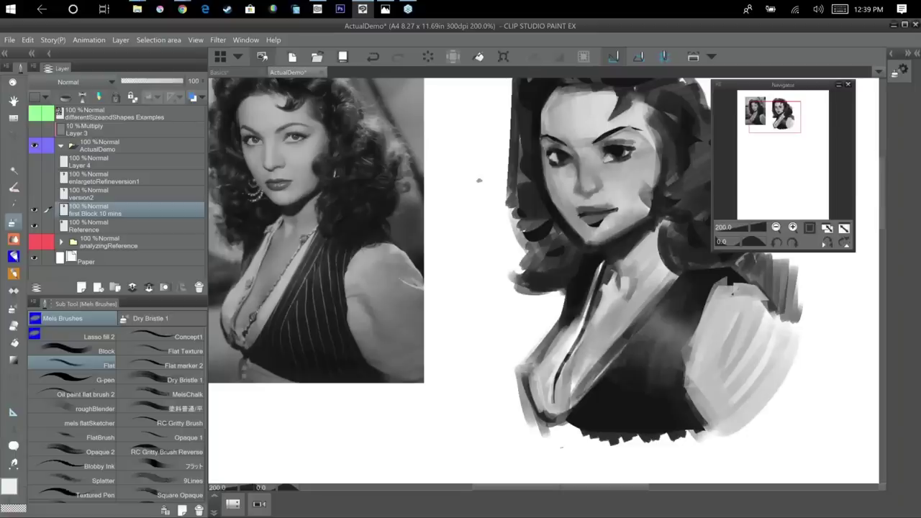
Restate the left corner of the upper lip with a sampled grey.
{"action": "left_click_drag", "start_coordinate": [685, 396], "coordinate": [636, 446]}
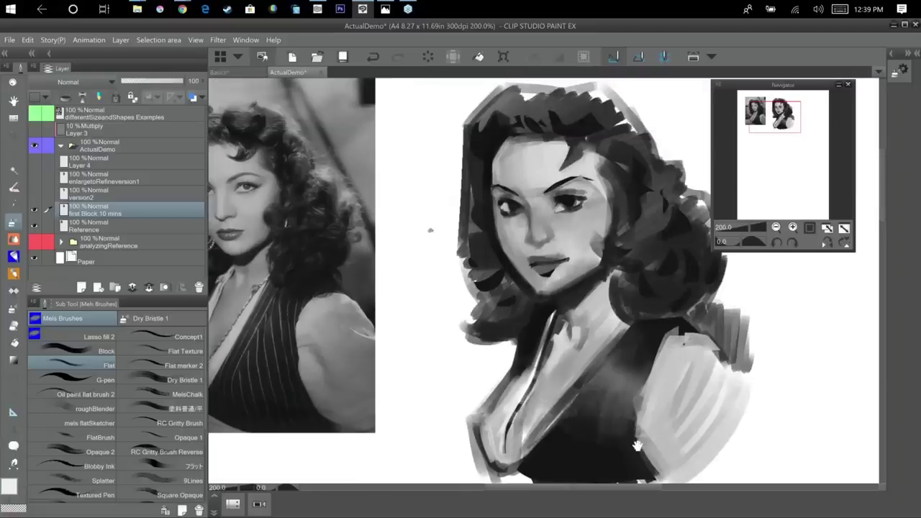
{"action": "left_click", "coordinate": [659, 323], "text": "ctrl"}
{"action": "left_click_drag", "start_coordinate": [659, 324], "coordinate": [806, 402]}
{"action": "left_click", "coordinate": [551, 287], "text": "alt"}
{"action": "mouse_move", "coordinate": [545, 278]}
{"action": "left_mouse_down"}
{"action": "mouse_move", "coordinate": [574, 272]}
{"action": "mouse_move", "coordinate": [561, 269]}
{"action": "left_mouse_up"}
{"action": "left_click", "coordinate": [568, 276], "text": "alt"}
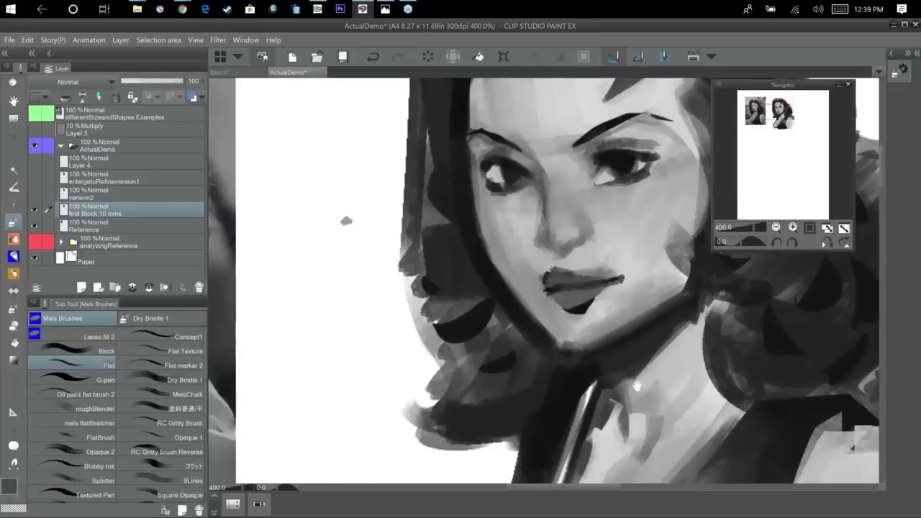
Refine the line where the lips meet with sampled dark and mid greys.
{"action": "left_click_drag", "start_coordinate": [637, 384], "coordinate": [626, 423]}
{"action": "left_click_drag", "start_coordinate": [539, 324], "coordinate": [591, 318]}
{"action": "left_click", "coordinate": [540, 327], "text": "alt"}
{"action": "mouse_move", "coordinate": [541, 328]}
{"action": "left_mouse_down"}
{"action": "mouse_move", "coordinate": [580, 324]}
{"action": "mouse_move", "coordinate": [573, 326]}
{"action": "left_mouse_up"}
{"action": "left_click", "coordinate": [561, 333], "text": "alt"}
{"action": "left_click", "coordinate": [547, 322], "text": "alt"}
{"action": "left_click", "coordinate": [544, 326], "text": "alt"}
{"action": "mouse_move", "coordinate": [543, 328]}
{"action": "left_mouse_down"}
{"action": "mouse_move", "coordinate": [603, 320]}
{"action": "mouse_move", "coordinate": [584, 323]}
{"action": "left_mouse_up"}
{"action": "left_click", "coordinate": [560, 331], "text": "alt"}
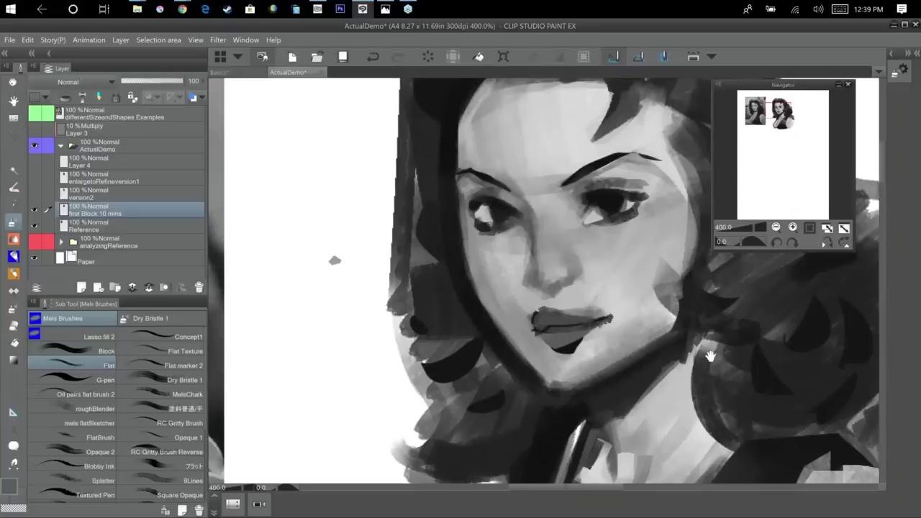
Lasso the eye and brow area, shift it slightly upward with a transform, and deselect.
{"action": "left_click_drag", "start_coordinate": [646, 370], "coordinate": [698, 379]}
{"action": "key", "text": "ctrl+alt+0"}
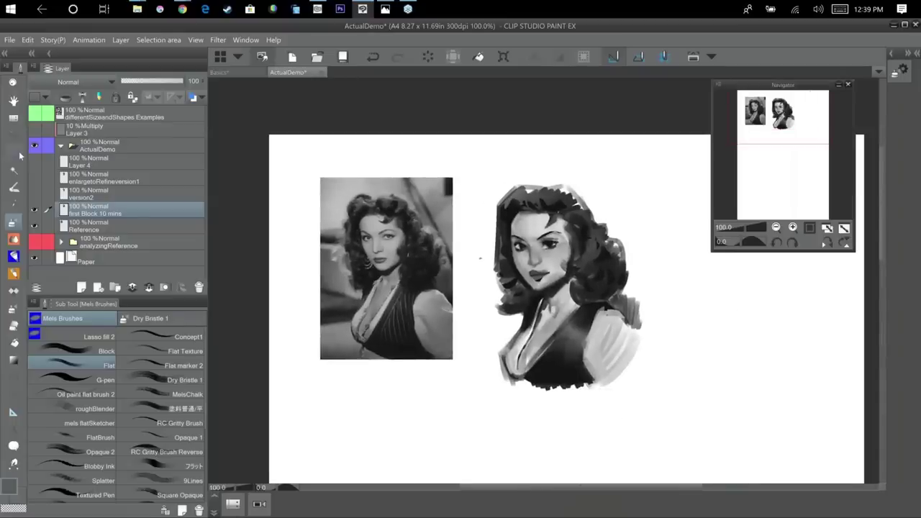
{"action": "left_click", "coordinate": [14, 152]}
{"action": "left_click_drag", "start_coordinate": [527, 256], "coordinate": [566, 257]}
{"action": "mouse_move", "coordinate": [545, 222]}
{"action": "left_mouse_down"}
{"action": "mouse_move", "coordinate": [520, 226]}
{"action": "mouse_move", "coordinate": [515, 250]}
{"action": "left_mouse_up"}
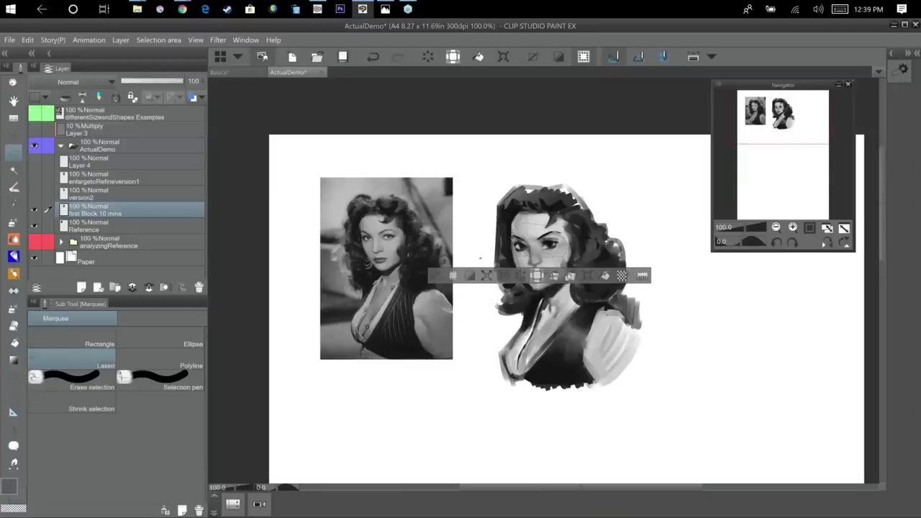
{"action": "left_click", "coordinate": [588, 277]}
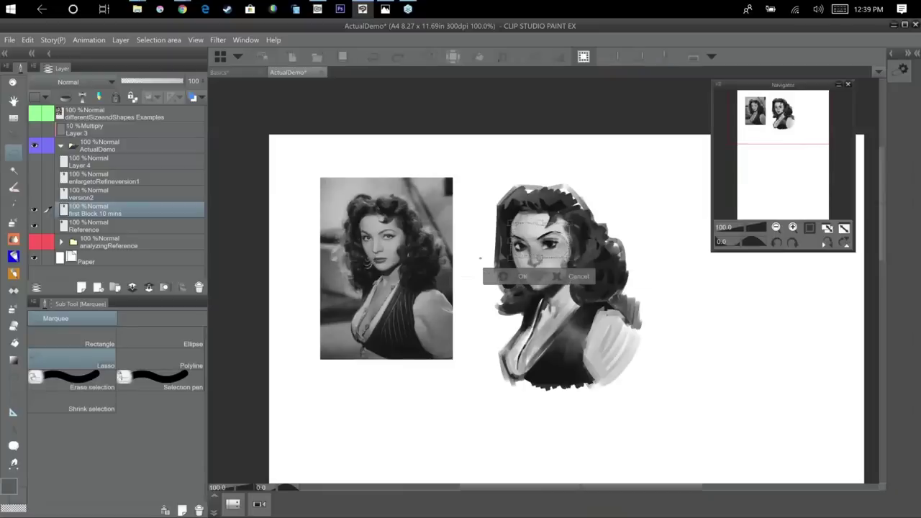
{"action": "left_click_drag", "start_coordinate": [539, 242], "coordinate": [541, 240]}
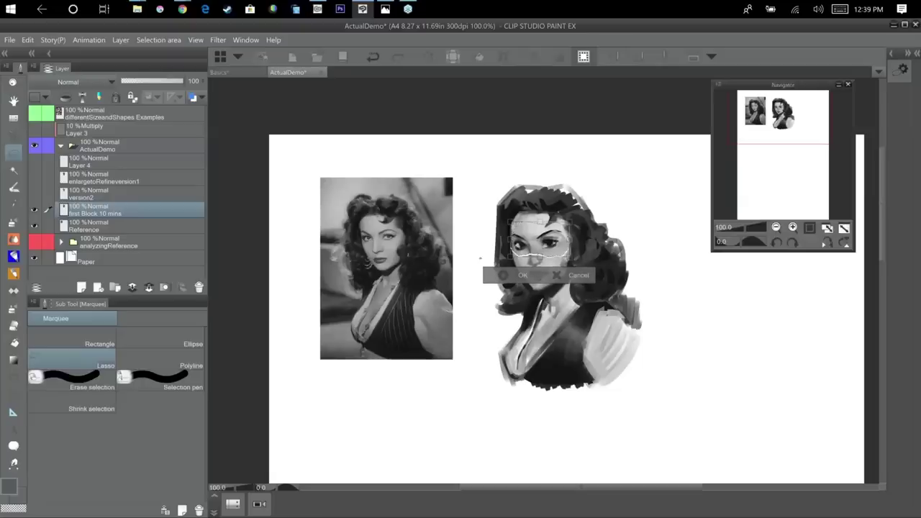
{"action": "key", "text": "Return"}
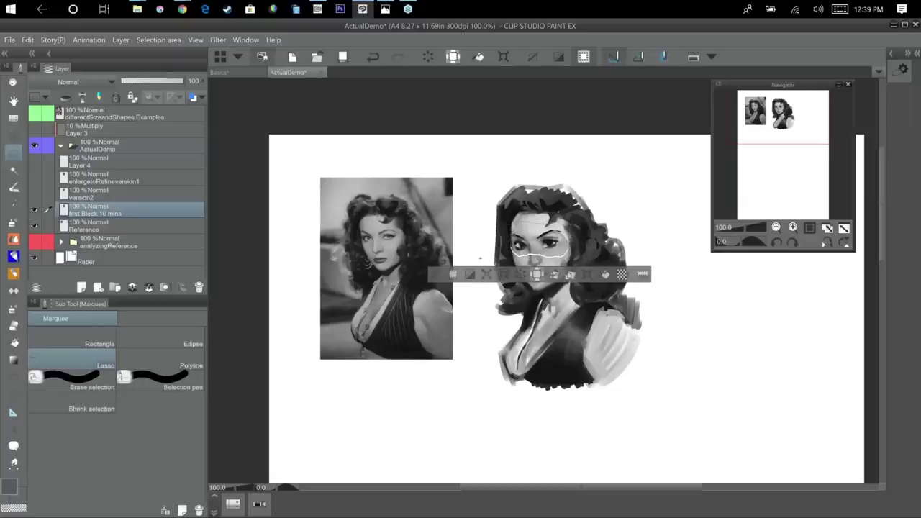
{"action": "key", "text": "ctrl+d"}
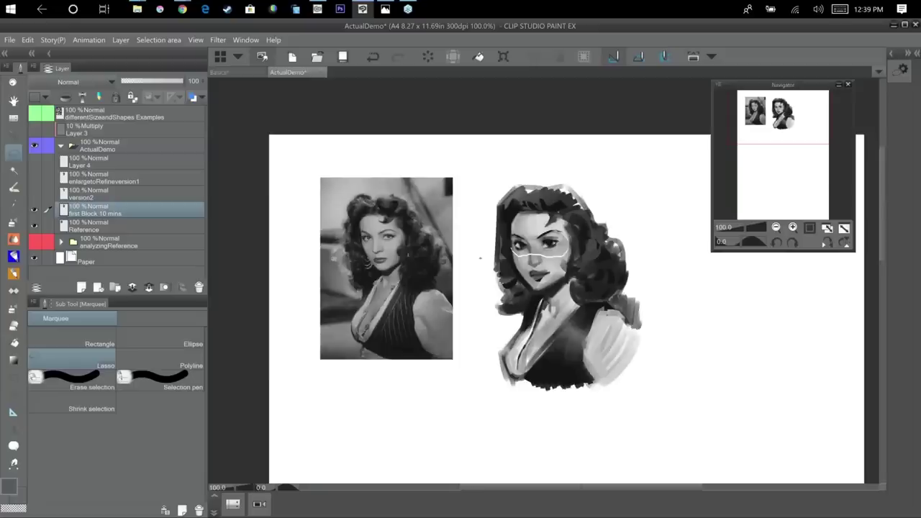
Undo the transform and selection of the eye and brow area.
{"action": "key", "text": "ctrl+plus"}
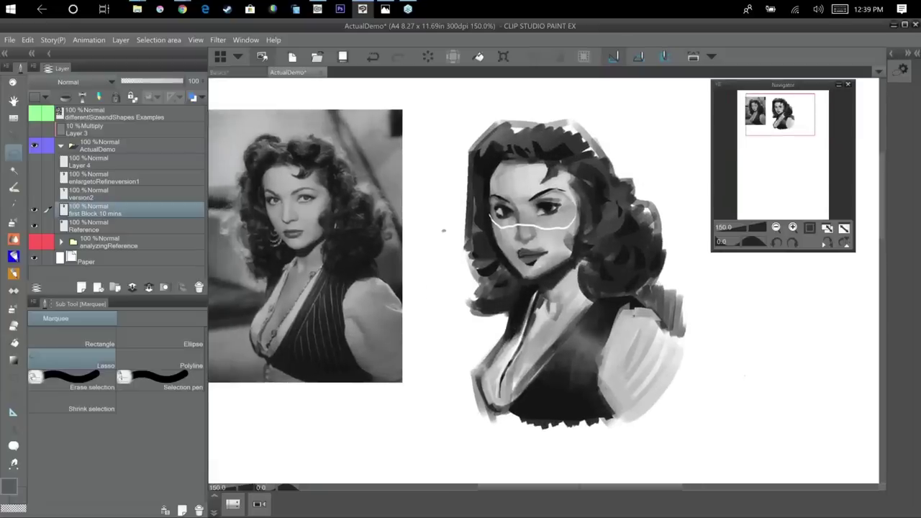
{"action": "scroll", "coordinate": [739, 377], "scroll_direction": "up", "scroll_amount": 1}
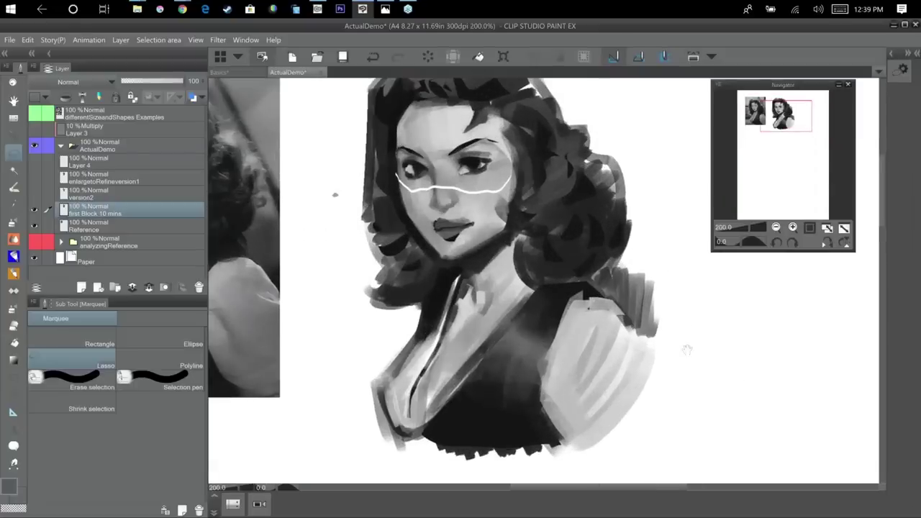
{"action": "left_click_drag", "start_coordinate": [687, 350], "coordinate": [781, 426]}
{"action": "key", "text": "ctrl+z"}
{"action": "key", "text": "ctrl+z"}
{"action": "key", "text": "ctrl+z"}
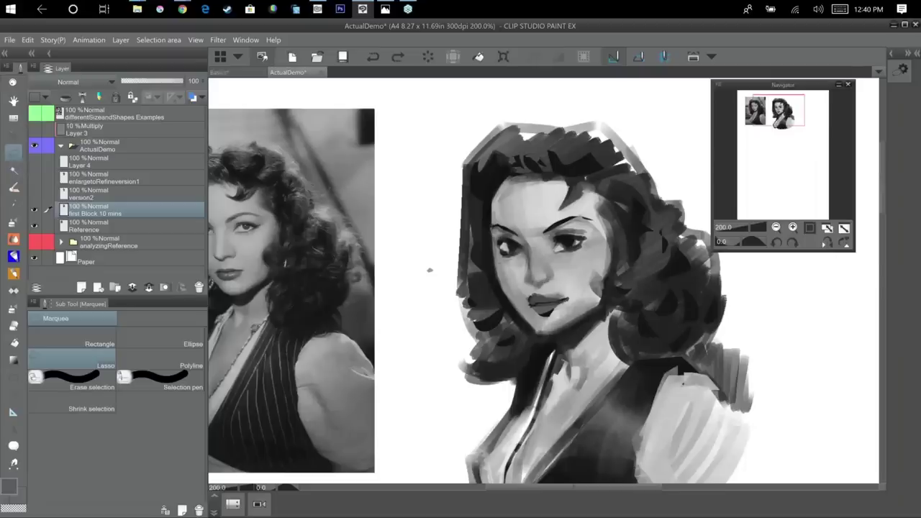
Lasso the eyes and brows again, transform them slightly upward on the face, and deselect.
{"action": "mouse_move", "coordinate": [548, 264]}
{"action": "left_mouse_down"}
{"action": "mouse_move", "coordinate": [596, 249]}
{"action": "mouse_move", "coordinate": [540, 218]}
{"action": "mouse_move", "coordinate": [497, 221]}
{"action": "mouse_move", "coordinate": [530, 263]}
{"action": "left_mouse_up"}
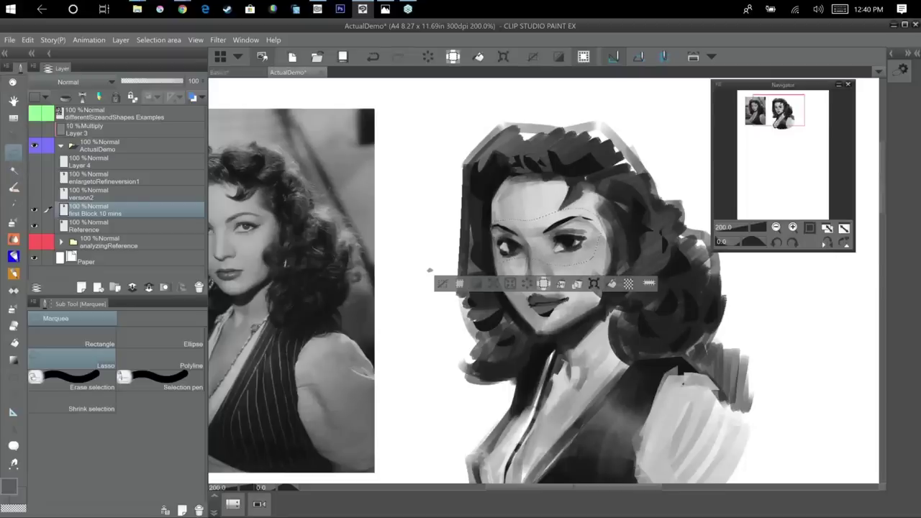
{"action": "left_click", "coordinate": [593, 283]}
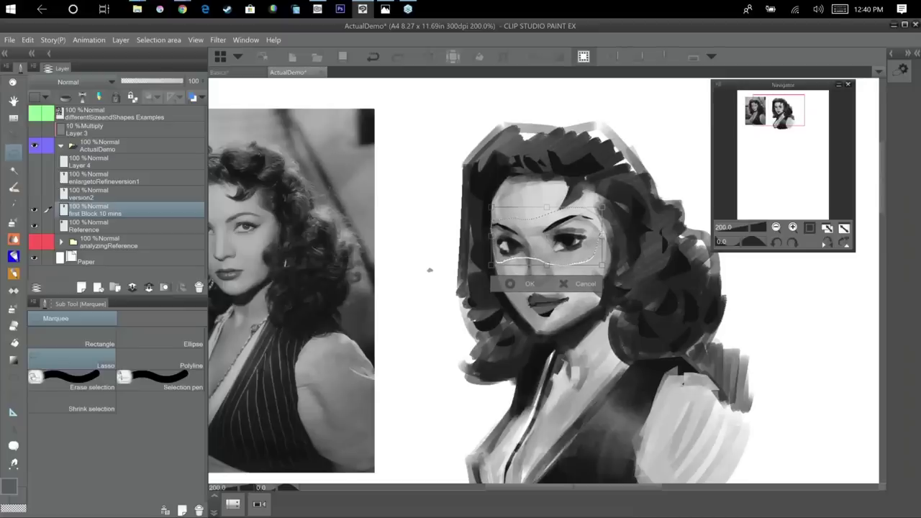
{"action": "key", "text": "Return"}
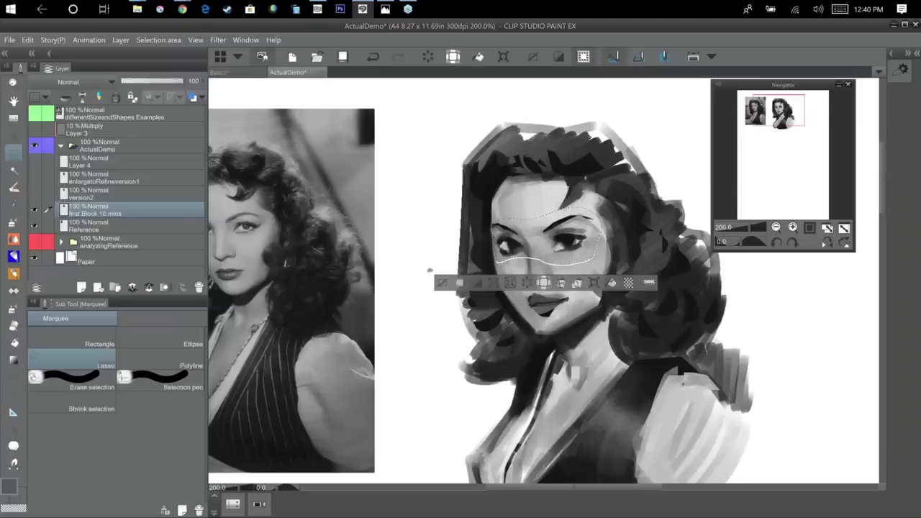
{"action": "key", "text": "ctrl+d"}
{"action": "scroll", "coordinate": [603, 407], "scroll_direction": "down", "scroll_amount": 1}
{"action": "left_click_drag", "start_coordinate": [603, 408], "coordinate": [599, 328]}
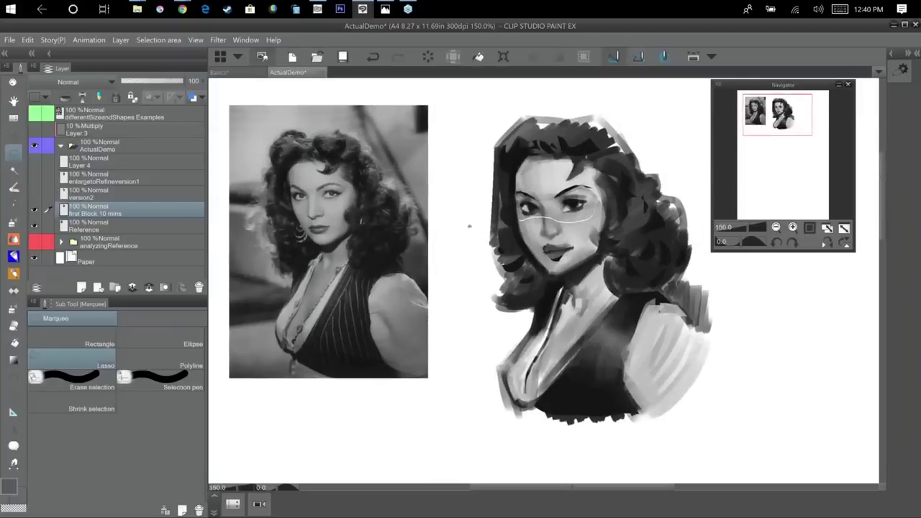
Show the version2 layer and compare it with the first Block 10 mins layer hidden and shown.
{"action": "left_click", "coordinate": [34, 193]}
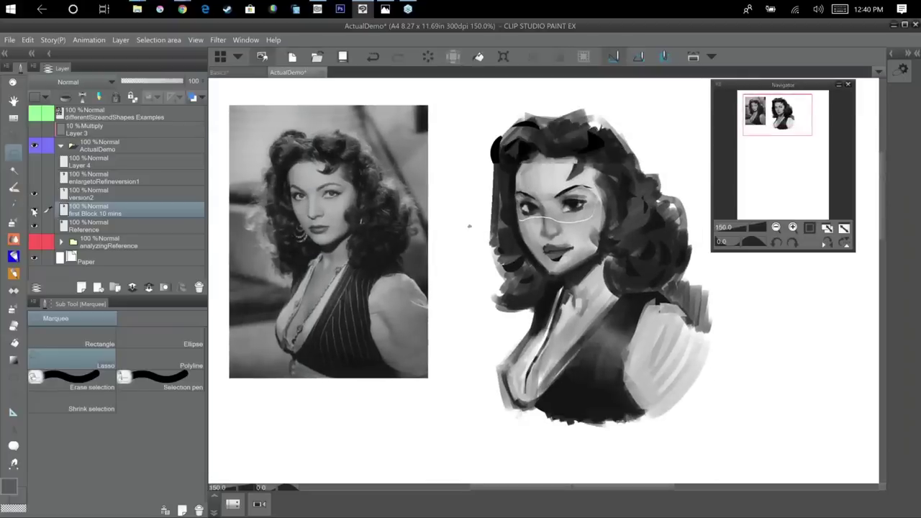
{"action": "left_click", "coordinate": [34, 209]}
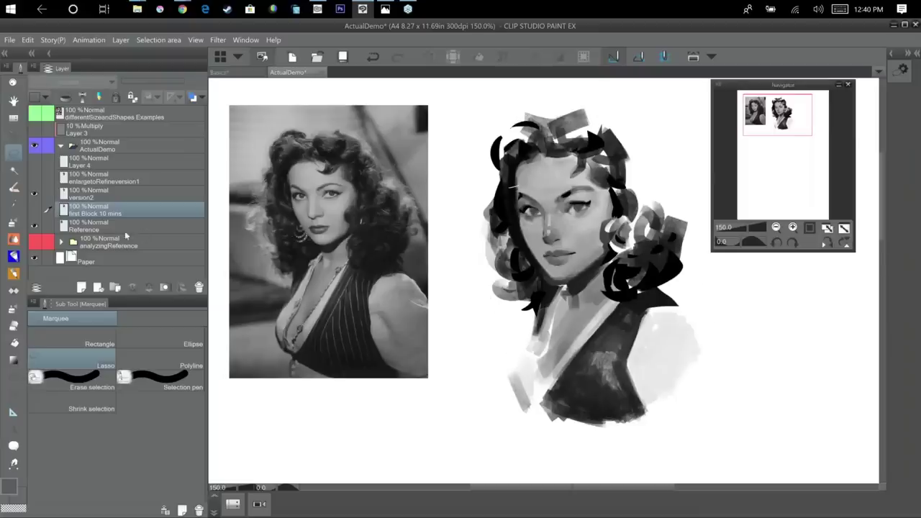
{"action": "left_click", "coordinate": [34, 208]}
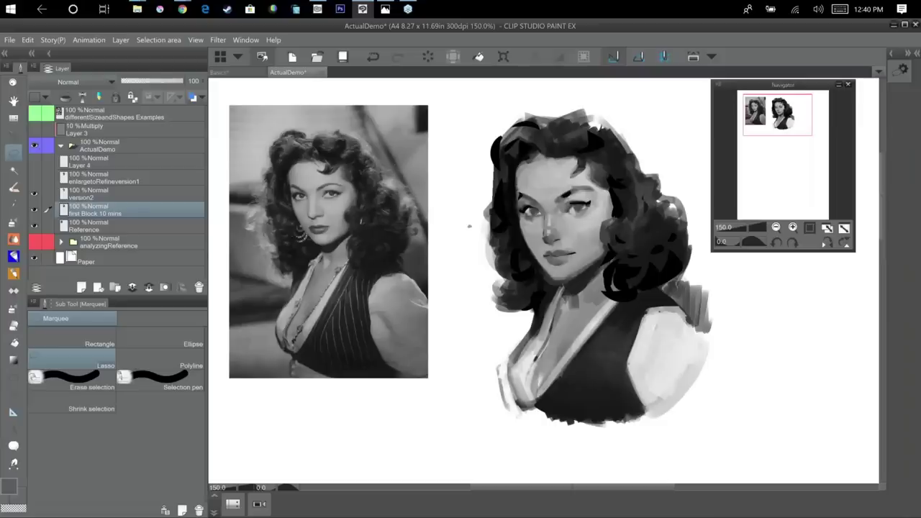
Merge the Reference layer with the first Block 10 mins layer.
{"action": "scroll", "coordinate": [681, 313], "scroll_direction": "down", "scroll_amount": 2}
{"action": "left_click_drag", "start_coordinate": [681, 312], "coordinate": [593, 279]}
{"action": "left_click", "coordinate": [48, 226]}
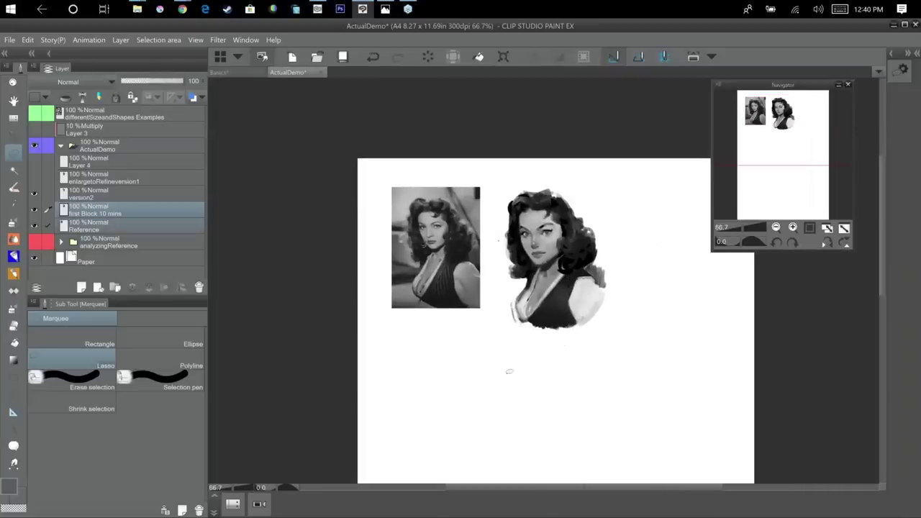
{"action": "left_click", "coordinate": [32, 68]}
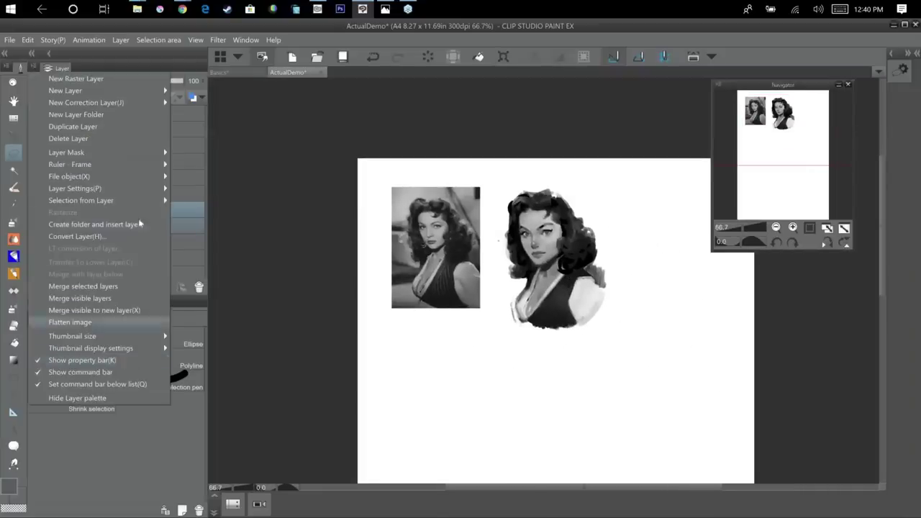
{"action": "mouse_move", "coordinate": [134, 200]}
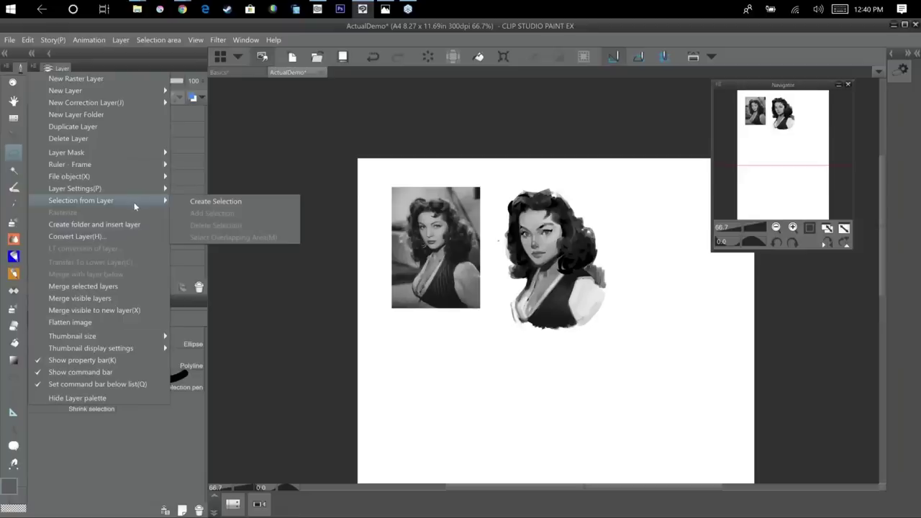
{"action": "left_click", "coordinate": [138, 287]}
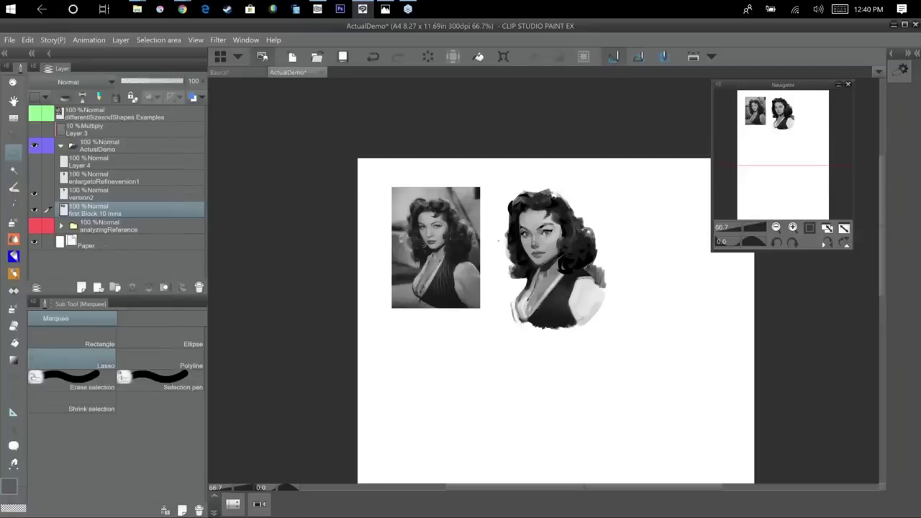
Lasso the painted portrait on the merged layer and paste a copy of it as a new layer.
{"action": "mouse_move", "coordinate": [519, 177]}
{"action": "left_mouse_down"}
{"action": "mouse_move", "coordinate": [503, 200]}
{"action": "mouse_move", "coordinate": [512, 325]}
{"action": "mouse_move", "coordinate": [615, 331]}
{"action": "mouse_move", "coordinate": [635, 253]}
{"action": "mouse_move", "coordinate": [515, 179]}
{"action": "left_mouse_up"}
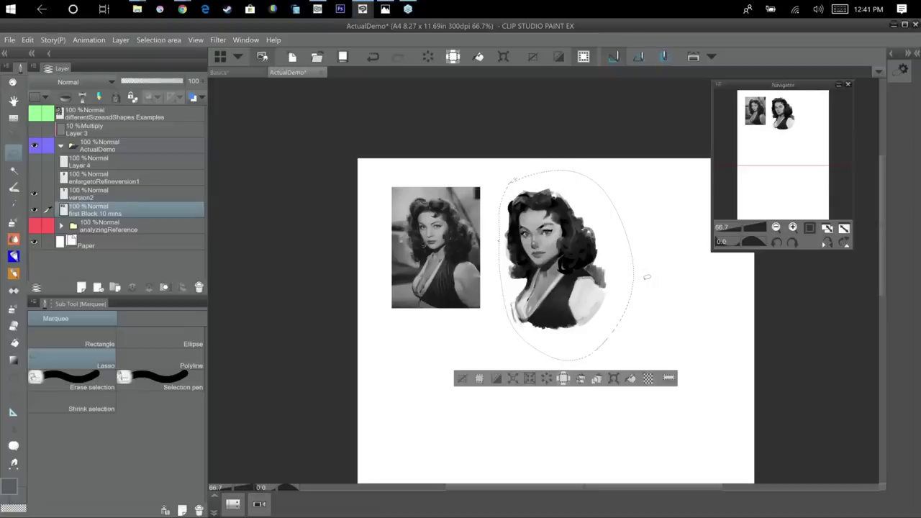
{"action": "key", "text": "ctrl+v"}
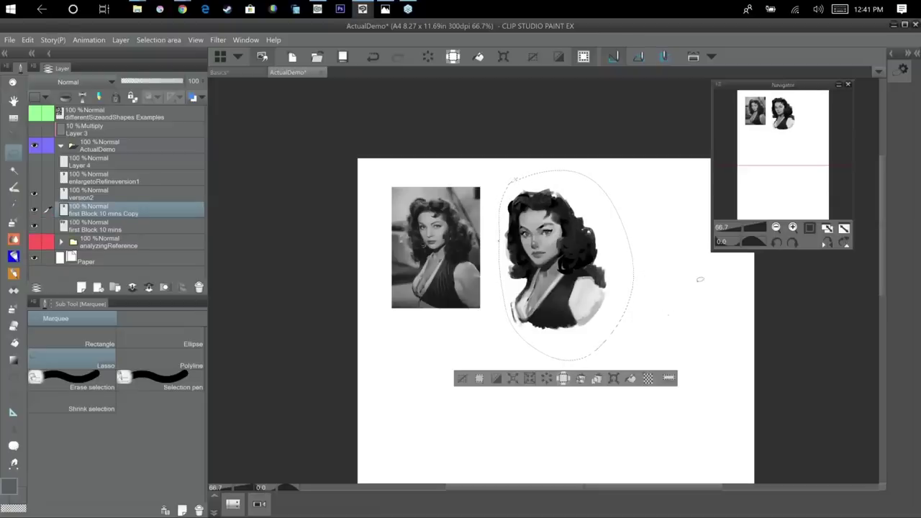
Try enlarging the copied portrait toward the lower right of the page, and undo the transform.
{"action": "key", "text": "ctrl+t"}
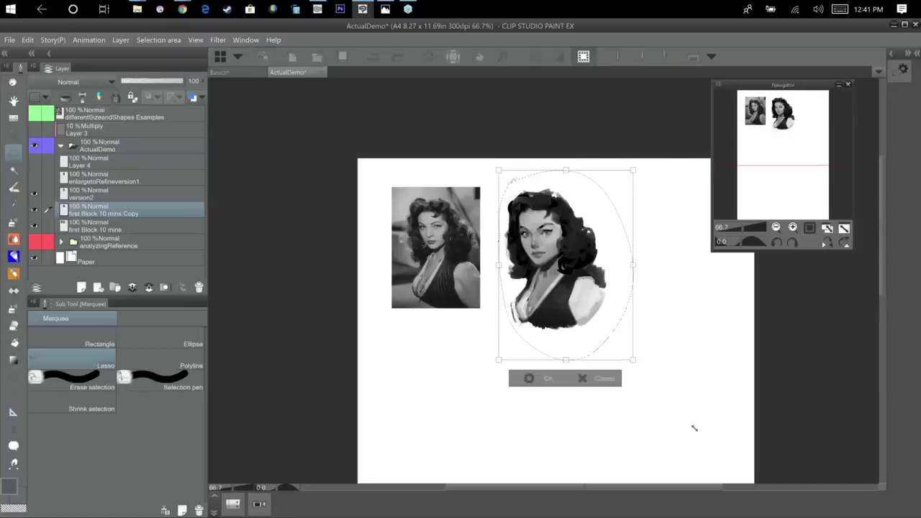
{"action": "left_click_drag", "start_coordinate": [733, 477], "coordinate": [734, 504]}
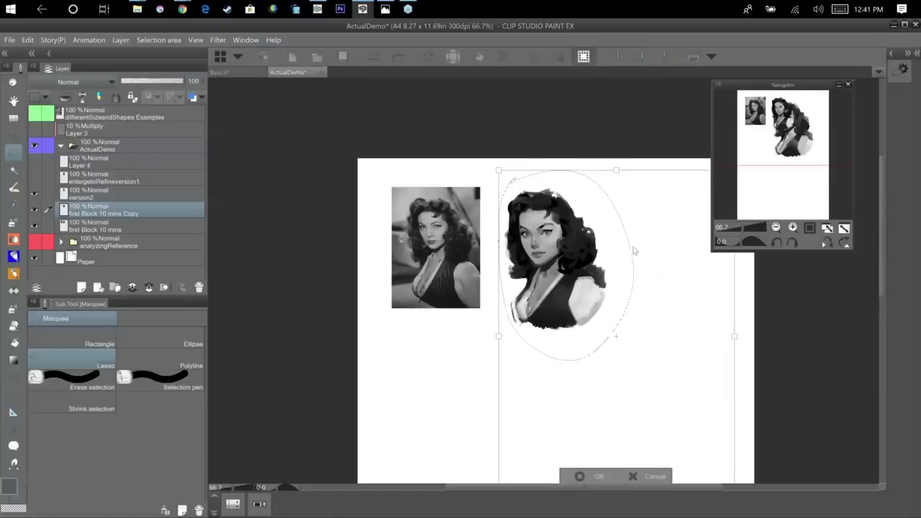
{"action": "left_click_drag", "start_coordinate": [806, 452], "coordinate": [662, 333]}
{"action": "scroll", "coordinate": [631, 321], "scroll_direction": "down", "scroll_amount": 2}
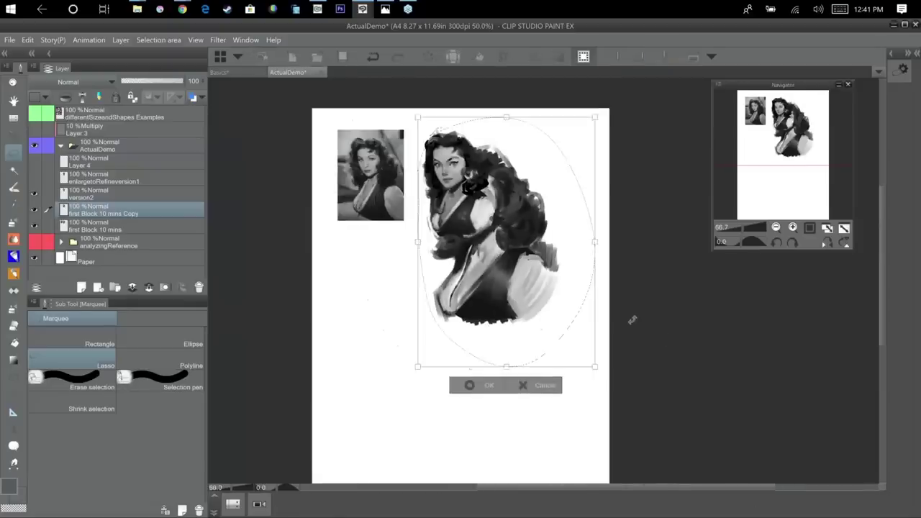
{"action": "key", "text": "Return"}
{"action": "key", "text": "ctrl+z"}
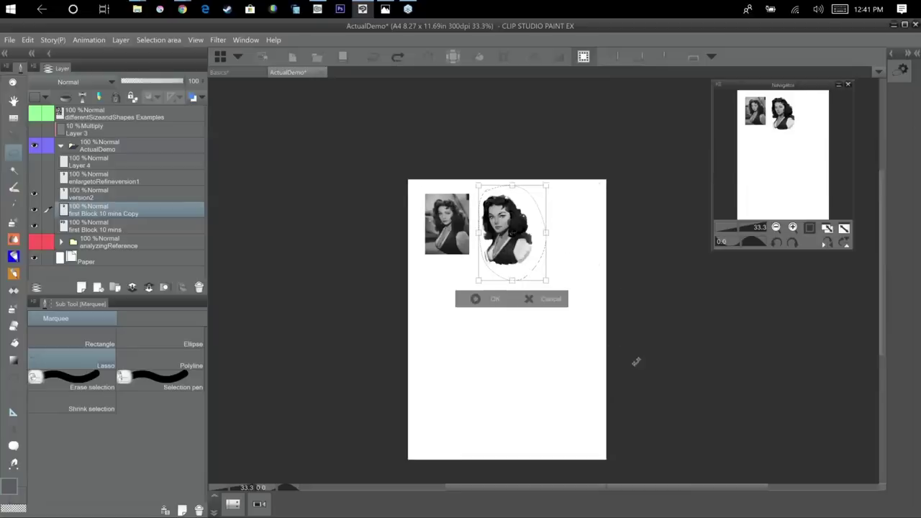
{"action": "key", "text": "ctrl+z"}
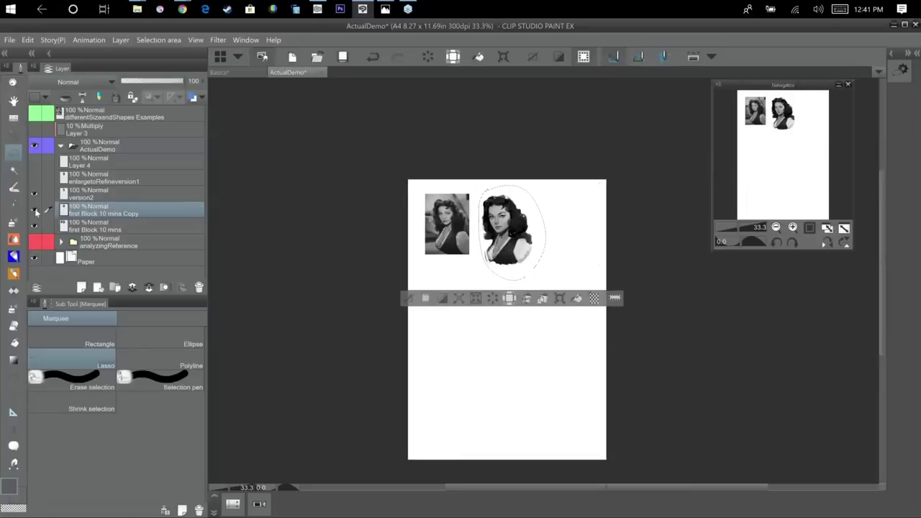
Try enlarging the portrait on the first Block 10 mins Copy layer alone, and undo the scaling.
{"action": "left_click", "coordinate": [144, 227]}
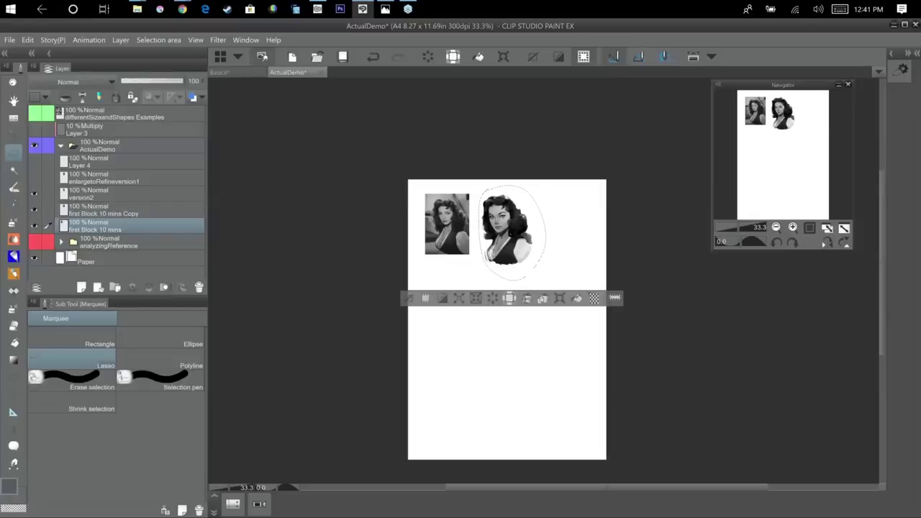
{"action": "left_click", "coordinate": [172, 207]}
{"action": "key", "text": "ctrl+t"}
{"action": "left_click_drag", "start_coordinate": [547, 279], "coordinate": [648, 425]}
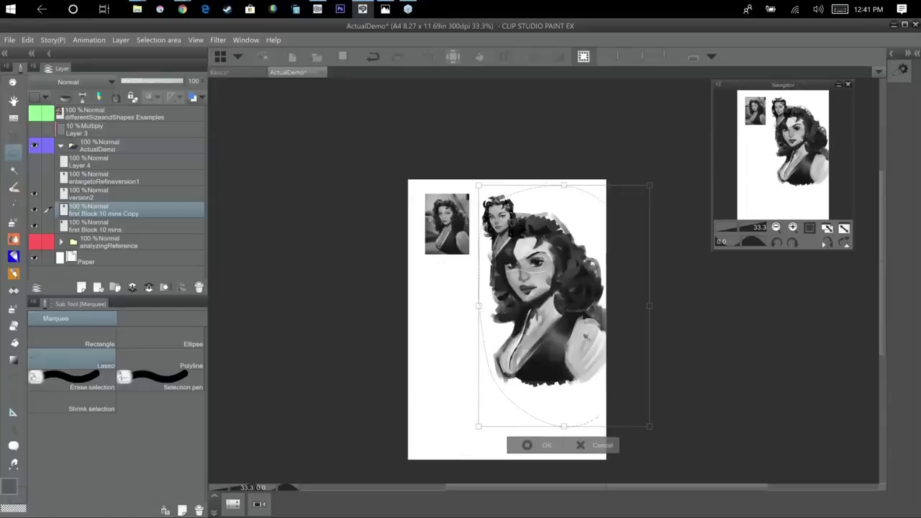
{"action": "key", "text": "ctrl+z"}
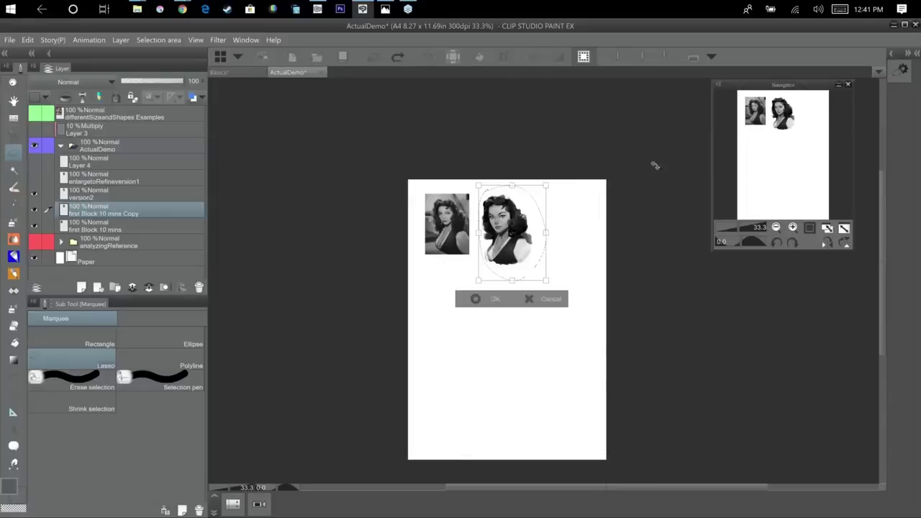
{"action": "key", "text": "Return"}
Check the version2 layer by hiding and showing it, and select it together with the first Block 10 mins Copy layer.
{"action": "left_click", "coordinate": [128, 193]}
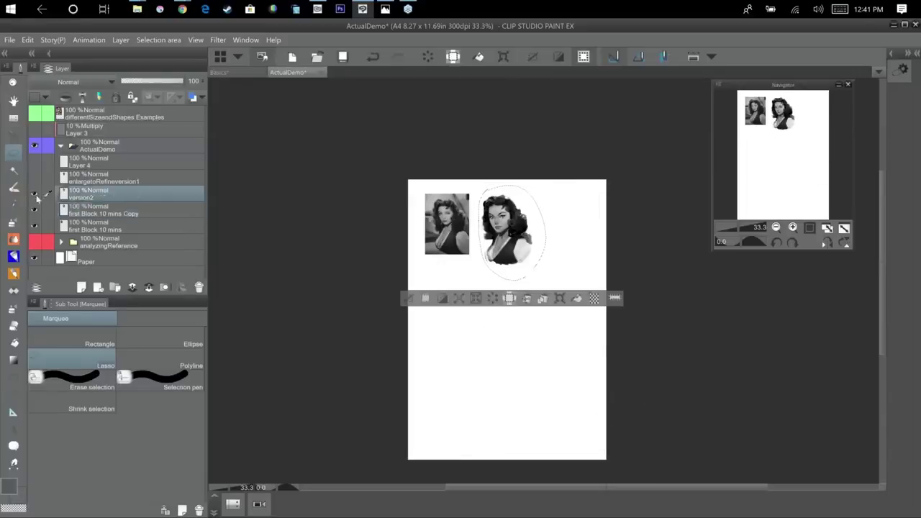
{"action": "left_click", "coordinate": [35, 190]}
{"action": "left_click", "coordinate": [35, 191]}
{"action": "left_click", "coordinate": [141, 205]}
{"action": "left_click", "coordinate": [146, 193], "text": "ctrl"}
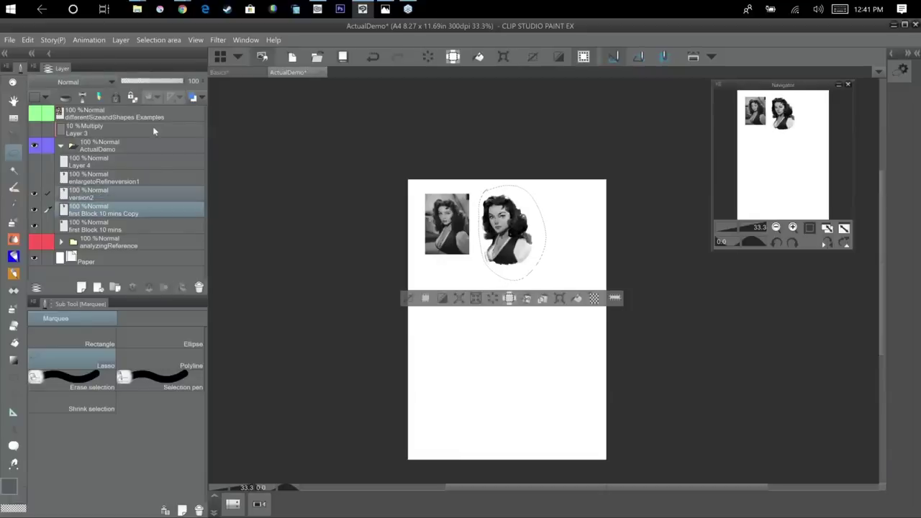
Show the enlargetoRefineversion1 layer to examine that portrait beside the reference photo, and hide it again.
{"action": "left_click", "coordinate": [34, 177]}
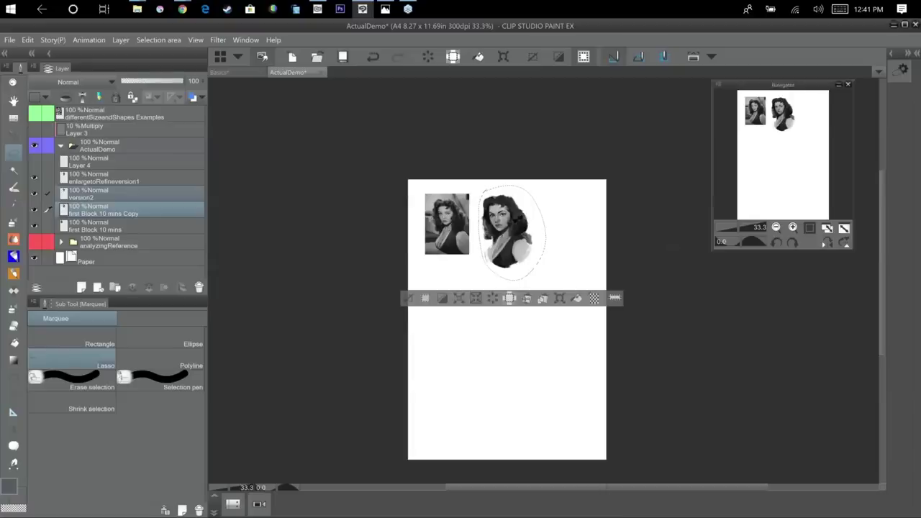
{"action": "scroll", "coordinate": [495, 196], "scroll_direction": "up", "scroll_amount": 2}
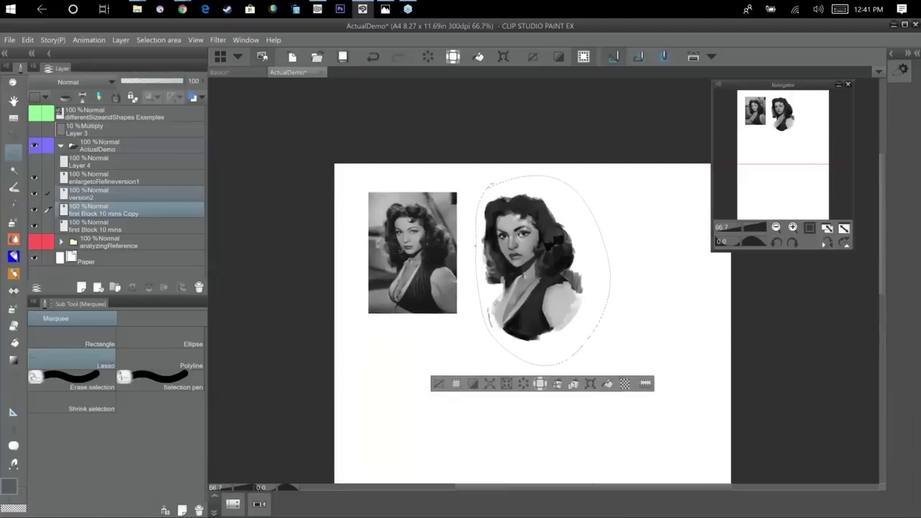
{"action": "left_click", "coordinate": [34, 178]}
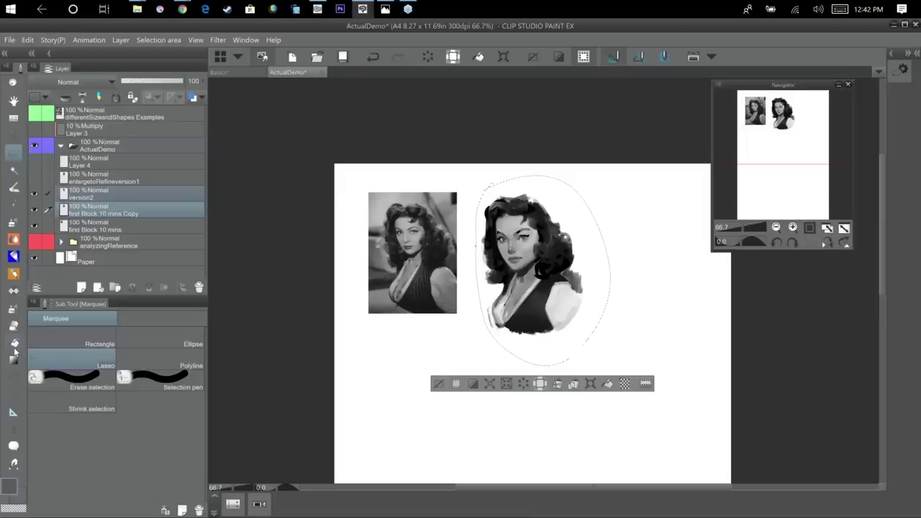
Enlarge the selected portrait on both layers until it fills most of the page's width, and apply the transform.
{"action": "key", "text": "ctrl+t"}
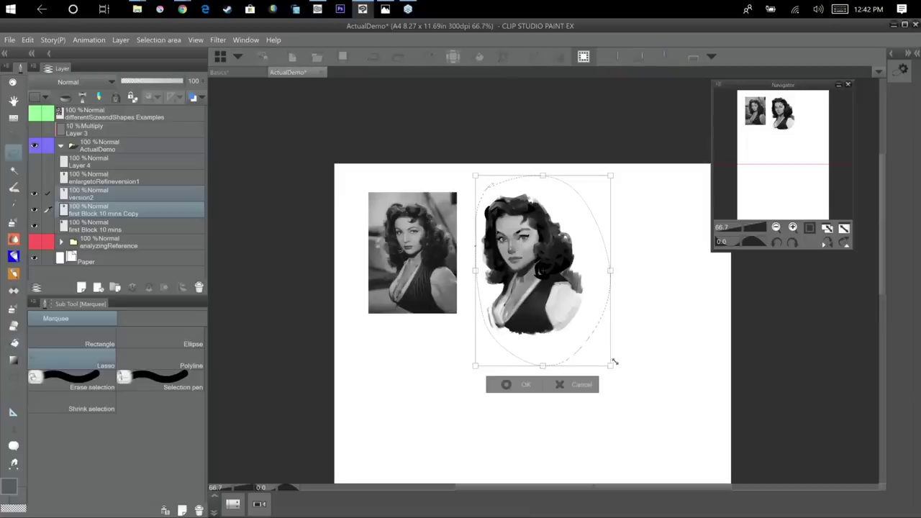
{"action": "left_click_drag", "start_coordinate": [610, 366], "coordinate": [728, 390]}
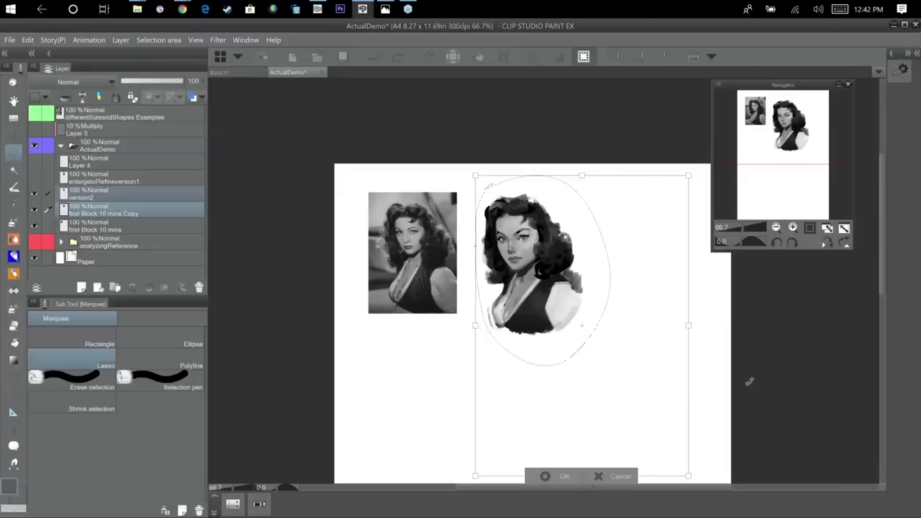
{"action": "key", "text": "Return"}
{"action": "left_click_drag", "start_coordinate": [770, 374], "coordinate": [629, 217]}
{"action": "key", "text": "ctrl+t"}
{"action": "left_click_drag", "start_coordinate": [334, 318], "coordinate": [261, 422]}
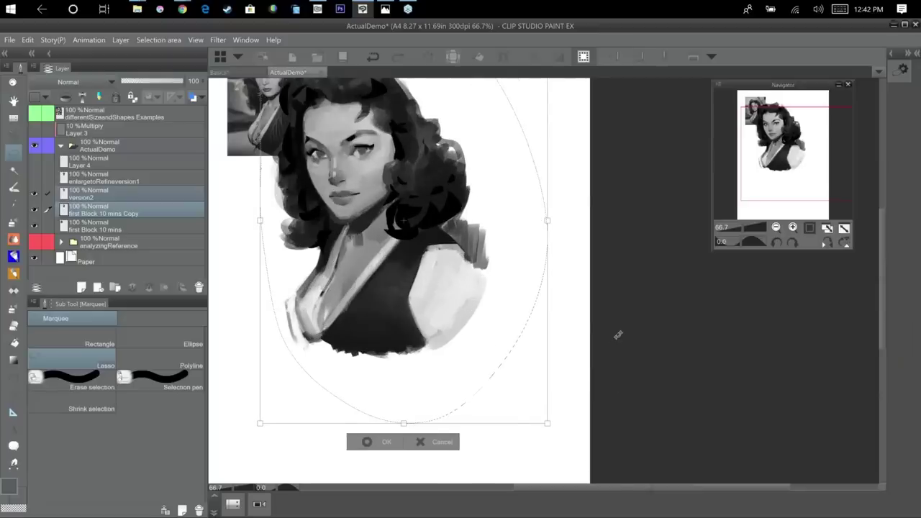
{"action": "scroll", "coordinate": [617, 334], "scroll_direction": "down", "scroll_amount": 1}
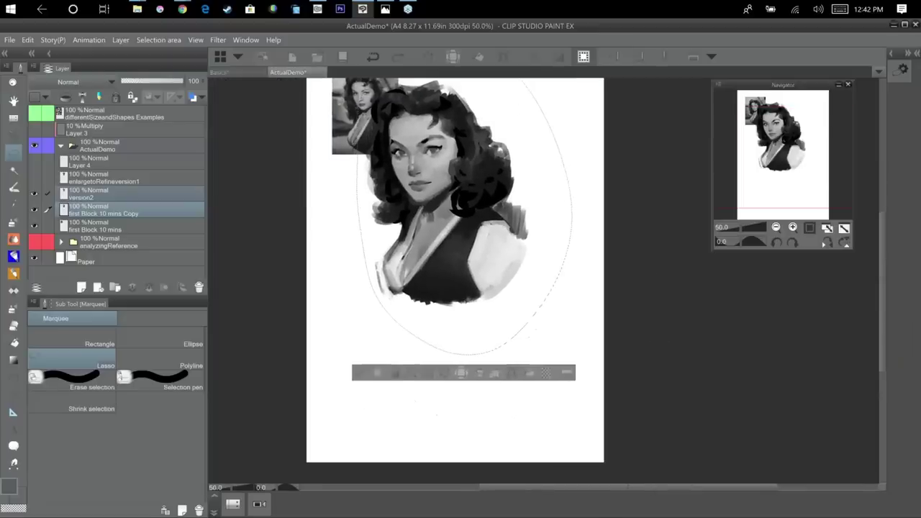
{"action": "left_click", "coordinate": [15, 117]}
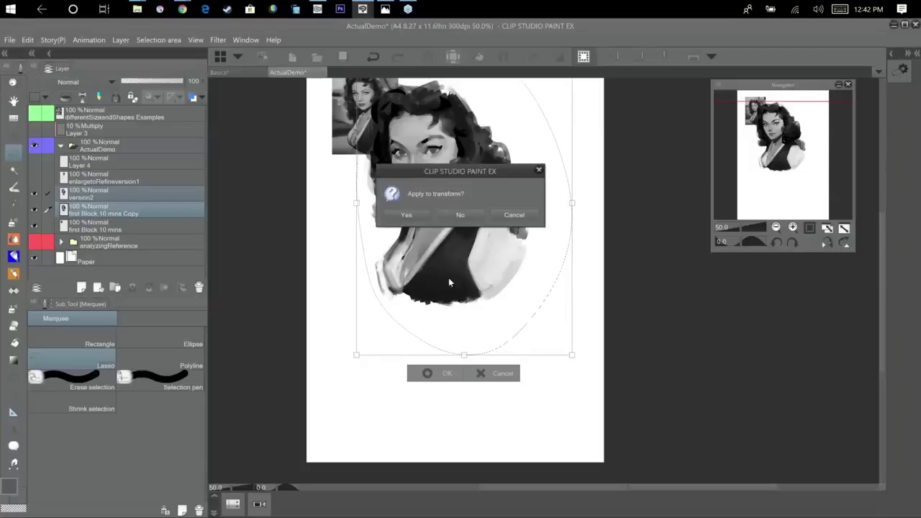
{"action": "left_click", "coordinate": [421, 219]}
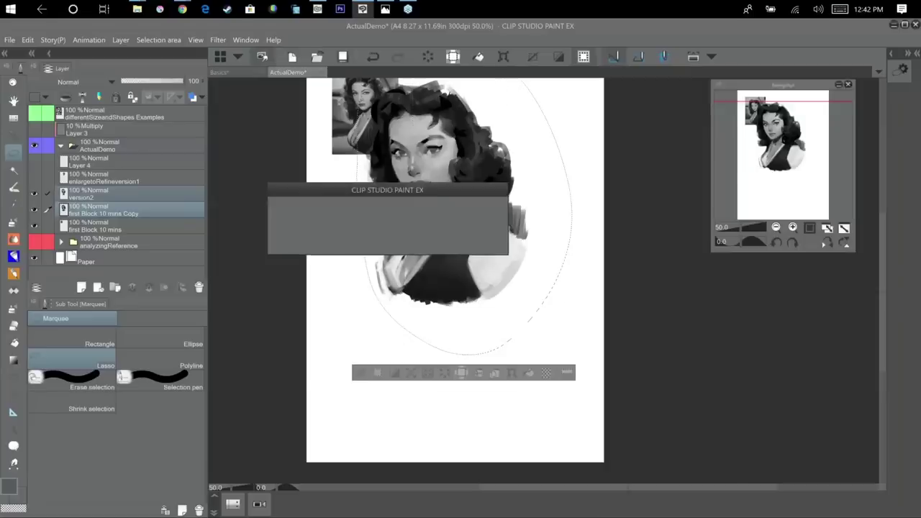
Try moving the enlarged portrait down and right, clear of the reference photo, and undo both the move and the enlargement.
{"action": "left_click", "coordinate": [13, 135]}
{"action": "left_click_drag", "start_coordinate": [468, 204], "coordinate": [494, 273]}
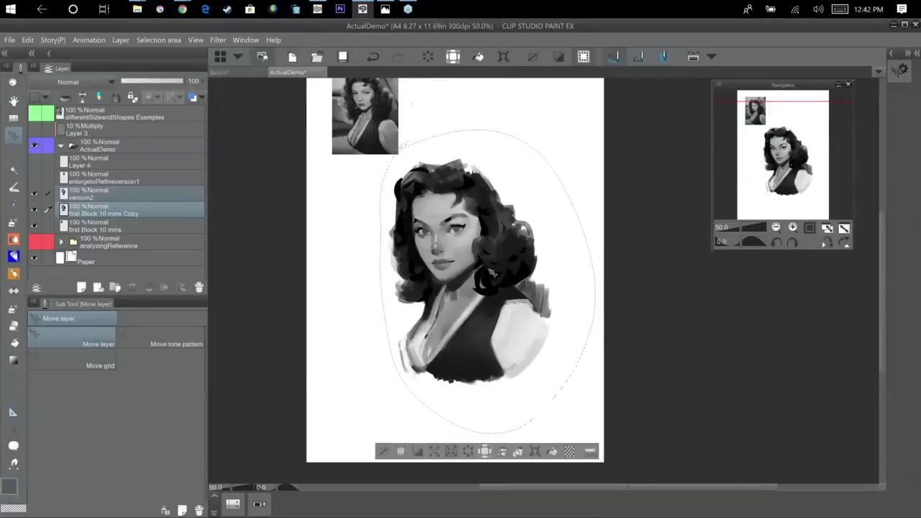
{"action": "scroll", "coordinate": [491, 272], "scroll_direction": "up", "scroll_amount": 2}
{"action": "key", "text": "ctrl+z"}
{"action": "left_click_drag", "start_coordinate": [613, 281], "coordinate": [701, 424]}
{"action": "mouse_move", "coordinate": [651, 344]}
{"action": "left_mouse_down"}
{"action": "mouse_move", "coordinate": [656, 417]}
{"action": "mouse_move", "coordinate": [645, 354]}
{"action": "left_mouse_up"}
{"action": "key", "text": "ctrl+z"}
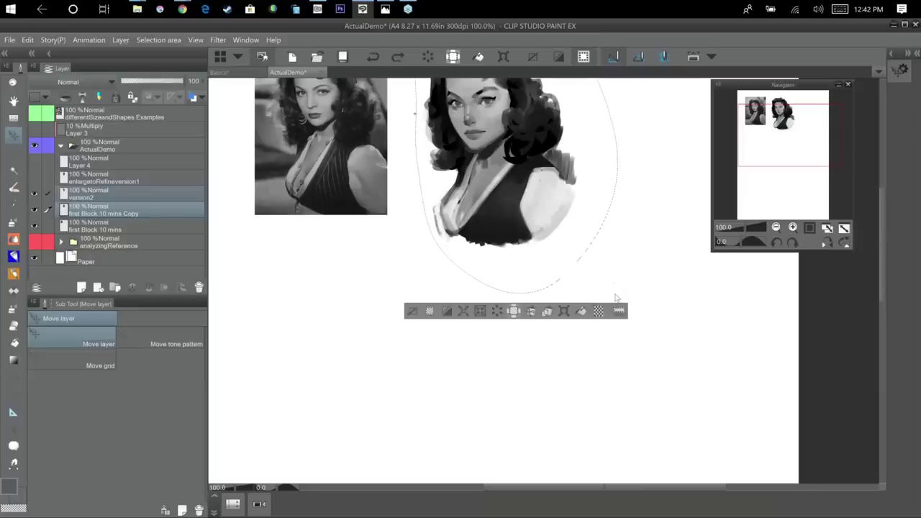
Scale up the portrait on both selected layers in two passes until it reaches the page's right edge, and apply the transform.
{"action": "key", "text": "ctrl+t"}
{"action": "left_click_drag", "start_coordinate": [616, 294], "coordinate": [795, 507]}
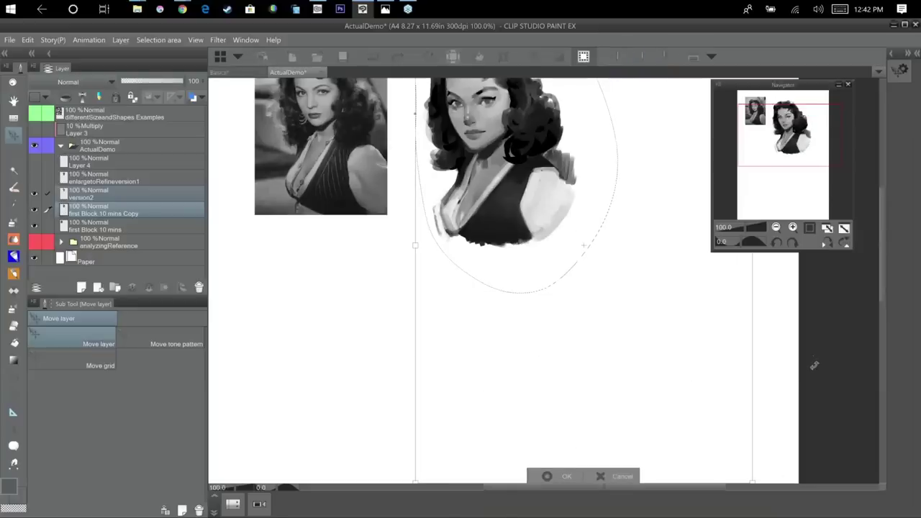
{"action": "key", "text": "Return"}
{"action": "left_click_drag", "start_coordinate": [804, 363], "coordinate": [642, 229]}
{"action": "left_click_drag", "start_coordinate": [586, 343], "coordinate": [701, 475]}
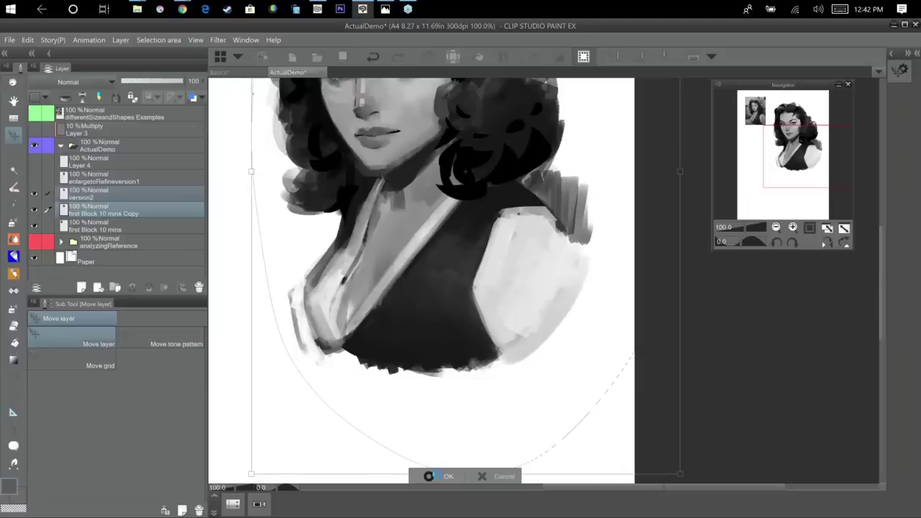
{"action": "left_click", "coordinate": [429, 476]}
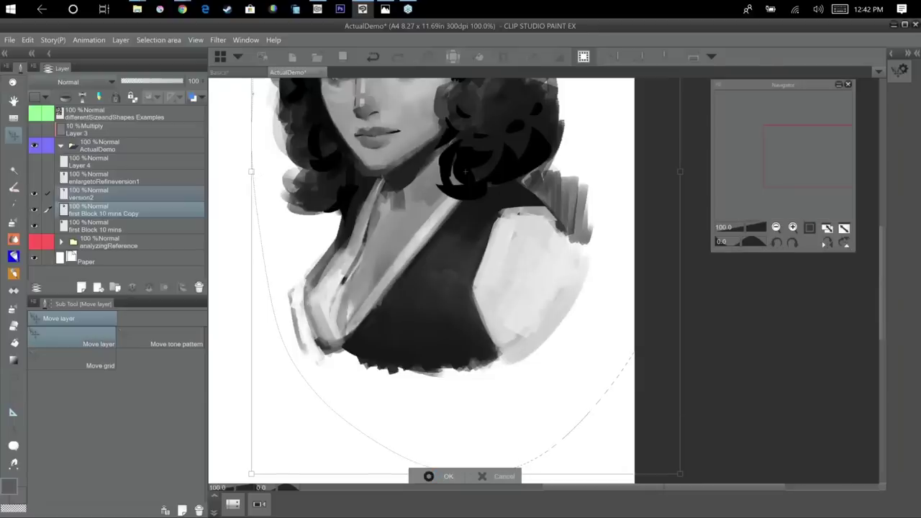
Move the enlarged portrait left and slightly down, away from the page's right edge, and clear the selection.
{"action": "left_click_drag", "start_coordinate": [652, 358], "coordinate": [717, 442]}
{"action": "scroll", "coordinate": [712, 436], "scroll_direction": "down", "scroll_amount": 2}
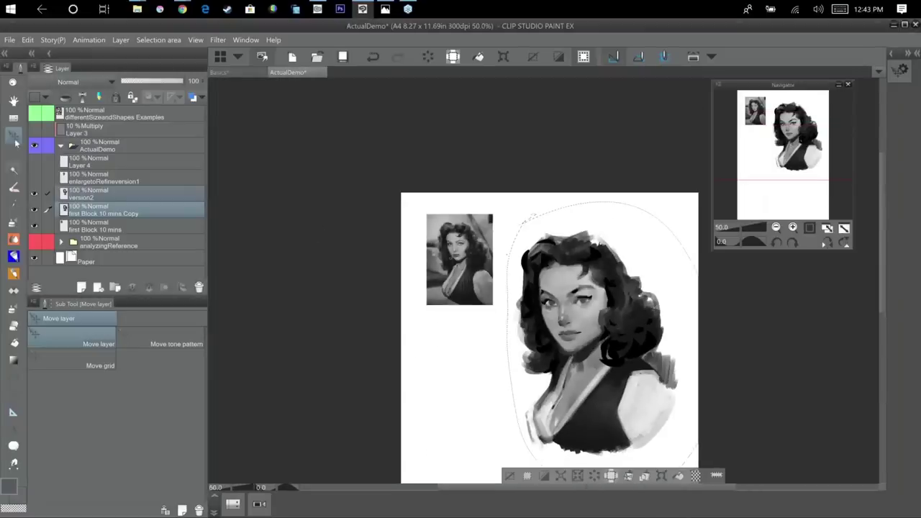
{"action": "left_click_drag", "start_coordinate": [613, 388], "coordinate": [576, 406]}
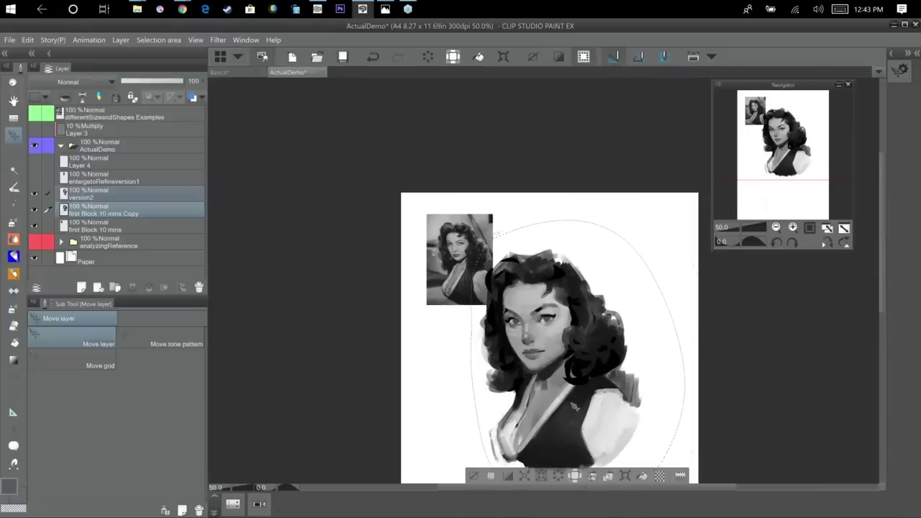
{"action": "scroll", "coordinate": [573, 407], "scroll_direction": "up", "scroll_amount": 5}
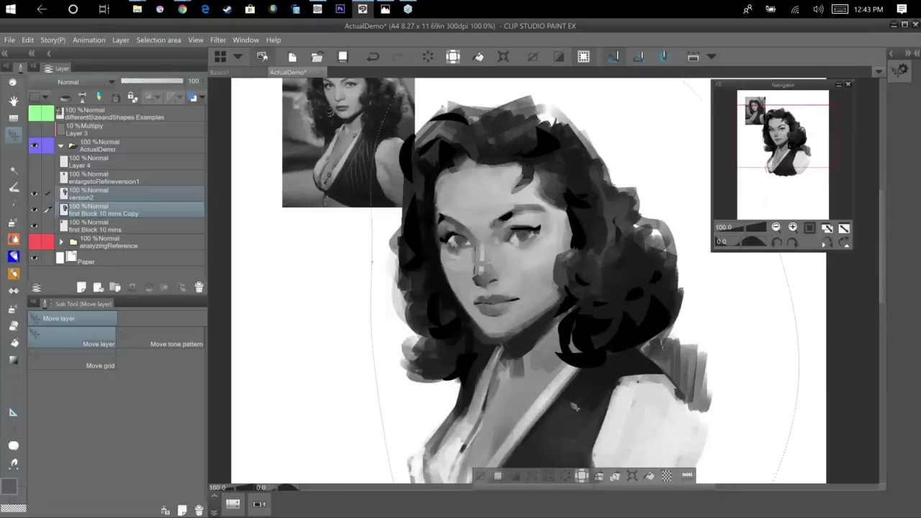
{"action": "scroll", "coordinate": [573, 406], "scroll_direction": "down", "scroll_amount": 1}
{"action": "scroll", "coordinate": [574, 406], "scroll_direction": "up", "scroll_amount": 3}
{"action": "left_click_drag", "start_coordinate": [572, 331], "coordinate": [621, 506]}
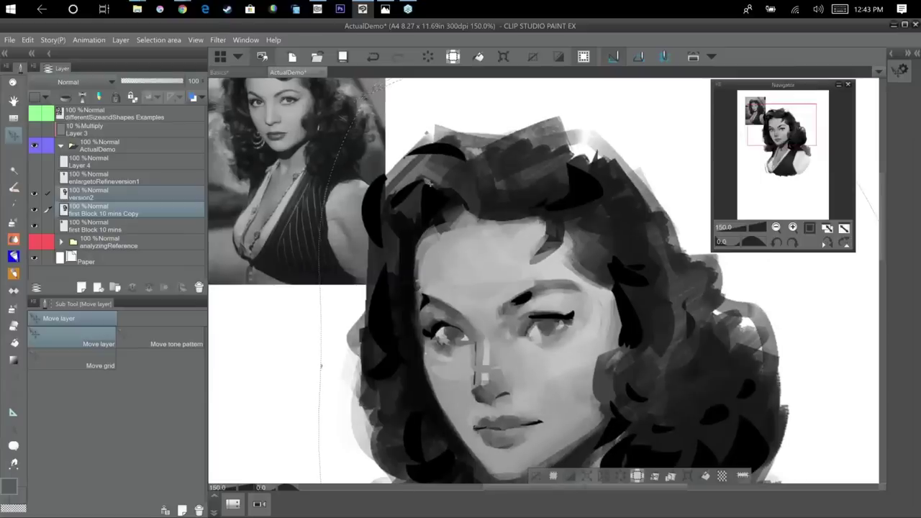
{"action": "key", "text": "ctrl+d"}
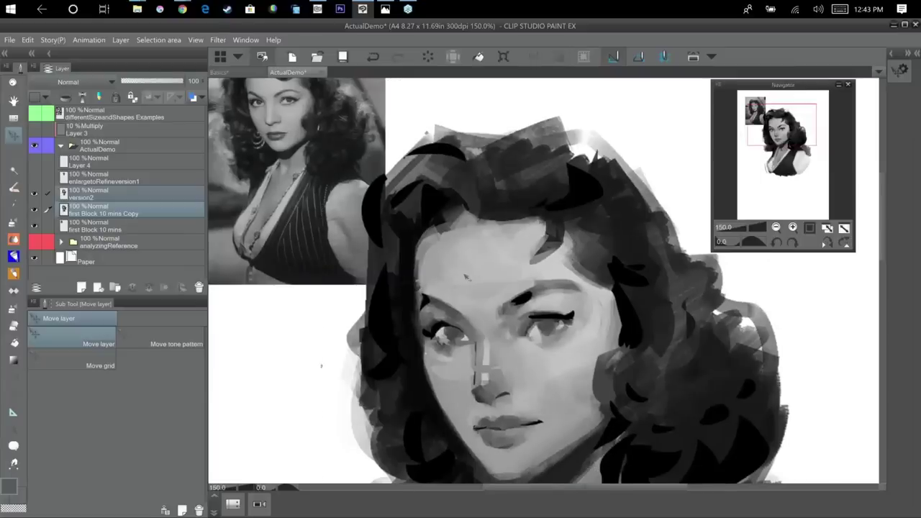
Examine the reference photo's face and hair up close against the rough shapes of the enlarged portrait.
{"action": "scroll", "coordinate": [465, 276], "scroll_direction": "up", "scroll_amount": 4}
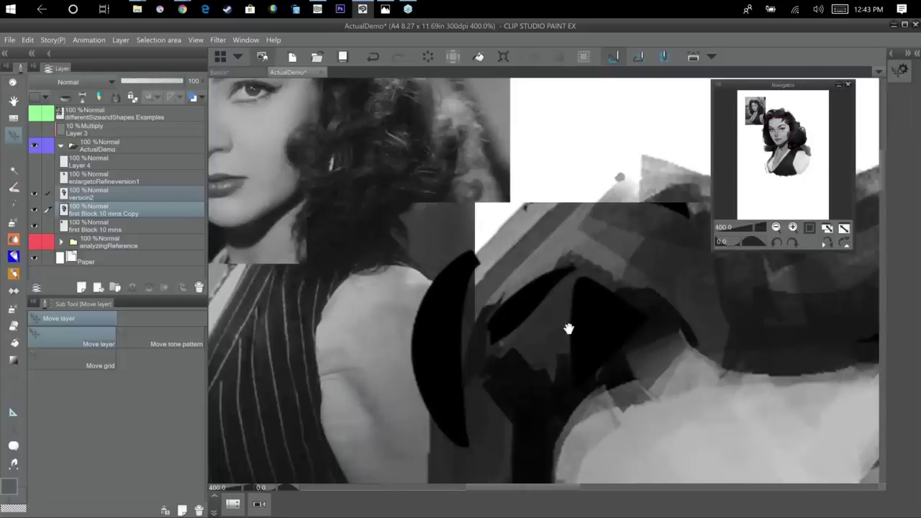
{"action": "left_click_drag", "start_coordinate": [568, 328], "coordinate": [643, 375]}
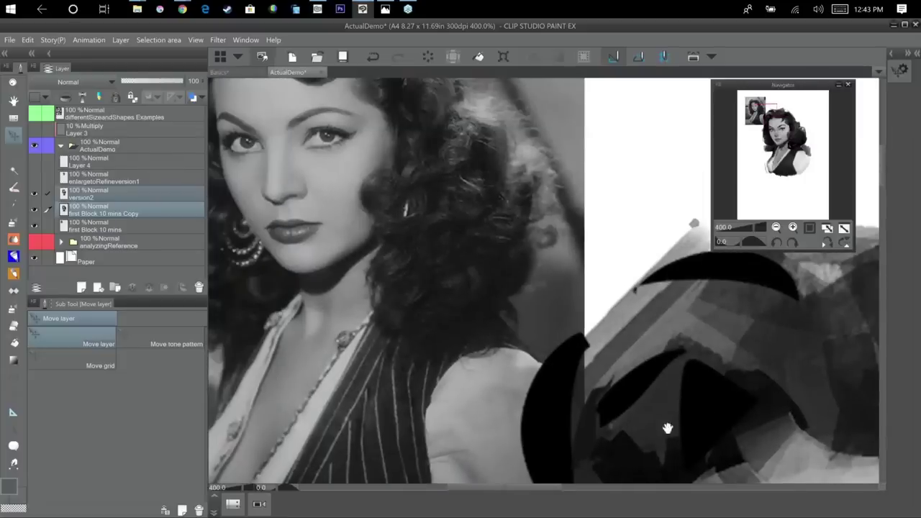
{"action": "left_click_drag", "start_coordinate": [597, 367], "coordinate": [318, 108]}
{"action": "left_click_drag", "start_coordinate": [648, 461], "coordinate": [457, 129]}
{"action": "key", "text": "ctrl+minus"}
{"action": "key", "text": "ctrl+minus"}
{"action": "key", "text": "ctrl+minus"}
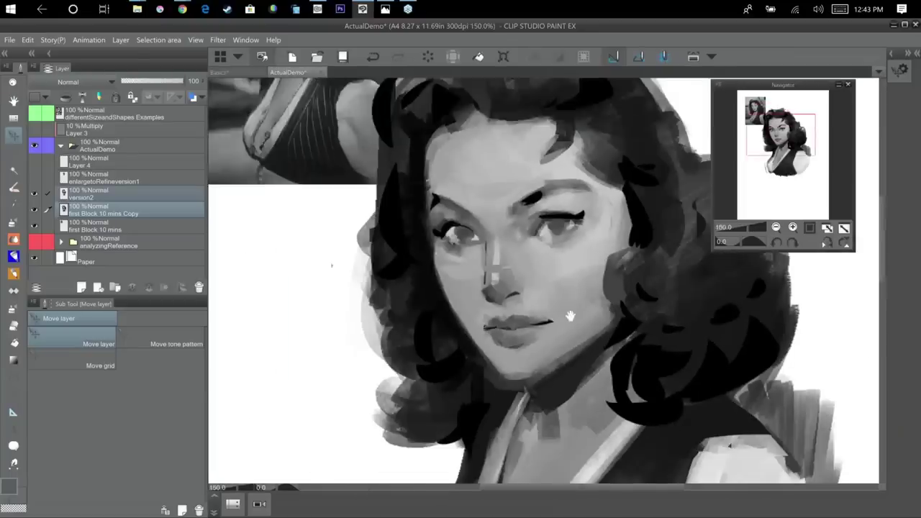
{"action": "left_click_drag", "start_coordinate": [569, 314], "coordinate": [509, 254]}
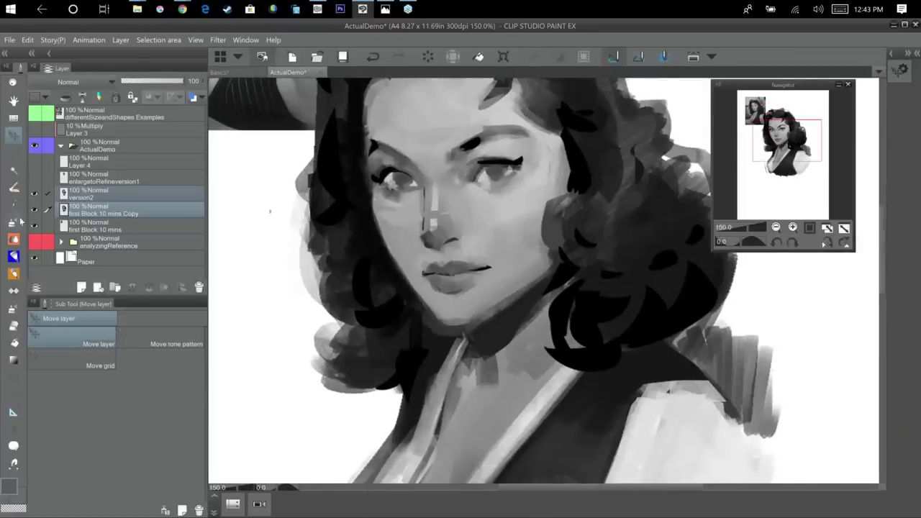
Paint a dark shadow under the jaw and across the neck on the version2 layer with the Block brush.
{"action": "key", "text": "b"}
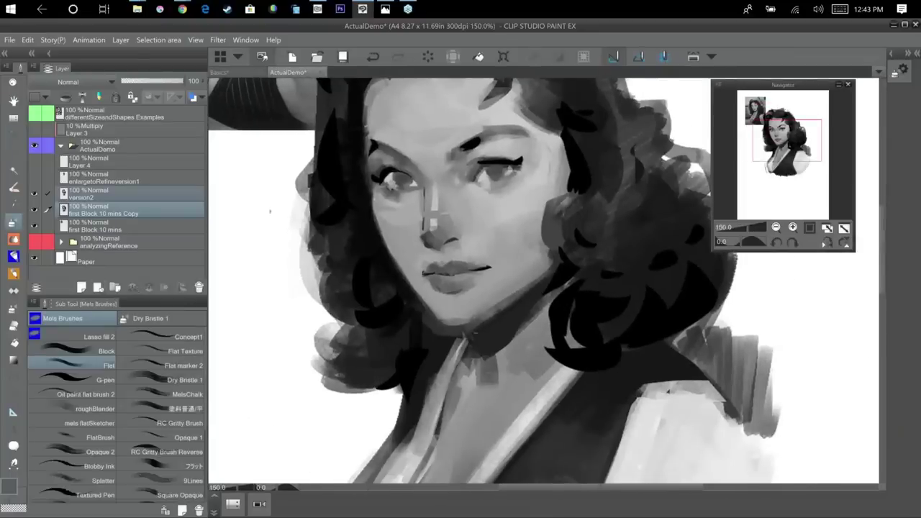
{"action": "left_click", "coordinate": [107, 351]}
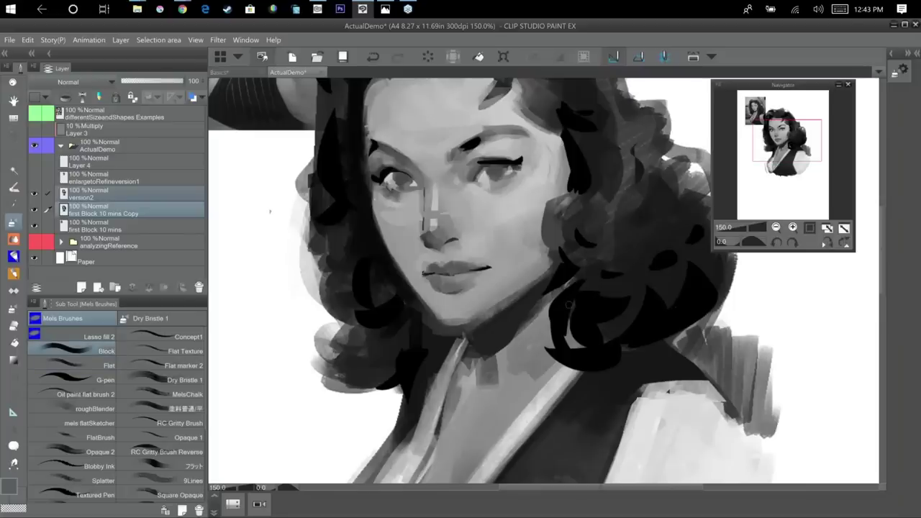
{"action": "left_click", "coordinate": [554, 284], "text": "alt"}
{"action": "left_click_drag", "start_coordinate": [549, 292], "coordinate": [502, 342]}
{"action": "left_click", "coordinate": [146, 191]}
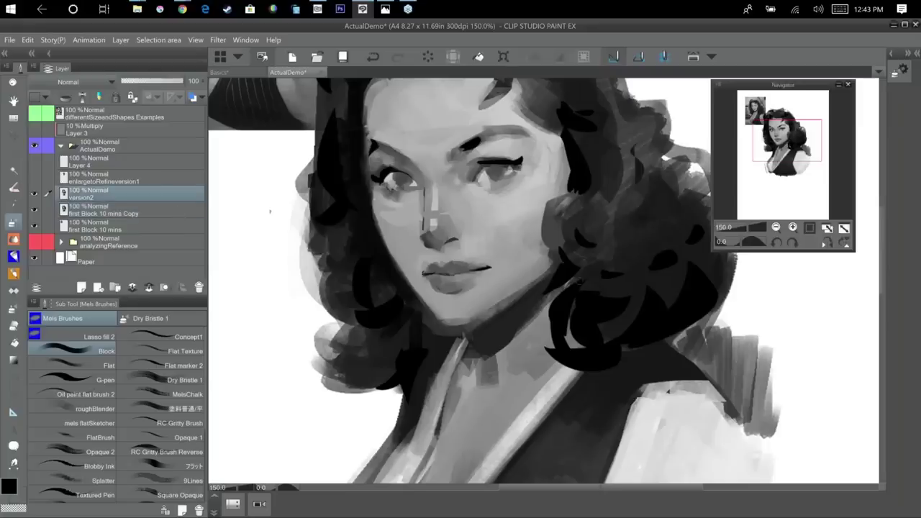
{"action": "left_click_drag", "start_coordinate": [563, 282], "coordinate": [523, 328]}
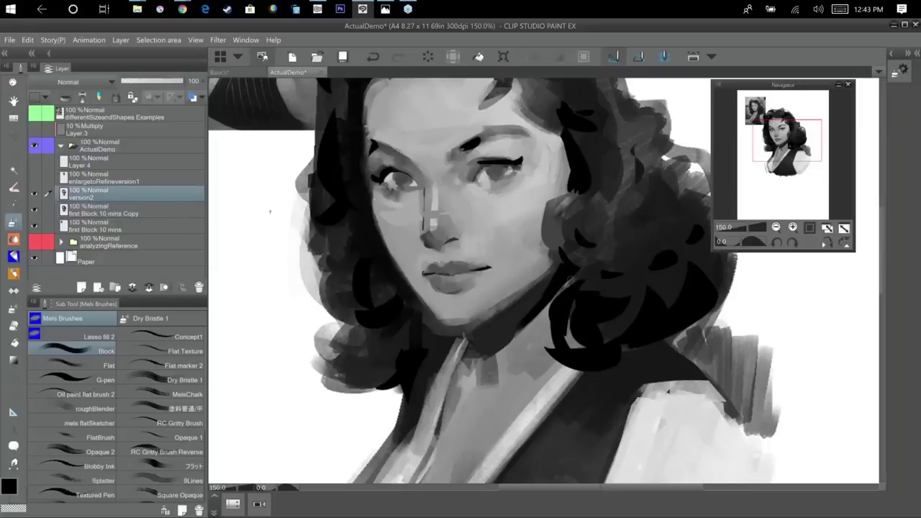
{"action": "left_click_drag", "start_coordinate": [556, 283], "coordinate": [499, 349]}
{"action": "mouse_move", "coordinate": [531, 312]}
{"action": "left_mouse_down"}
{"action": "mouse_move", "coordinate": [489, 355]}
{"action": "mouse_move", "coordinate": [535, 303]}
{"action": "left_mouse_up"}
Refine the edge of the neck shadow between the jaw and the curls using tones sampled from the surrounding paint.
{"action": "left_click", "coordinate": [496, 343], "text": "alt"}
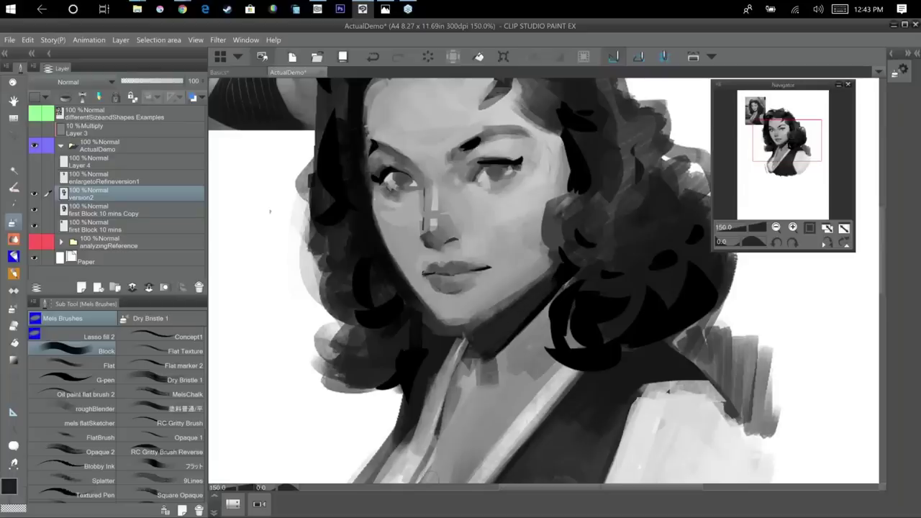
{"action": "left_click", "coordinate": [512, 362], "text": "alt"}
{"action": "mouse_move", "coordinate": [511, 328]}
{"action": "left_mouse_down"}
{"action": "mouse_move", "coordinate": [482, 354]}
{"action": "mouse_move", "coordinate": [548, 284]}
{"action": "mouse_move", "coordinate": [545, 299]}
{"action": "mouse_move", "coordinate": [524, 310]}
{"action": "left_mouse_up"}
{"action": "left_click", "coordinate": [507, 321], "text": "alt"}
{"action": "left_click", "coordinate": [477, 341], "text": "alt"}
{"action": "left_click", "coordinate": [535, 303], "text": "alt"}
{"action": "left_click", "coordinate": [497, 335], "text": "alt"}
{"action": "left_click", "coordinate": [552, 291], "text": "alt"}
{"action": "left_click", "coordinate": [564, 279], "text": "alt"}
{"action": "scroll", "coordinate": [525, 410], "scroll_direction": "down", "scroll_amount": 1}
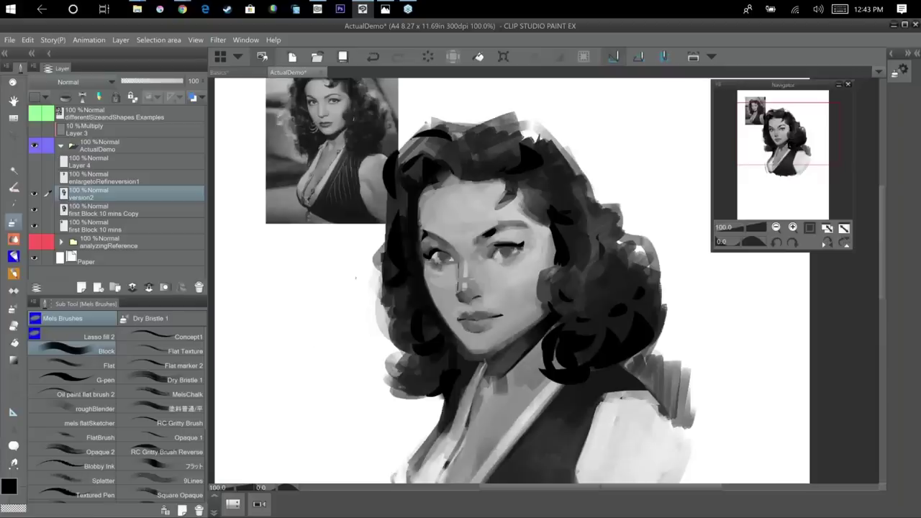
{"action": "left_click_drag", "start_coordinate": [665, 341], "coordinate": [650, 305]}
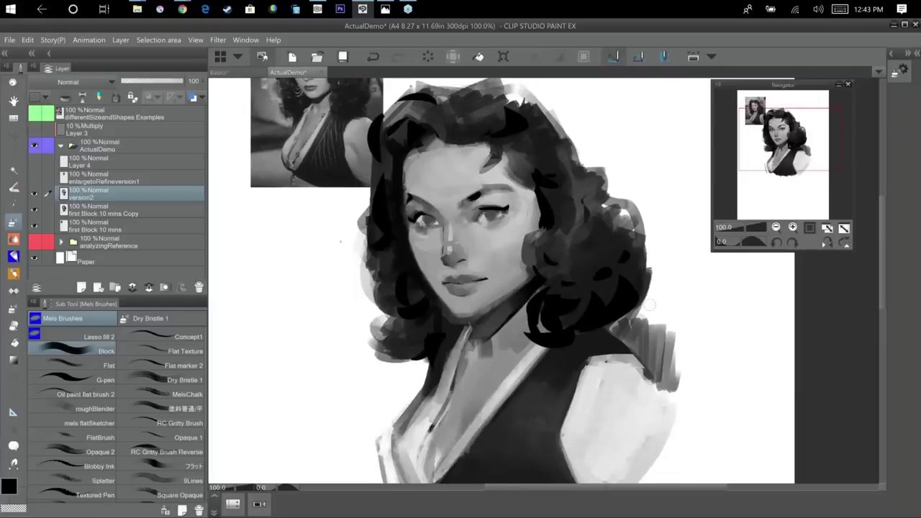
Deepen the neck shadow beneath the jaw with a near-black tone sampled from the surrounding hair.
{"action": "left_click", "coordinate": [526, 291], "text": "alt"}
{"action": "left_click_drag", "start_coordinate": [497, 317], "coordinate": [520, 302]}
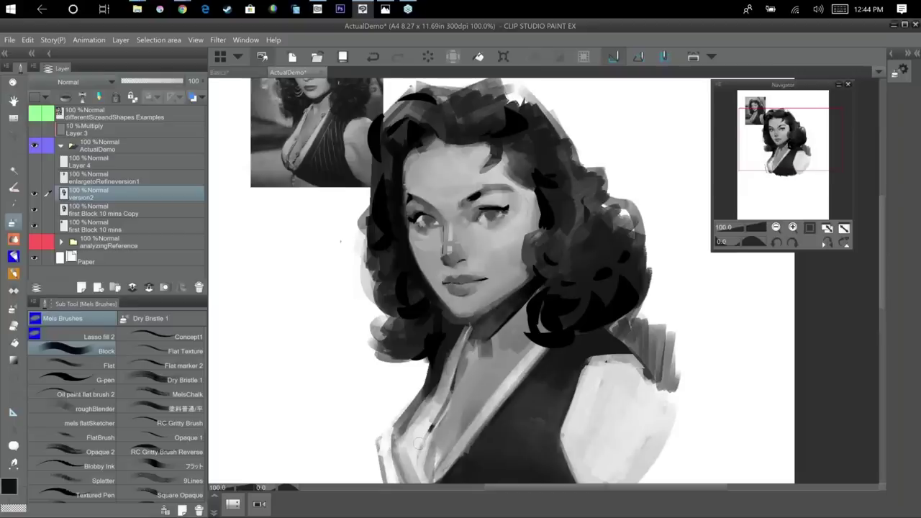
{"action": "left_click_drag", "start_coordinate": [653, 370], "coordinate": [673, 395]}
{"action": "left_click_drag", "start_coordinate": [589, 328], "coordinate": [606, 354]}
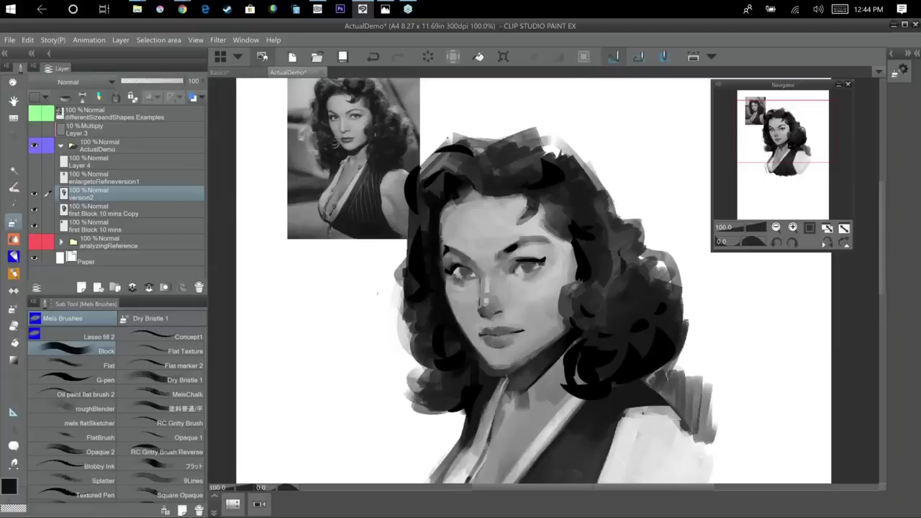
Paint small black accents along the lower outer edges of both eyes with the Block brush.
{"action": "scroll", "coordinate": [597, 306], "scroll_direction": "up", "scroll_amount": 1}
{"action": "left_click_drag", "start_coordinate": [595, 309], "coordinate": [688, 382]}
{"action": "left_click_drag", "start_coordinate": [359, 361], "coordinate": [325, 303]}
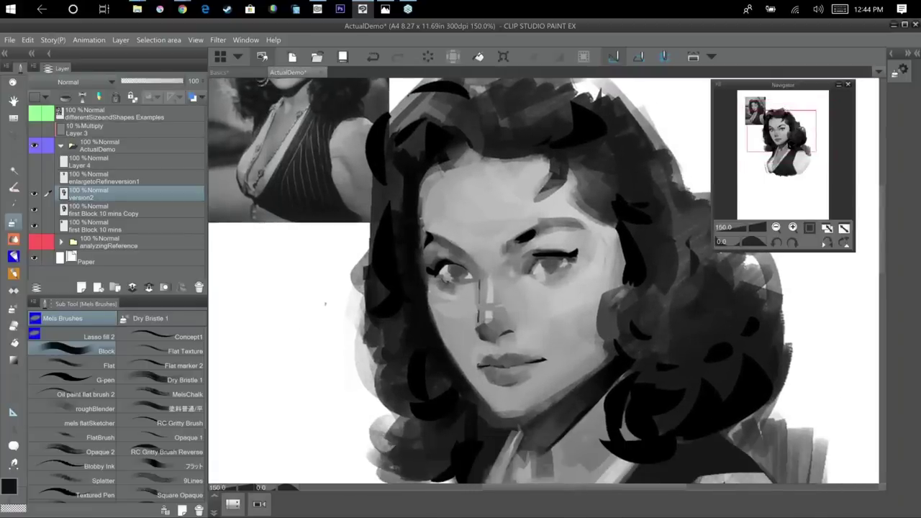
{"action": "left_click_drag", "start_coordinate": [571, 262], "coordinate": [559, 272]}
{"action": "left_click_drag", "start_coordinate": [438, 277], "coordinate": [447, 284]}
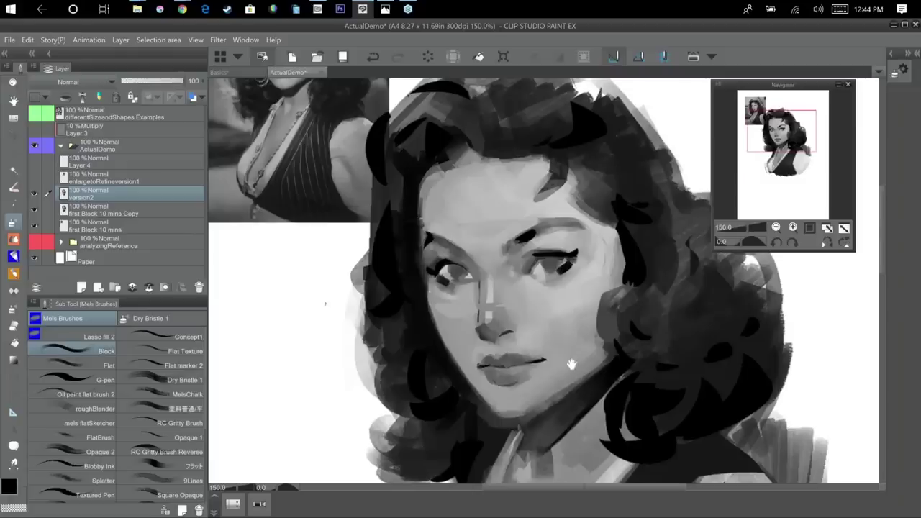
{"action": "left_click_drag", "start_coordinate": [571, 364], "coordinate": [642, 410]}
Refine the upper lash line of the right-hand eye and sample tones from the left-hand iris.
{"action": "left_click", "coordinate": [513, 324], "text": "alt"}
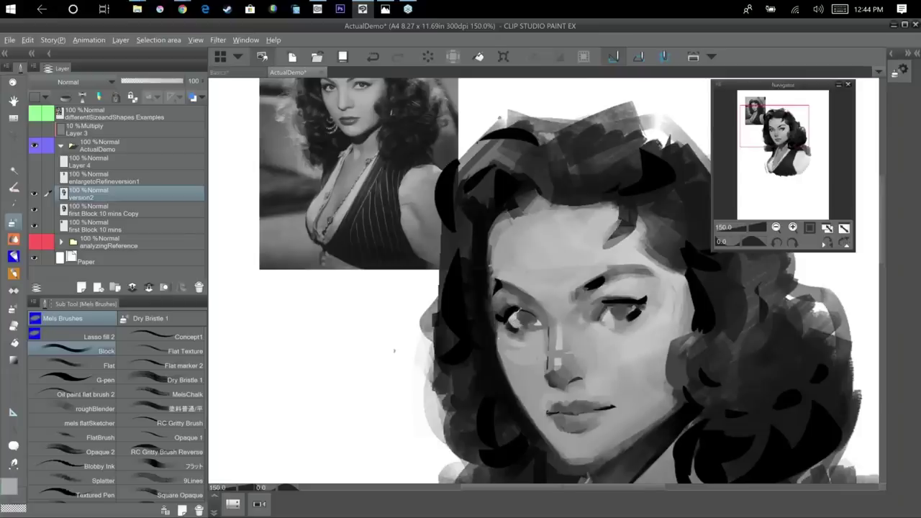
{"action": "left_click", "coordinate": [513, 310], "text": "alt"}
{"action": "left_click_drag", "start_coordinate": [628, 304], "coordinate": [610, 310]}
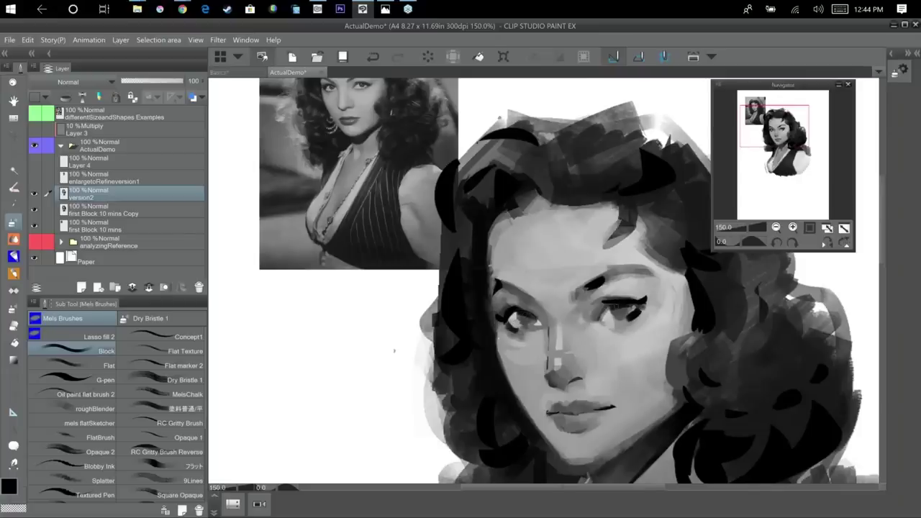
{"action": "left_click", "coordinate": [531, 315], "text": "alt"}
{"action": "left_click", "coordinate": [527, 315], "text": "alt"}
{"action": "left_click", "coordinate": [532, 318], "text": "alt"}
Build up the iris shading in both eyes with dark and mid greys sampled from the painted eyes.
{"action": "left_click", "coordinate": [620, 307], "text": "alt"}
{"action": "left_click", "coordinate": [618, 303], "text": "alt"}
{"action": "left_click_drag", "start_coordinate": [612, 310], "coordinate": [617, 316]}
{"action": "left_click", "coordinate": [617, 312], "text": "alt"}
{"action": "left_click", "coordinate": [616, 314], "text": "alt"}
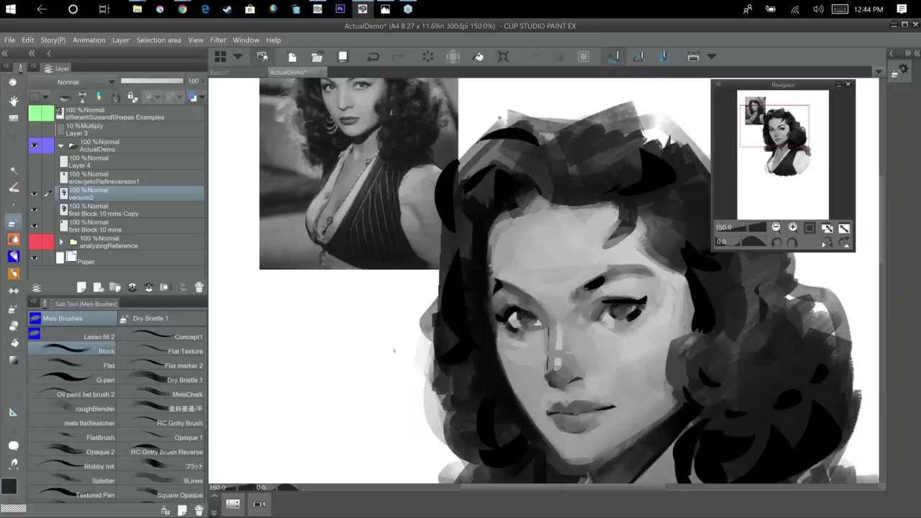
{"action": "left_click", "coordinate": [515, 309], "text": "alt"}
{"action": "left_click_drag", "start_coordinate": [516, 310], "coordinate": [509, 319]}
{"action": "left_click_drag", "start_coordinate": [696, 338], "coordinate": [673, 317]}
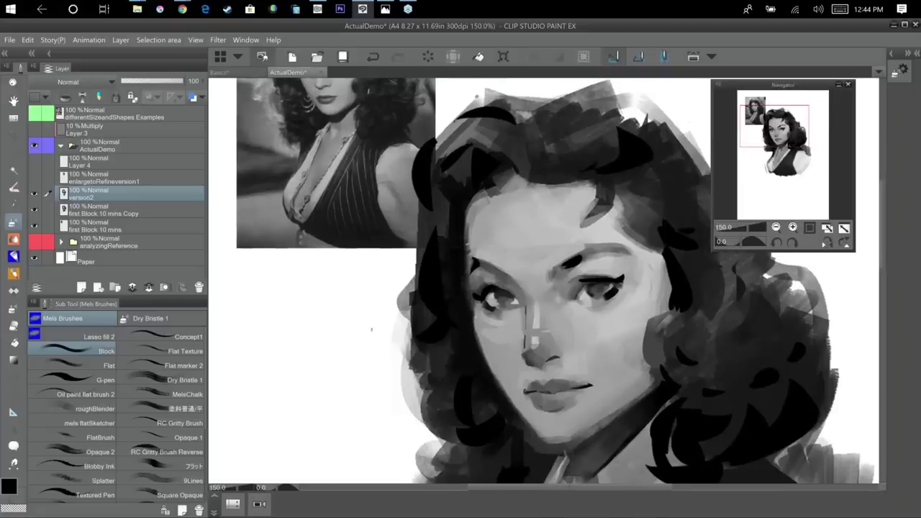
Confirm pure black 000000 as the drawing colour and reinforce the darkest accents on the portrait's eyes.
{"action": "key", "text": "super"}
{"action": "double_click", "coordinate": [9, 487]}
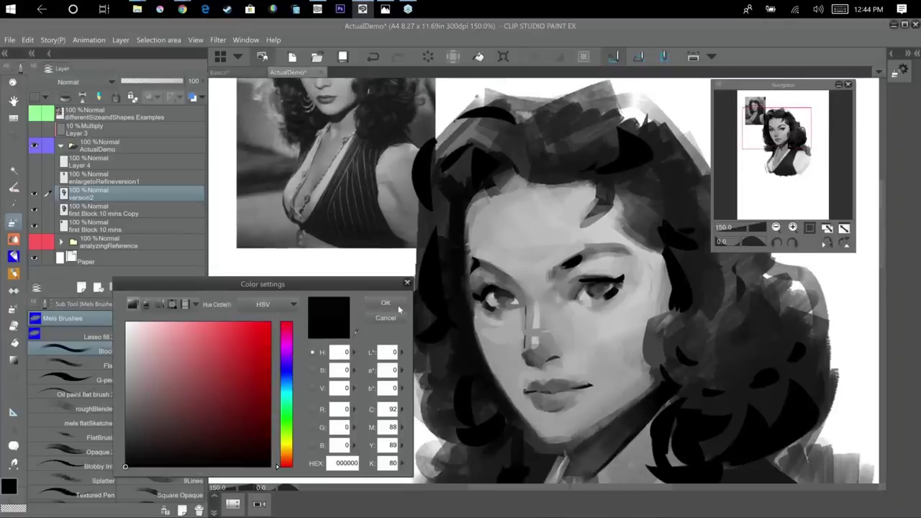
{"action": "left_click", "coordinate": [379, 305]}
{"action": "left_click_drag", "start_coordinate": [629, 379], "coordinate": [631, 396]}
{"action": "left_click_drag", "start_coordinate": [621, 360], "coordinate": [545, 374]}
Set the drawing colour to light grey E8E8E8 and paint a highlight between the right-hand eye's inner corner and the nose.
{"action": "left_click", "coordinate": [633, 314], "text": "alt"}
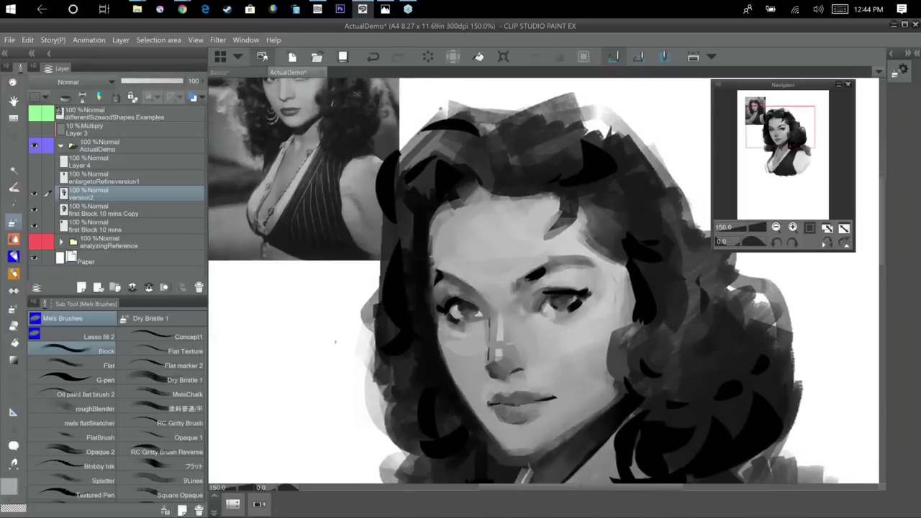
{"action": "left_click", "coordinate": [12, 489]}
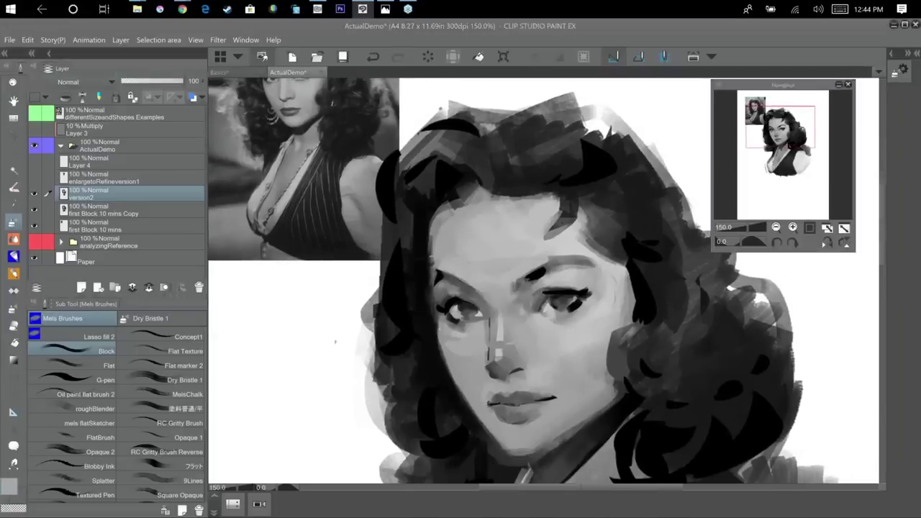
{"action": "left_click", "coordinate": [125, 334]}
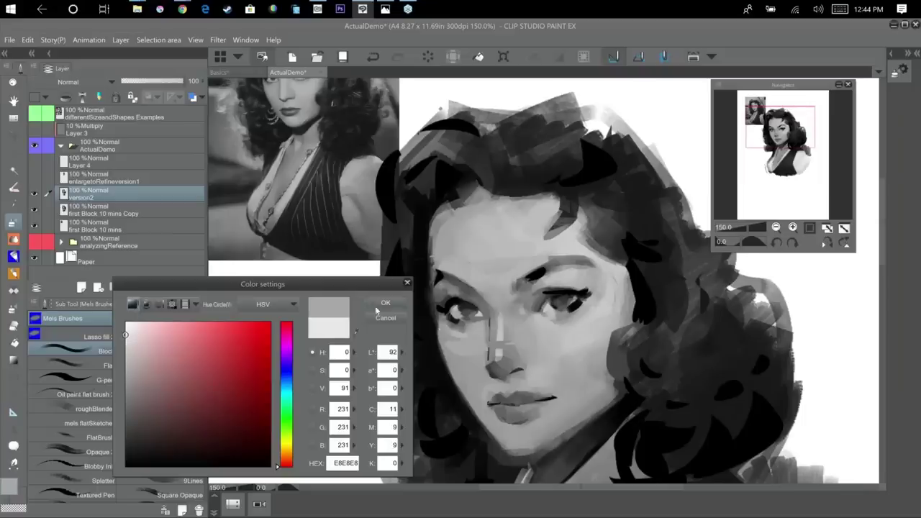
{"action": "left_click", "coordinate": [385, 302]}
{"action": "mouse_move", "coordinate": [553, 301]}
{"action": "left_mouse_down"}
{"action": "mouse_move", "coordinate": [589, 335]}
{"action": "mouse_move", "coordinate": [507, 284]}
{"action": "mouse_move", "coordinate": [486, 288]}
{"action": "mouse_move", "coordinate": [507, 313]}
{"action": "left_mouse_up"}
{"action": "left_click", "coordinate": [481, 276], "text": "alt"}
{"action": "left_click_drag", "start_coordinate": [481, 284], "coordinate": [506, 315]}
{"action": "left_click", "coordinate": [491, 292], "text": "alt"}
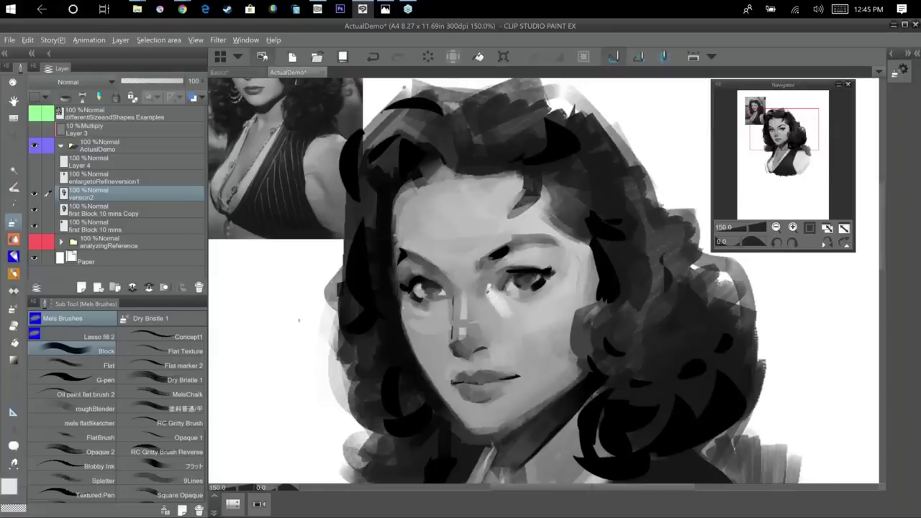
Blend the highlight beside the nose bridge into the face with sampled skin greys.
{"action": "left_click_drag", "start_coordinate": [558, 301], "coordinate": [532, 266]}
{"action": "left_click", "coordinate": [482, 284], "text": "alt"}
{"action": "mouse_move", "coordinate": [482, 287]}
{"action": "left_mouse_down"}
{"action": "mouse_move", "coordinate": [472, 266]}
{"action": "mouse_move", "coordinate": [448, 280]}
{"action": "mouse_move", "coordinate": [451, 294]}
{"action": "left_mouse_up"}
{"action": "left_click", "coordinate": [460, 257], "text": "alt"}
{"action": "left_click", "coordinate": [460, 260], "text": "alt"}
{"action": "left_click", "coordinate": [450, 271], "text": "alt"}
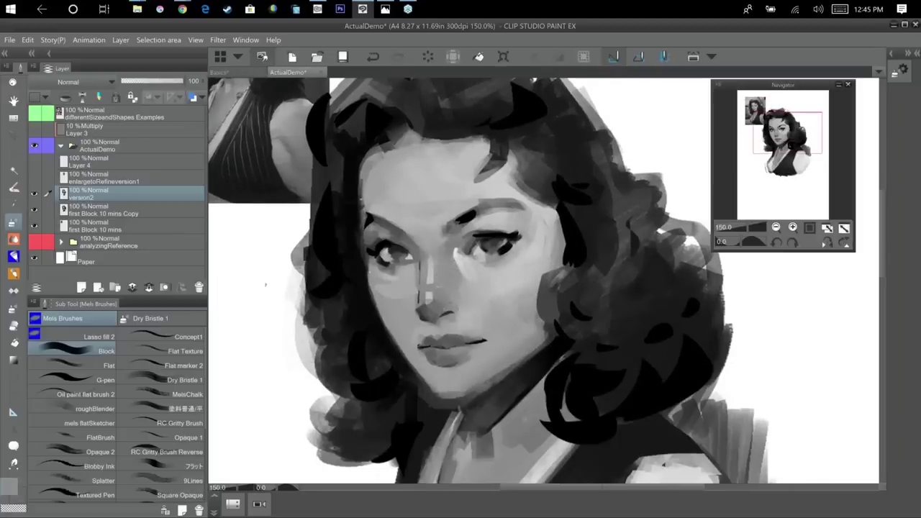
{"action": "left_click_drag", "start_coordinate": [433, 258], "coordinate": [433, 271]}
Rework the narrow light strip along the nose bridge with mid greys sampled from the nose and cheek.
{"action": "left_click", "coordinate": [411, 273], "text": "alt"}
{"action": "left_click", "coordinate": [415, 282], "text": "alt"}
{"action": "left_click_drag", "start_coordinate": [424, 258], "coordinate": [424, 273]}
{"action": "left_click_drag", "start_coordinate": [576, 277], "coordinate": [572, 287]}
{"action": "left_click", "coordinate": [471, 285], "text": "alt"}
{"action": "left_click", "coordinate": [486, 308], "text": "alt"}
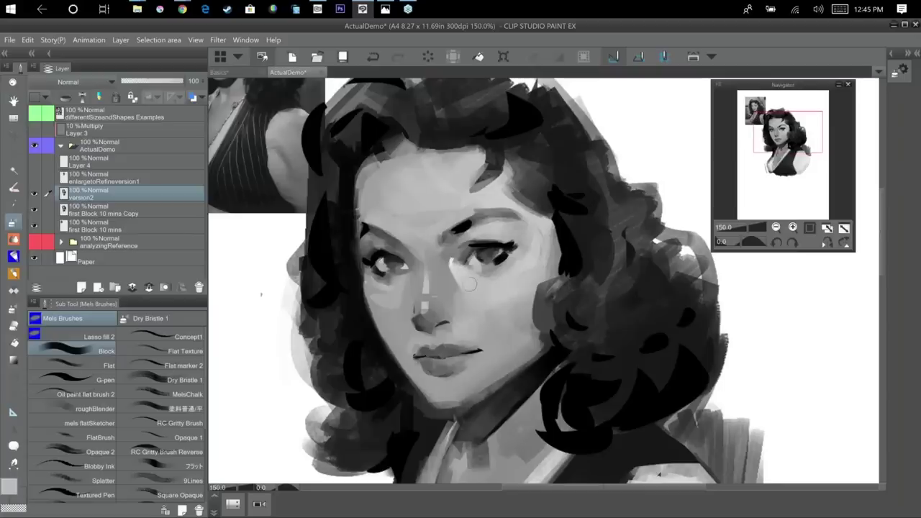
Lighten the forehead below the hairline and around the falling lock, blending it with sampled skin tones.
{"action": "mouse_move", "coordinate": [502, 333]}
{"action": "left_mouse_down"}
{"action": "mouse_move", "coordinate": [596, 405]}
{"action": "mouse_move", "coordinate": [594, 415]}
{"action": "left_mouse_up"}
{"action": "key", "text": "alt"}
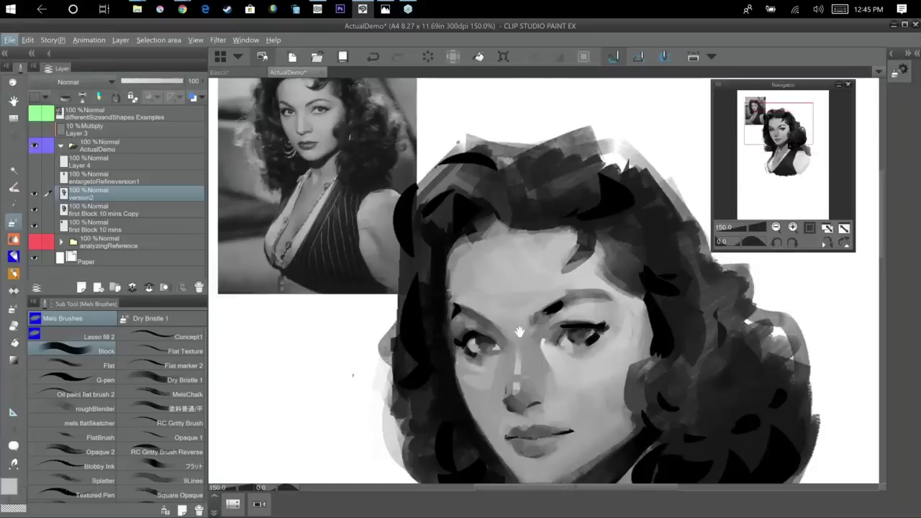
{"action": "left_click_drag", "start_coordinate": [519, 331], "coordinate": [504, 347]}
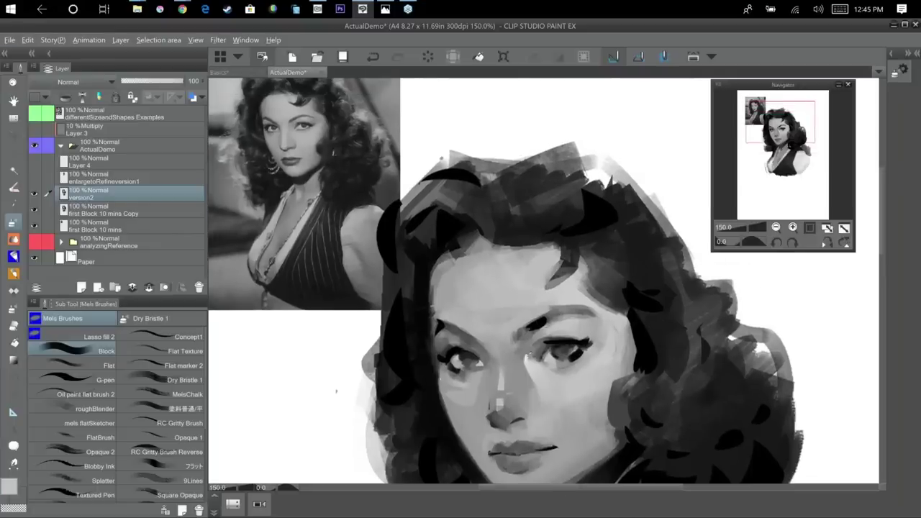
{"action": "left_click", "coordinate": [546, 257], "text": "alt"}
{"action": "left_click_drag", "start_coordinate": [548, 259], "coordinate": [546, 242]}
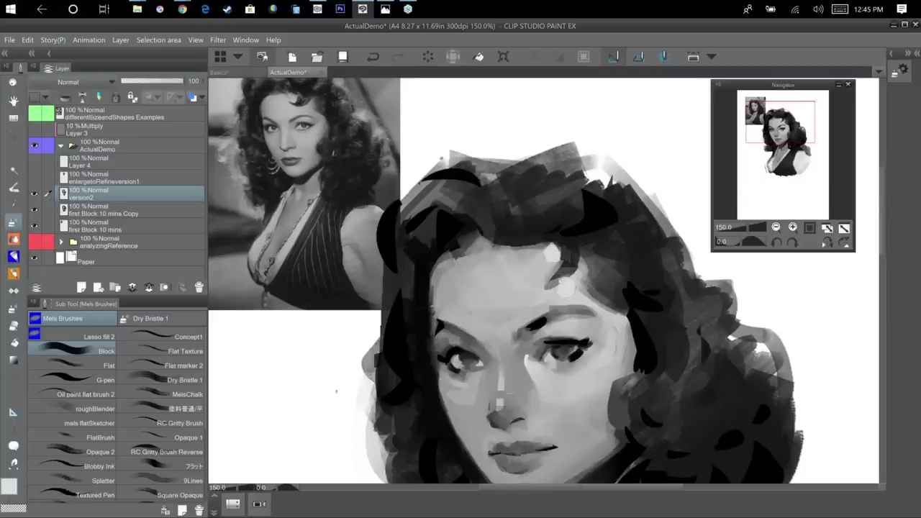
{"action": "mouse_move", "coordinate": [551, 252]}
{"action": "left_mouse_down"}
{"action": "mouse_move", "coordinate": [541, 303]}
{"action": "mouse_move", "coordinate": [517, 303]}
{"action": "mouse_move", "coordinate": [483, 260]}
{"action": "mouse_move", "coordinate": [492, 312]}
{"action": "left_mouse_up"}
{"action": "left_click", "coordinate": [519, 305], "text": "alt"}
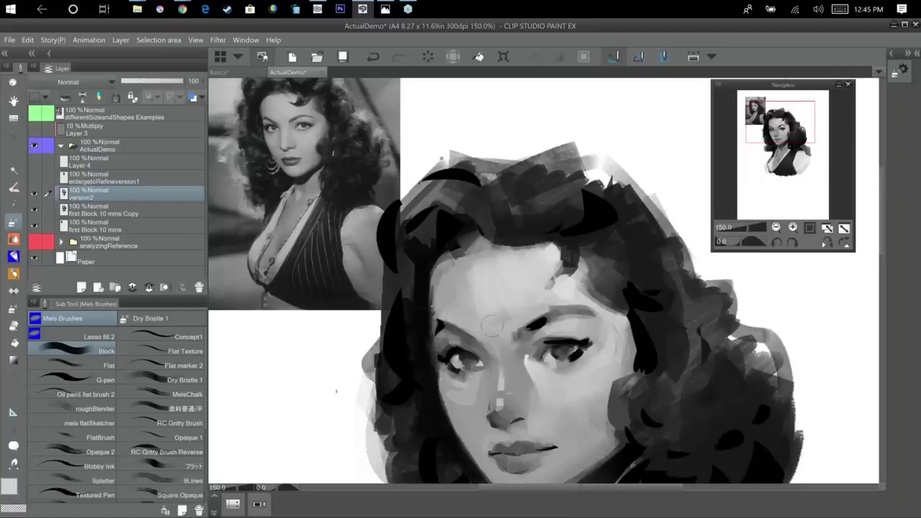
{"action": "left_click", "coordinate": [475, 306], "text": "alt"}
{"action": "mouse_move", "coordinate": [469, 277]}
{"action": "left_mouse_down"}
{"action": "mouse_move", "coordinate": [469, 302]}
{"action": "mouse_move", "coordinate": [500, 304]}
{"action": "left_mouse_up"}
{"action": "left_click", "coordinate": [502, 281], "text": "alt"}
Reshape the dark hair edge beside the right-hand cheek and temple with sampled black.
{"action": "left_click_drag", "start_coordinate": [671, 352], "coordinate": [672, 285]}
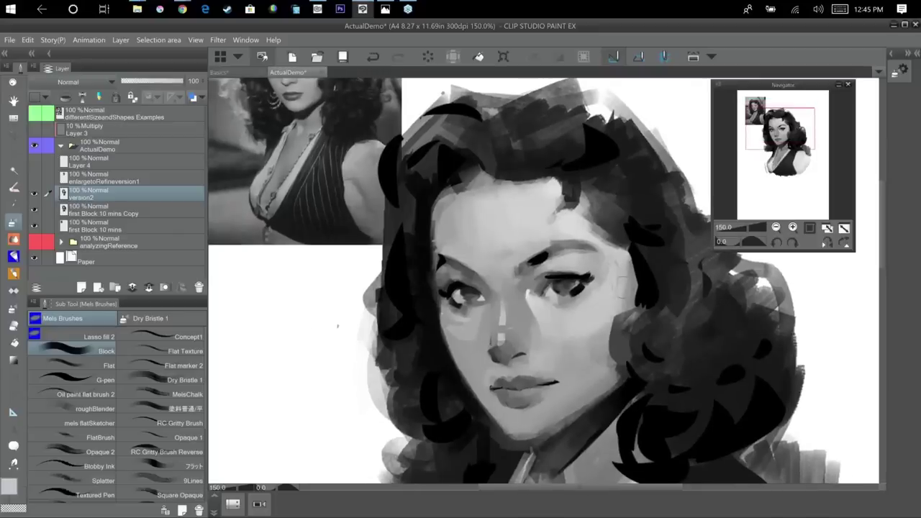
{"action": "left_click", "coordinate": [649, 280], "text": "alt"}
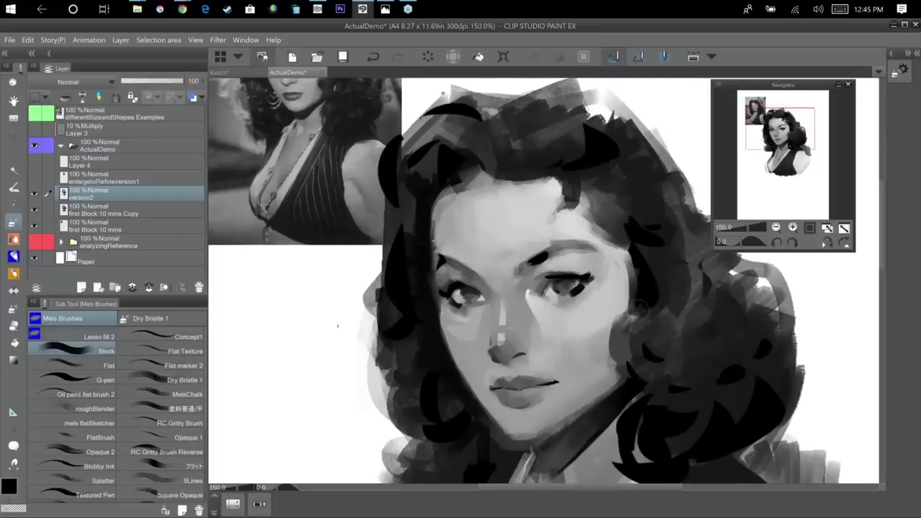
{"action": "left_click_drag", "start_coordinate": [641, 305], "coordinate": [621, 318]}
{"action": "mouse_move", "coordinate": [613, 269]}
{"action": "left_mouse_down"}
{"action": "mouse_move", "coordinate": [636, 320]}
{"action": "mouse_move", "coordinate": [686, 352]}
{"action": "mouse_move", "coordinate": [697, 288]}
{"action": "mouse_move", "coordinate": [701, 334]}
{"action": "left_mouse_up"}
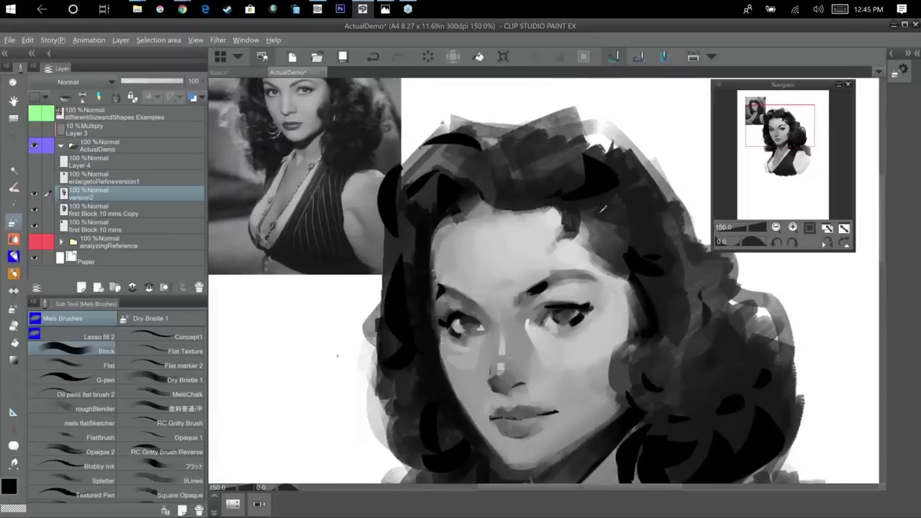
Darken the hair at the parting above the forehead and refine the hairline with sampled tones.
{"action": "key", "text": "alt"}
{"action": "left_click_drag", "start_coordinate": [611, 174], "coordinate": [645, 229]}
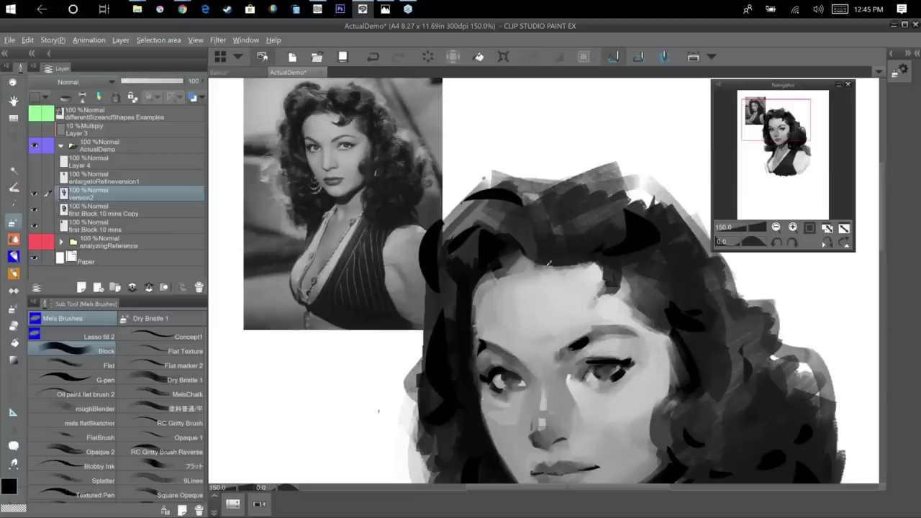
{"action": "left_click_drag", "start_coordinate": [493, 254], "coordinate": [525, 274]}
{"action": "left_click", "coordinate": [537, 269], "text": "alt"}
{"action": "left_click", "coordinate": [494, 254], "text": "alt"}
{"action": "mouse_move", "coordinate": [531, 265]}
{"action": "left_mouse_down"}
{"action": "mouse_move", "coordinate": [508, 273]}
{"action": "mouse_move", "coordinate": [524, 267]}
{"action": "left_mouse_up"}
{"action": "left_click", "coordinate": [534, 269], "text": "alt"}
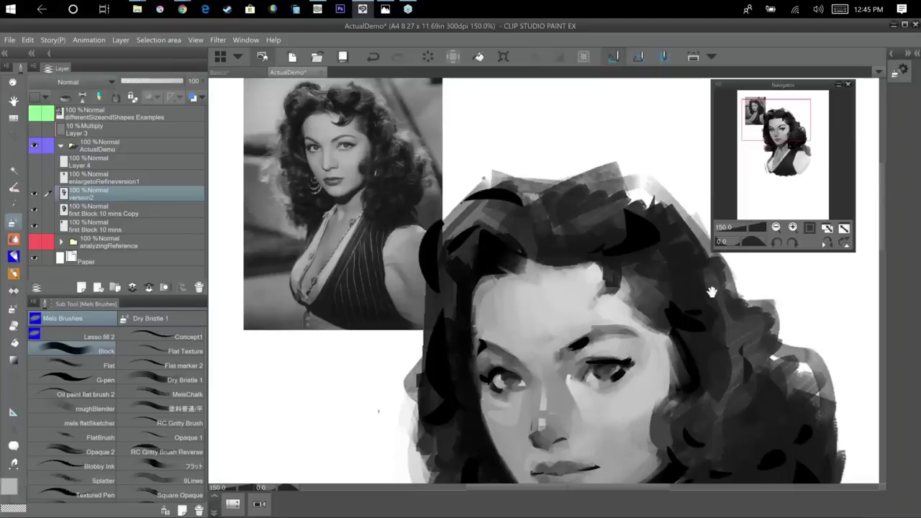
Compare the portrait's face and hair with the reference photo at overall and close-up magnifications.
{"action": "scroll", "coordinate": [709, 290], "scroll_direction": "down", "scroll_amount": 2}
{"action": "left_click_drag", "start_coordinate": [709, 290], "coordinate": [612, 271]}
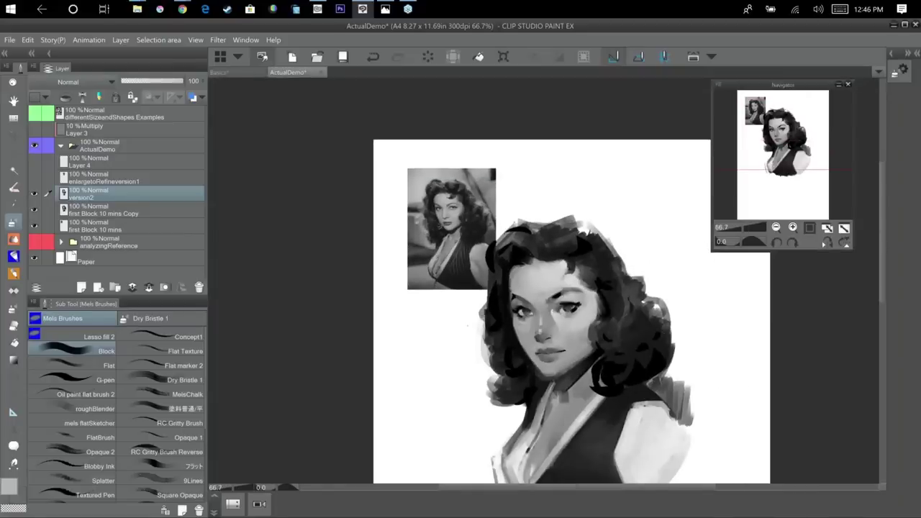
{"action": "scroll", "coordinate": [667, 330], "scroll_direction": "up", "scroll_amount": 2}
{"action": "left_click_drag", "start_coordinate": [621, 352], "coordinate": [727, 329]}
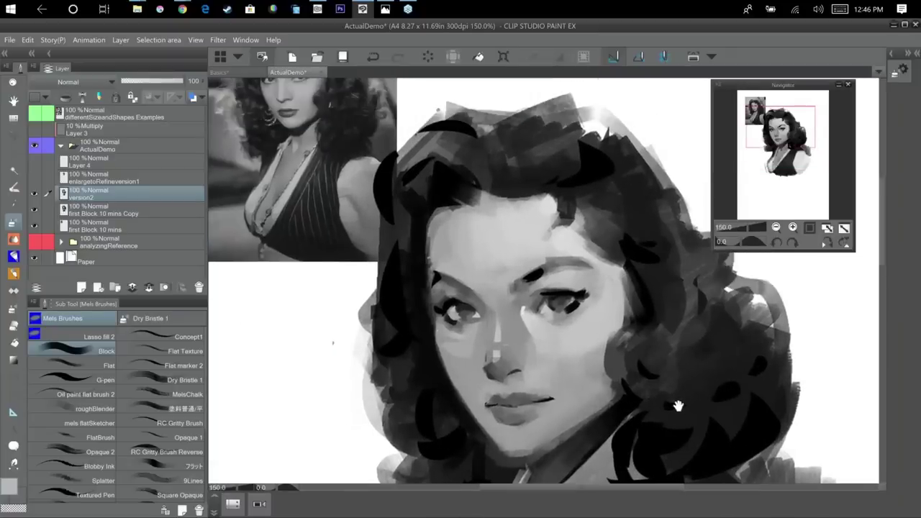
{"action": "left_click_drag", "start_coordinate": [677, 406], "coordinate": [687, 485]}
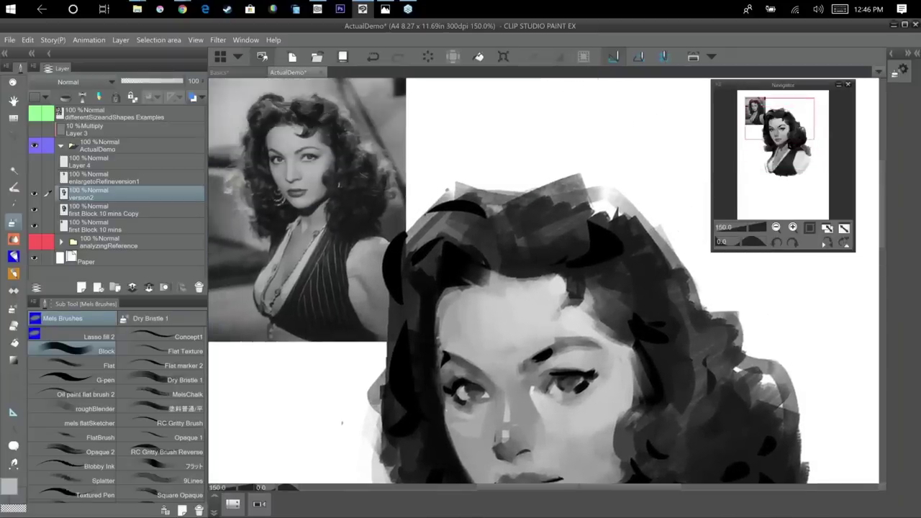
{"action": "key", "text": "ctrl+plus"}
{"action": "left_click_drag", "start_coordinate": [646, 318], "coordinate": [679, 322]}
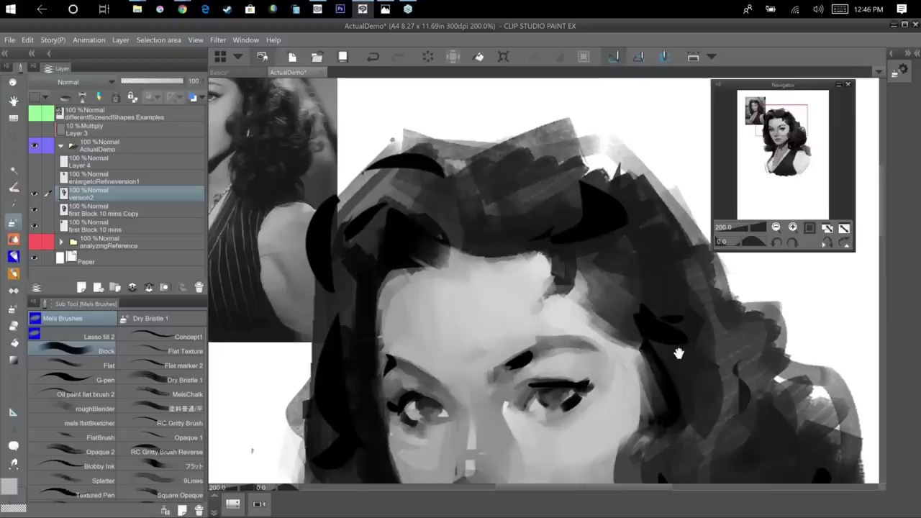
{"action": "left_click_drag", "start_coordinate": [677, 353], "coordinate": [679, 252]}
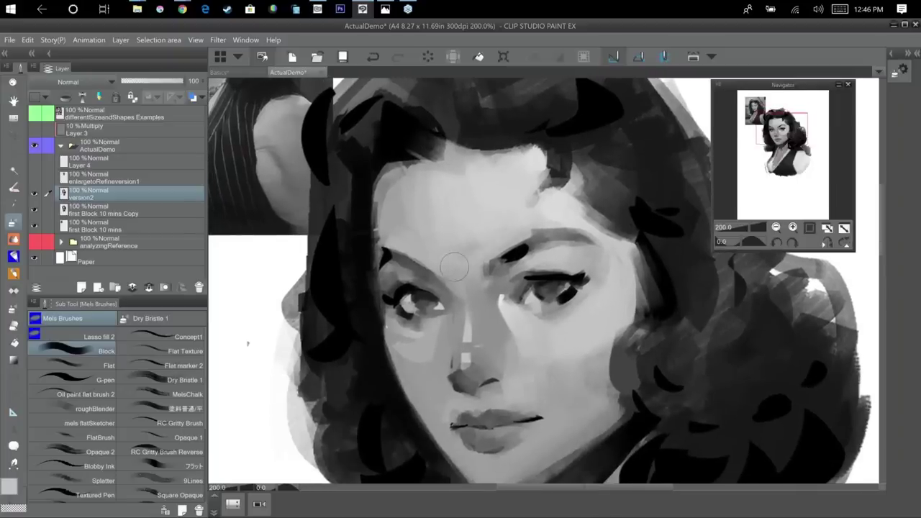
Smooth the left side of the forehead and temple with skin greys sampled near the hairline.
{"action": "left_click", "coordinate": [410, 185], "text": "alt"}
{"action": "left_click_drag", "start_coordinate": [425, 197], "coordinate": [422, 246]}
{"action": "left_click", "coordinate": [384, 158], "text": "alt"}
{"action": "left_click_drag", "start_coordinate": [383, 161], "coordinate": [383, 204]}
{"action": "mouse_move", "coordinate": [388, 149]}
{"action": "left_mouse_down"}
{"action": "mouse_move", "coordinate": [384, 203]}
{"action": "mouse_move", "coordinate": [368, 228]}
{"action": "left_mouse_up"}
{"action": "left_click", "coordinate": [404, 192], "text": "alt"}
{"action": "left_click_drag", "start_coordinate": [398, 168], "coordinate": [380, 209]}
{"action": "left_click_drag", "start_coordinate": [382, 177], "coordinate": [379, 241]}
Clean up the left hairline corner and paint a black hair edge down along the temple.
{"action": "left_click", "coordinate": [388, 157], "text": "alt"}
{"action": "left_click_drag", "start_coordinate": [400, 161], "coordinate": [369, 190]}
{"action": "mouse_move", "coordinate": [415, 155]}
{"action": "left_mouse_down"}
{"action": "mouse_move", "coordinate": [371, 188]}
{"action": "mouse_move", "coordinate": [378, 179]}
{"action": "mouse_move", "coordinate": [377, 207]}
{"action": "left_mouse_up"}
{"action": "left_click", "coordinate": [404, 181], "text": "alt"}
{"action": "left_click", "coordinate": [372, 168], "text": "alt"}
{"action": "left_click_drag", "start_coordinate": [376, 167], "coordinate": [364, 255]}
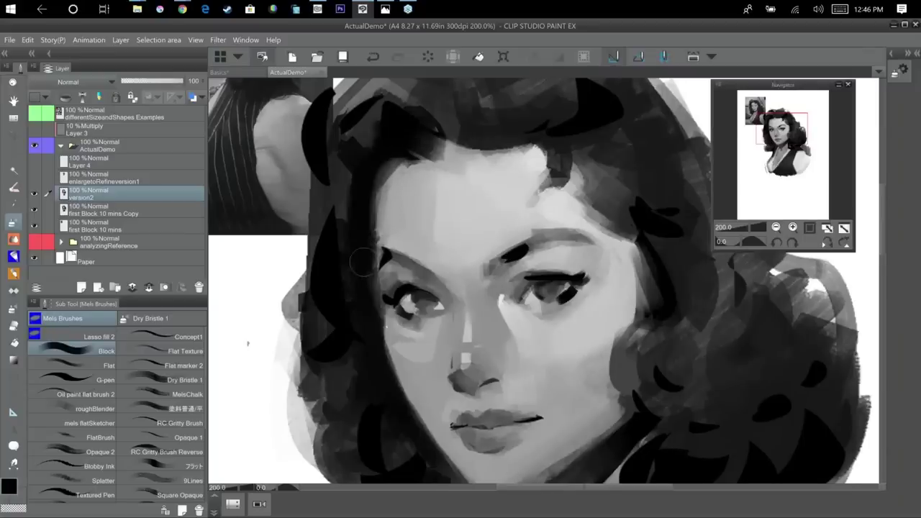
{"action": "left_click", "coordinate": [384, 461], "text": "alt"}
Darken the irises and pupils of both eyes with black at close range.
{"action": "left_click_drag", "start_coordinate": [622, 266], "coordinate": [624, 251]}
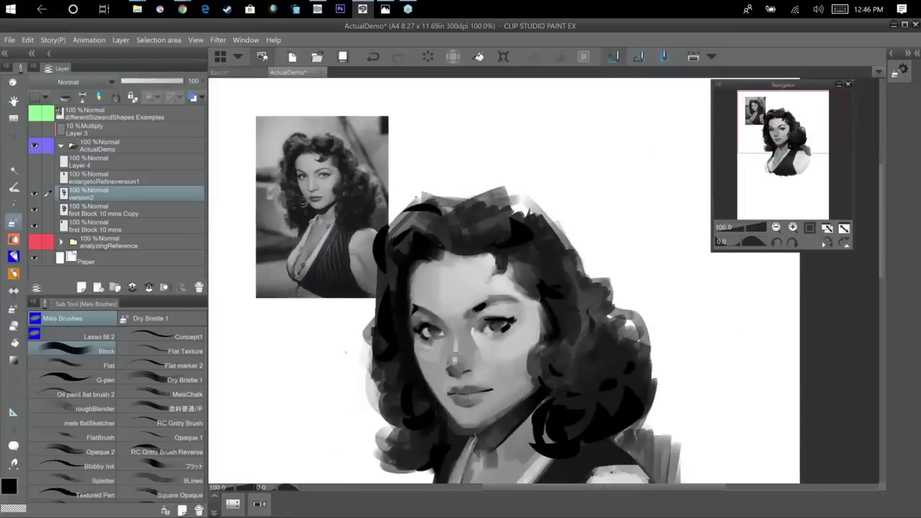
{"action": "scroll", "coordinate": [620, 256], "scroll_direction": "up", "scroll_amount": 1}
{"action": "mouse_move", "coordinate": [582, 349]}
{"action": "left_mouse_down"}
{"action": "mouse_move", "coordinate": [712, 307]}
{"action": "mouse_move", "coordinate": [711, 346]}
{"action": "left_mouse_up"}
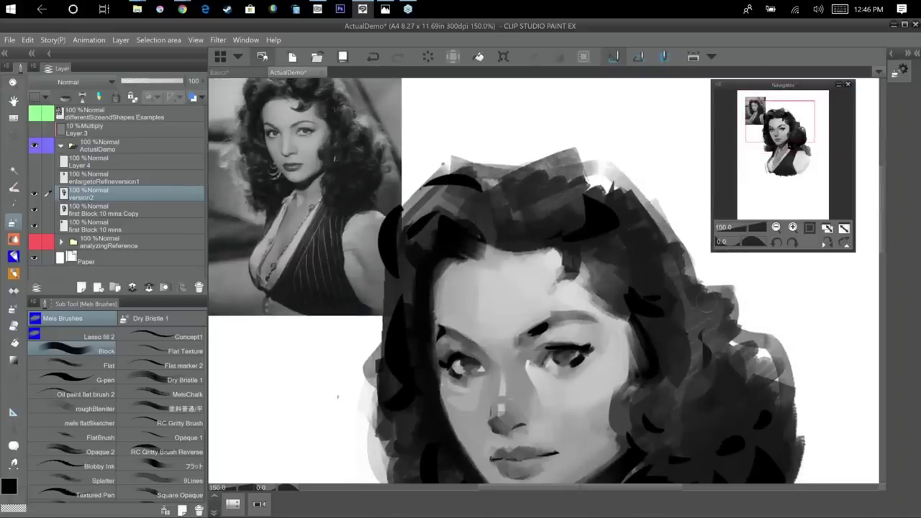
{"action": "scroll", "coordinate": [599, 286], "scroll_direction": "up", "scroll_amount": 3}
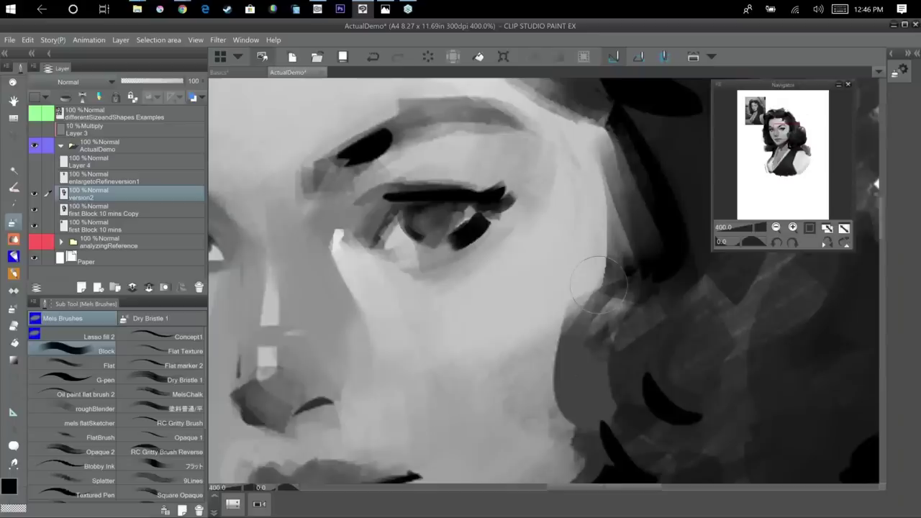
{"action": "left_click_drag", "start_coordinate": [598, 286], "coordinate": [676, 333]}
{"action": "mouse_move", "coordinate": [485, 248]}
{"action": "left_mouse_down"}
{"action": "mouse_move", "coordinate": [495, 256]}
{"action": "mouse_move", "coordinate": [530, 252]}
{"action": "left_mouse_up"}
{"action": "left_click_drag", "start_coordinate": [618, 328], "coordinate": [783, 345]}
{"action": "left_click_drag", "start_coordinate": [677, 374], "coordinate": [544, 396]}
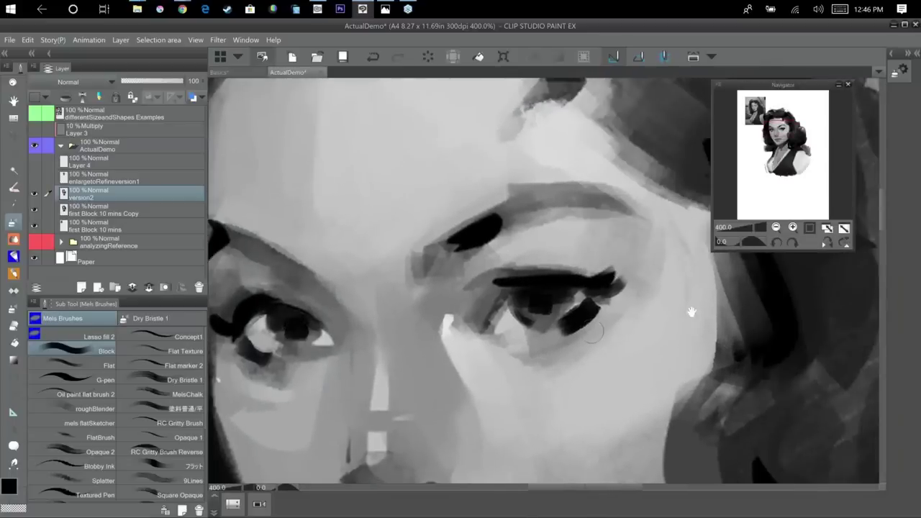
Refine the upper eyelid and socket shadow of the left-hand eye with sampled tones.
{"action": "left_click_drag", "start_coordinate": [690, 312], "coordinate": [788, 290]}
{"action": "mouse_move", "coordinate": [391, 267]}
{"action": "left_mouse_down"}
{"action": "mouse_move", "coordinate": [434, 296]}
{"action": "mouse_move", "coordinate": [397, 275]}
{"action": "mouse_move", "coordinate": [420, 289]}
{"action": "left_mouse_up"}
{"action": "left_click", "coordinate": [424, 280], "text": "alt"}
{"action": "mouse_move", "coordinate": [369, 259]}
{"action": "left_mouse_down"}
{"action": "mouse_move", "coordinate": [410, 283]}
{"action": "mouse_move", "coordinate": [434, 282]}
{"action": "mouse_move", "coordinate": [440, 297]}
{"action": "left_mouse_up"}
{"action": "left_click", "coordinate": [403, 257], "text": "alt"}
Soften the inner end of the right-hand eyebrow into the nose bridge with sampled greys.
{"action": "left_click_drag", "start_coordinate": [636, 345], "coordinate": [627, 365]}
{"action": "left_click", "coordinate": [555, 254], "text": "alt"}
{"action": "mouse_move", "coordinate": [561, 265]}
{"action": "left_mouse_down"}
{"action": "mouse_move", "coordinate": [536, 293]}
{"action": "mouse_move", "coordinate": [505, 296]}
{"action": "left_mouse_up"}
{"action": "left_click", "coordinate": [559, 236], "text": "alt"}
{"action": "mouse_move", "coordinate": [563, 249]}
{"action": "left_mouse_down"}
{"action": "mouse_move", "coordinate": [535, 296]}
{"action": "mouse_move", "coordinate": [544, 280]}
{"action": "mouse_move", "coordinate": [512, 303]}
{"action": "left_mouse_up"}
{"action": "left_click", "coordinate": [558, 254], "text": "alt"}
{"action": "left_click", "coordinate": [528, 260], "text": "alt"}
{"action": "left_click_drag", "start_coordinate": [528, 261], "coordinate": [516, 290]}
{"action": "mouse_move", "coordinate": [552, 268]}
{"action": "left_mouse_down"}
{"action": "mouse_move", "coordinate": [535, 298]}
{"action": "mouse_move", "coordinate": [538, 289]}
{"action": "left_mouse_up"}
Blend the skin from the nose bridge across below the right-hand eye with sampled greys.
{"action": "key", "text": "ctrl+minus"}
{"action": "left_click_drag", "start_coordinate": [660, 280], "coordinate": [663, 274]}
{"action": "left_click", "coordinate": [536, 296], "text": "alt"}
{"action": "mouse_move", "coordinate": [542, 289]}
{"action": "left_mouse_down"}
{"action": "mouse_move", "coordinate": [534, 300]}
{"action": "mouse_move", "coordinate": [568, 284]}
{"action": "mouse_move", "coordinate": [627, 306]}
{"action": "mouse_move", "coordinate": [636, 282]}
{"action": "mouse_move", "coordinate": [657, 283]}
{"action": "mouse_move", "coordinate": [684, 248]}
{"action": "left_mouse_up"}
{"action": "left_click", "coordinate": [552, 295], "text": "alt"}
{"action": "left_click", "coordinate": [538, 295], "text": "alt"}
{"action": "left_click", "coordinate": [598, 290], "text": "alt"}
{"action": "left_click", "coordinate": [622, 297], "text": "alt"}
{"action": "left_click_drag", "start_coordinate": [448, 250], "coordinate": [463, 263]}
{"action": "left_click", "coordinate": [456, 260], "text": "alt"}
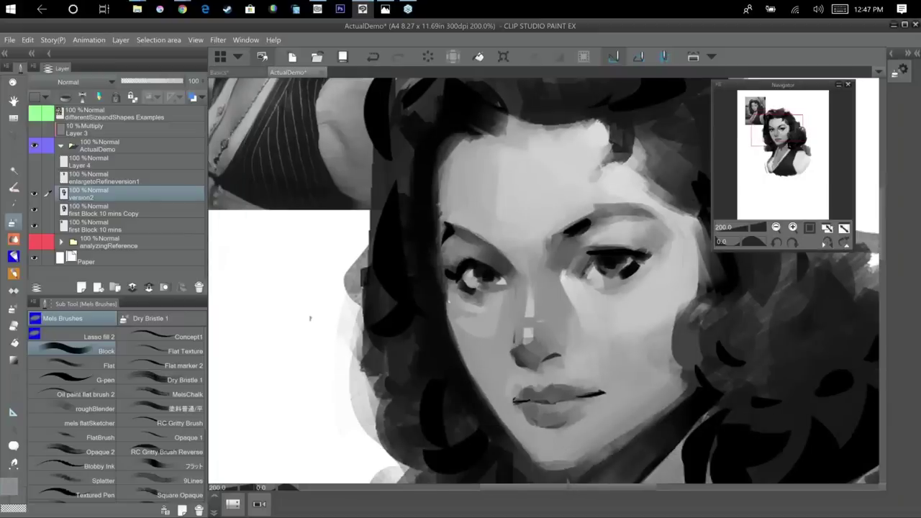
Try to shade the left-hand upper eyelid and socket with sampled greys.
{"action": "left_click_drag", "start_coordinate": [624, 367], "coordinate": [643, 416]}
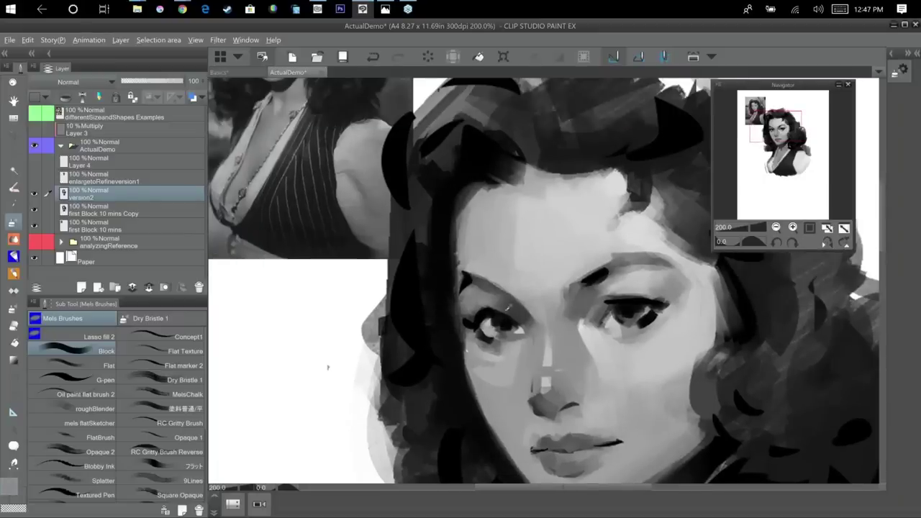
{"action": "left_click", "coordinate": [510, 301], "text": "alt"}
{"action": "mouse_move", "coordinate": [468, 290]}
{"action": "left_mouse_down"}
{"action": "mouse_move", "coordinate": [469, 309]}
{"action": "mouse_move", "coordinate": [480, 296]}
{"action": "mouse_move", "coordinate": [497, 302]}
{"action": "left_mouse_up"}
{"action": "left_click_drag", "start_coordinate": [467, 288], "coordinate": [470, 295]}
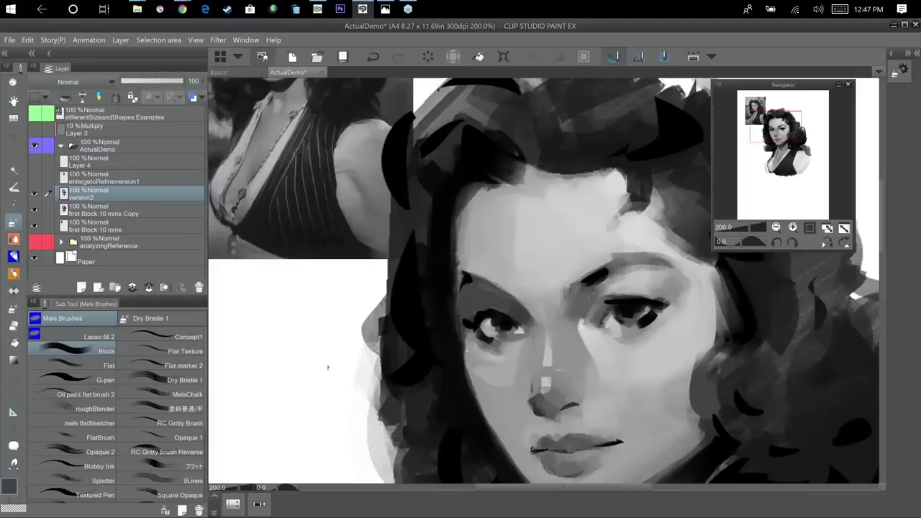
{"action": "key", "text": "ctrl+z"}
{"action": "key", "text": "ctrl+z"}
{"action": "mouse_move", "coordinate": [474, 286]}
{"action": "left_mouse_down"}
{"action": "mouse_move", "coordinate": [495, 304]}
{"action": "mouse_move", "coordinate": [463, 314]}
{"action": "mouse_move", "coordinate": [471, 287]}
{"action": "mouse_move", "coordinate": [485, 313]}
{"action": "left_mouse_up"}
{"action": "left_click", "coordinate": [496, 301], "text": "alt"}
{"action": "left_click", "coordinate": [474, 295], "text": "alt"}
{"action": "left_click", "coordinate": [478, 302], "text": "alt"}
{"action": "key", "text": "ctrl+z"}
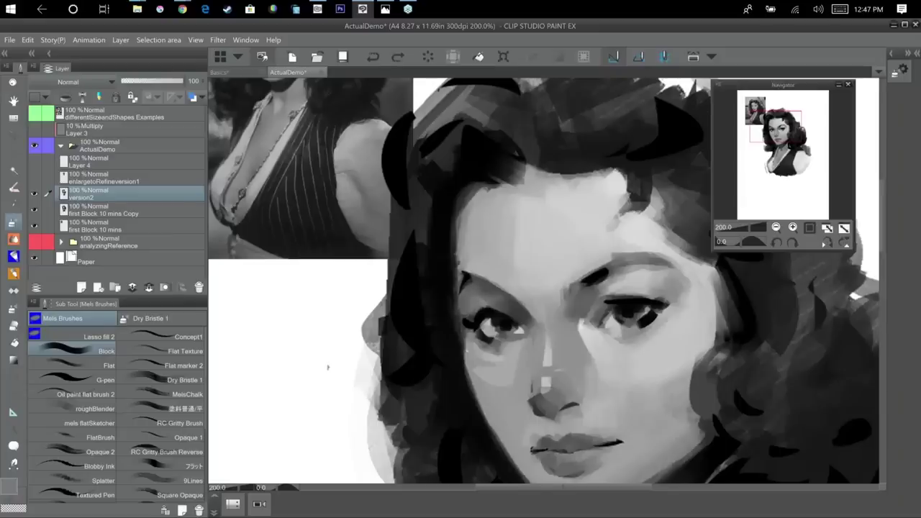
{"action": "key", "text": "ctrl+z"}
Paint a thin eyelid crease above the left-hand eye and strengthen its eyebrow in black with a smaller brush.
{"action": "left_click", "coordinate": [478, 319], "text": "alt"}
{"action": "mouse_move", "coordinate": [481, 312]}
{"action": "left_mouse_down"}
{"action": "mouse_move", "coordinate": [470, 321]}
{"action": "mouse_move", "coordinate": [498, 303]}
{"action": "left_mouse_up"}
{"action": "key", "text": "["}
{"action": "key", "text": "["}
{"action": "key", "text": "["}
{"action": "left_click", "coordinate": [487, 305], "text": "alt"}
{"action": "left_click", "coordinate": [468, 279], "text": "alt"}
{"action": "mouse_move", "coordinate": [467, 275]}
{"action": "left_mouse_down"}
{"action": "mouse_move", "coordinate": [502, 293]}
{"action": "mouse_move", "coordinate": [478, 279]}
{"action": "left_mouse_up"}
{"action": "mouse_move", "coordinate": [483, 283]}
{"action": "left_mouse_down"}
{"action": "mouse_move", "coordinate": [507, 297]}
{"action": "mouse_move", "coordinate": [535, 289]}
{"action": "left_mouse_up"}
Compare the whole portrait with the reference and examine the face and hair up close.
{"action": "scroll", "coordinate": [519, 303], "scroll_direction": "down", "scroll_amount": 3}
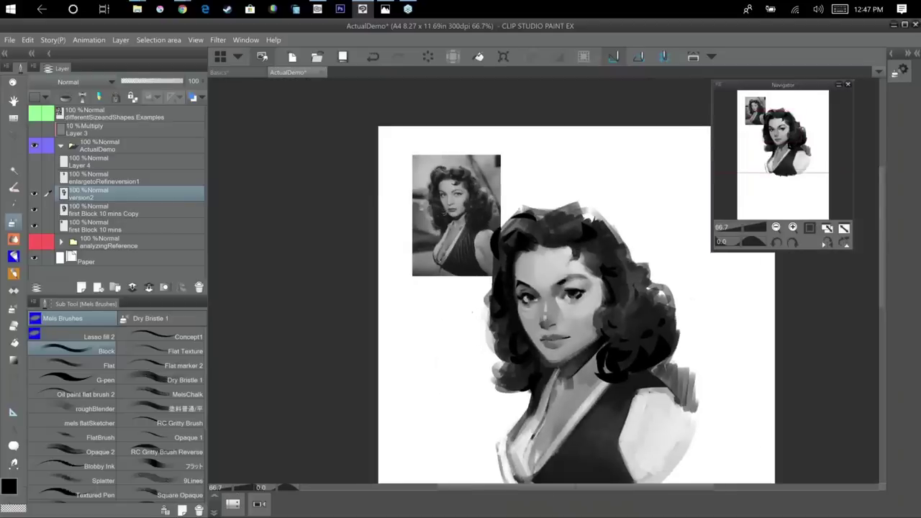
{"action": "scroll", "coordinate": [744, 300], "scroll_direction": "up", "scroll_amount": 1}
{"action": "left_click_drag", "start_coordinate": [623, 308], "coordinate": [675, 275]}
{"action": "scroll", "coordinate": [653, 298], "scroll_direction": "up", "scroll_amount": 2}
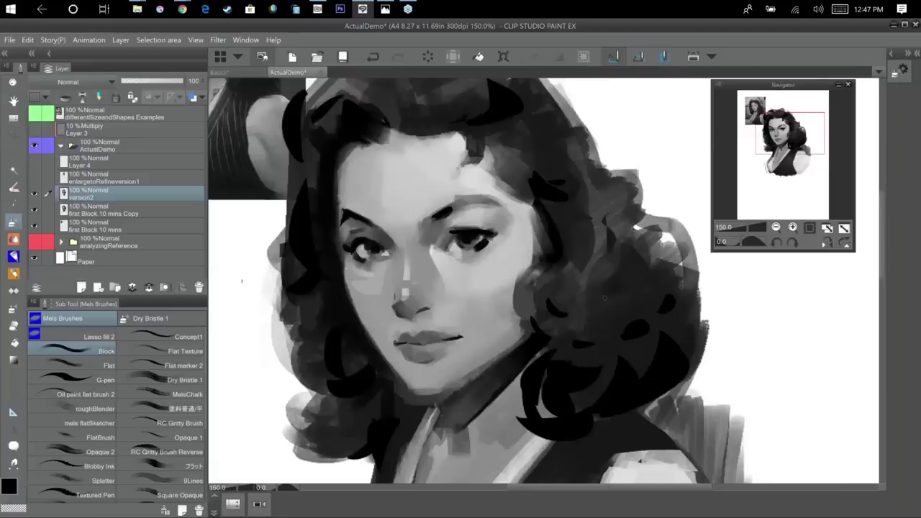
{"action": "scroll", "coordinate": [574, 336], "scroll_direction": "up", "scroll_amount": 1}
{"action": "left_click_drag", "start_coordinate": [574, 336], "coordinate": [603, 320]}
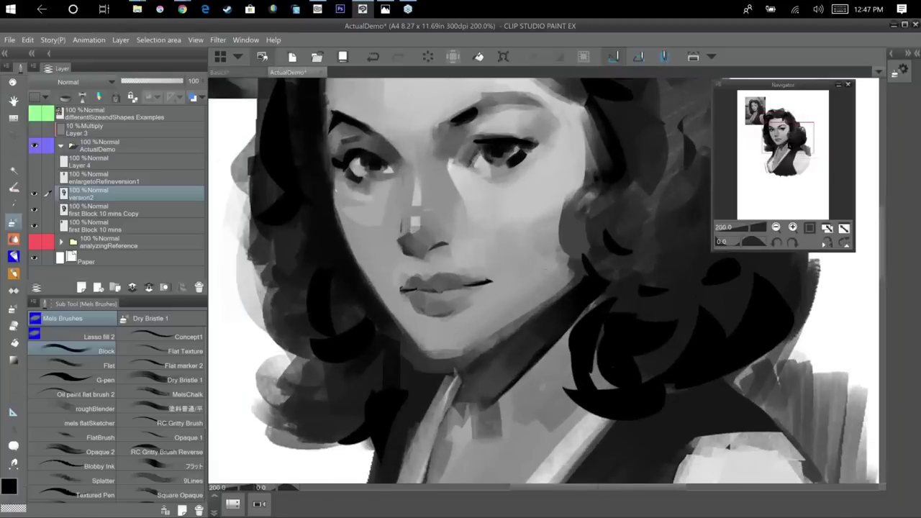
{"action": "left_click_drag", "start_coordinate": [596, 376], "coordinate": [688, 494]}
{"action": "left_click_drag", "start_coordinate": [640, 315], "coordinate": [672, 421]}
{"action": "left_click_drag", "start_coordinate": [561, 252], "coordinate": [431, 69]}
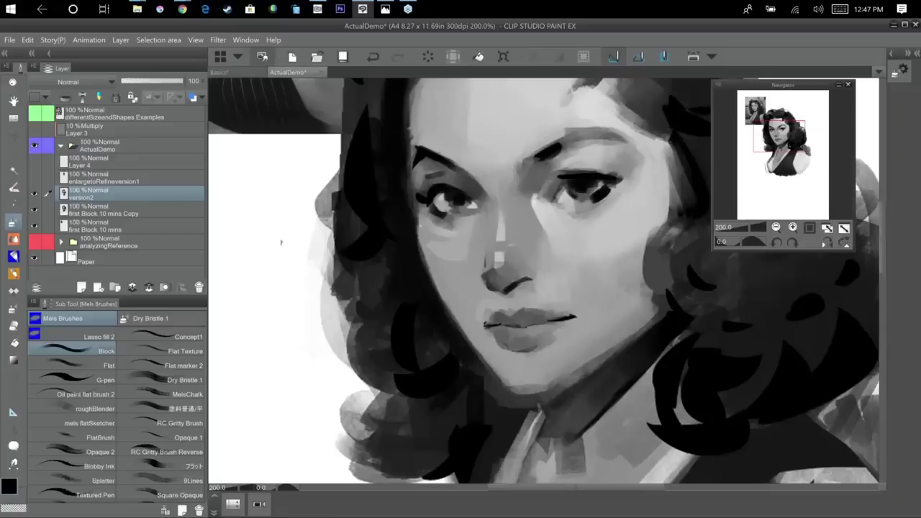
Soften the dark nostril edge under the nose with sampled greys.
{"action": "left_click", "coordinate": [531, 294], "text": "alt"}
{"action": "mouse_move", "coordinate": [523, 286]}
{"action": "left_mouse_down"}
{"action": "mouse_move", "coordinate": [506, 294]}
{"action": "mouse_move", "coordinate": [517, 284]}
{"action": "left_mouse_up"}
{"action": "left_click", "coordinate": [510, 286], "text": "alt"}
{"action": "left_click", "coordinate": [493, 304], "text": "alt"}
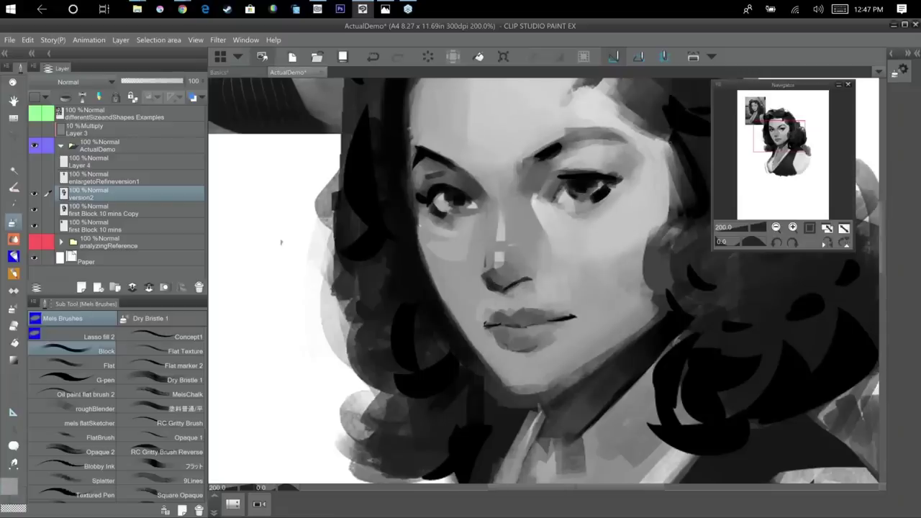
{"action": "left_click_drag", "start_coordinate": [692, 398], "coordinate": [673, 313]}
{"action": "left_click", "coordinate": [679, 299], "text": "alt"}
{"action": "left_click", "coordinate": [528, 302], "text": "alt"}
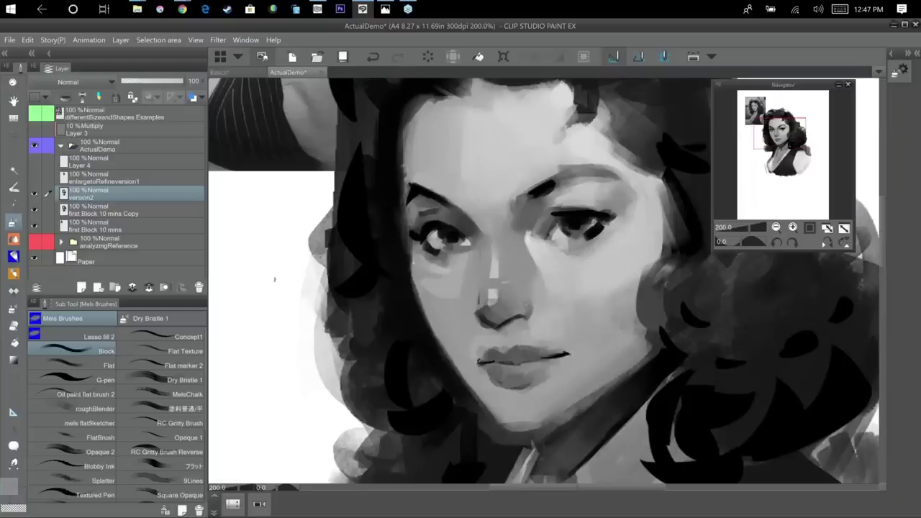
Reshape the right-hand nostril wing and blend a light grey patch from beside it toward the upper lip.
{"action": "left_click", "coordinate": [523, 305], "text": "alt"}
{"action": "left_click_drag", "start_coordinate": [529, 295], "coordinate": [521, 324]}
{"action": "left_click", "coordinate": [529, 305], "text": "alt"}
{"action": "left_click", "coordinate": [533, 315], "text": "alt"}
{"action": "left_click_drag", "start_coordinate": [274, 279], "coordinate": [316, 305]}
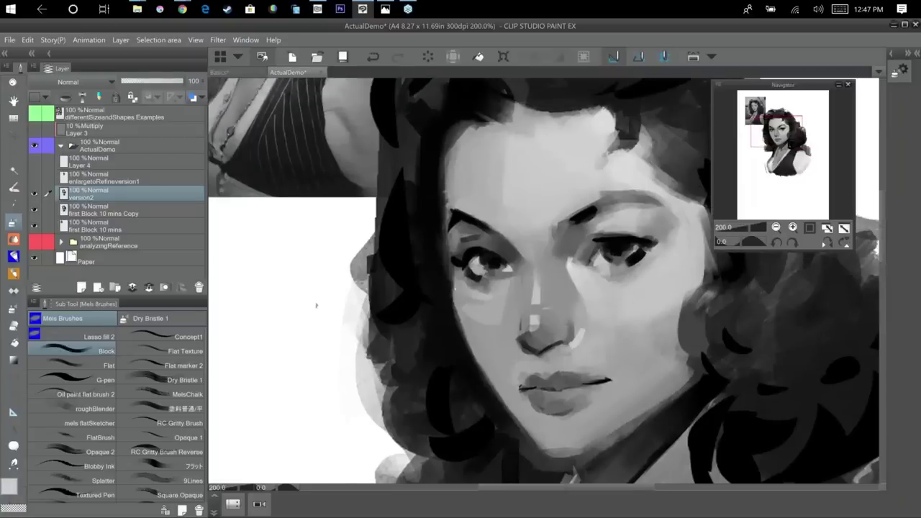
{"action": "mouse_move", "coordinate": [583, 333]}
{"action": "left_mouse_down"}
{"action": "mouse_move", "coordinate": [576, 350]}
{"action": "mouse_move", "coordinate": [594, 365]}
{"action": "left_mouse_up"}
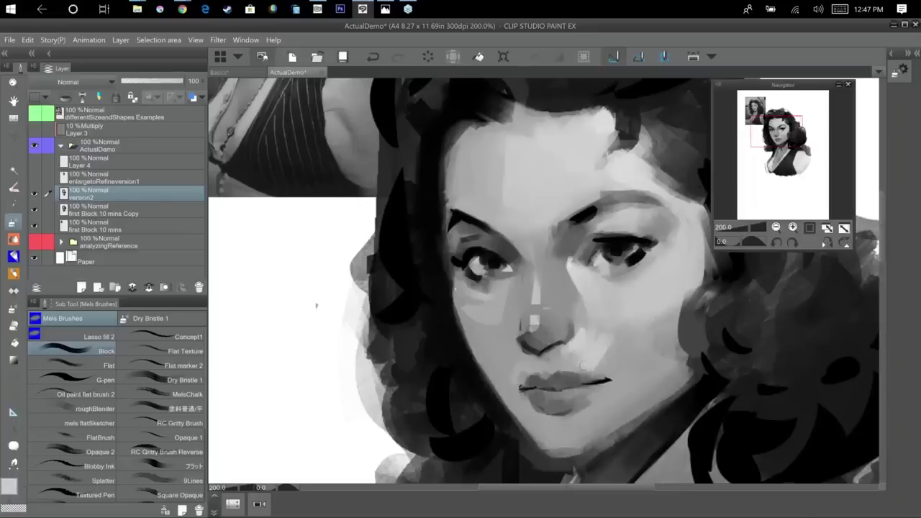
{"action": "left_click", "coordinate": [575, 348], "text": "alt"}
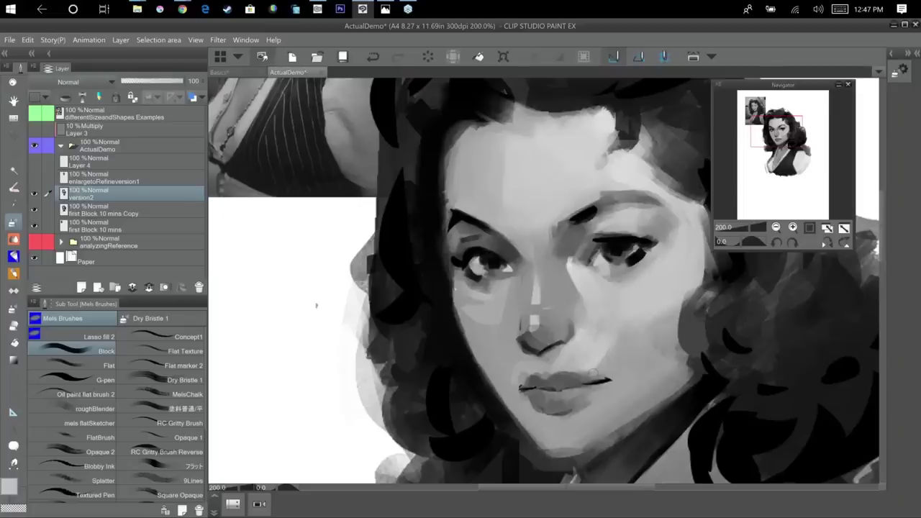
Smooth the right-hand cheek below the eye with sampled skin greys.
{"action": "scroll", "coordinate": [594, 373], "scroll_direction": "down", "scroll_amount": 2}
{"action": "left_click_drag", "start_coordinate": [594, 373], "coordinate": [574, 316]}
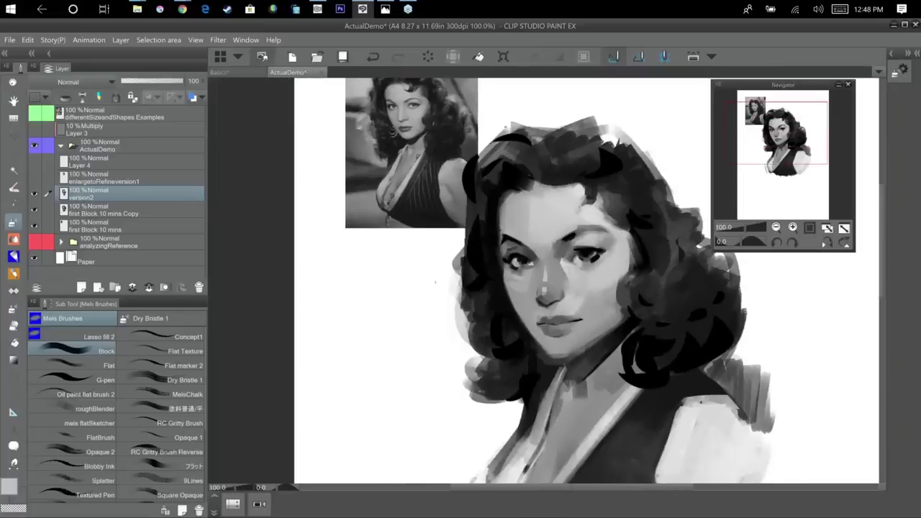
{"action": "left_click", "coordinate": [583, 303], "text": "alt"}
{"action": "left_click", "coordinate": [583, 286], "text": "alt"}
{"action": "left_click", "coordinate": [585, 304], "text": "alt"}
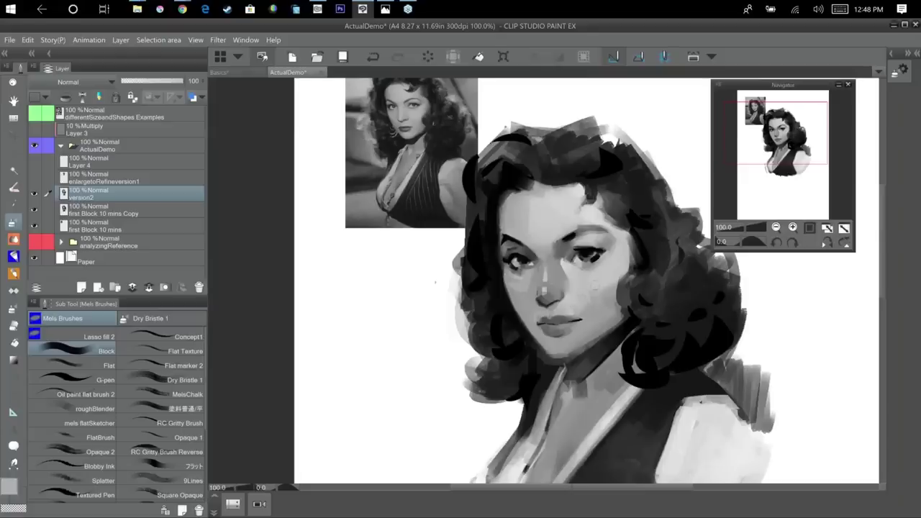
{"action": "left_click", "coordinate": [562, 315], "text": "alt"}
{"action": "left_click", "coordinate": [581, 300], "text": "alt"}
Blend the nose bridge between the eyes with sampled mid greys.
{"action": "left_click", "coordinate": [536, 253], "text": "alt"}
{"action": "mouse_move", "coordinate": [538, 265]}
{"action": "left_mouse_down"}
{"action": "mouse_move", "coordinate": [528, 298]}
{"action": "mouse_move", "coordinate": [519, 289]}
{"action": "mouse_move", "coordinate": [534, 304]}
{"action": "left_mouse_up"}
{"action": "left_click", "coordinate": [528, 276], "text": "alt"}
{"action": "left_click", "coordinate": [543, 237], "text": "alt"}
{"action": "left_click", "coordinate": [538, 277], "text": "alt"}
Smooth the shaded left-hand side of the nose down to the nostril with sampled greys.
{"action": "left_click", "coordinate": [525, 289], "text": "alt"}
{"action": "left_click", "coordinate": [531, 296], "text": "alt"}
{"action": "left_click", "coordinate": [528, 291], "text": "alt"}
{"action": "left_click", "coordinate": [539, 286], "text": "alt"}
{"action": "left_click", "coordinate": [545, 286], "text": "alt"}
{"action": "left_click_drag", "start_coordinate": [545, 263], "coordinate": [531, 303]}
{"action": "left_click", "coordinate": [541, 271], "text": "alt"}
{"action": "left_click", "coordinate": [530, 296], "text": "alt"}
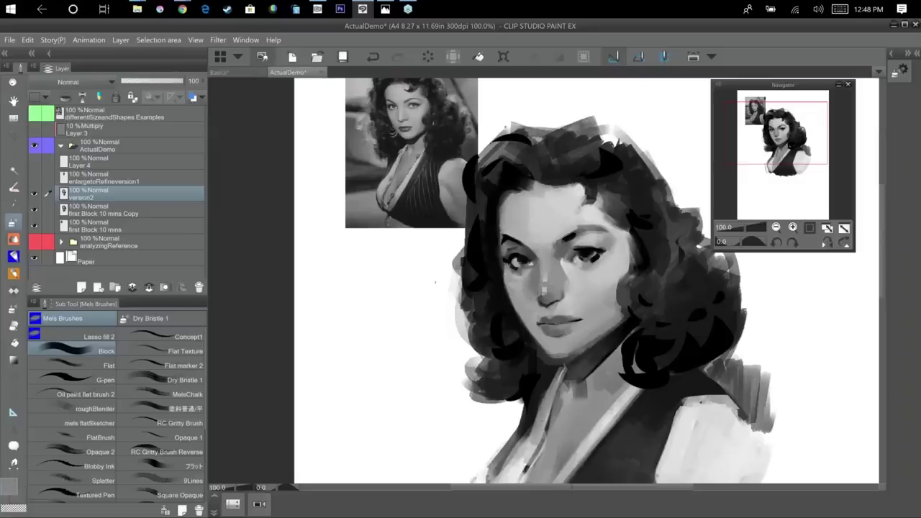
Even out the left-hand cheek just below the eye with sampled skin tones.
{"action": "left_click", "coordinate": [530, 249], "text": "alt"}
{"action": "left_click", "coordinate": [526, 294], "text": "alt"}
{"action": "left_click_drag", "start_coordinate": [512, 269], "coordinate": [515, 279]}
{"action": "left_click", "coordinate": [515, 280], "text": "alt"}
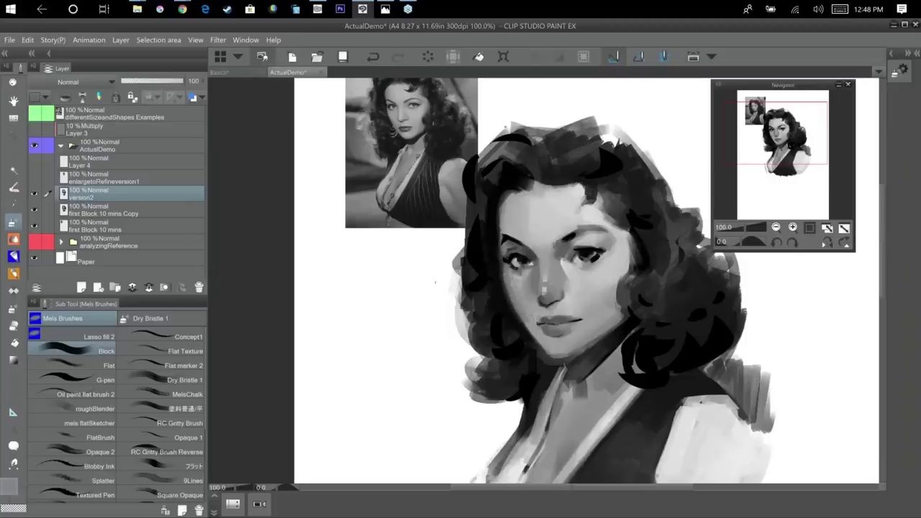
{"action": "left_click", "coordinate": [523, 279], "text": "alt"}
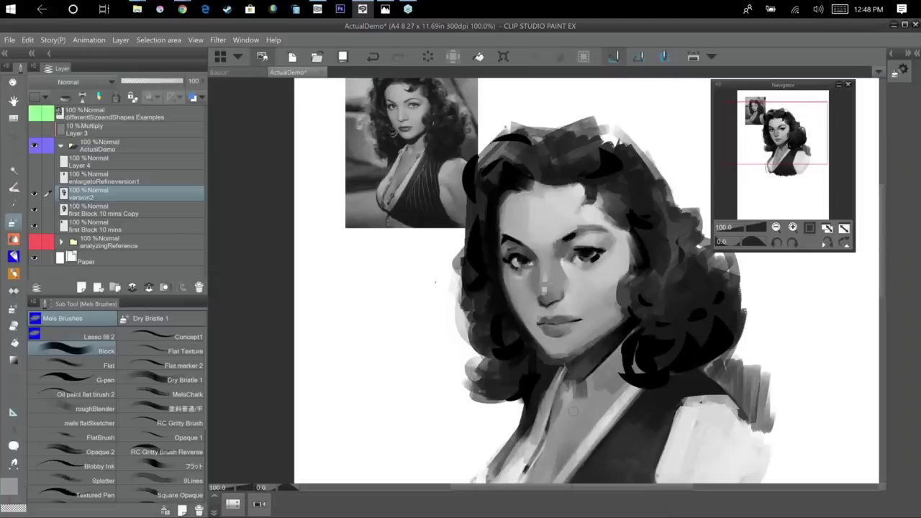
Soften the left-hand forehead between the hairline and eyebrow with sampled greys.
{"action": "left_click", "coordinate": [533, 200], "text": "alt"}
{"action": "left_click", "coordinate": [494, 227], "text": "alt"}
{"action": "left_click", "coordinate": [495, 228], "text": "alt"}
{"action": "mouse_move", "coordinate": [494, 228]}
{"action": "left_mouse_down"}
{"action": "mouse_move", "coordinate": [502, 194]}
{"action": "mouse_move", "coordinate": [504, 217]}
{"action": "left_mouse_up"}
{"action": "left_click", "coordinate": [525, 202], "text": "alt"}
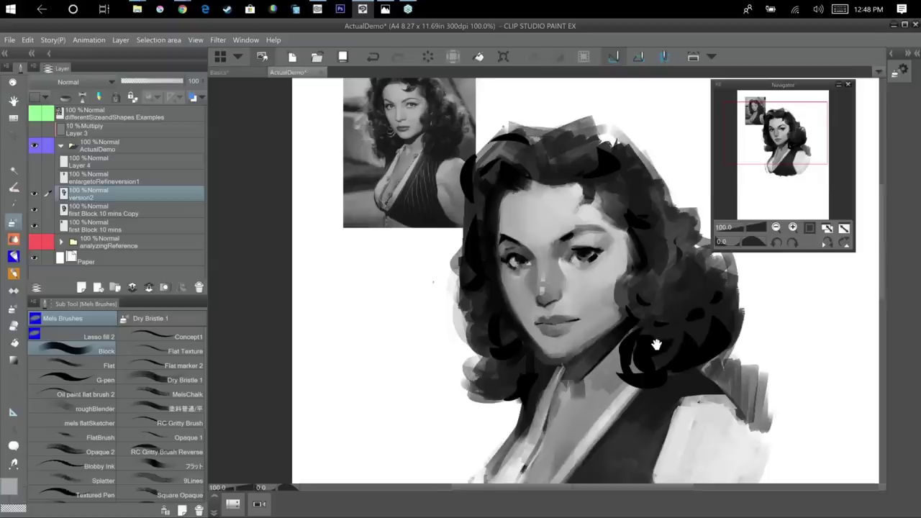
Refine the jaw edge beside the right-hand curls with sampled dark and skin tones.
{"action": "left_click_drag", "start_coordinate": [675, 340], "coordinate": [655, 334]}
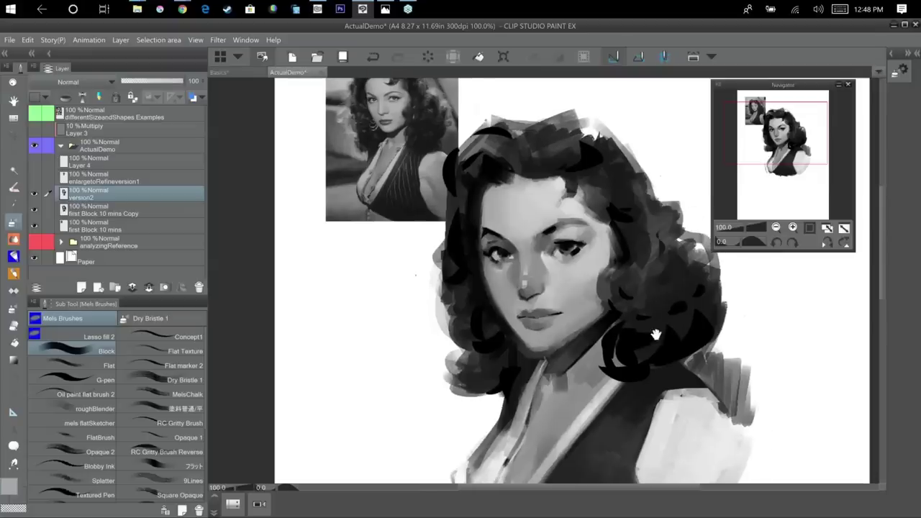
{"action": "left_click", "coordinate": [15, 487]}
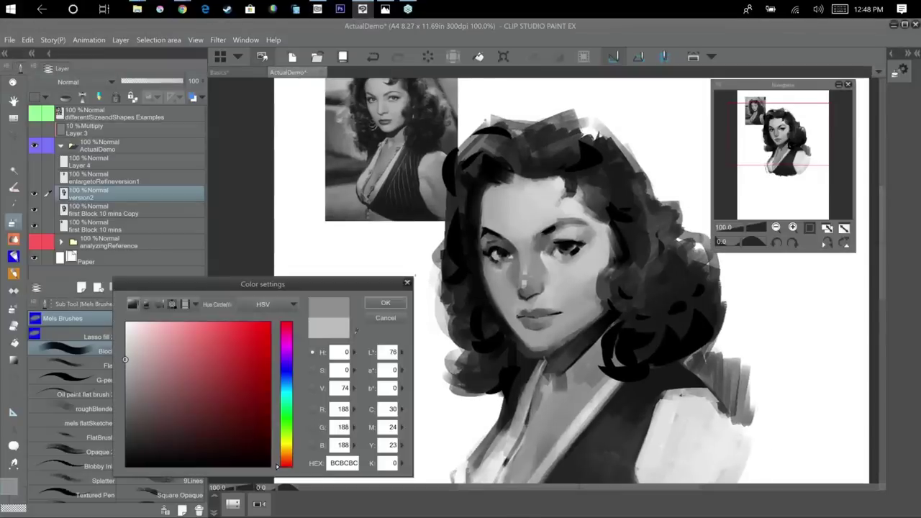
{"action": "key", "text": "Escape"}
{"action": "left_click", "coordinate": [621, 326], "text": "alt"}
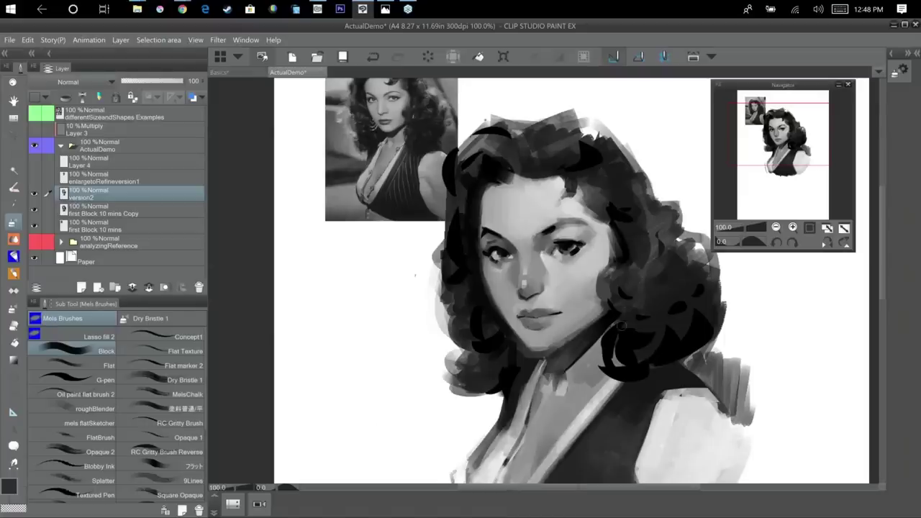
{"action": "left_click", "coordinate": [594, 297], "text": "alt"}
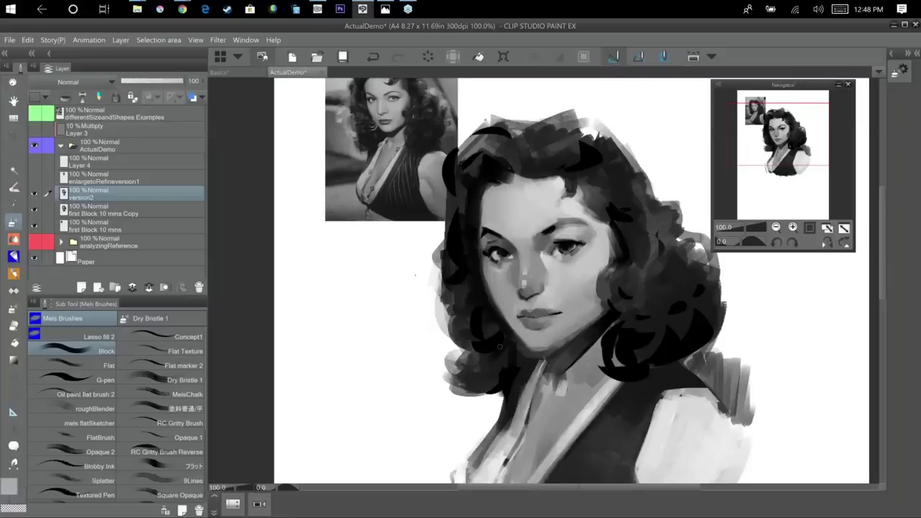
Touch up the iris and lower outer edge of the right-hand eye with sampled tones.
{"action": "left_click", "coordinate": [568, 247], "text": "alt"}
{"action": "mouse_move", "coordinate": [573, 253]}
{"action": "left_mouse_down"}
{"action": "mouse_move", "coordinate": [581, 247]}
{"action": "mouse_move", "coordinate": [576, 253]}
{"action": "left_mouse_up"}
{"action": "left_click", "coordinate": [587, 256], "text": "alt"}
Blend the neck shadow below the jaw into the chest with a larger brush and sampled greys.
{"action": "left_click", "coordinate": [596, 335], "text": "alt"}
{"action": "key", "text": "bracketright"}
{"action": "left_click", "coordinate": [599, 346], "text": "alt"}
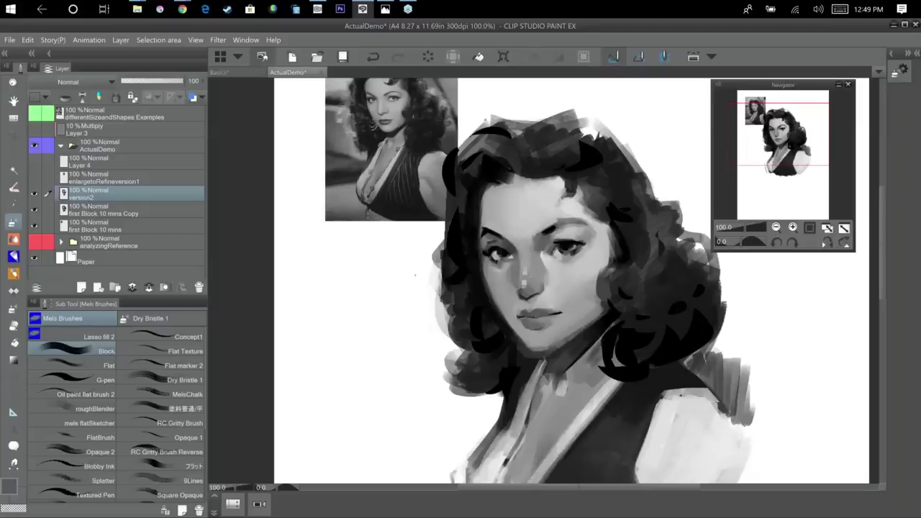
{"action": "left_click", "coordinate": [595, 377], "text": "alt"}
{"action": "mouse_move", "coordinate": [589, 346]}
{"action": "left_mouse_down"}
{"action": "mouse_move", "coordinate": [603, 371]}
{"action": "mouse_move", "coordinate": [594, 398]}
{"action": "left_mouse_up"}
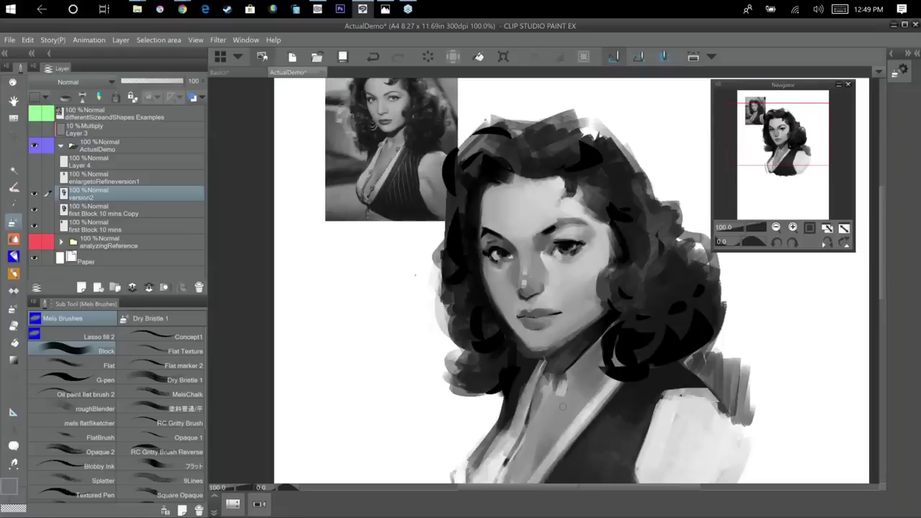
Redefine the right-hand eyebrow's upper edge and darken its arch.
{"action": "left_click", "coordinate": [560, 212], "text": "alt"}
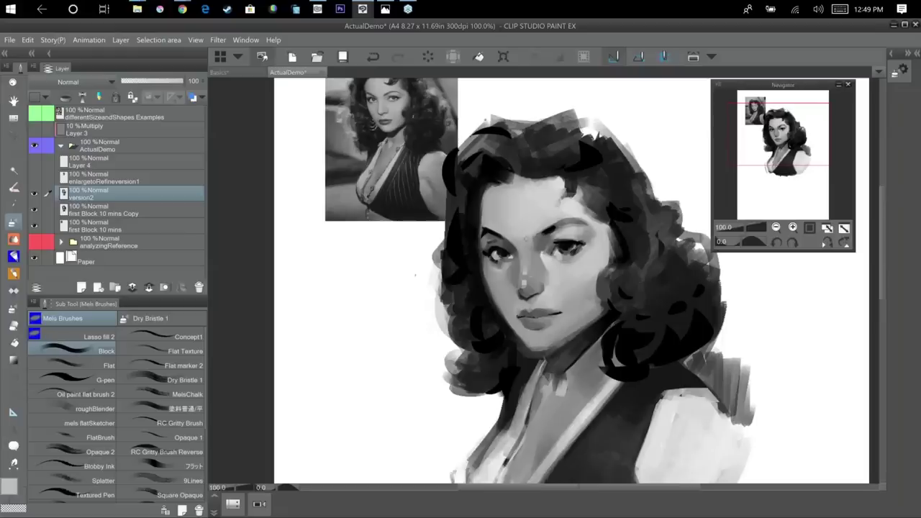
{"action": "mouse_move", "coordinate": [557, 222]}
{"action": "left_mouse_down"}
{"action": "mouse_move", "coordinate": [551, 229]}
{"action": "mouse_move", "coordinate": [569, 221]}
{"action": "left_mouse_up"}
{"action": "left_click", "coordinate": [550, 231], "text": "alt"}
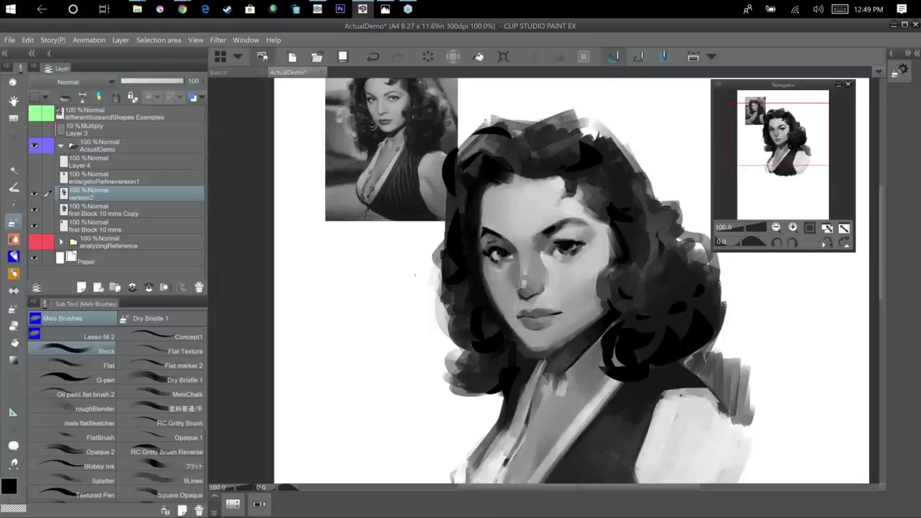
Try to trim the top of the right-hand eyebrow's arch with a sampled forehead tone.
{"action": "left_click", "coordinate": [573, 218], "text": "alt"}
{"action": "left_click", "coordinate": [579, 208], "text": "alt"}
{"action": "left_click_drag", "start_coordinate": [576, 223], "coordinate": [591, 220]}
{"action": "key", "text": "ctrl+z"}
{"action": "key", "text": "ctrl+z"}
Shape the inner end and arch of the right-hand eyebrow with sampled dark and skin tones.
{"action": "left_click", "coordinate": [561, 228], "text": "alt"}
{"action": "left_click", "coordinate": [560, 226], "text": "alt"}
{"action": "left_click_drag", "start_coordinate": [556, 224], "coordinate": [535, 235]}
{"action": "left_click", "coordinate": [561, 225], "text": "alt"}
{"action": "left_click", "coordinate": [559, 235], "text": "alt"}
{"action": "mouse_move", "coordinate": [566, 224]}
{"action": "left_mouse_down"}
{"action": "mouse_move", "coordinate": [575, 220]}
{"action": "mouse_move", "coordinate": [543, 239]}
{"action": "mouse_move", "coordinate": [569, 218]}
{"action": "left_mouse_up"}
{"action": "left_click", "coordinate": [565, 221], "text": "alt"}
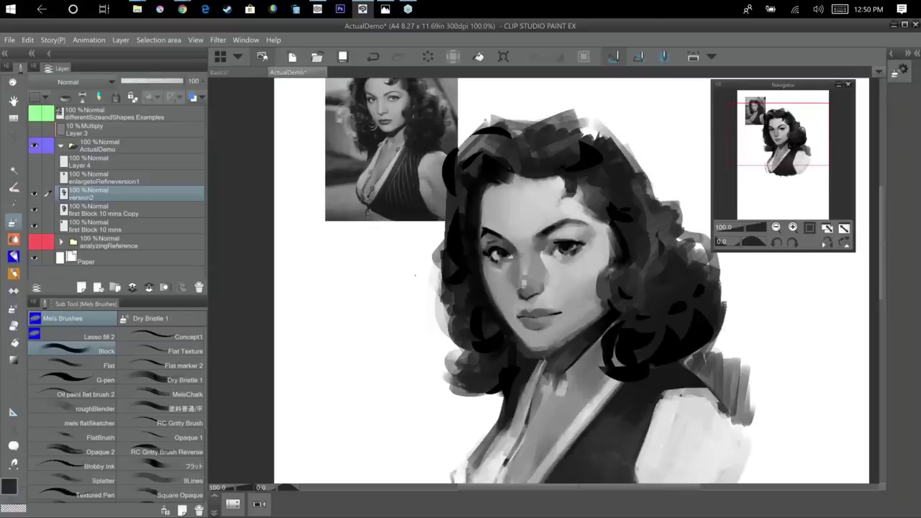
Darken the upper lash line of the left-hand eye with a sampled dark grey.
{"action": "scroll", "coordinate": [519, 253], "scroll_direction": "up", "scroll_amount": 1}
{"action": "left_click_drag", "start_coordinate": [603, 316], "coordinate": [570, 300]}
{"action": "left_click", "coordinate": [461, 231], "text": "alt"}
{"action": "left_click_drag", "start_coordinate": [451, 231], "coordinate": [463, 232]}
{"action": "left_click", "coordinate": [465, 220], "text": "alt"}
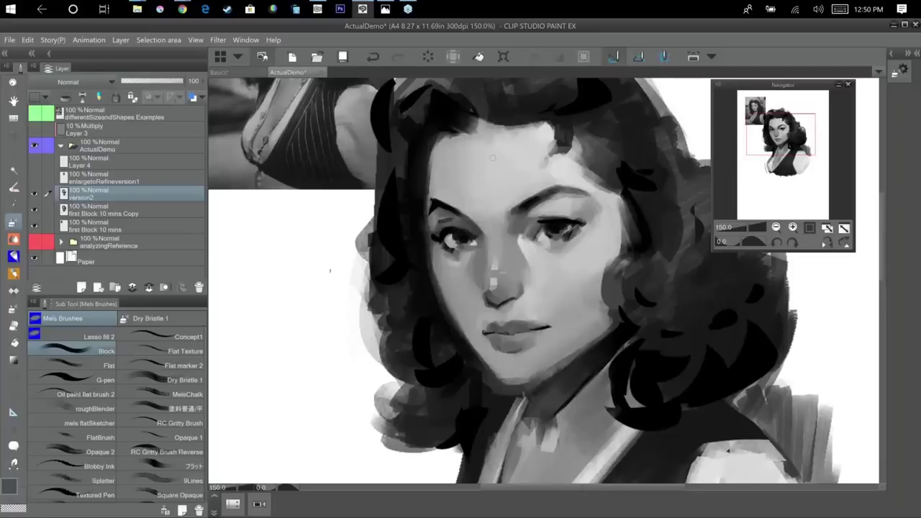
{"action": "key", "text": "^"}
{"action": "key", "text": "^"}
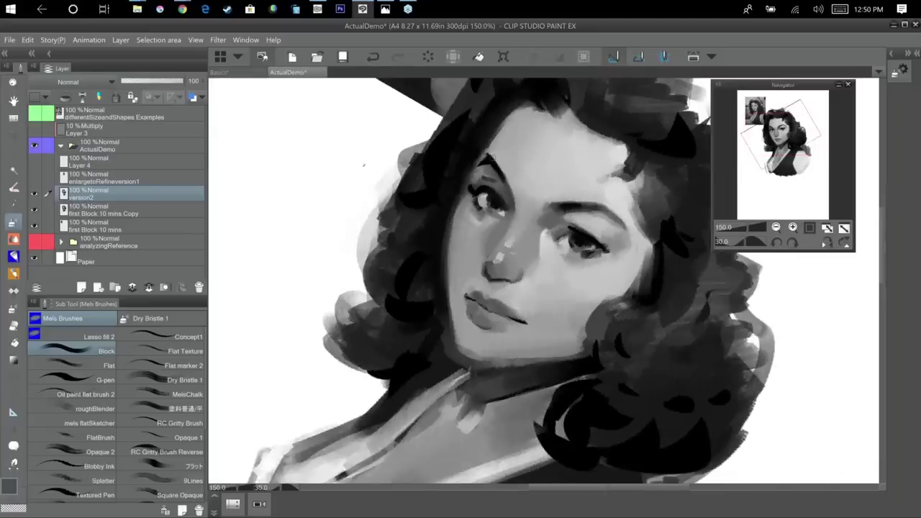
{"action": "key", "text": "minus"}
{"action": "key", "text": "minus"}
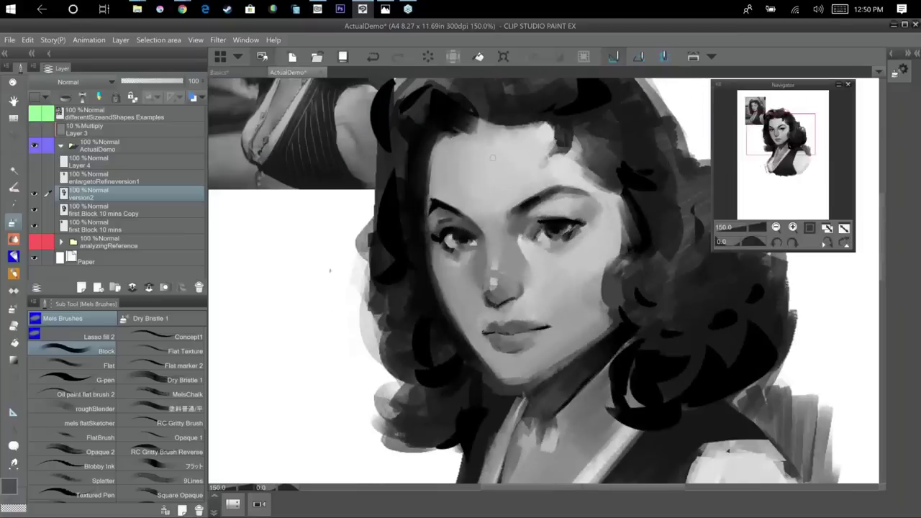
Clean up the outer end of the left-hand eyebrow with sampled dark and skin greys.
{"action": "left_click", "coordinate": [829, 337], "text": "alt"}
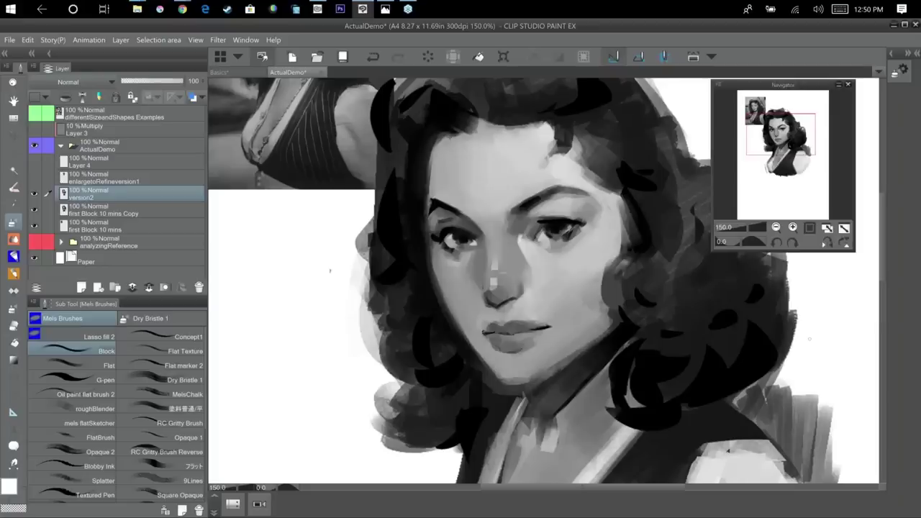
{"action": "left_click", "coordinate": [433, 214], "text": "alt"}
{"action": "left_click", "coordinate": [438, 213], "text": "alt"}
{"action": "left_click", "coordinate": [437, 188], "text": "alt"}
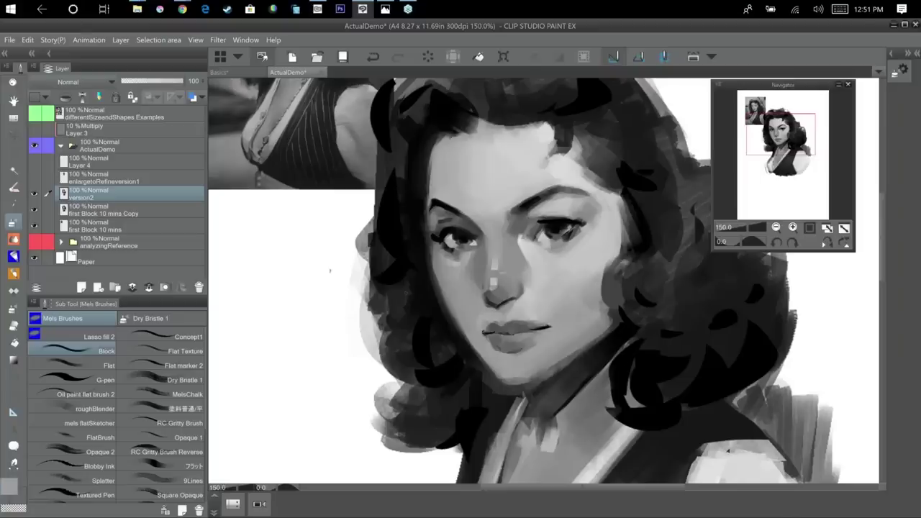
Paint a light highlight down the nose bridge with a sampled tone and enlarge the brush.
{"action": "left_click", "coordinate": [494, 281], "text": "alt"}
{"action": "left_click_drag", "start_coordinate": [495, 236], "coordinate": [492, 281]}
{"action": "key", "text": "]"}
{"action": "key", "text": "]"}
{"action": "left_click", "coordinate": [494, 232], "text": "alt"}
{"action": "left_click", "coordinate": [494, 248], "text": "alt"}
{"action": "key", "text": "x"}
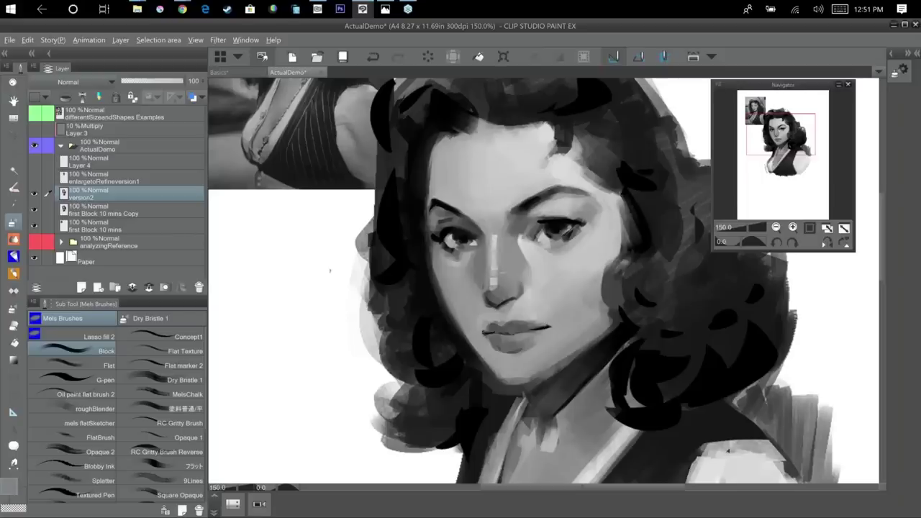
Blend the nose bridge highlight down toward the tip with sampled greys.
{"action": "key", "text": "x"}
{"action": "key", "text": "x"}
{"action": "left_click_drag", "start_coordinate": [495, 235], "coordinate": [498, 266]}
{"action": "left_click", "coordinate": [495, 248], "text": "alt"}
{"action": "left_click", "coordinate": [497, 270], "text": "alt"}
{"action": "key", "text": "x"}
{"action": "key", "text": "ctrl+minus"}
{"action": "key", "text": "ctrl+minus"}
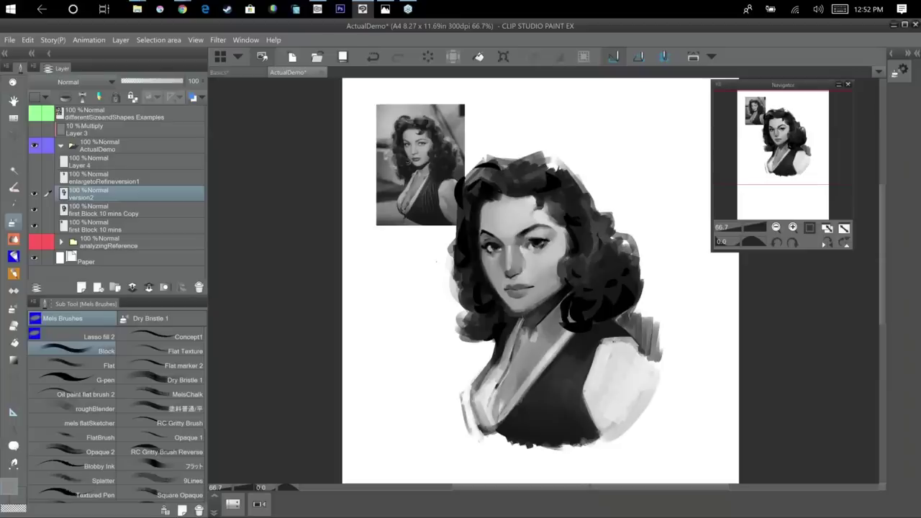
Darken the shadow under the chin with short strokes in a sampled dark tone.
{"action": "scroll", "coordinate": [520, 254], "scroll_direction": "up", "scroll_amount": 1}
{"action": "left_click", "coordinate": [581, 310], "text": "alt"}
{"action": "left_click_drag", "start_coordinate": [526, 347], "coordinate": [542, 335]}
{"action": "left_click_drag", "start_coordinate": [515, 342], "coordinate": [548, 330]}
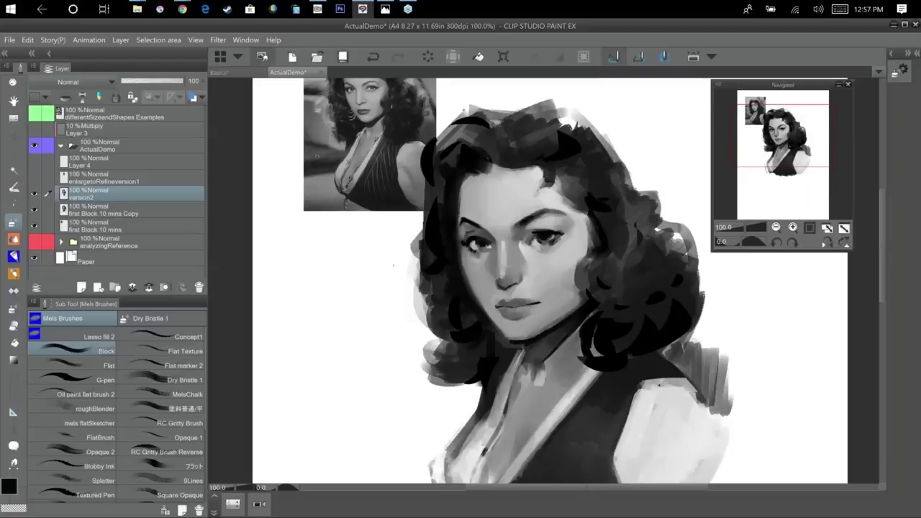
Draw three long curved demonstration strokes on the blank canvas beside the portrait.
{"action": "left_click_drag", "start_coordinate": [586, 402], "coordinate": [401, 449]}
{"action": "mouse_move", "coordinate": [601, 101]}
{"action": "left_mouse_down"}
{"action": "mouse_move", "coordinate": [579, 127]}
{"action": "mouse_move", "coordinate": [543, 316]}
{"action": "left_mouse_up"}
{"action": "left_click_drag", "start_coordinate": [629, 119], "coordinate": [577, 317]}
{"action": "left_click_drag", "start_coordinate": [491, 108], "coordinate": [547, 288]}
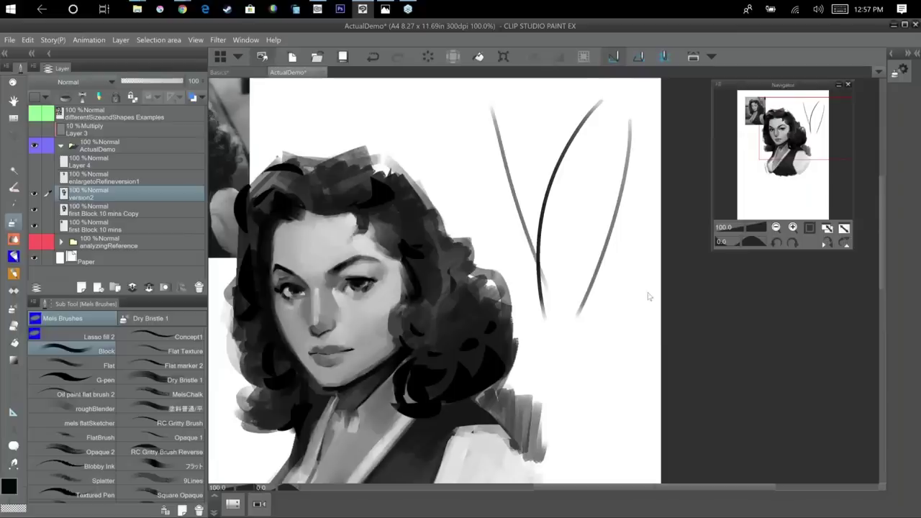
Undo the three curved demonstration strokes beside the portrait.
{"action": "key", "text": "ctrl+z"}
{"action": "key", "text": "ctrl+z"}
{"action": "key", "text": "ctrl+z"}
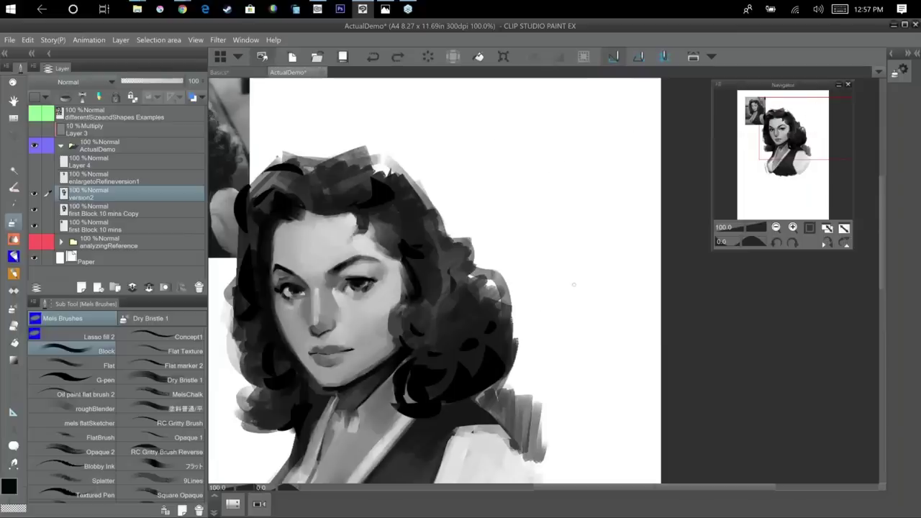
Draw a slanted, continuous zigzag stroke across the blank canvas above the portrait.
{"action": "left_click_drag", "start_coordinate": [574, 285], "coordinate": [660, 377]}
{"action": "mouse_move", "coordinate": [356, 201]}
{"action": "left_mouse_down"}
{"action": "mouse_move", "coordinate": [449, 170]}
{"action": "mouse_move", "coordinate": [662, 167]}
{"action": "left_mouse_up"}
{"action": "left_click_drag", "start_coordinate": [595, 241], "coordinate": [573, 229]}
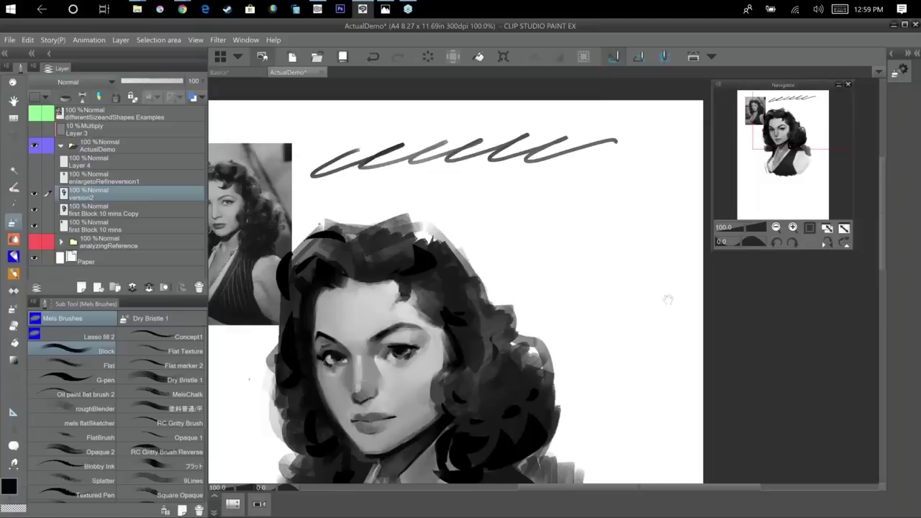
Add a new empty layer directly above the version2 layer.
{"action": "scroll", "coordinate": [667, 300], "scroll_direction": "up", "scroll_amount": 2}
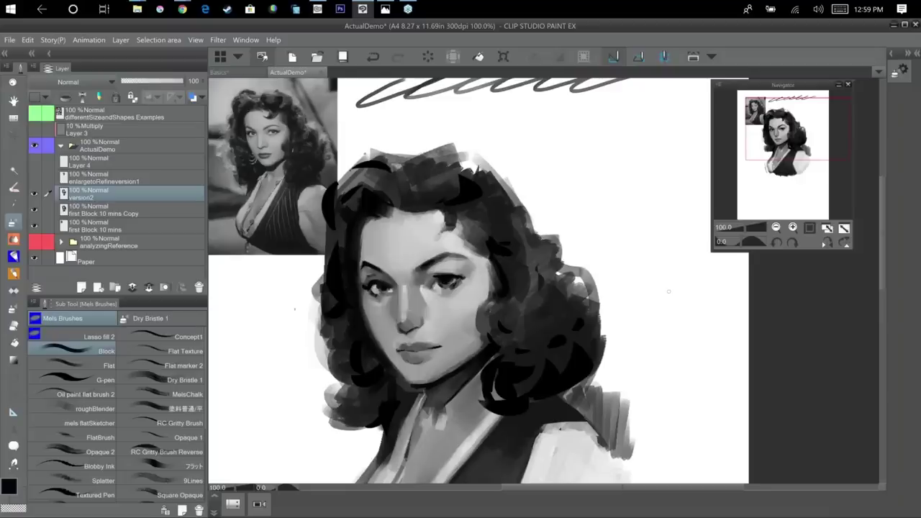
{"action": "scroll", "coordinate": [666, 291], "scroll_direction": "up", "scroll_amount": 2}
{"action": "left_click_drag", "start_coordinate": [510, 286], "coordinate": [810, 257]}
{"action": "key", "text": "ctrl+shift+n"}
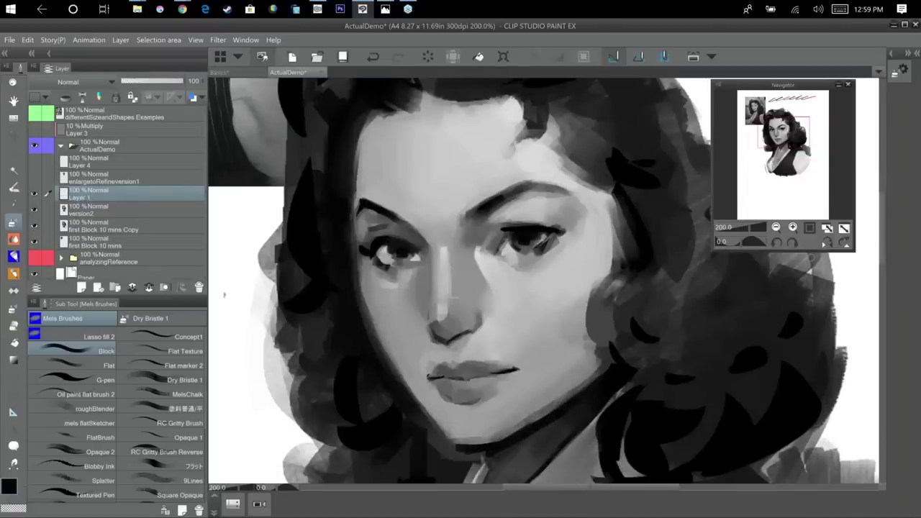
{"action": "key", "text": "ctrl+z"}
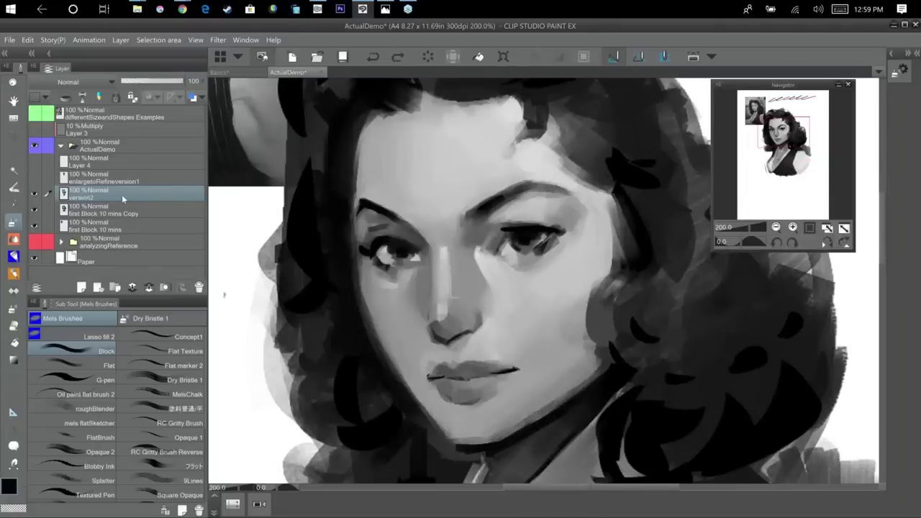
{"action": "key", "text": "ctrl+y"}
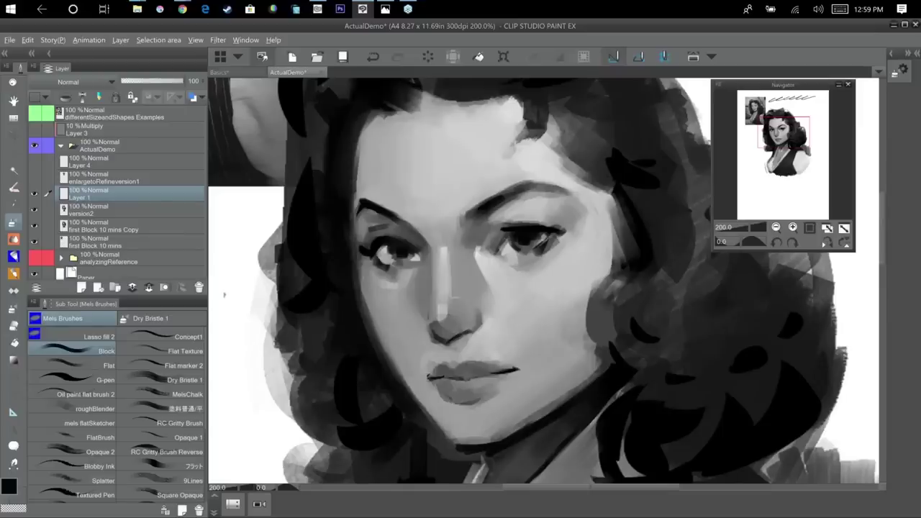
Lasso a selection around both eyes and eyebrows and make version2 the active layer.
{"action": "left_click", "coordinate": [13, 151]}
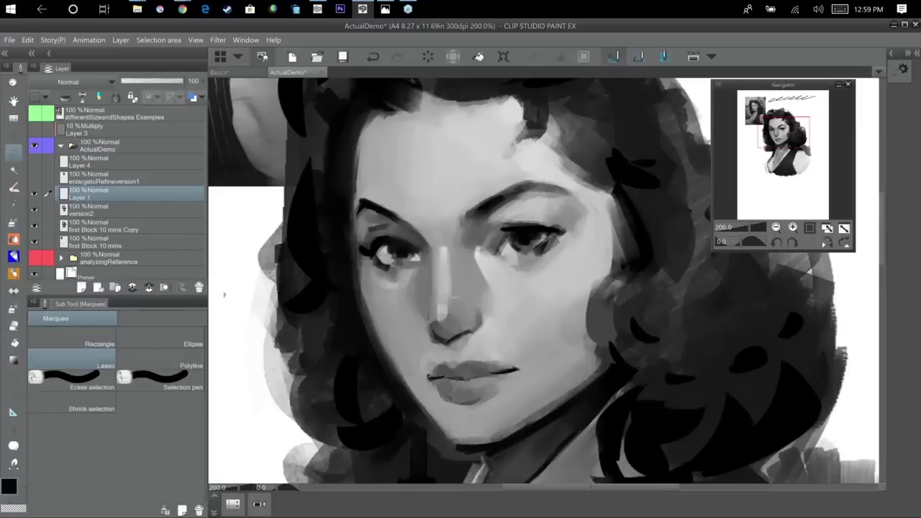
{"action": "mouse_move", "coordinate": [410, 209]}
{"action": "left_mouse_down"}
{"action": "mouse_move", "coordinate": [346, 248]}
{"action": "mouse_move", "coordinate": [456, 278]}
{"action": "mouse_move", "coordinate": [584, 202]}
{"action": "mouse_move", "coordinate": [376, 195]}
{"action": "mouse_move", "coordinate": [388, 188]}
{"action": "left_mouse_up"}
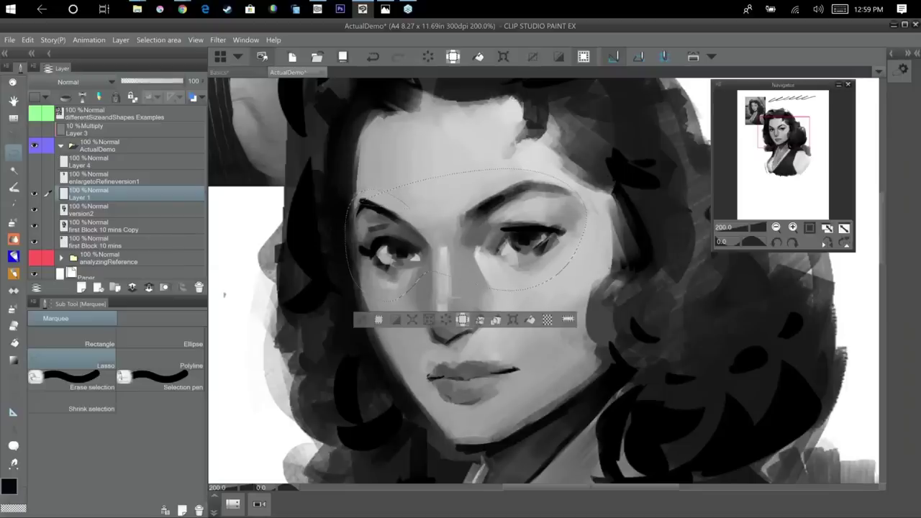
{"action": "key", "text": "ctrl+t"}
{"action": "left_click", "coordinate": [493, 215]}
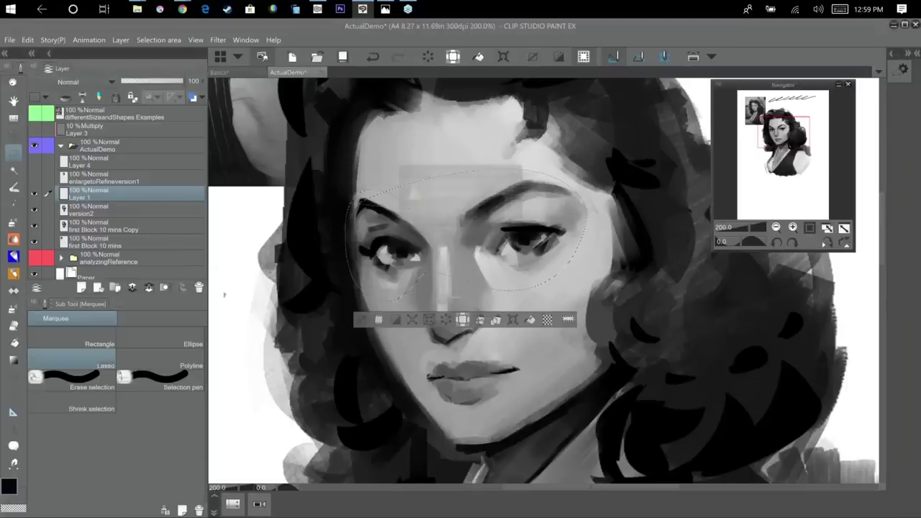
{"action": "key", "text": "alt+bracketleft"}
Try enlarging the selected eyes and eyebrows on version2 and shifting them slightly down and to the right.
{"action": "key", "text": "ctrl+t"}
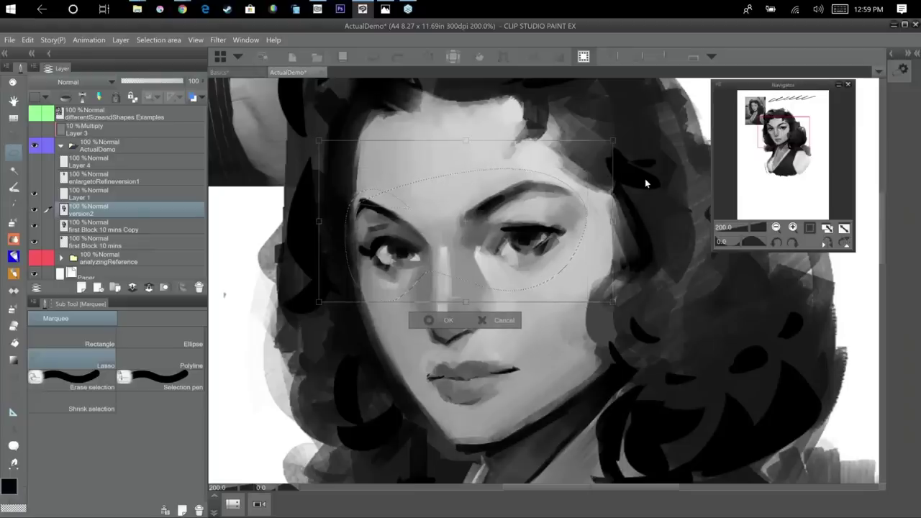
{"action": "left_click_drag", "start_coordinate": [527, 236], "coordinate": [534, 240]}
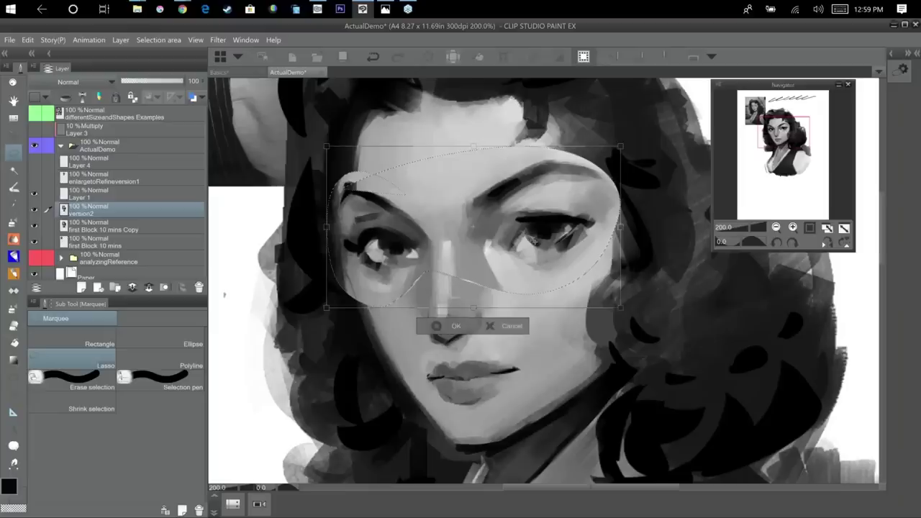
{"action": "key", "text": "Return"}
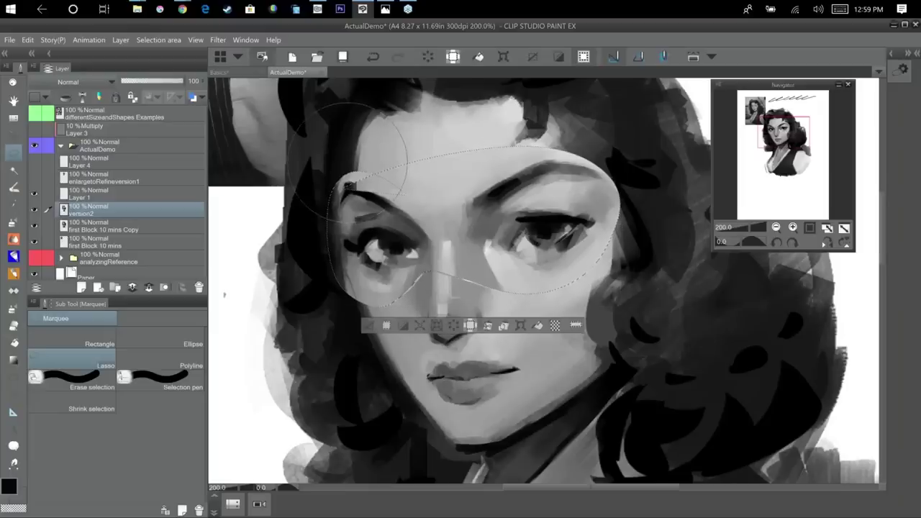
Compare the face with and without the enlarged eyes, ending with the transformation undone.
{"action": "key", "text": "ctrl+z"}
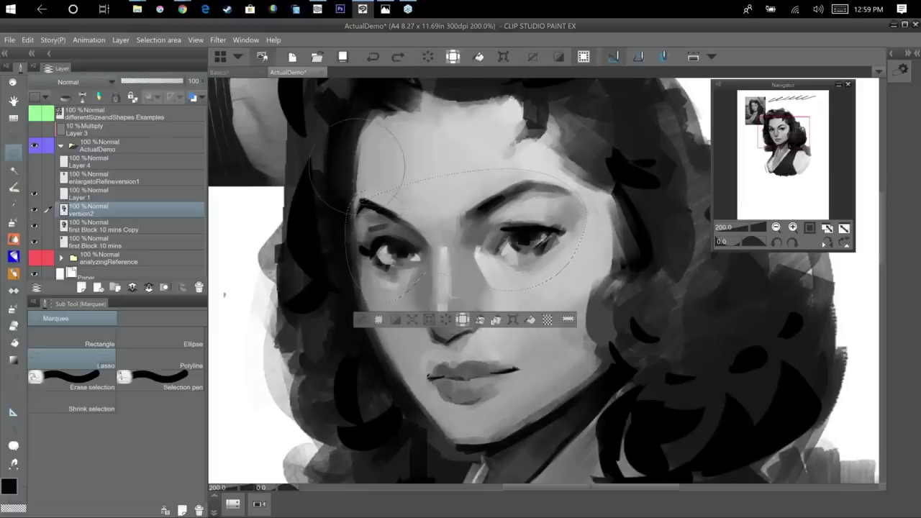
{"action": "key", "text": "ctrl+y"}
{"action": "key", "text": "ctrl+z"}
{"action": "scroll", "coordinate": [638, 227], "scroll_direction": "down", "scroll_amount": 2}
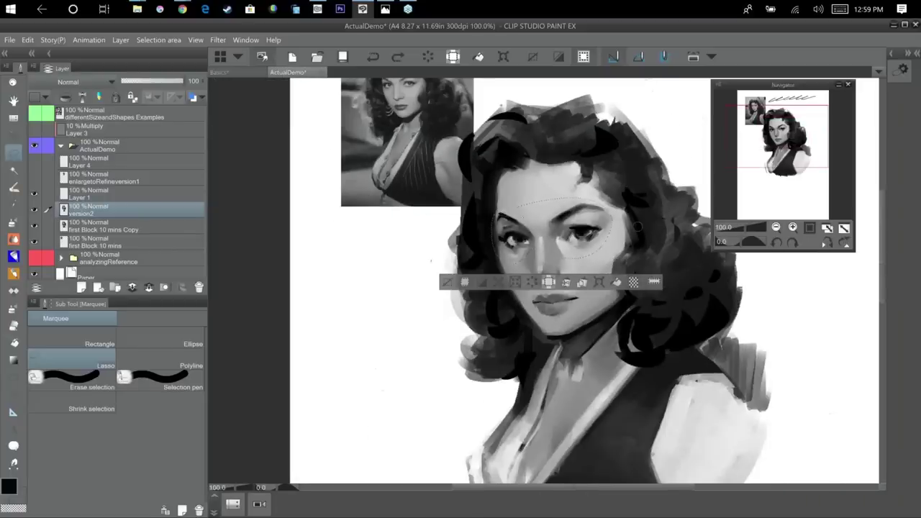